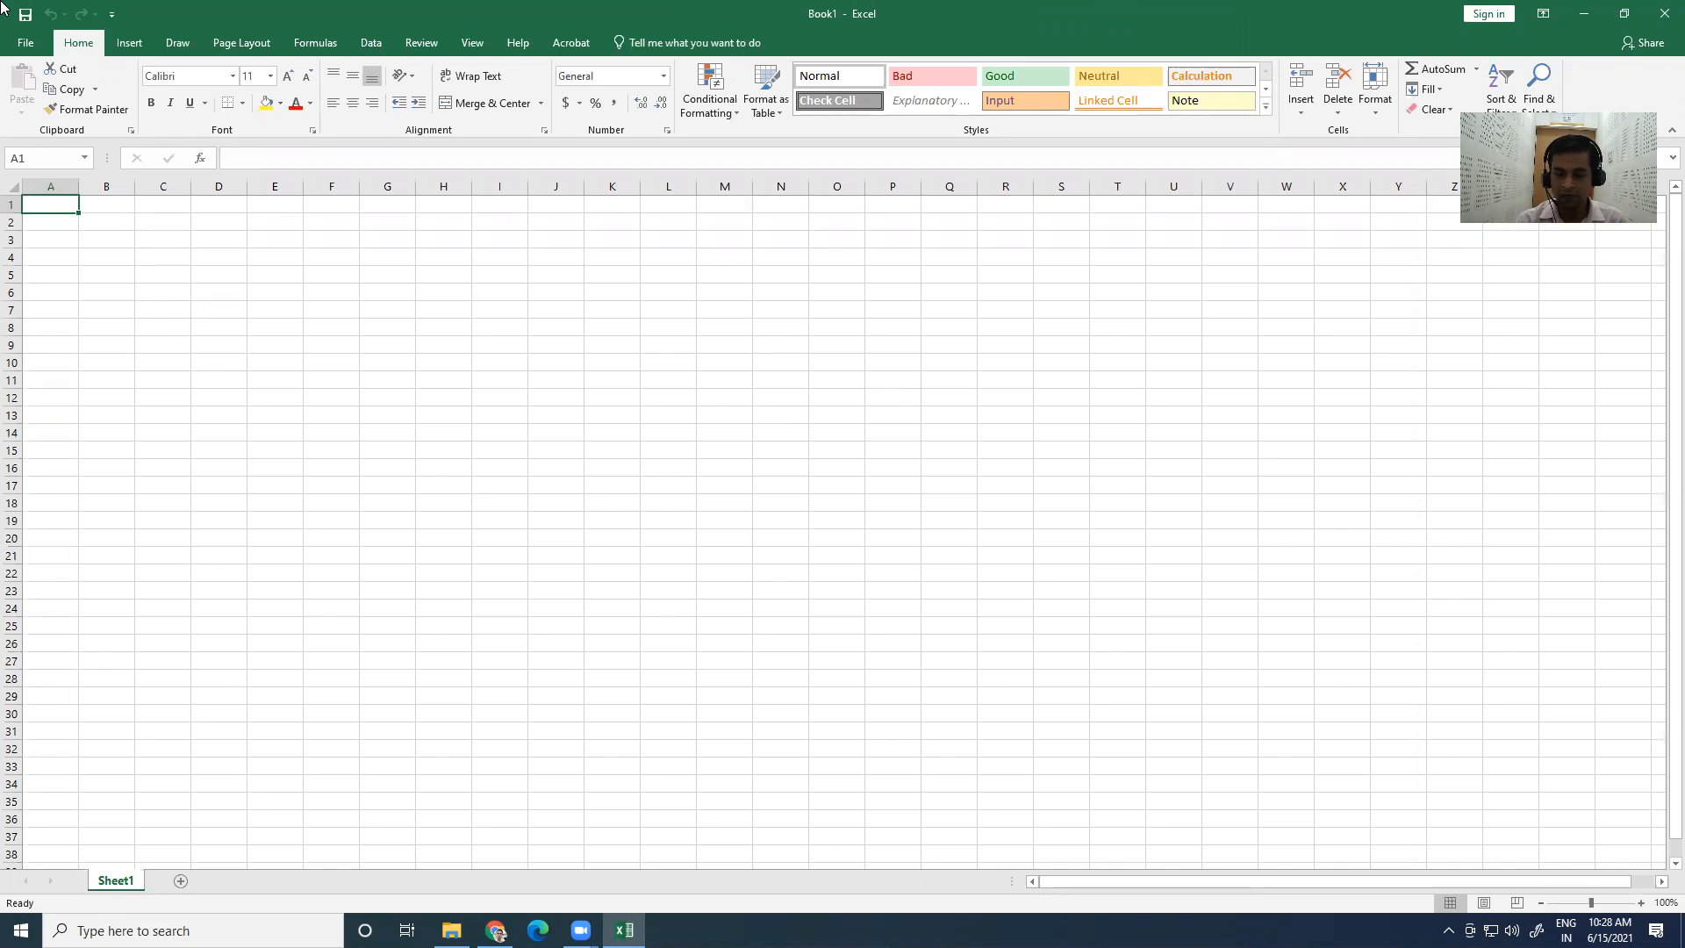
Step: Enter the numbers 98, 63, 56, 12, 36, 85 and 74 in cells A1 to A7
text(98)
key(Return)
text(63)
key(Return)
text(56)
key(Return)
text(12)
key(Return)
text(36)
key(Return)
text(85)
key(Return)
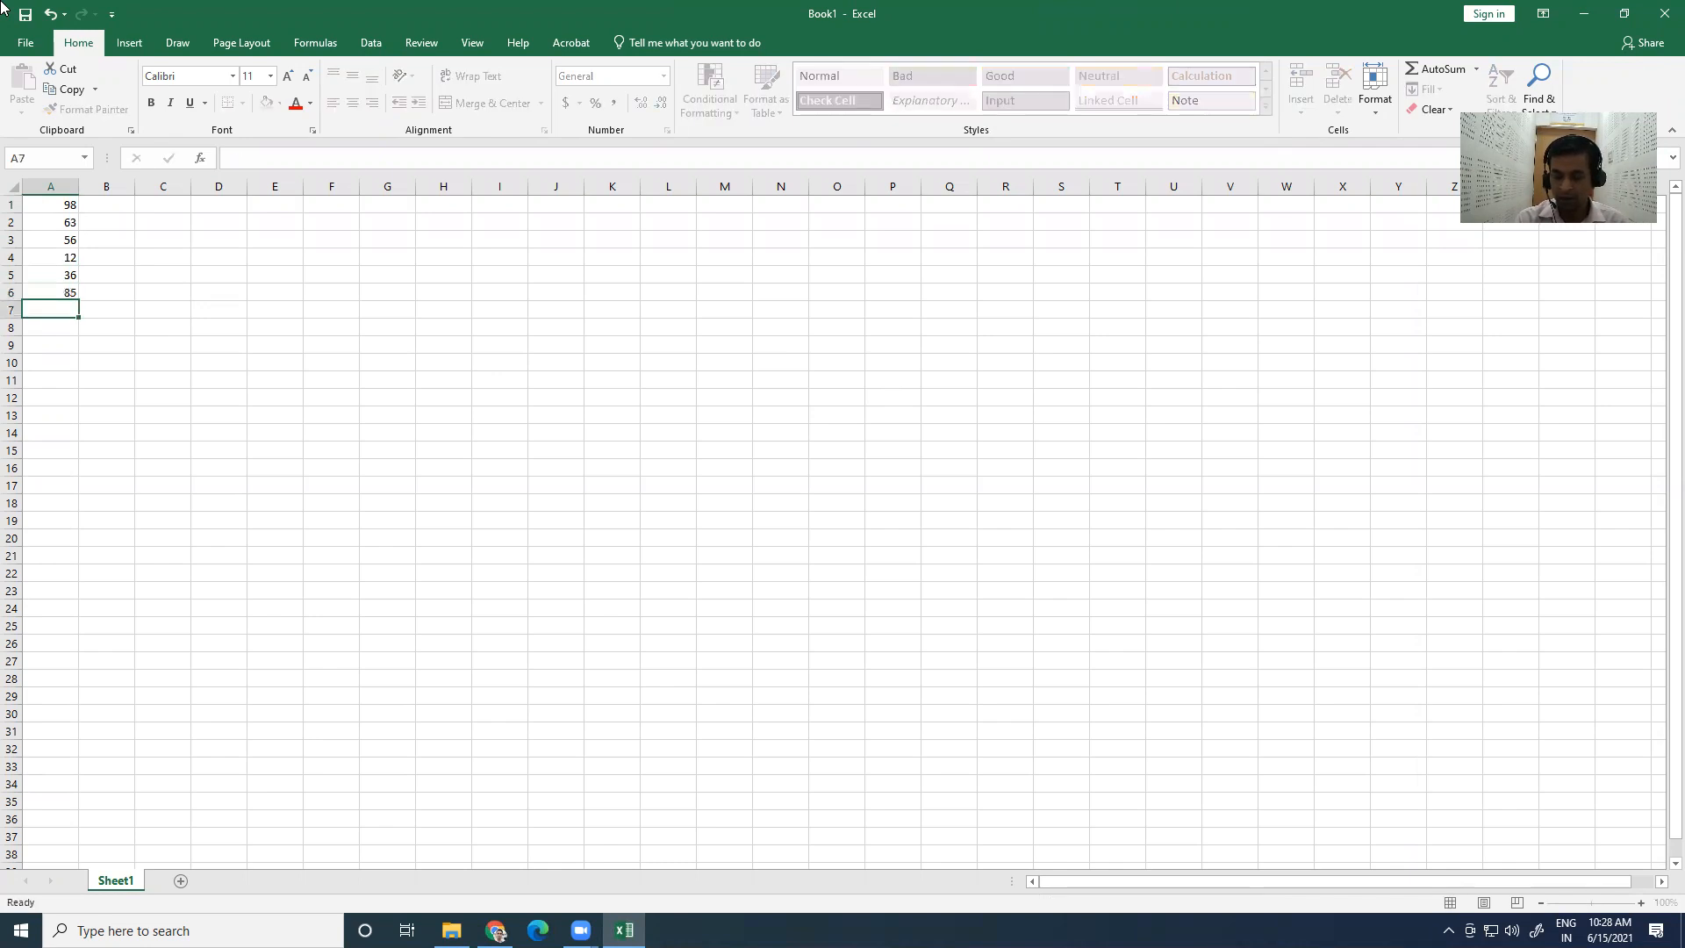
text(74)
key(Return)
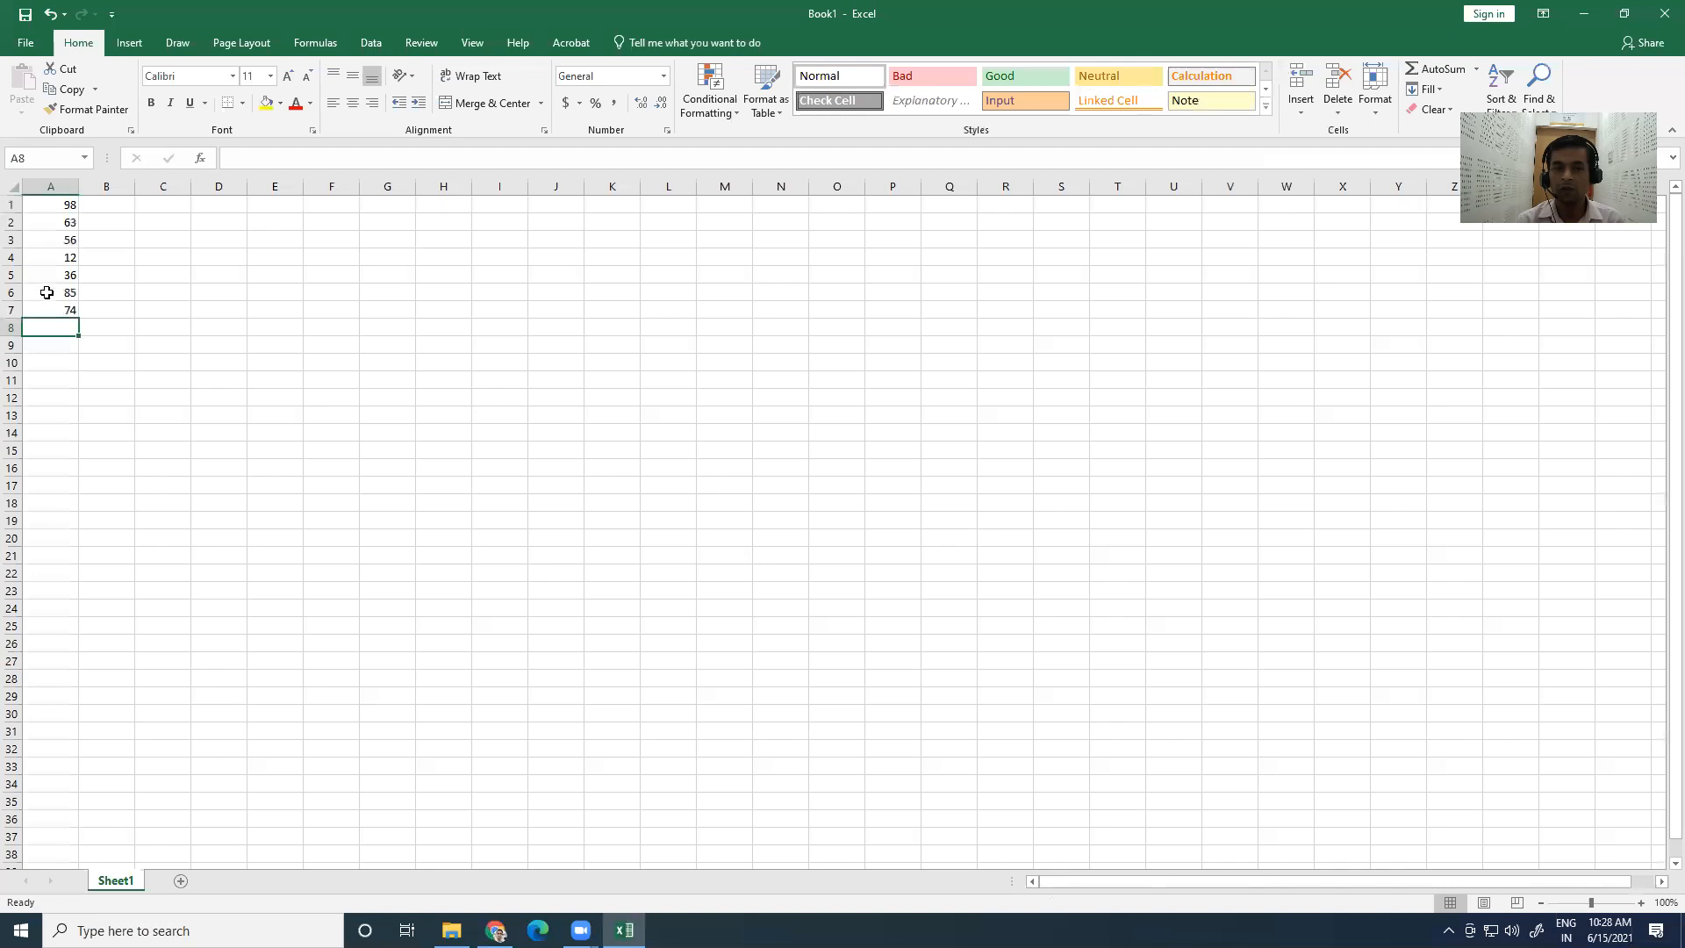
Step: Add an AutoSum total of A1:A7 in cell A8 and check its formula
click(48, 208)
drag(49, 205, 45, 309)
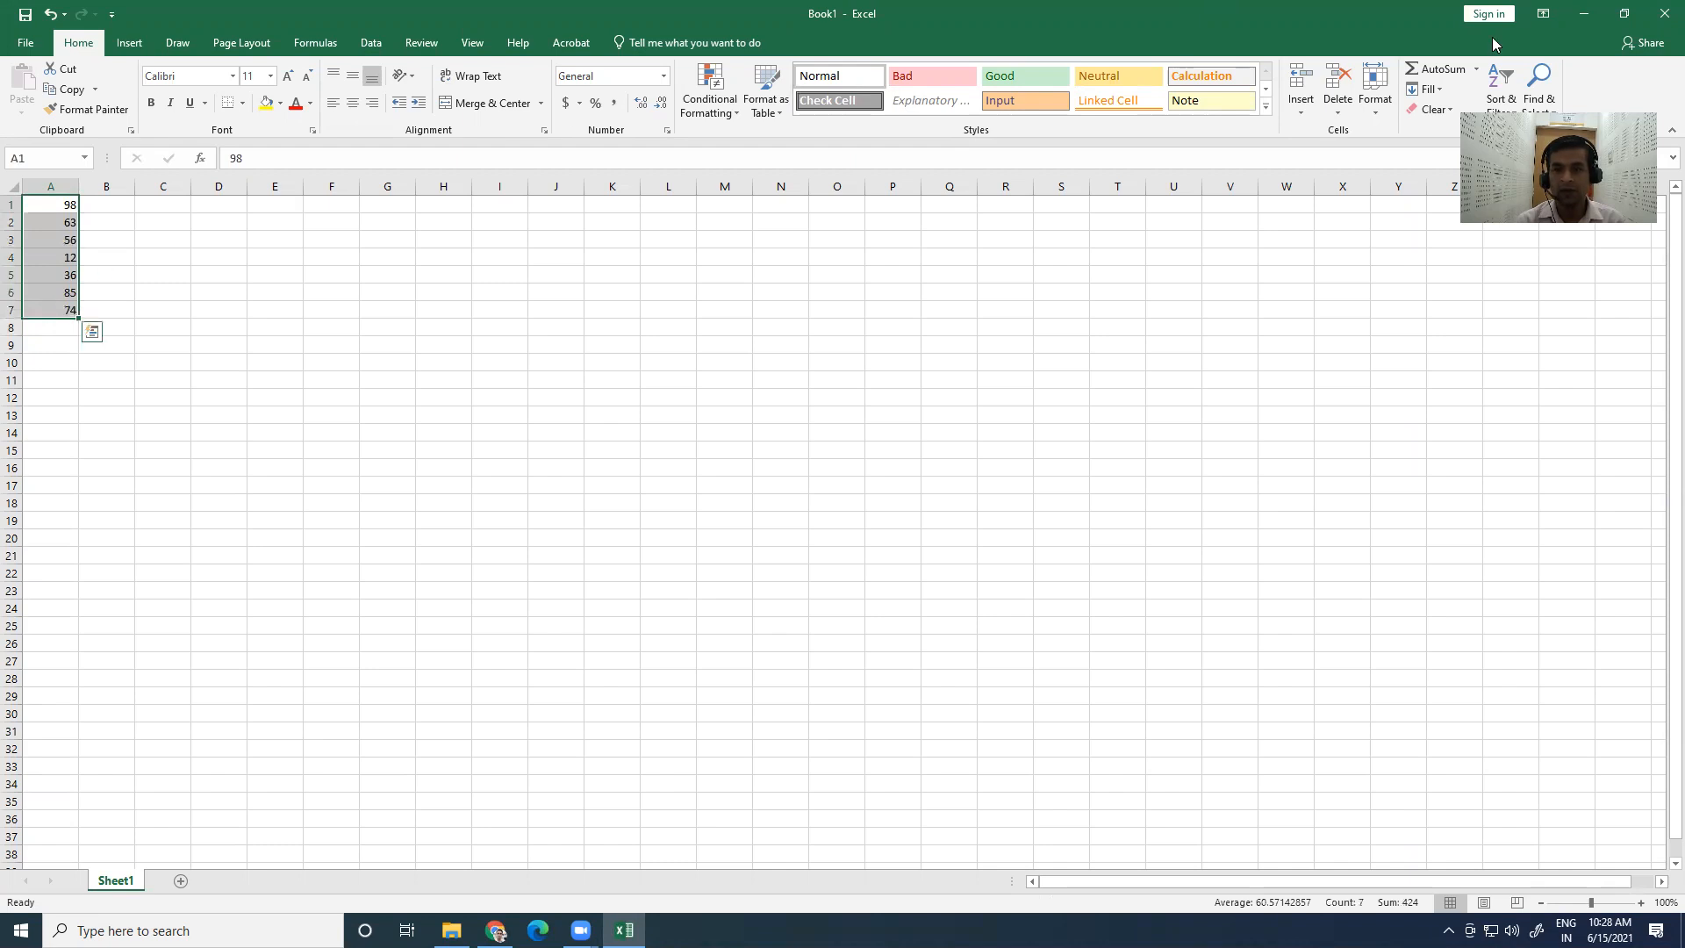
click(1442, 77)
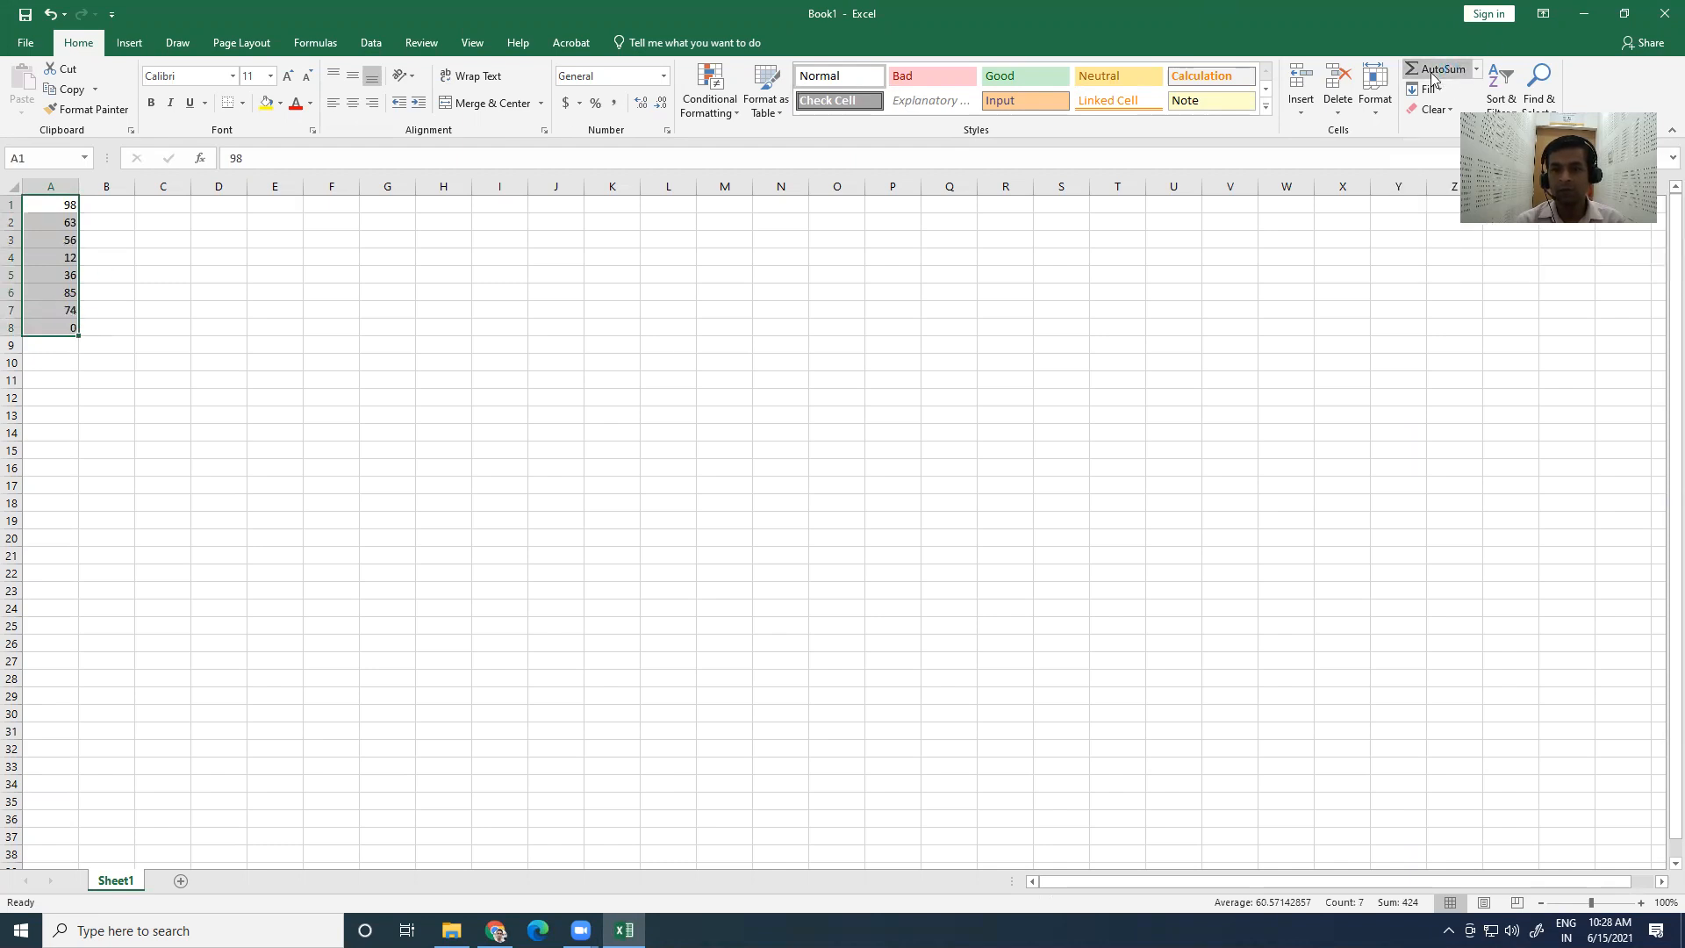
click(31, 346)
click(45, 330)
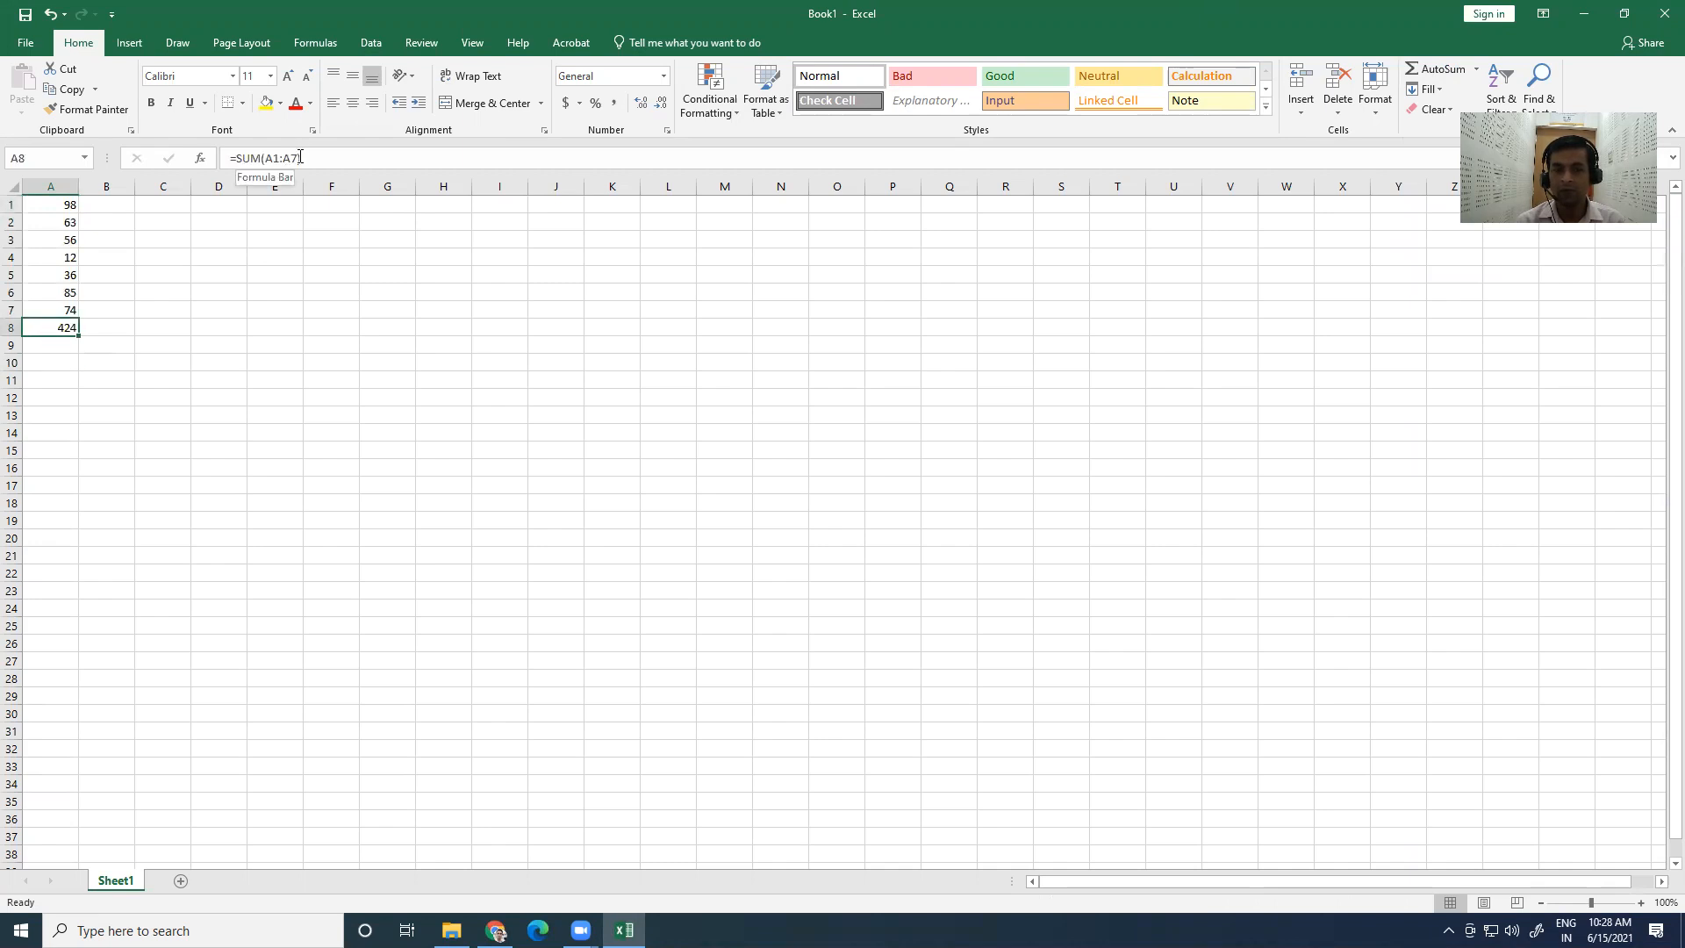
drag(312, 156, 229, 158)
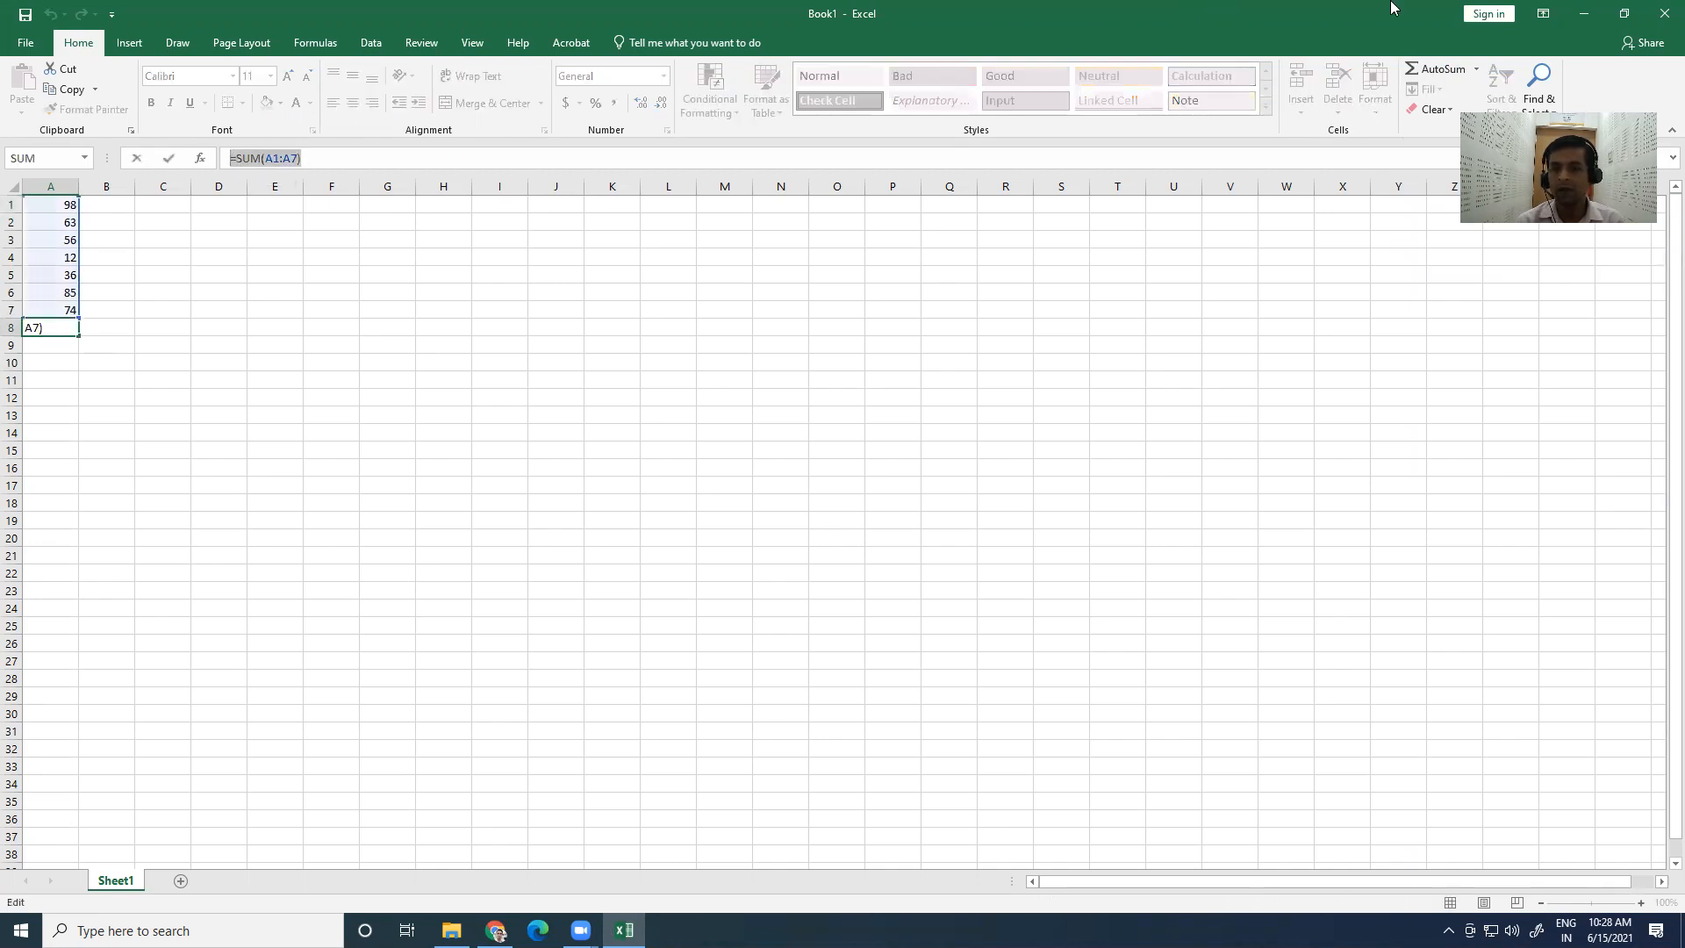
click(921, 374)
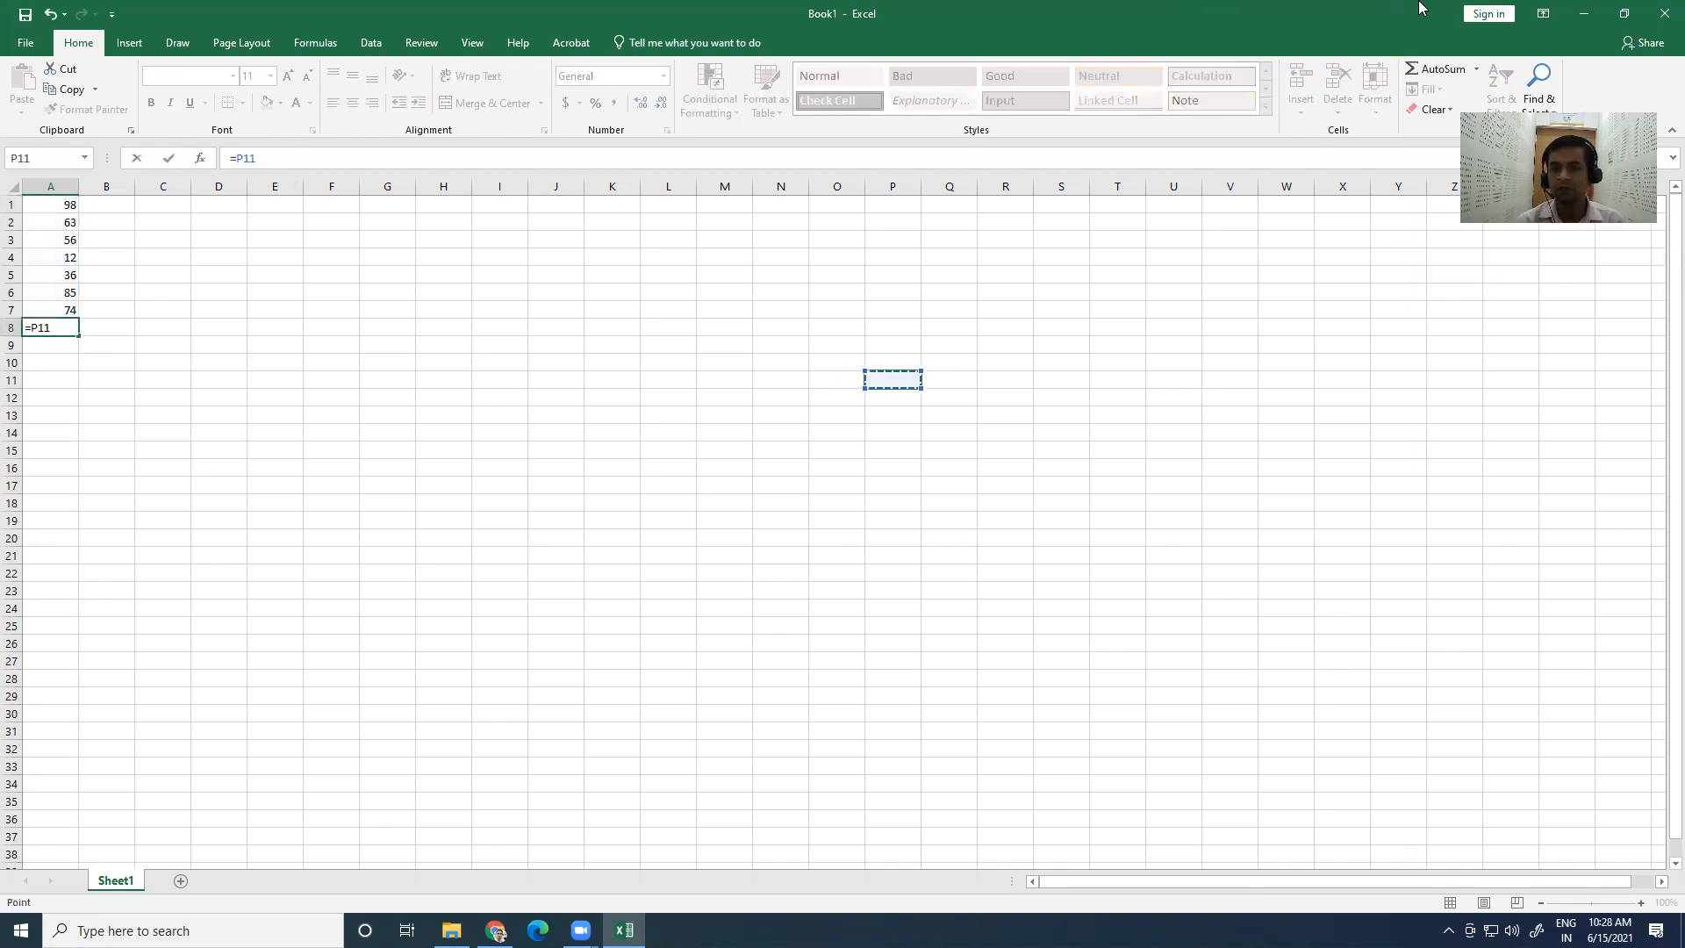
click(1477, 70)
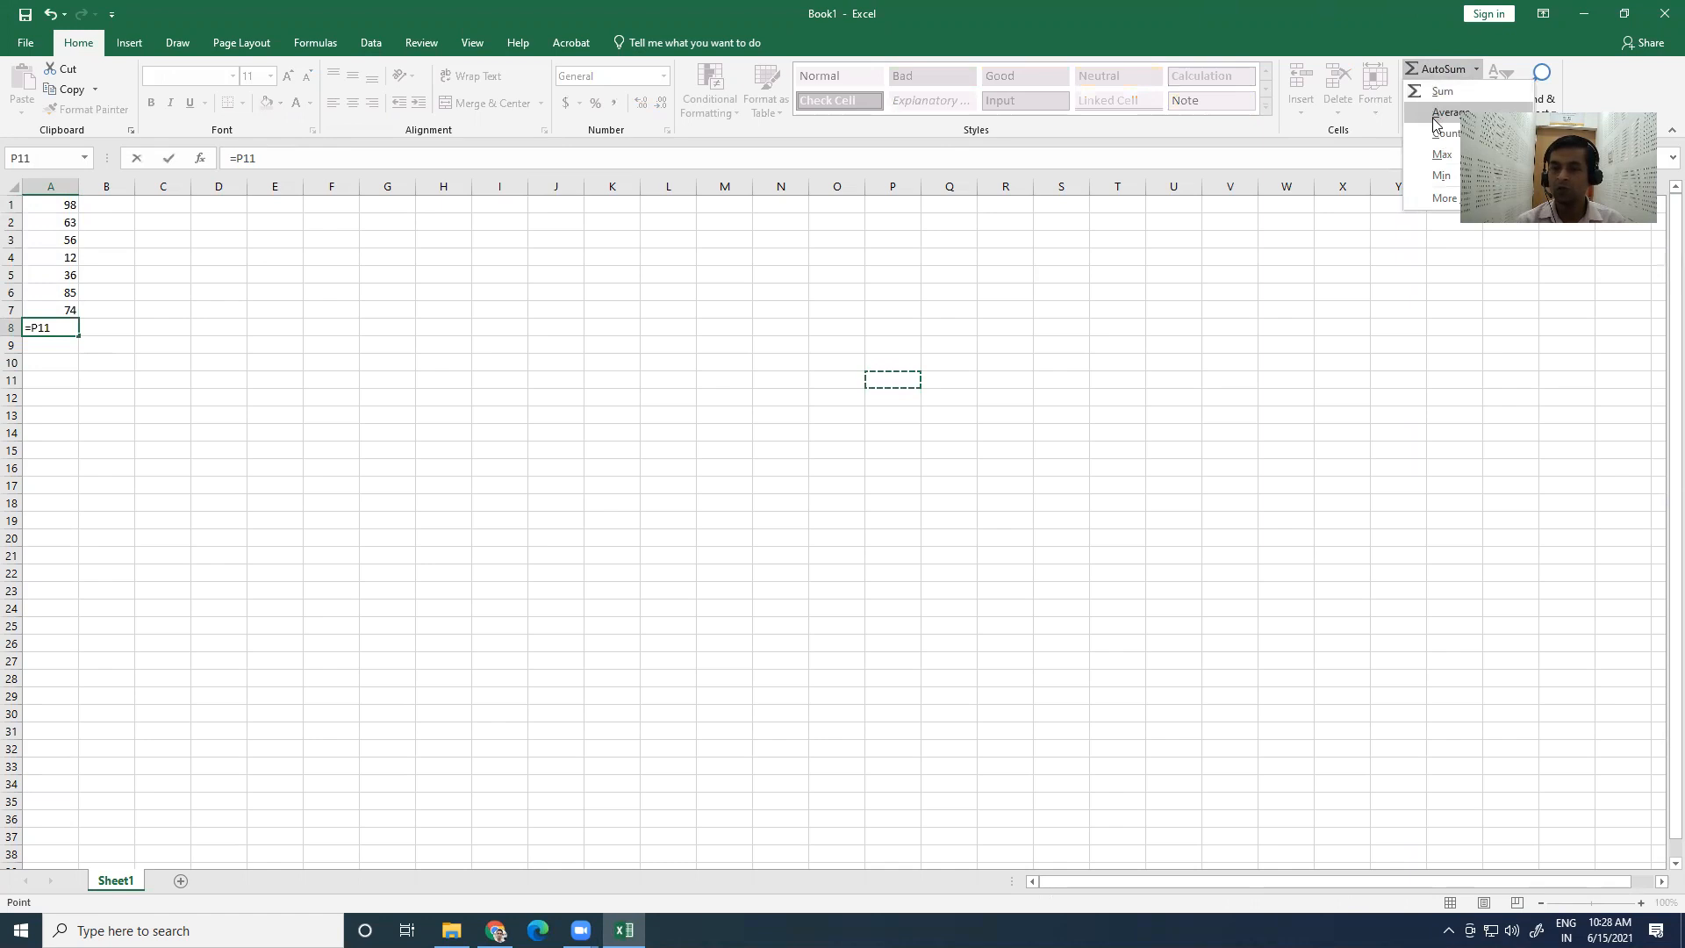
click(1429, 178)
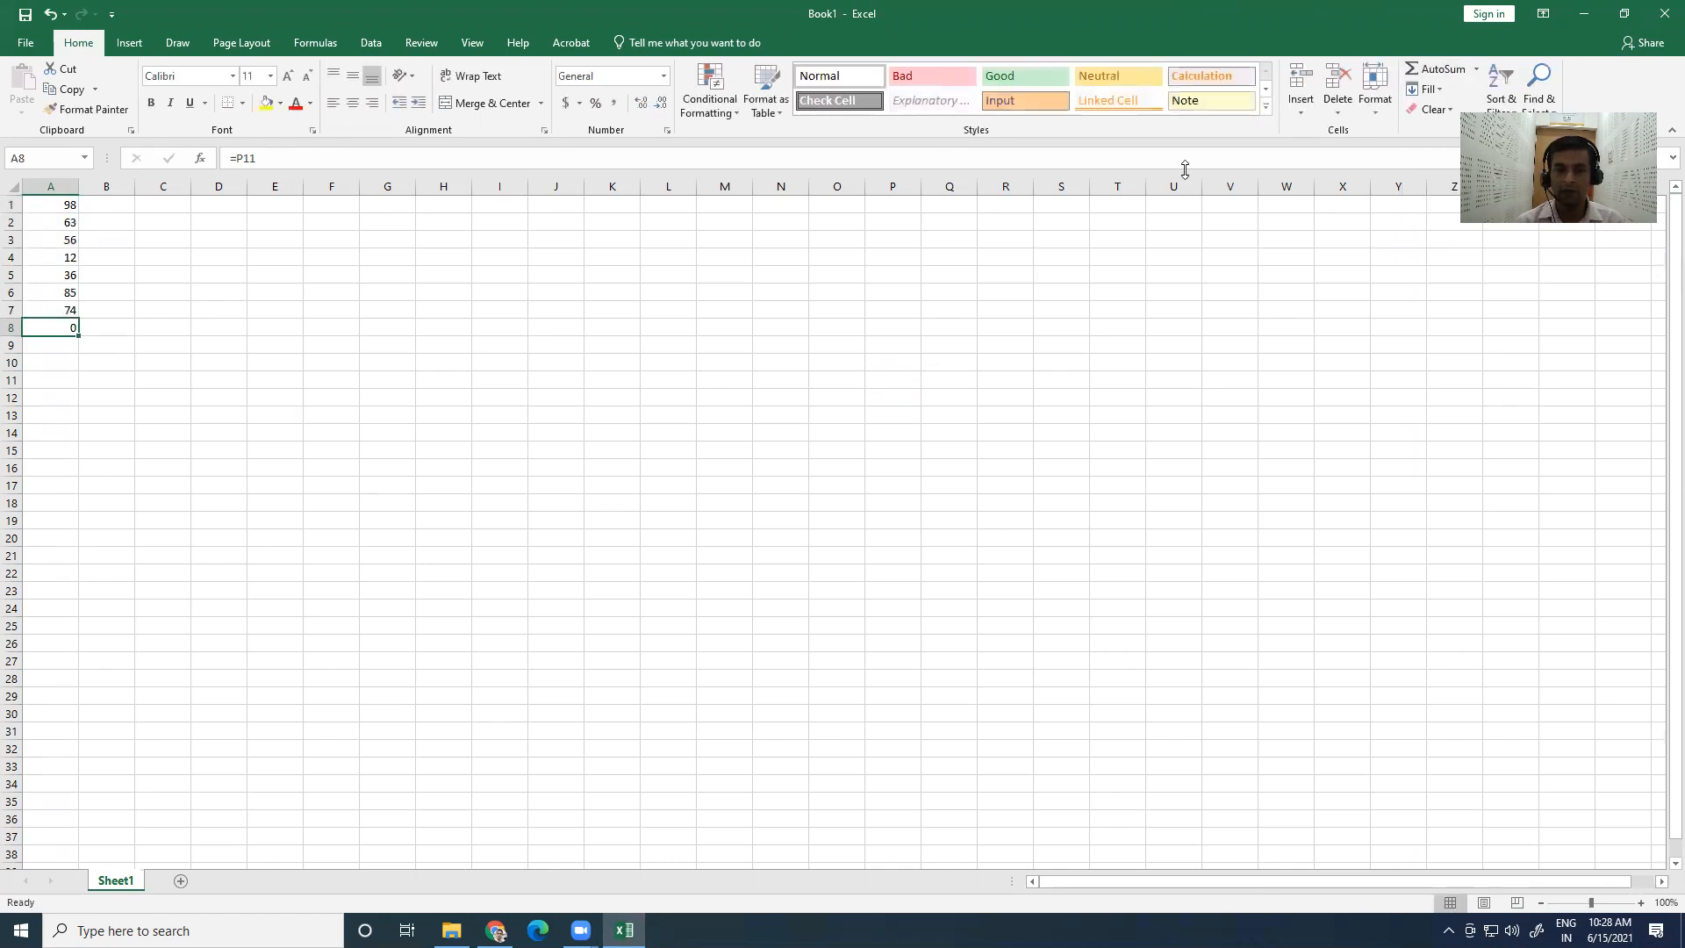
Step: Calculate the minimum of A1:A7 in cell A9 with the AutoSum Min function and check its formula
drag(38, 208, 45, 303)
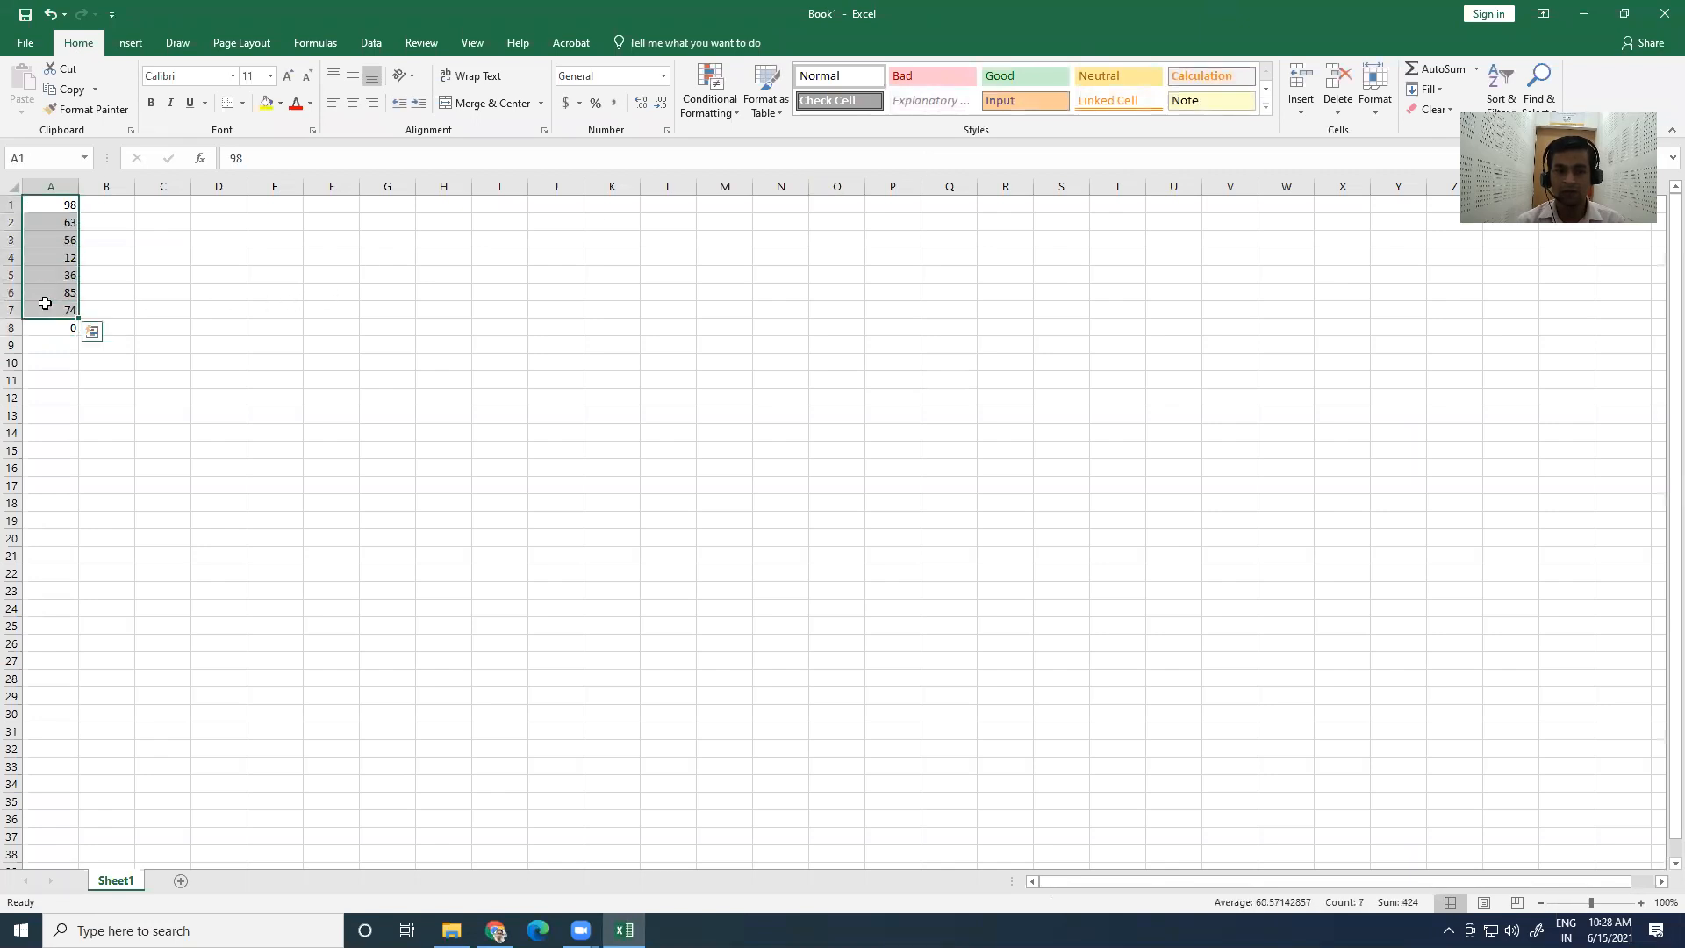
click(1476, 69)
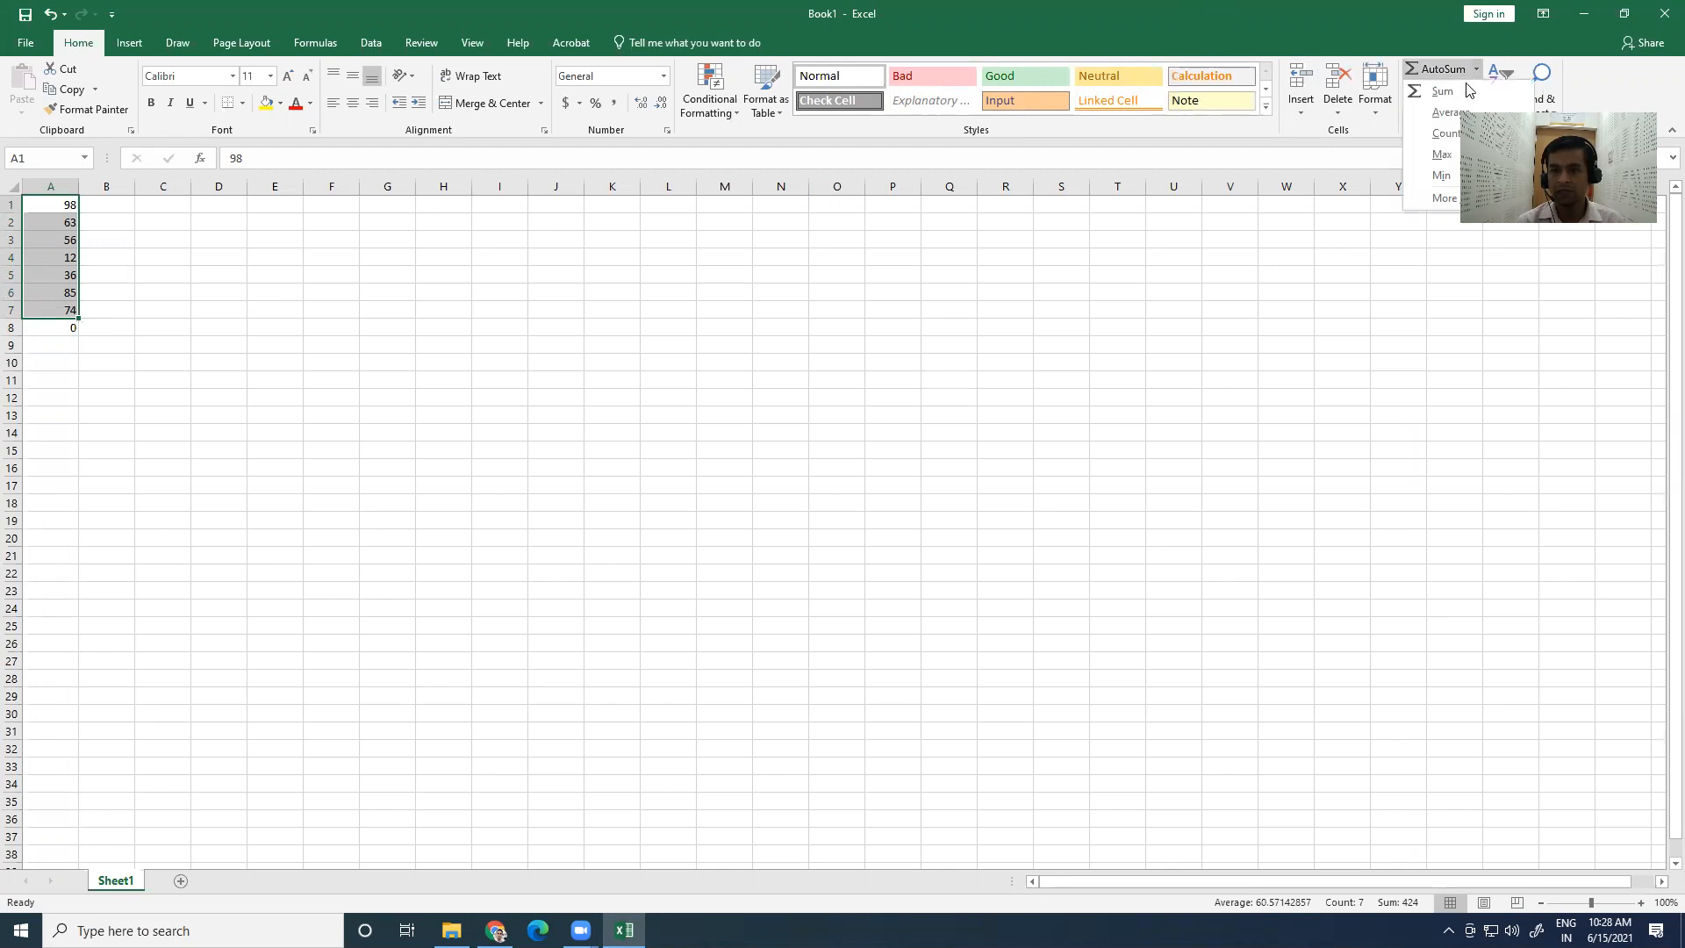
click(1445, 176)
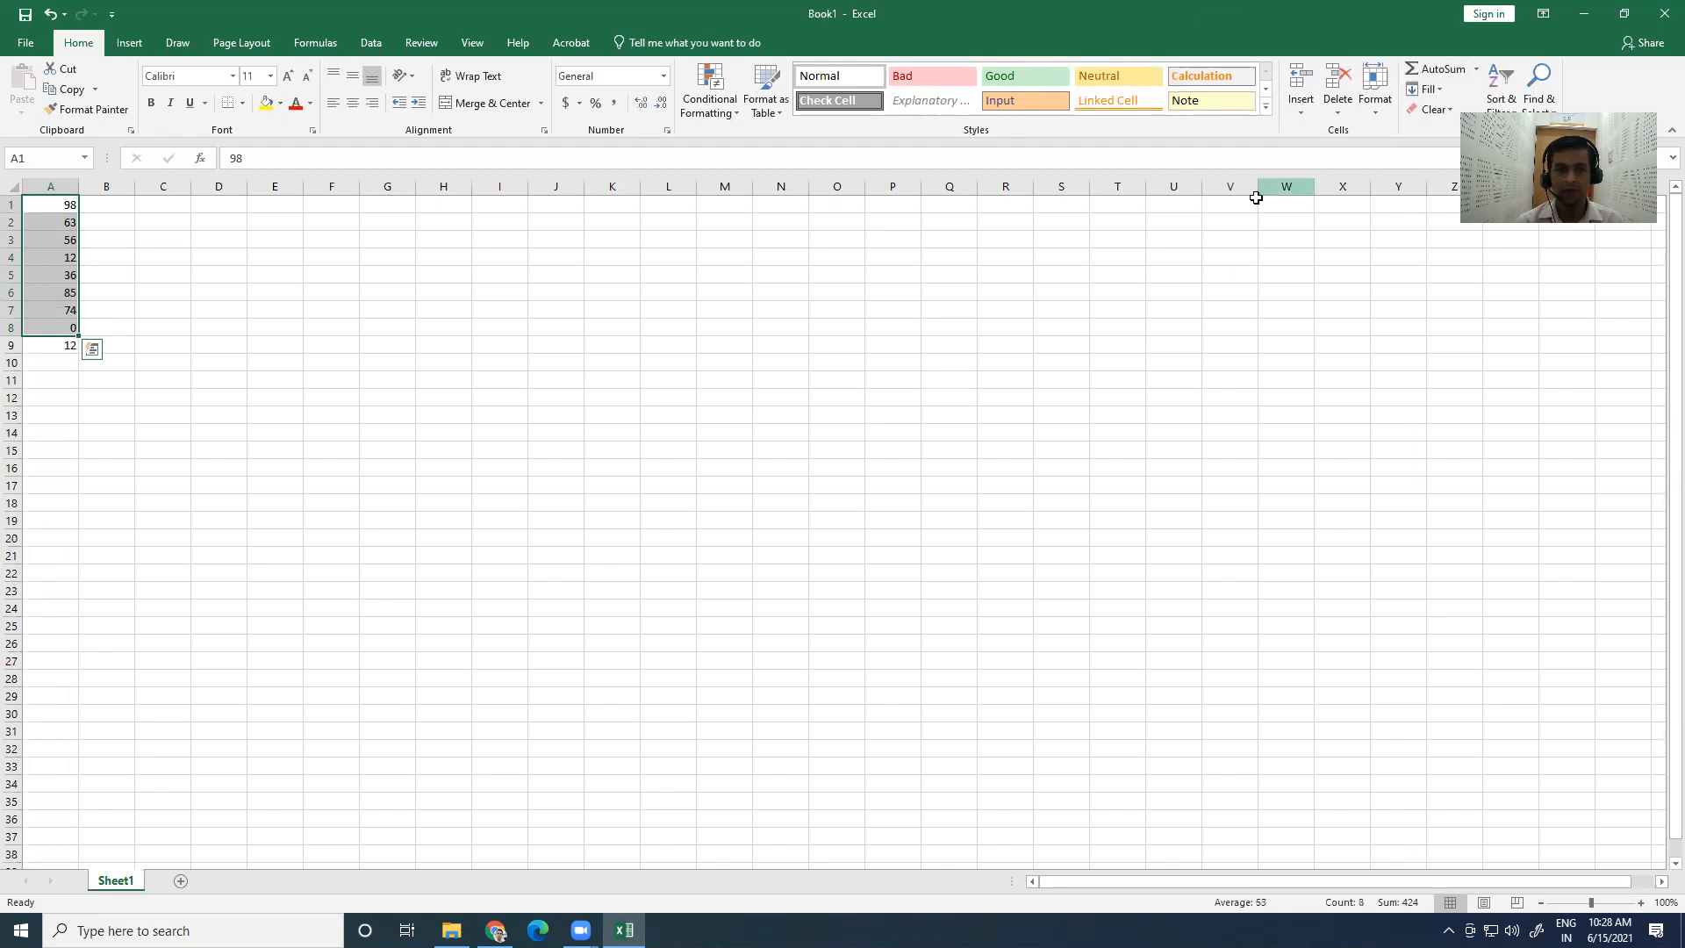
click(56, 345)
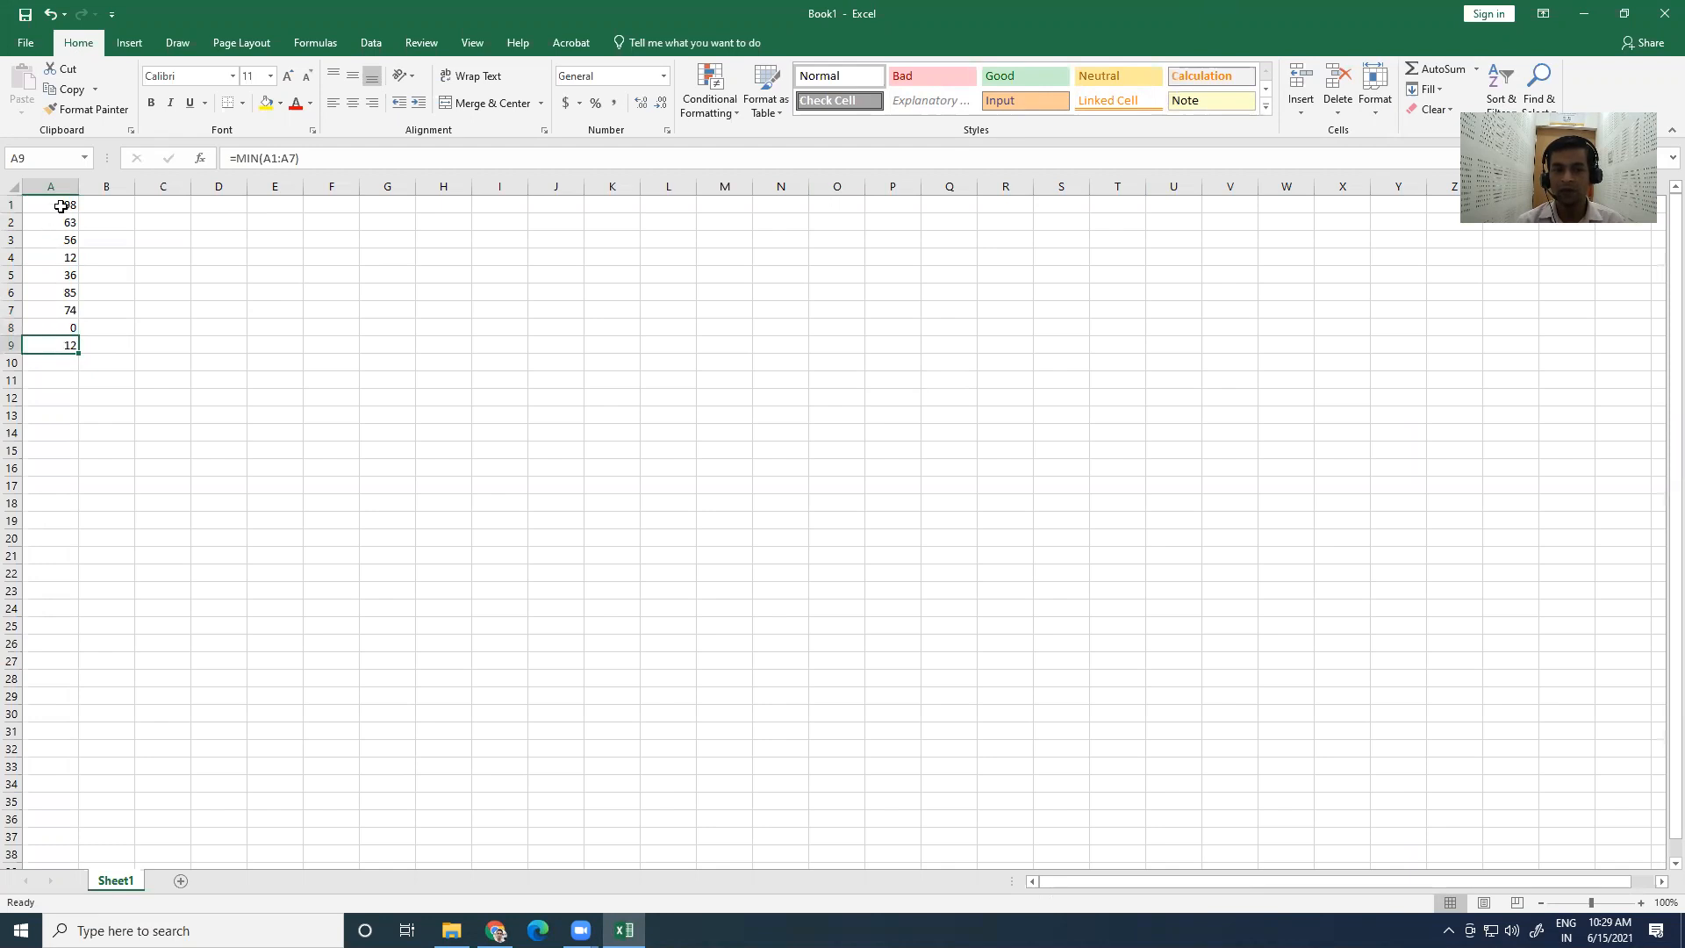
Step: Clear the stray =P11 reference from cell A8
click(63, 327)
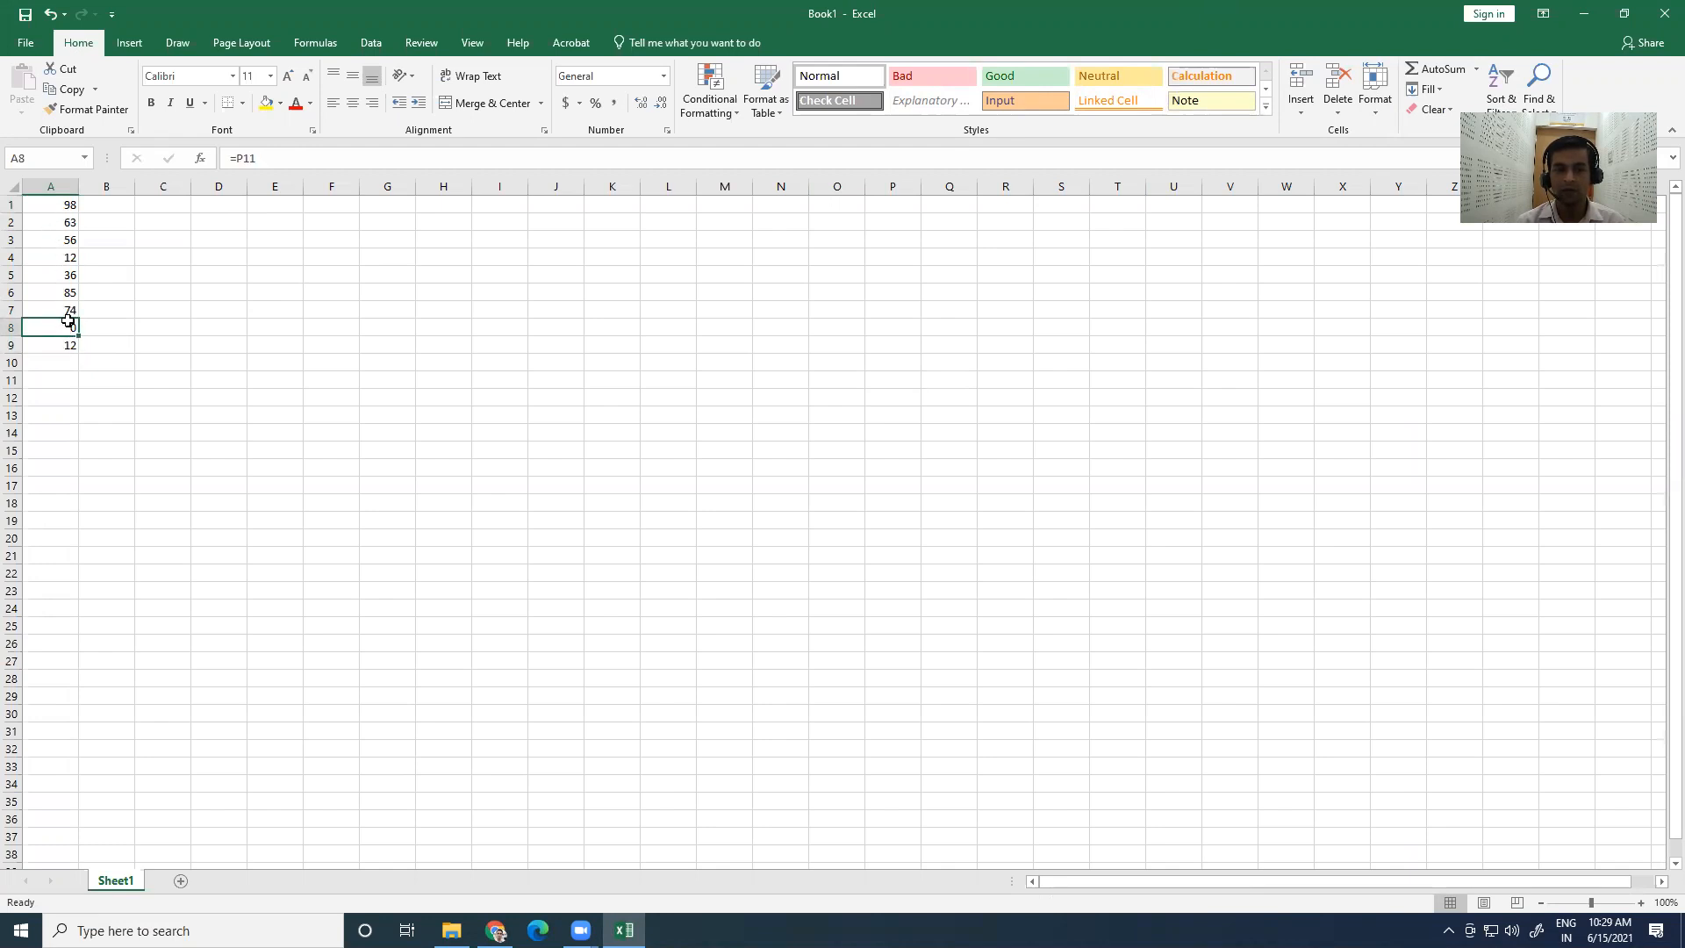
click(281, 164)
key(BackSpace)
key(BackSpace)
key(BackSpace)
key(BackSpace)
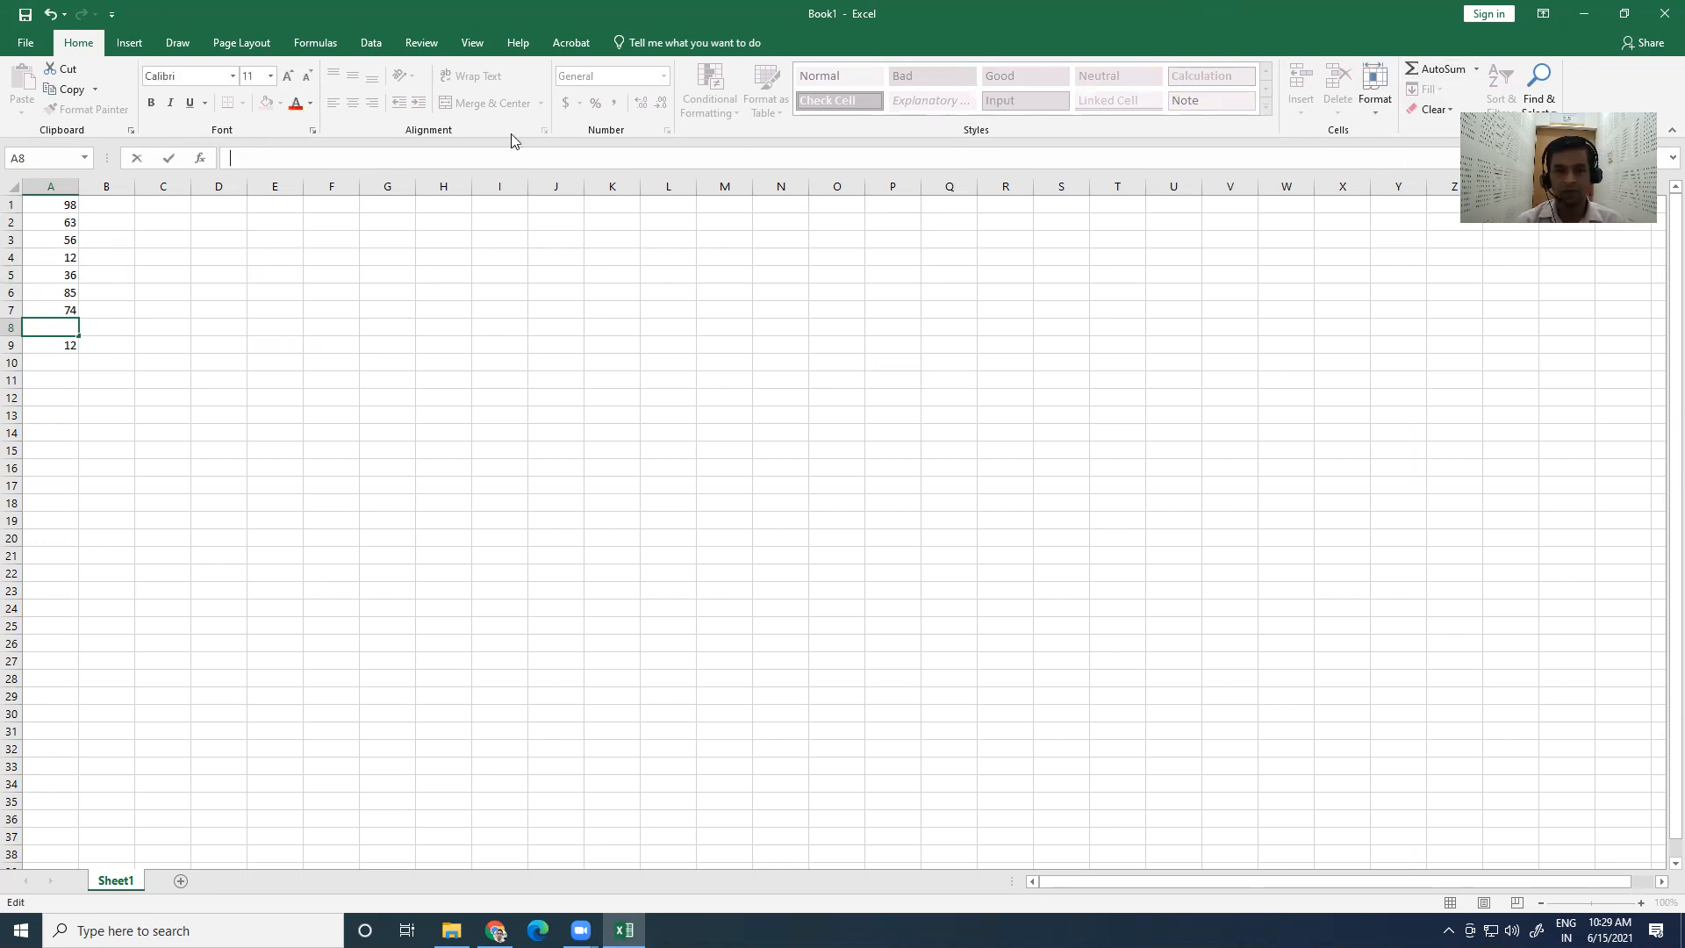
Step: Total A1:A7 in the empty cell A8 with the AutoSum Sum function, and recheck the minimum formula in A9
drag(50, 213, 30, 309)
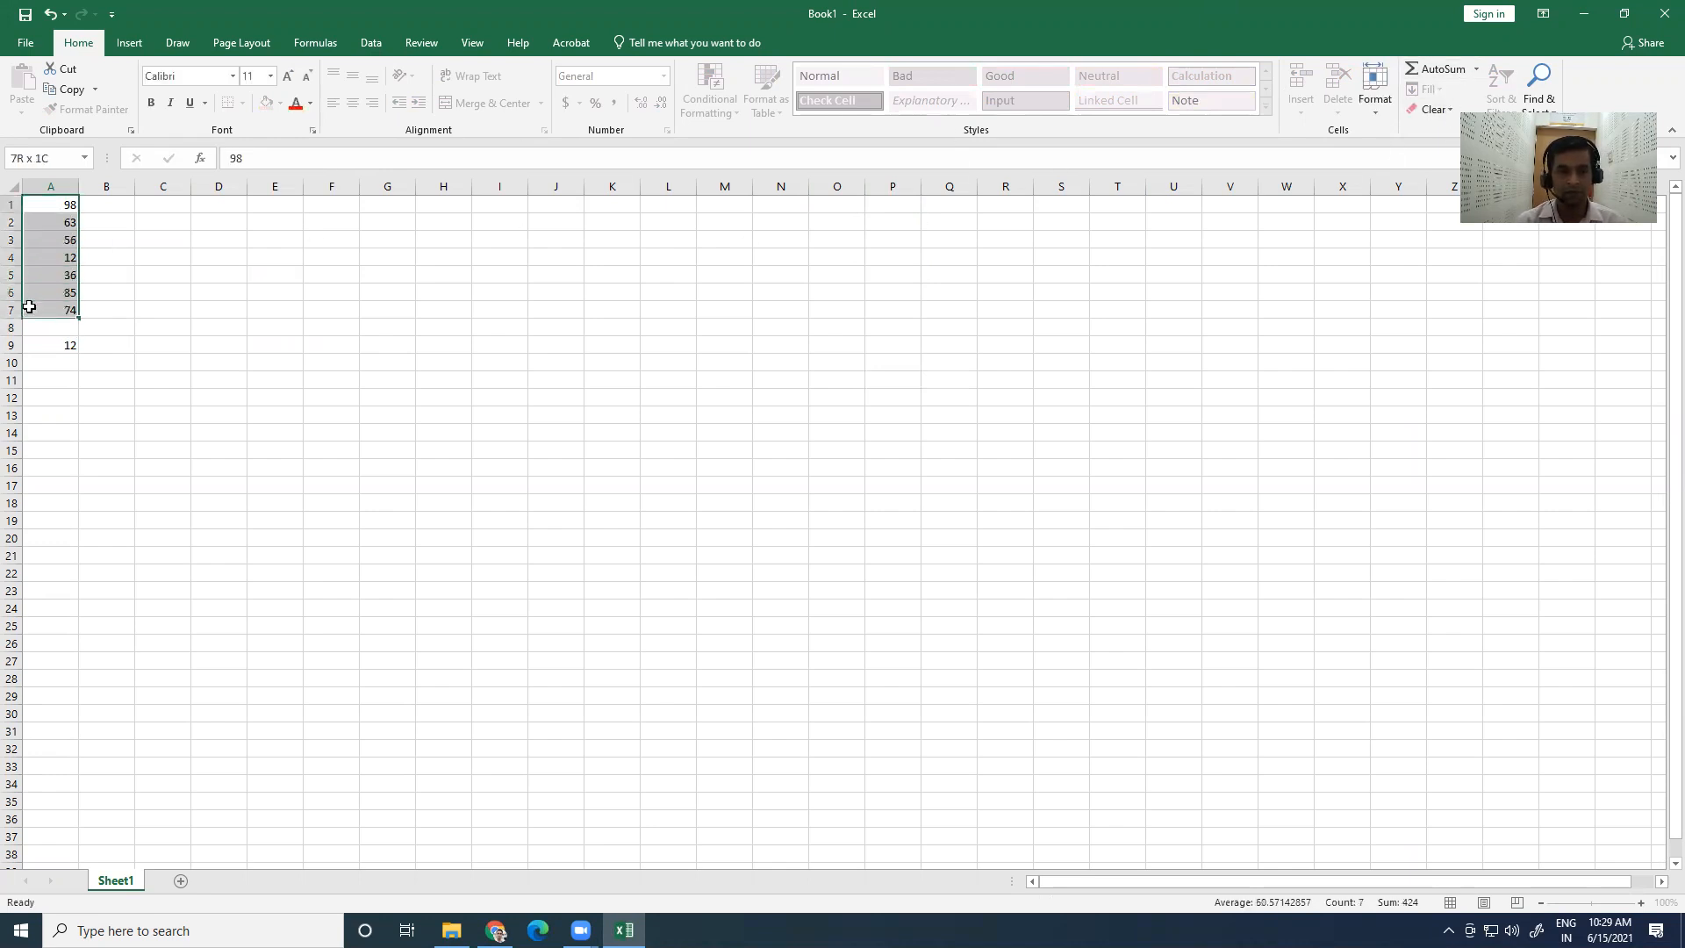
click(1477, 68)
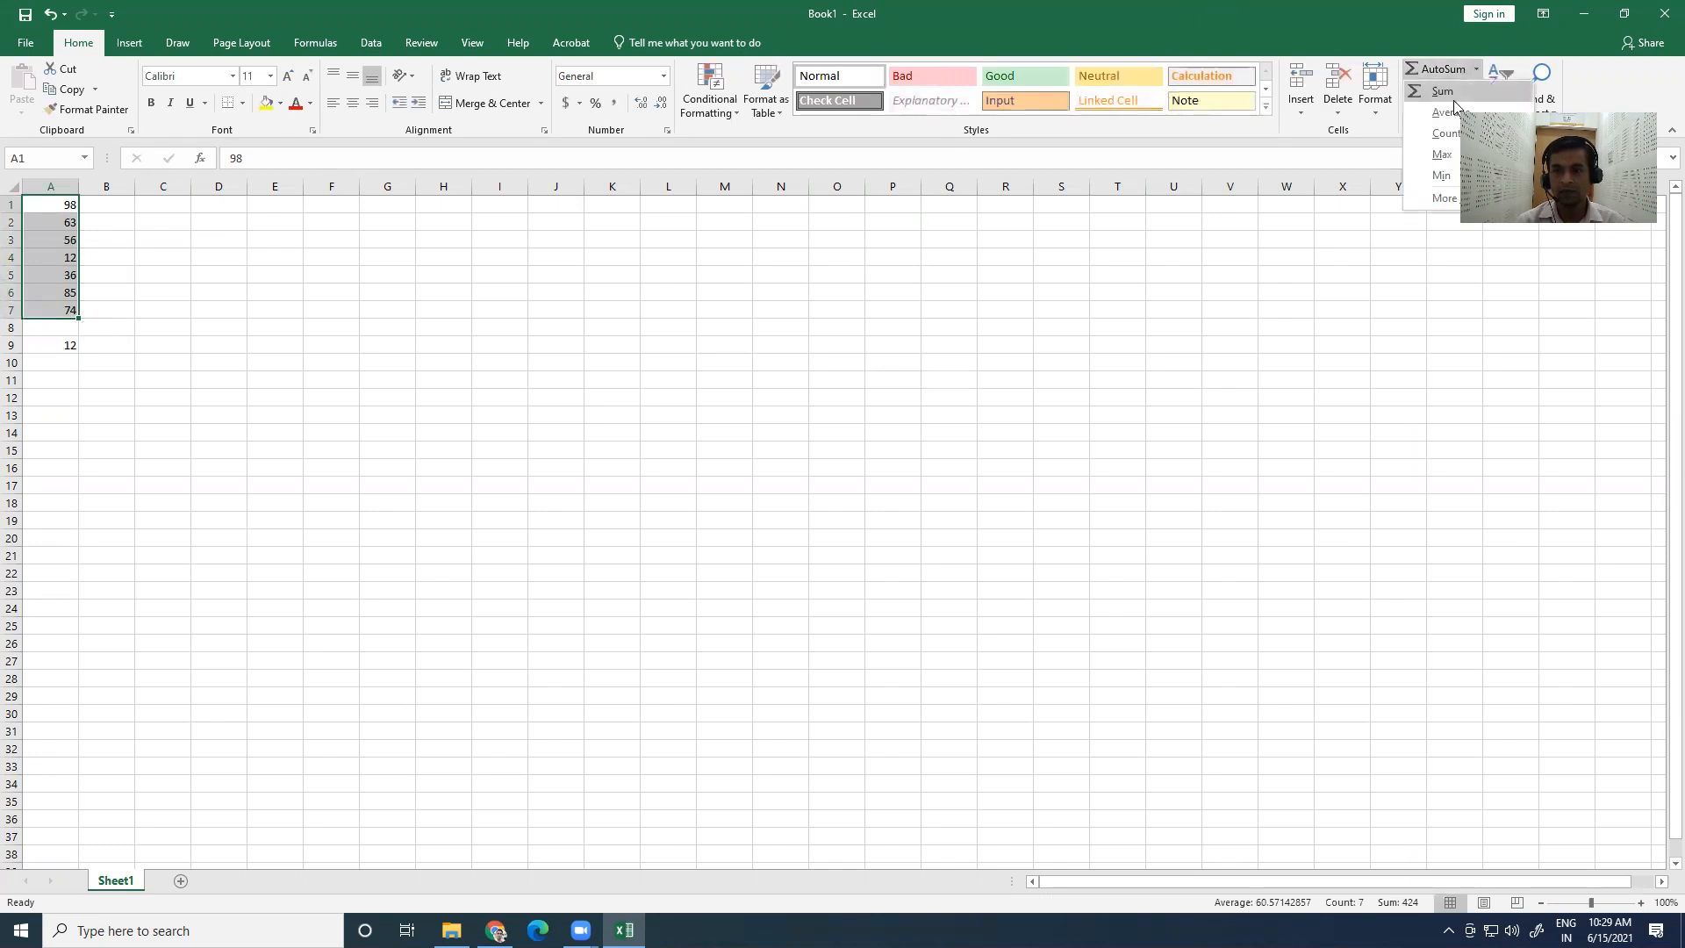
click(1444, 92)
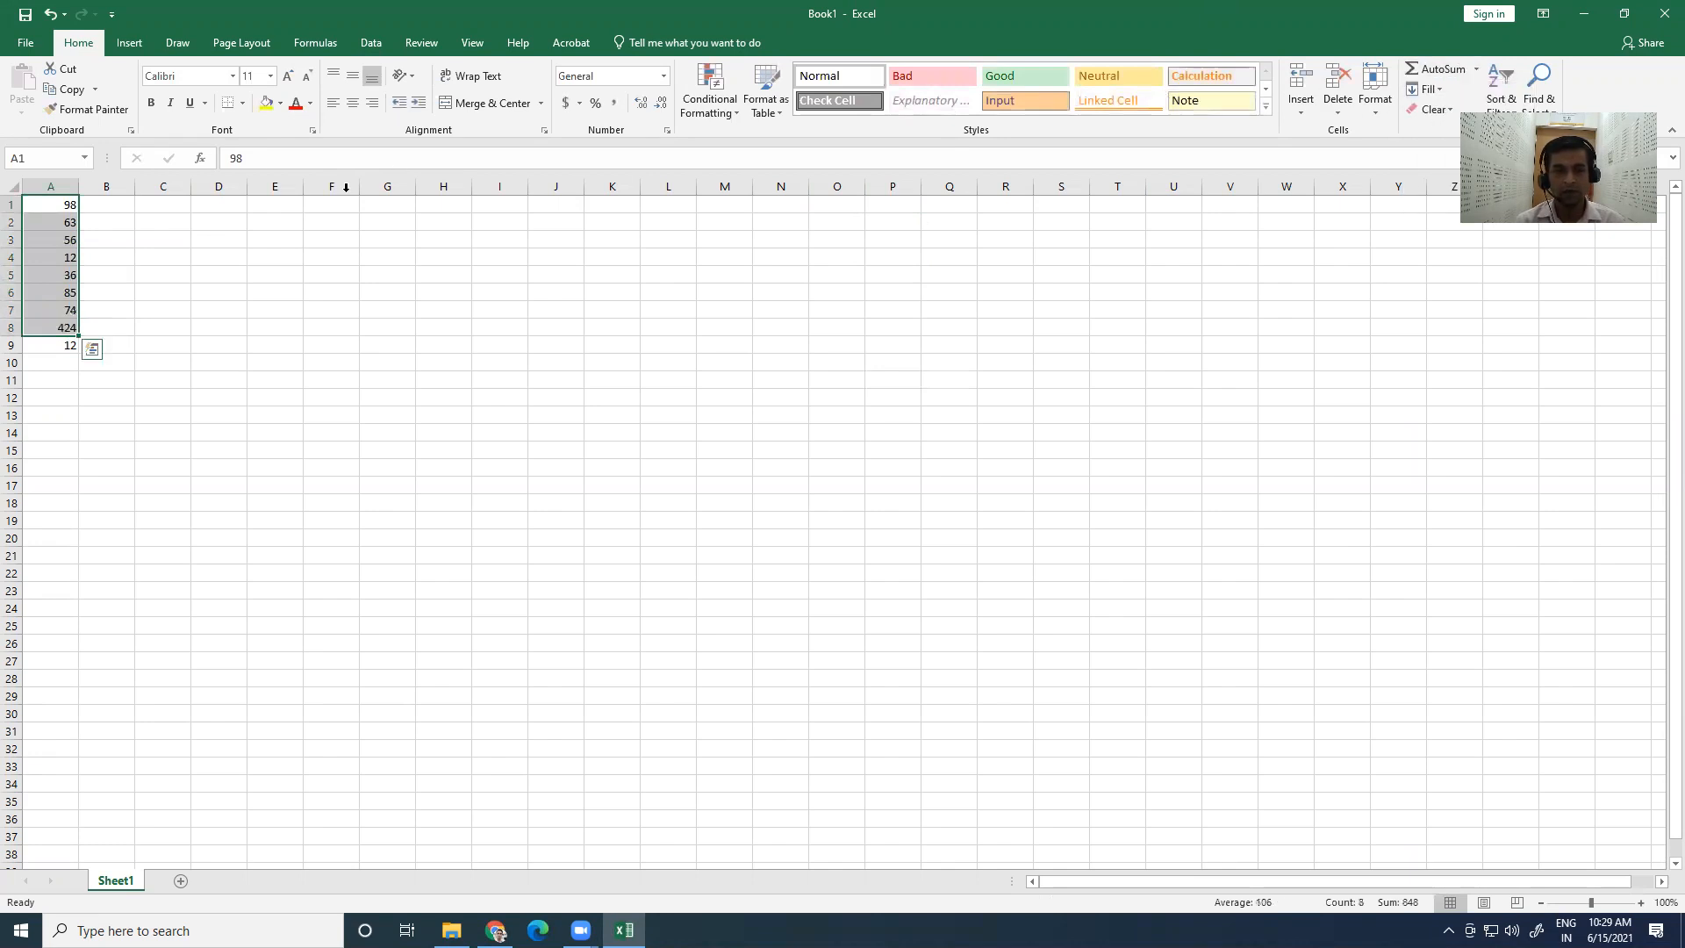
click(35, 348)
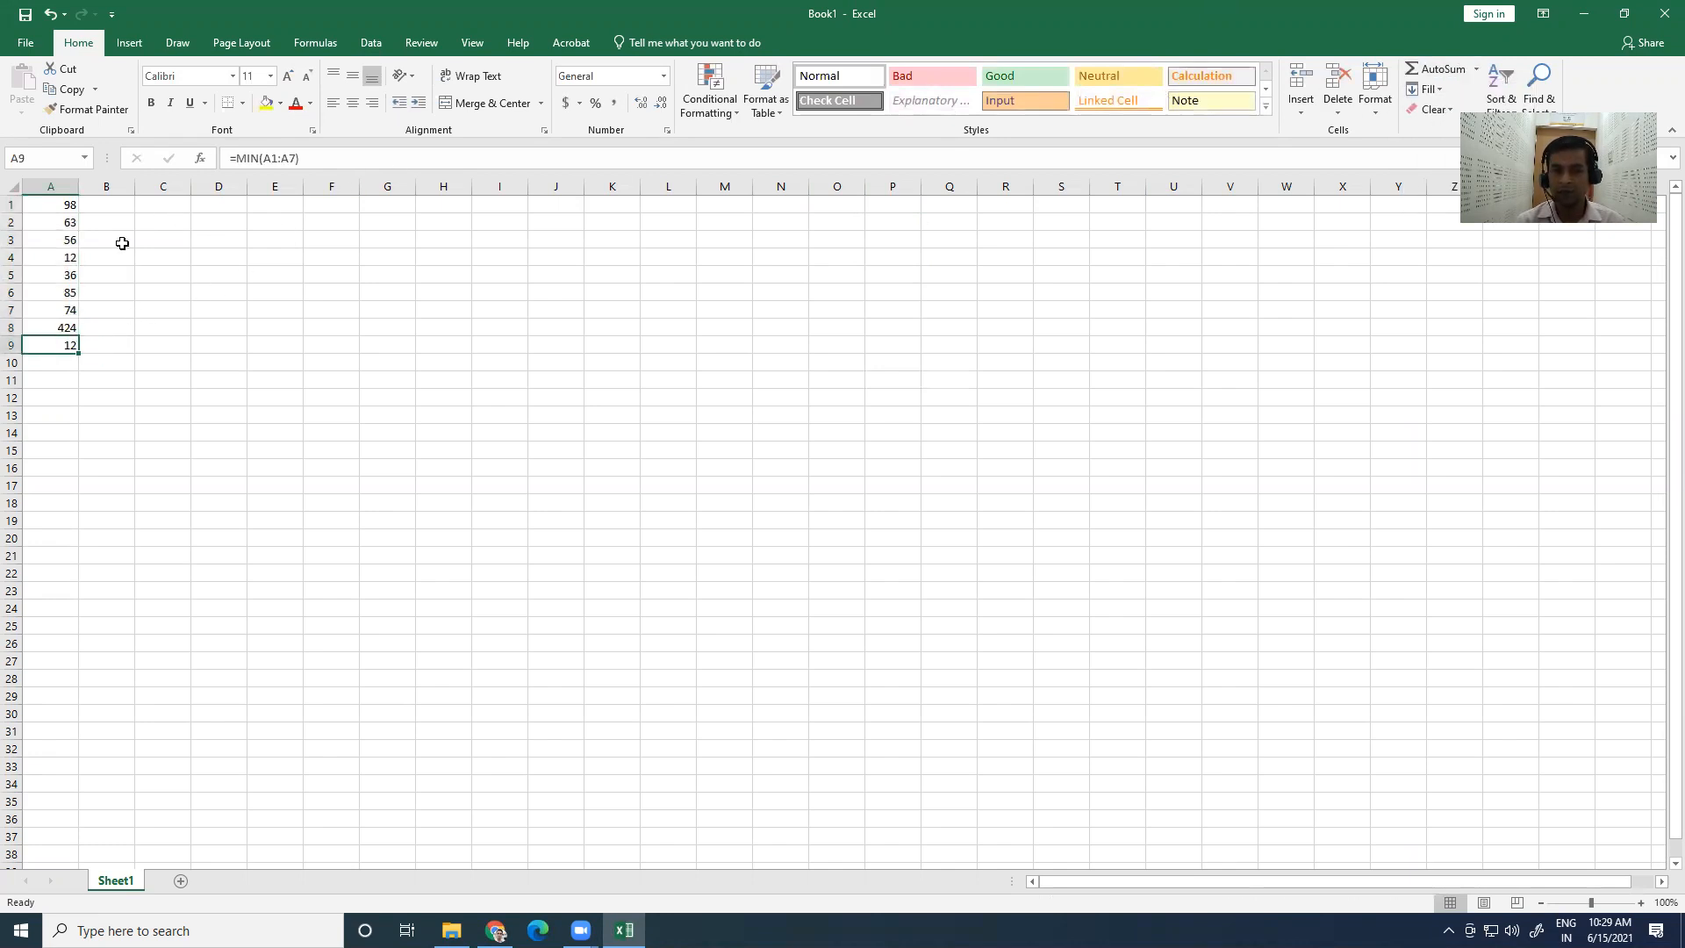
Step: Calculate the maximum of A1:A9 in cell A10 with the AutoSum Max function and review the range it covers
drag(64, 203, 66, 347)
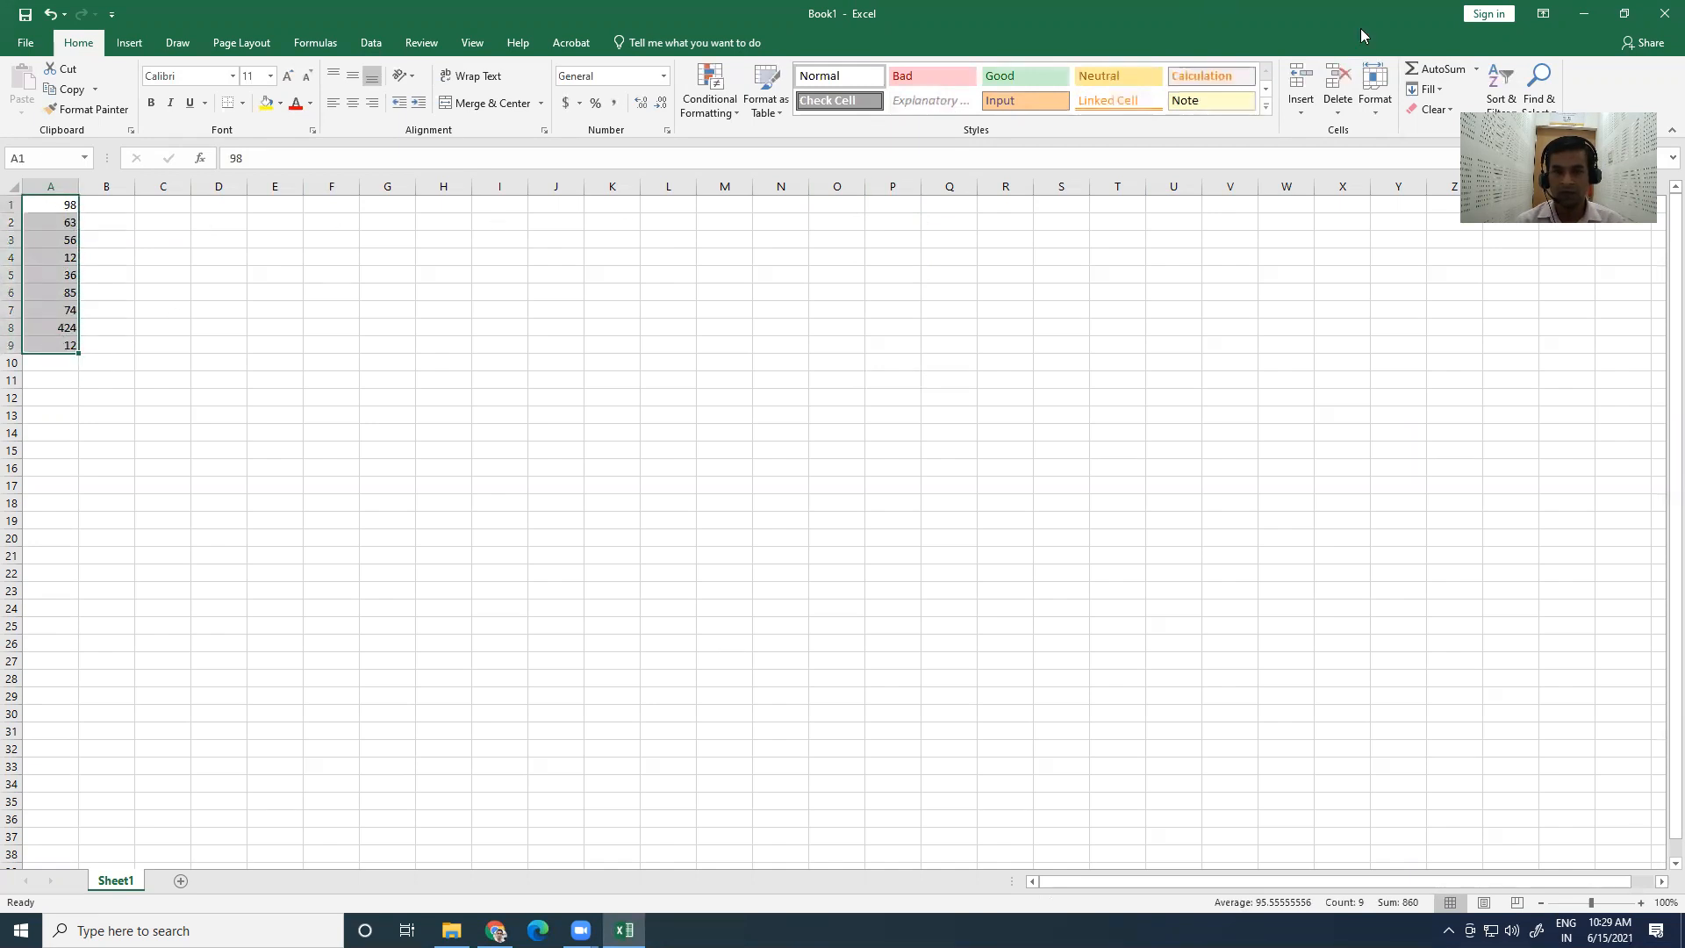
click(1476, 69)
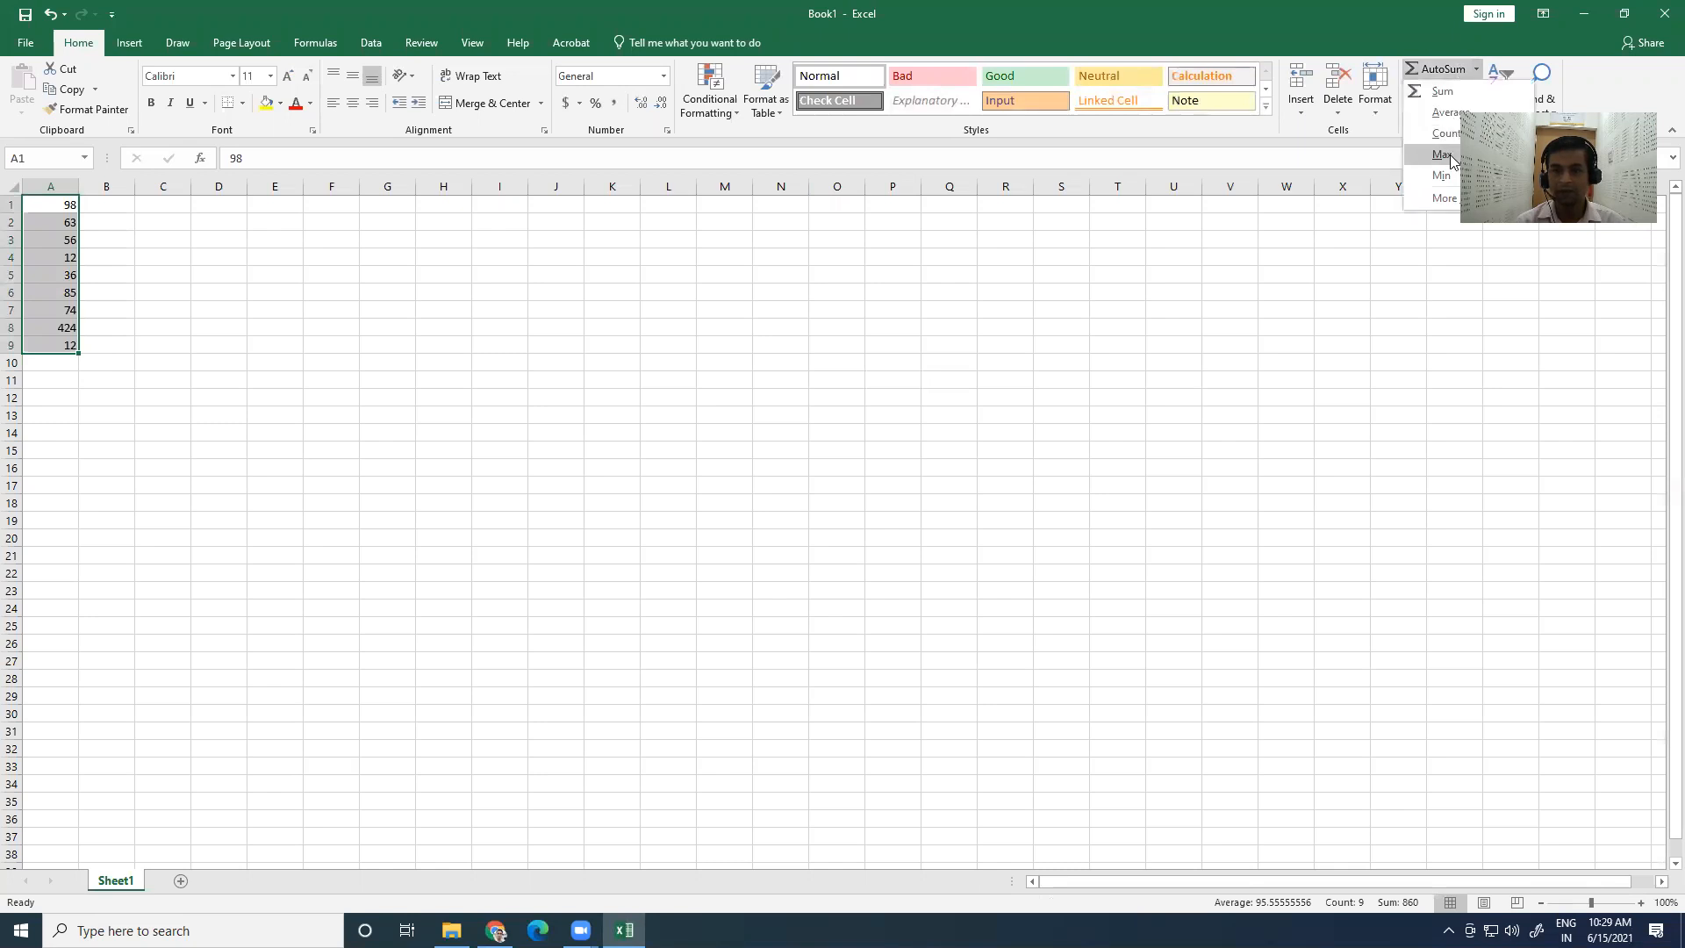
click(1442, 154)
click(36, 393)
click(43, 362)
drag(35, 205, 41, 344)
click(406, 257)
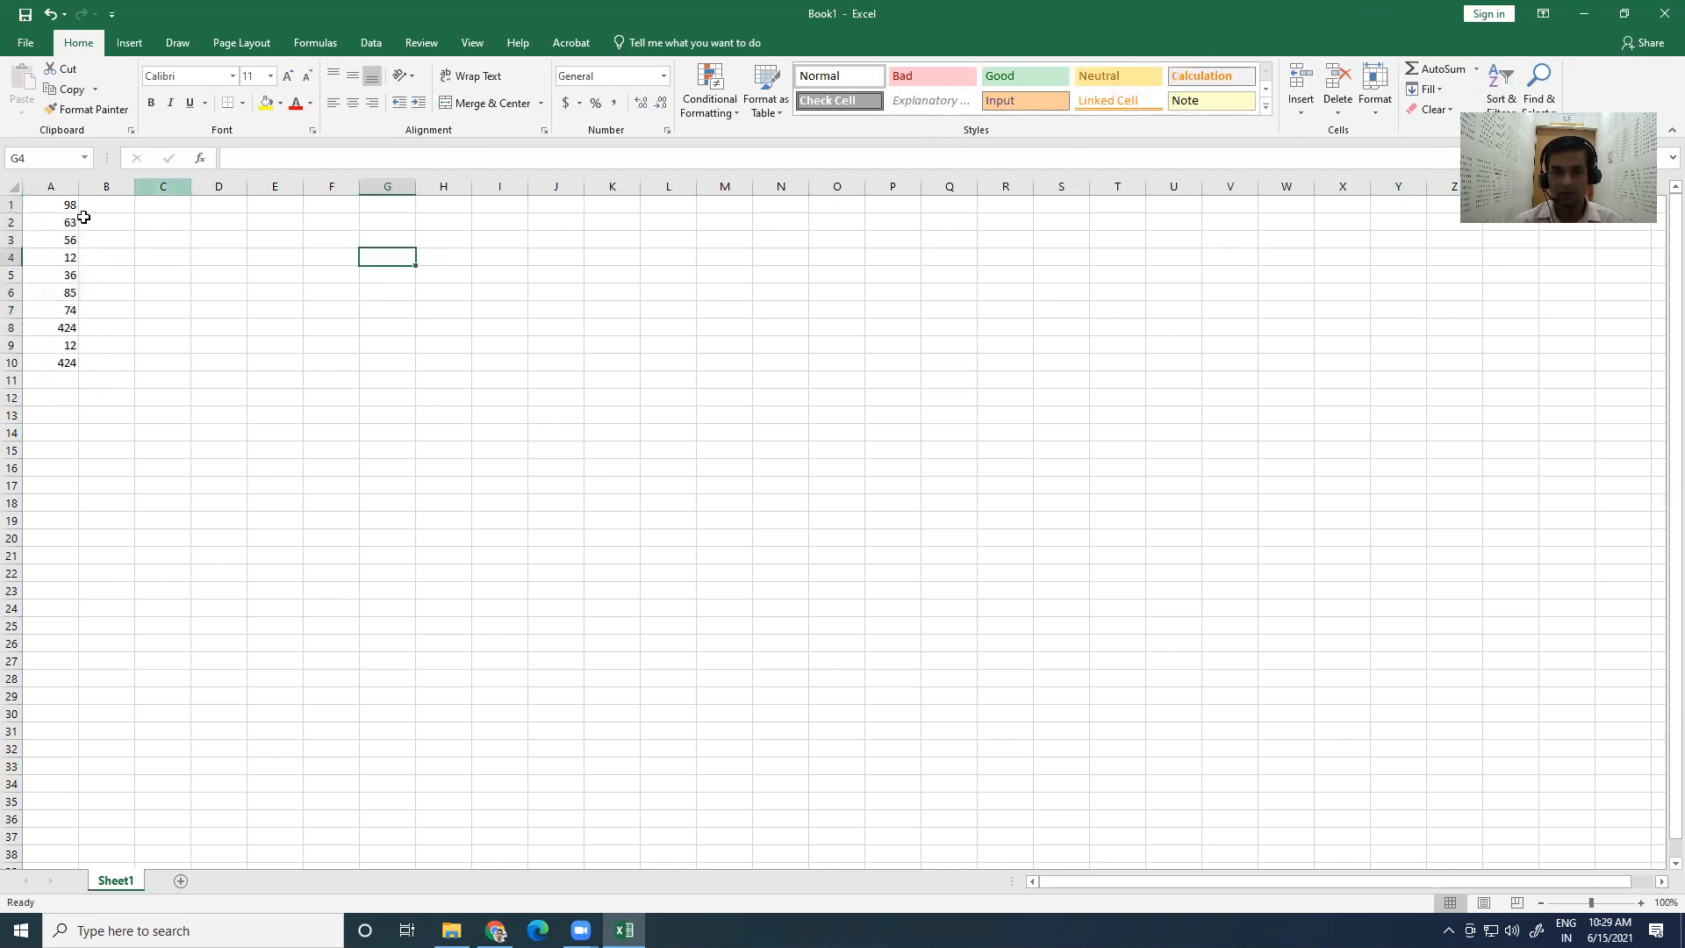
Step: Calculate the average of A1:A10 in cell A11 with the AutoSum Average function and check its formula
drag(30, 205, 29, 358)
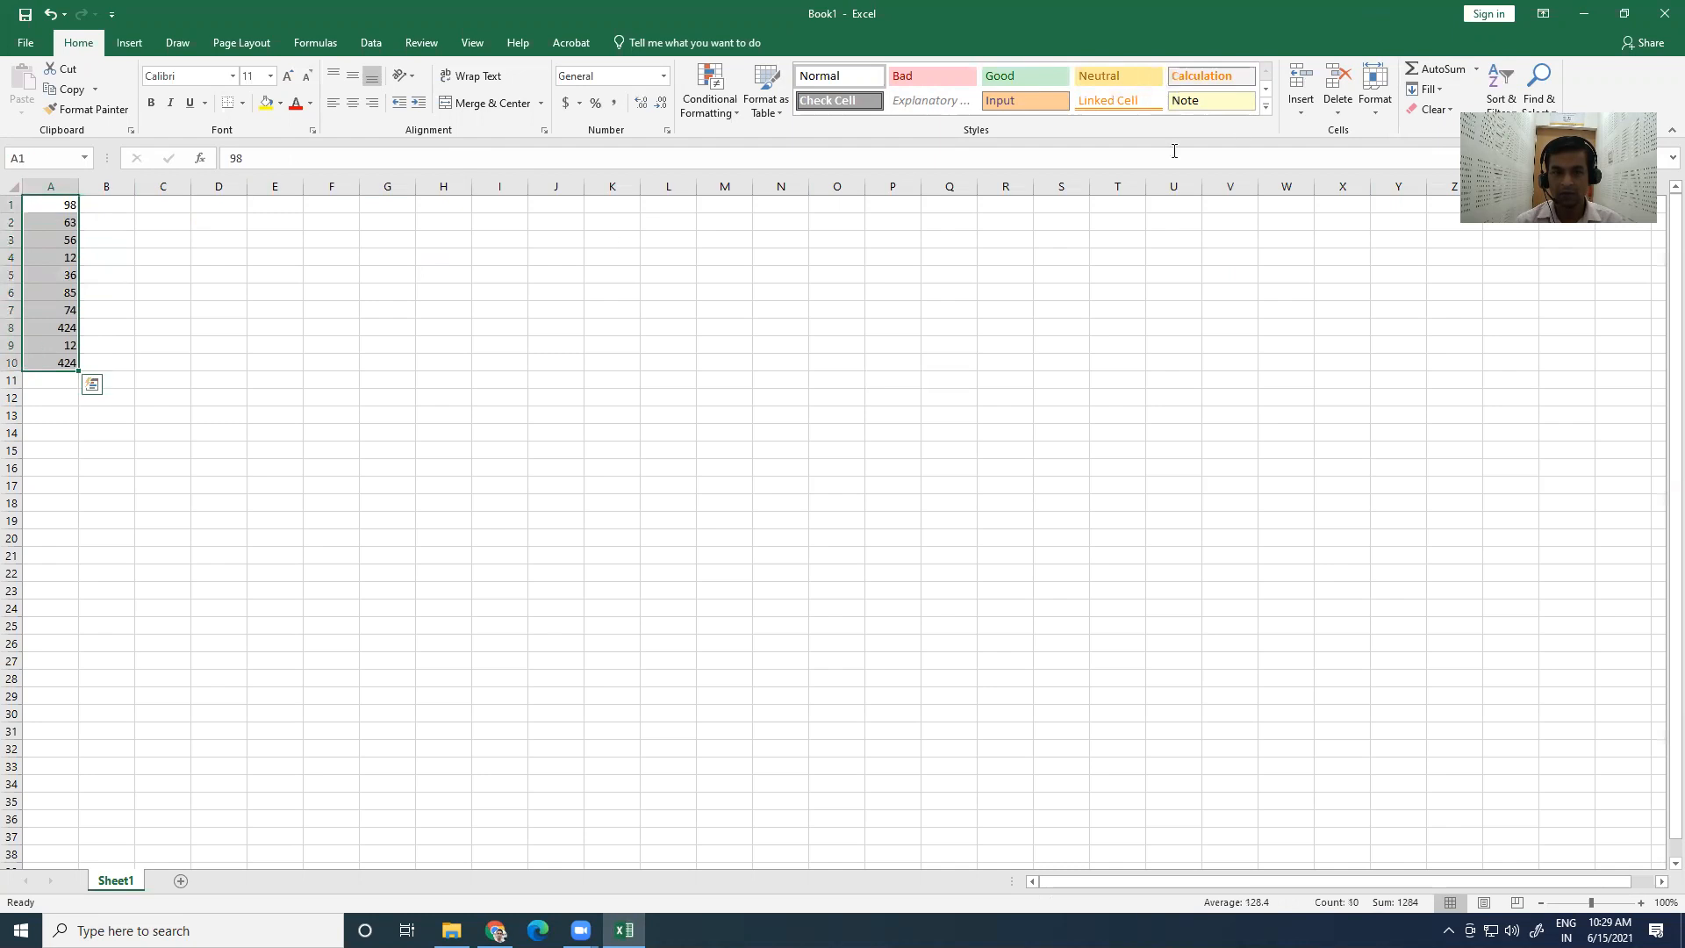
click(1476, 69)
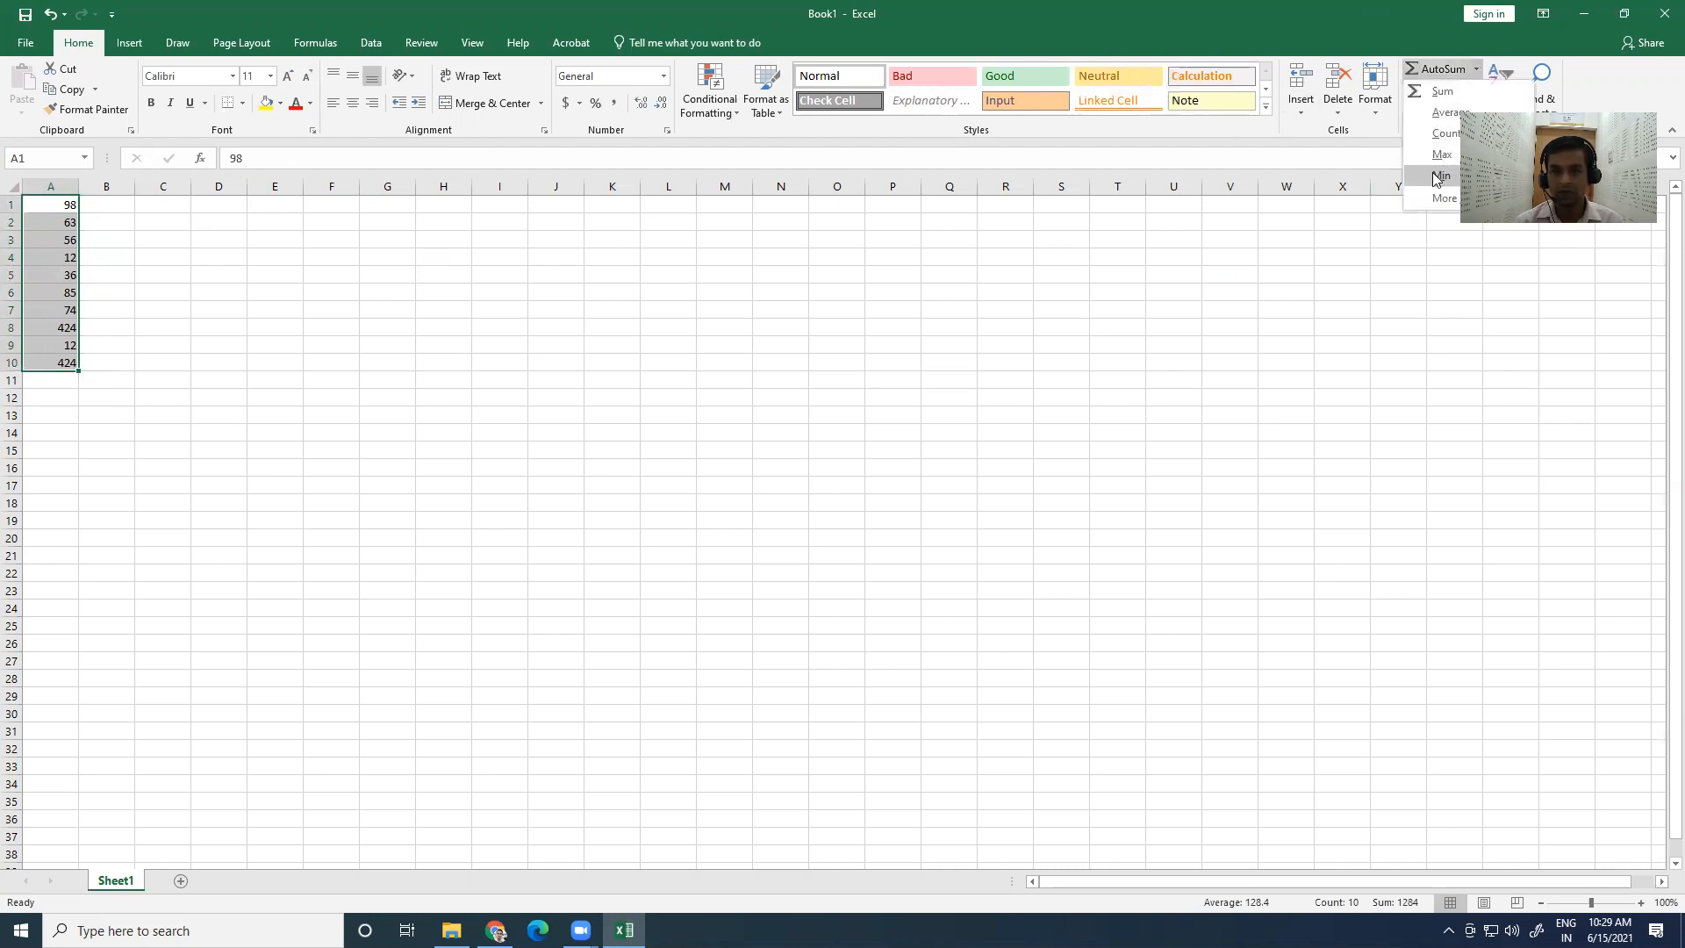
click(1440, 114)
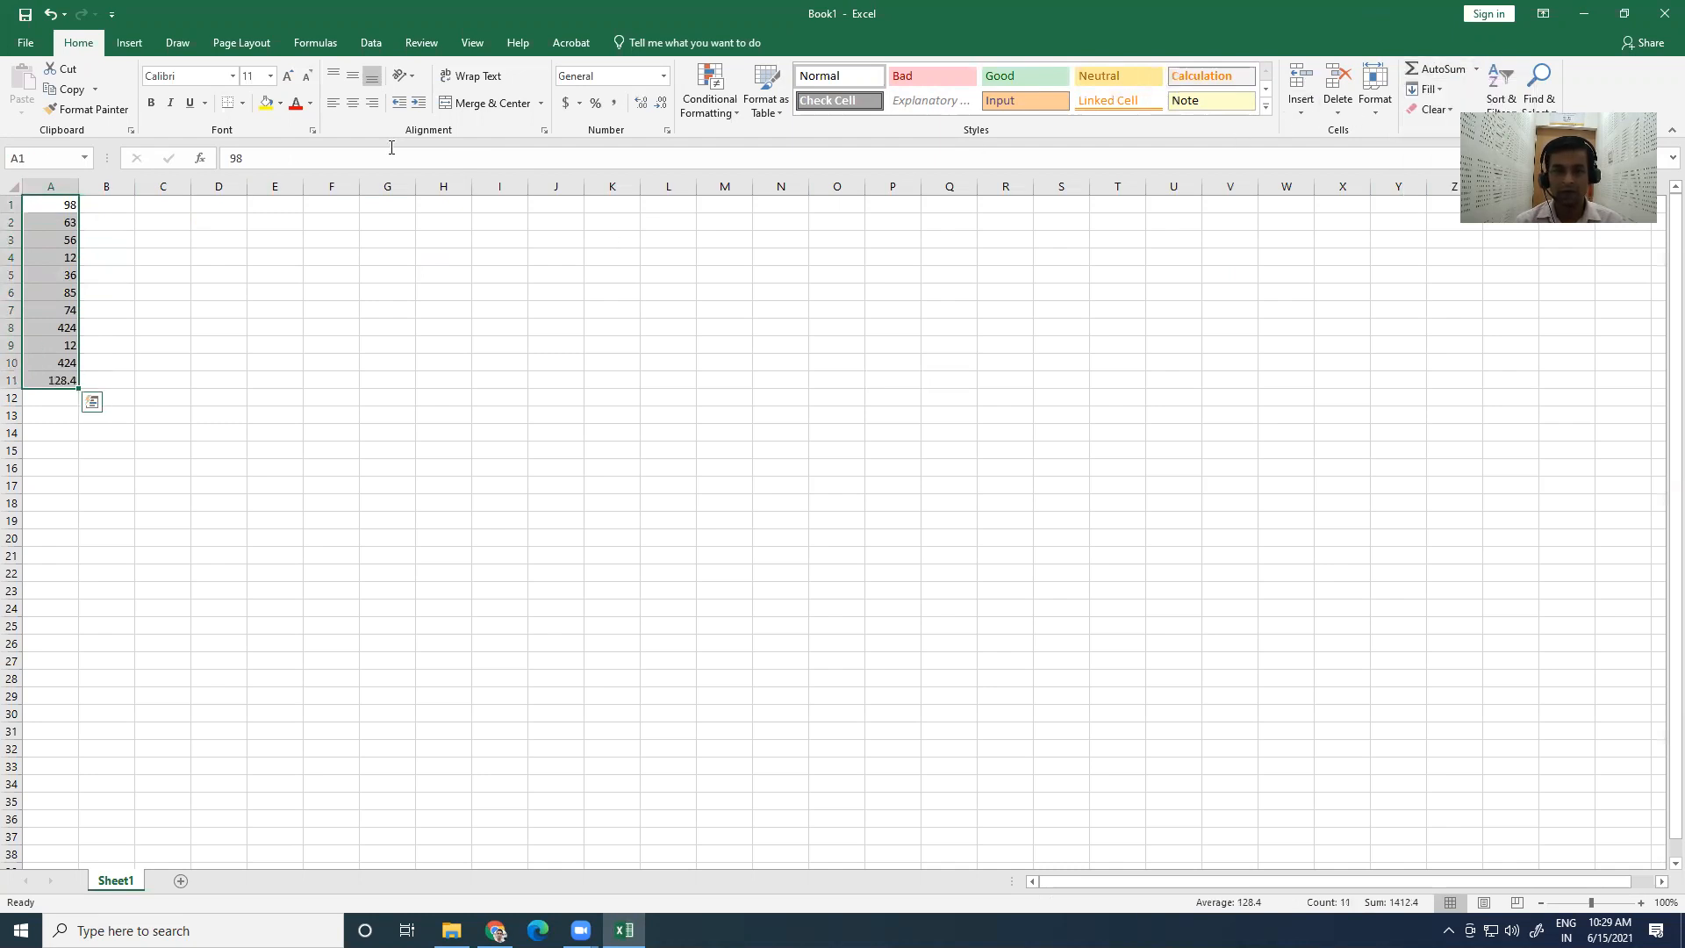
click(58, 385)
click(32, 382)
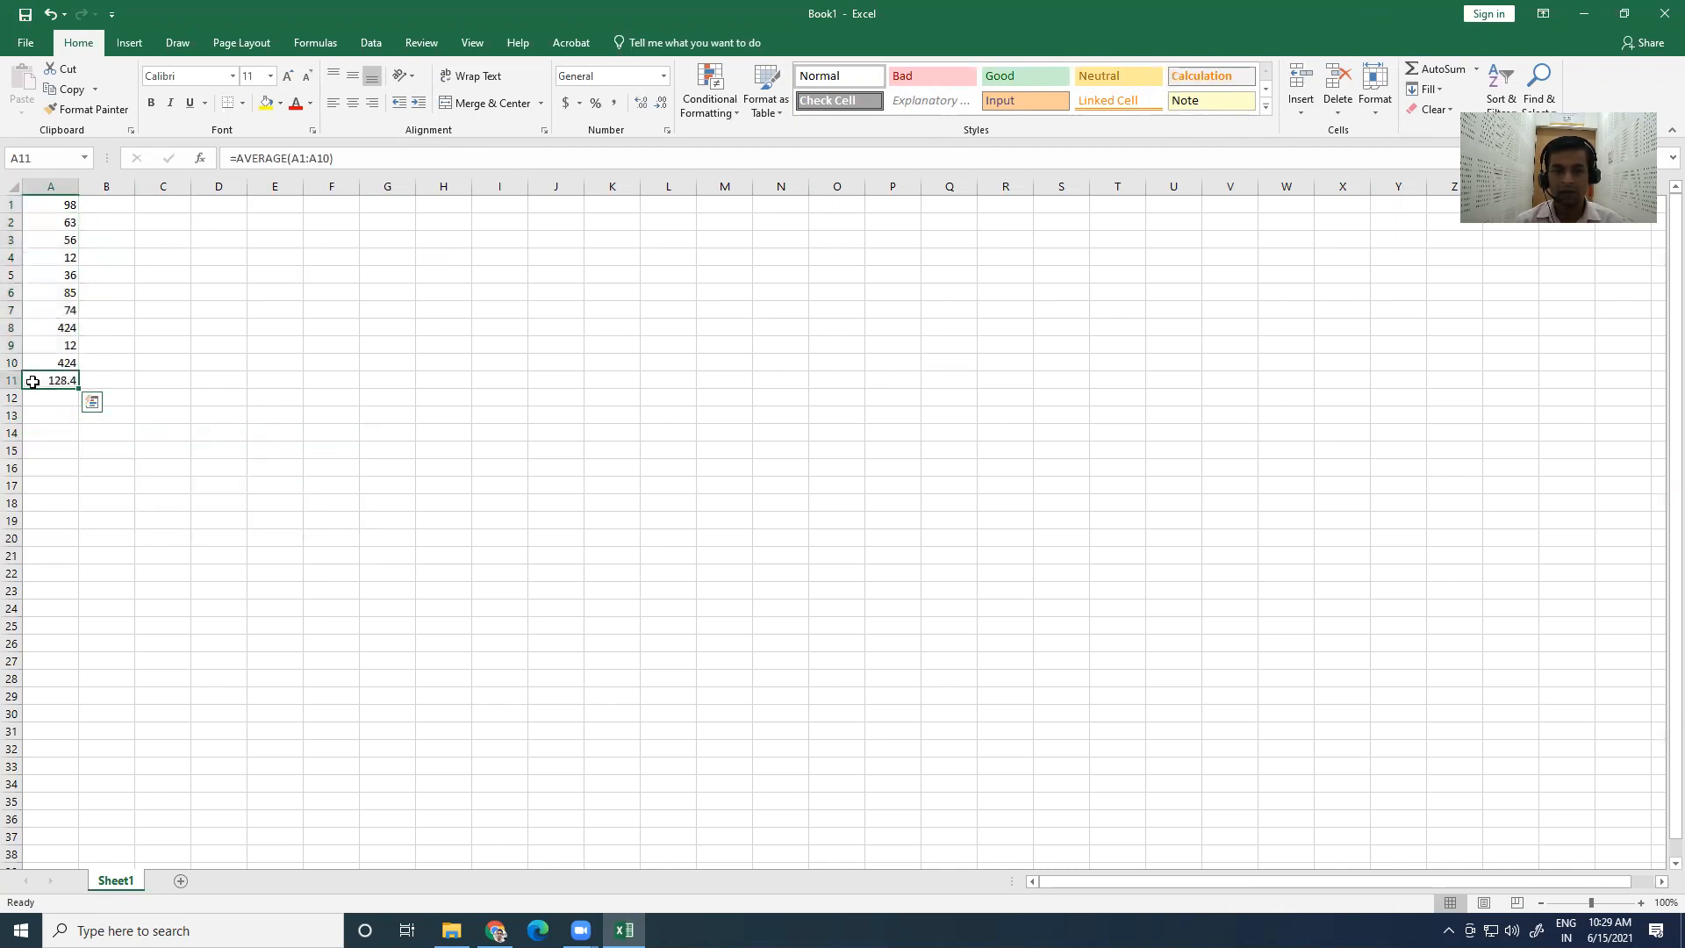
drag(46, 205, 35, 355)
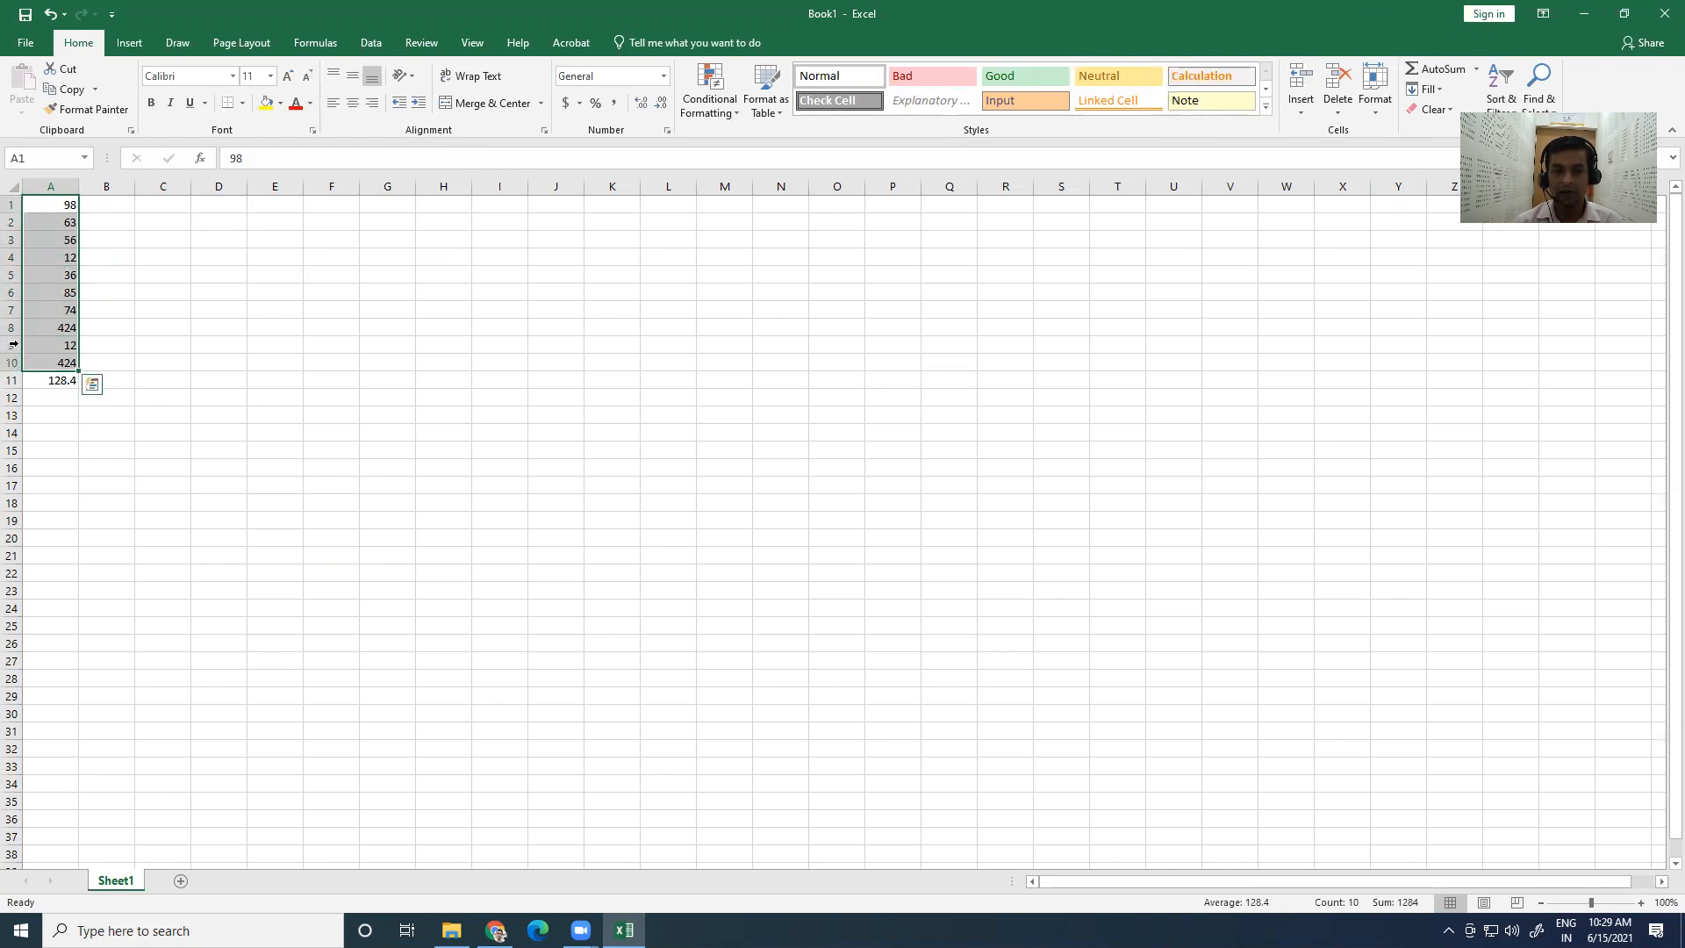
click(53, 382)
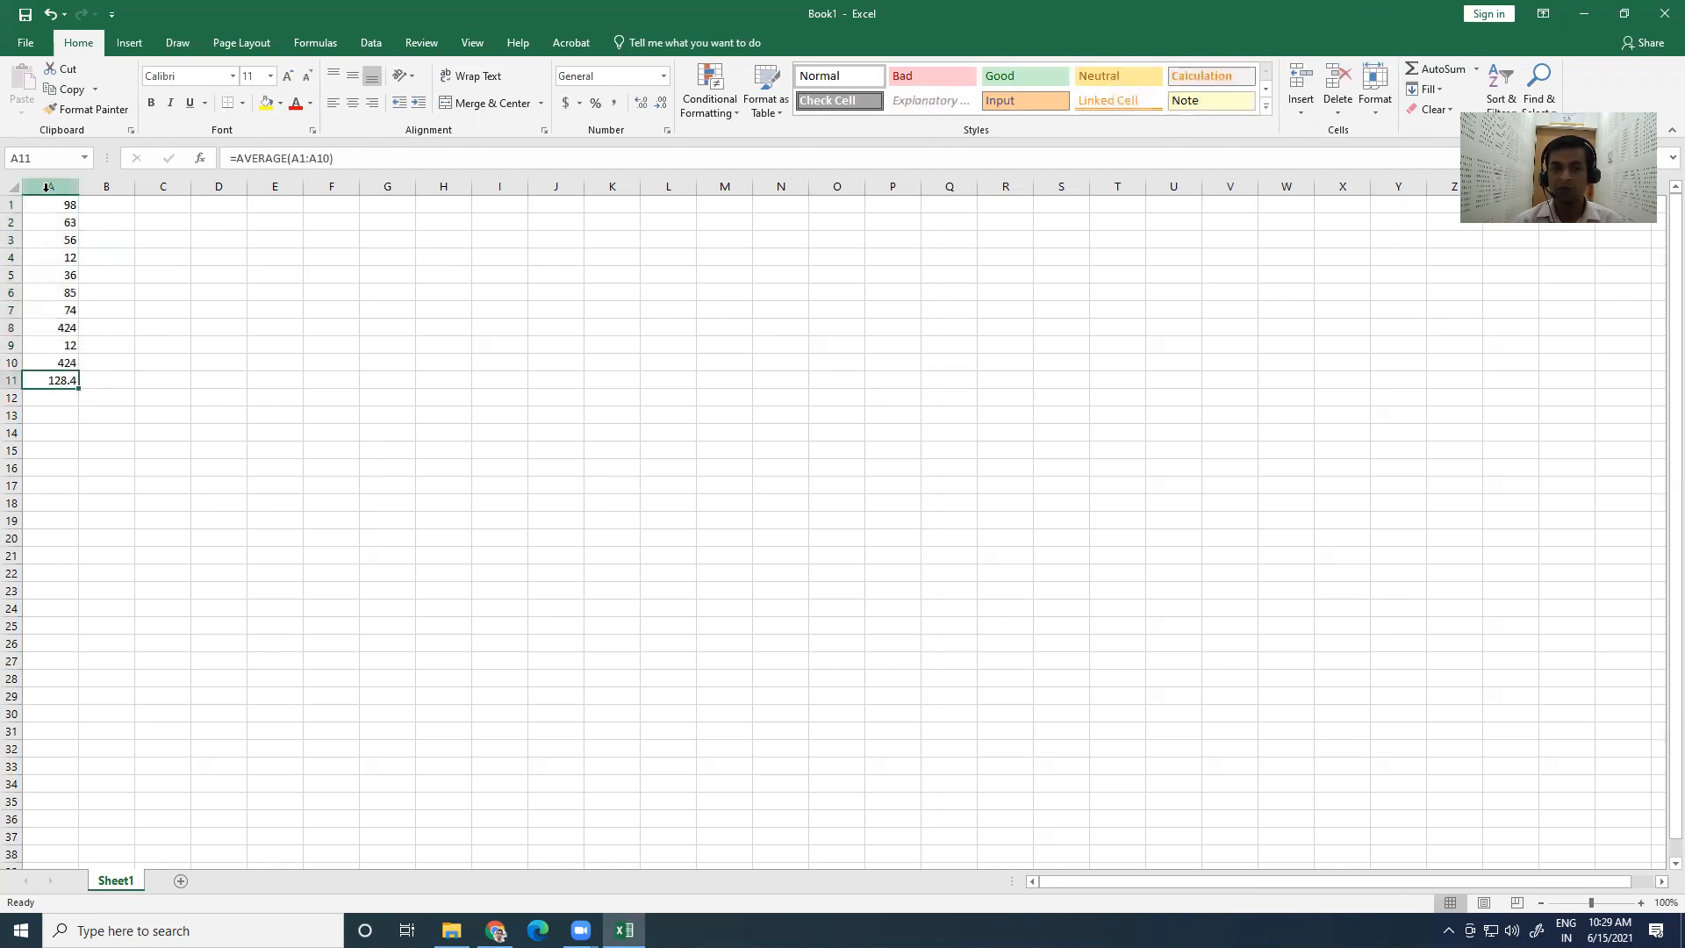
drag(48, 204, 35, 380)
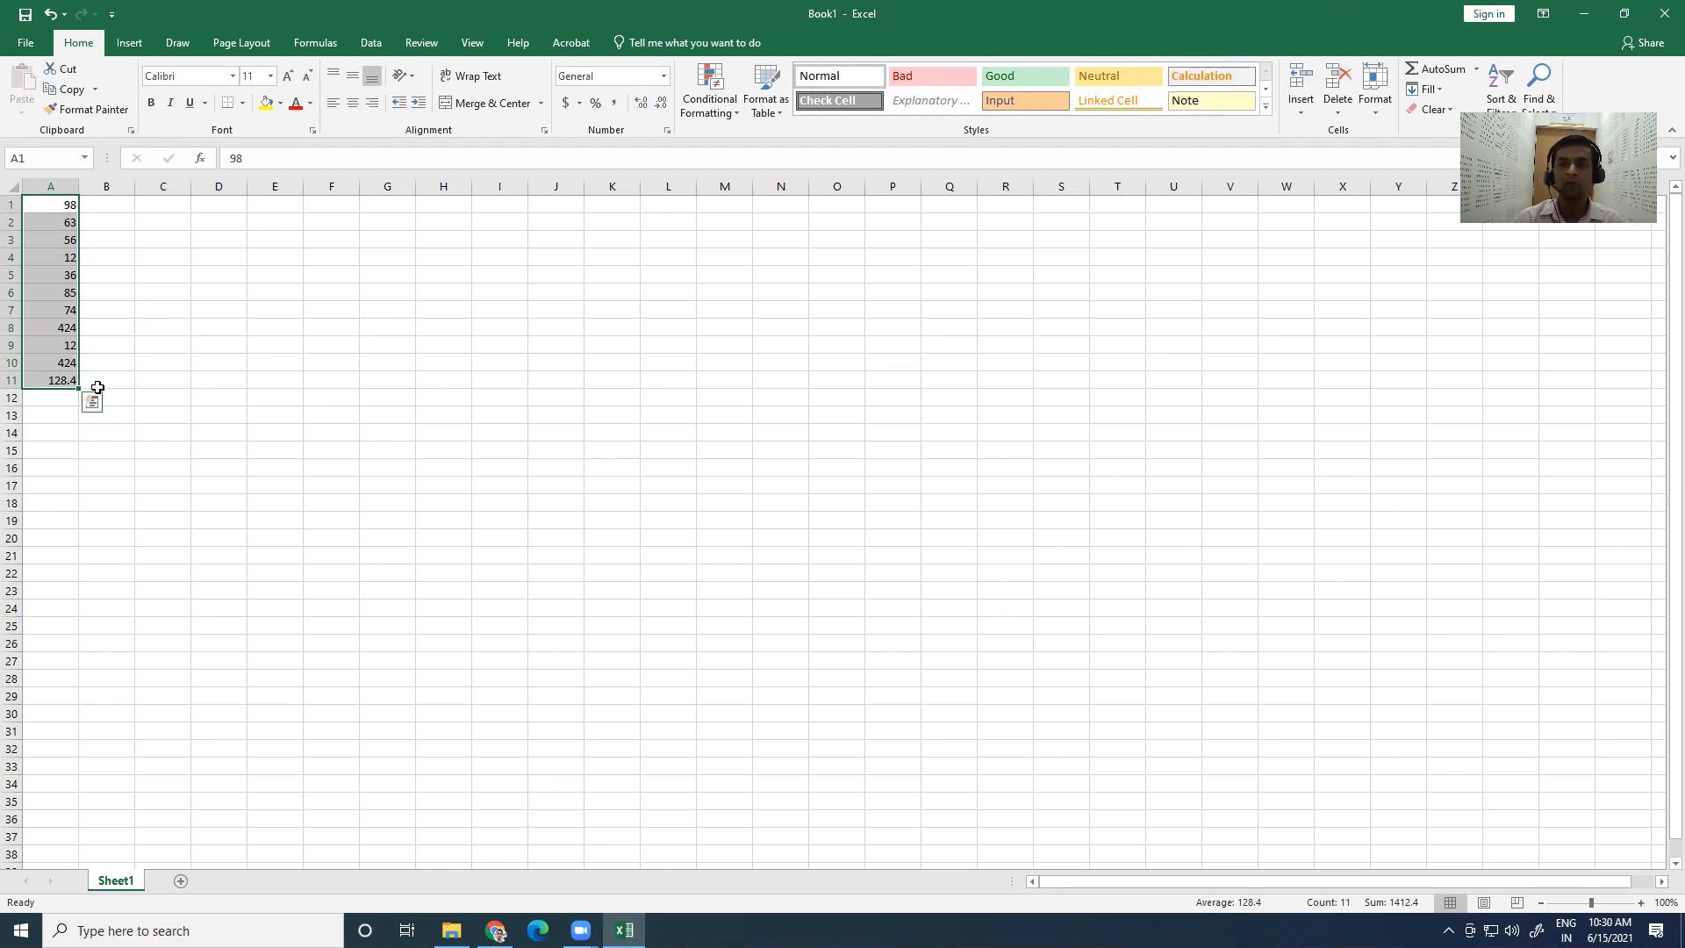
click(36, 397)
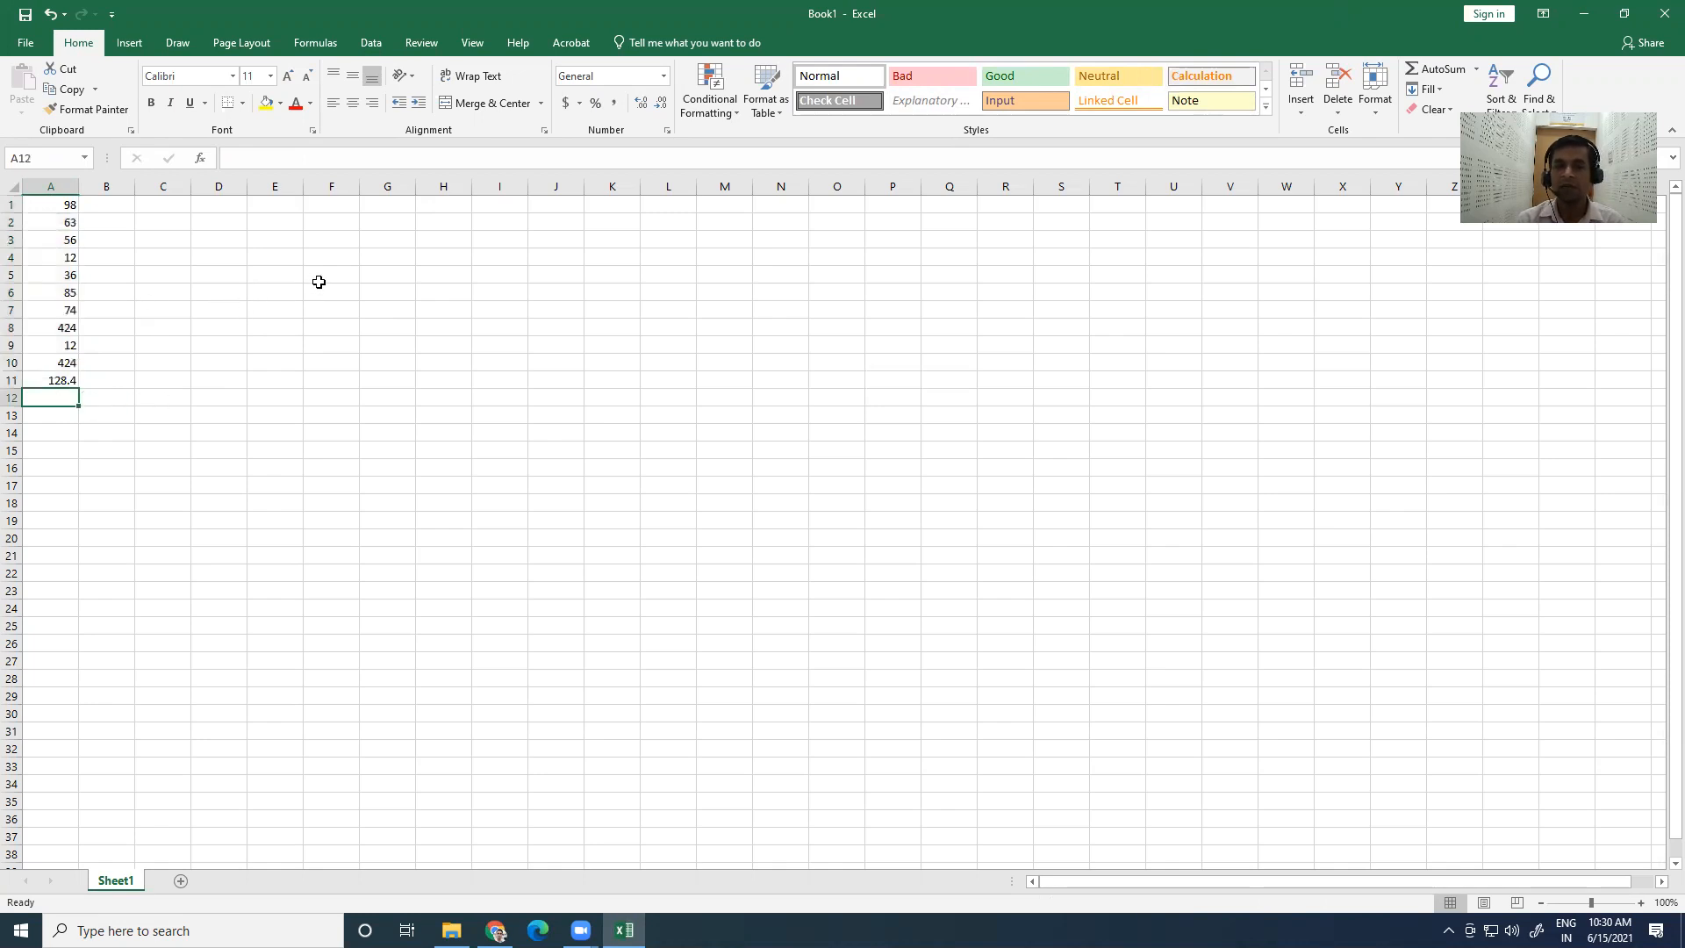
Step: Enter the labels Sum, Maximum, Minimum and Average down cells E4 to E7
click(271, 261)
text(S)
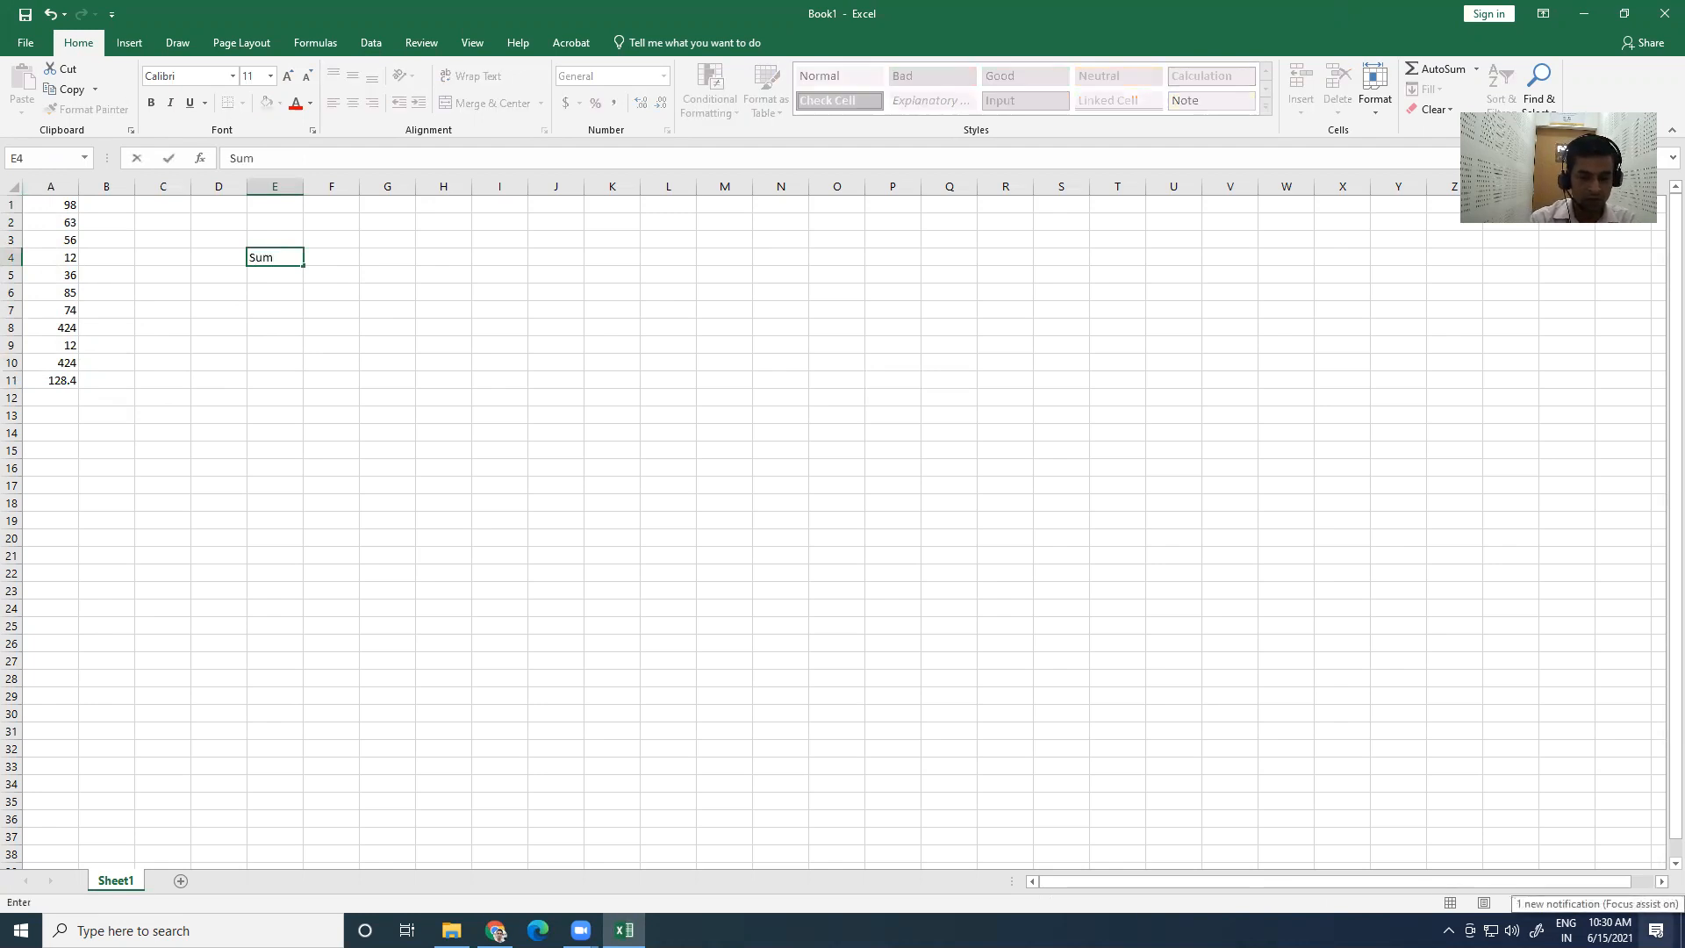
text(um)
key(Return)
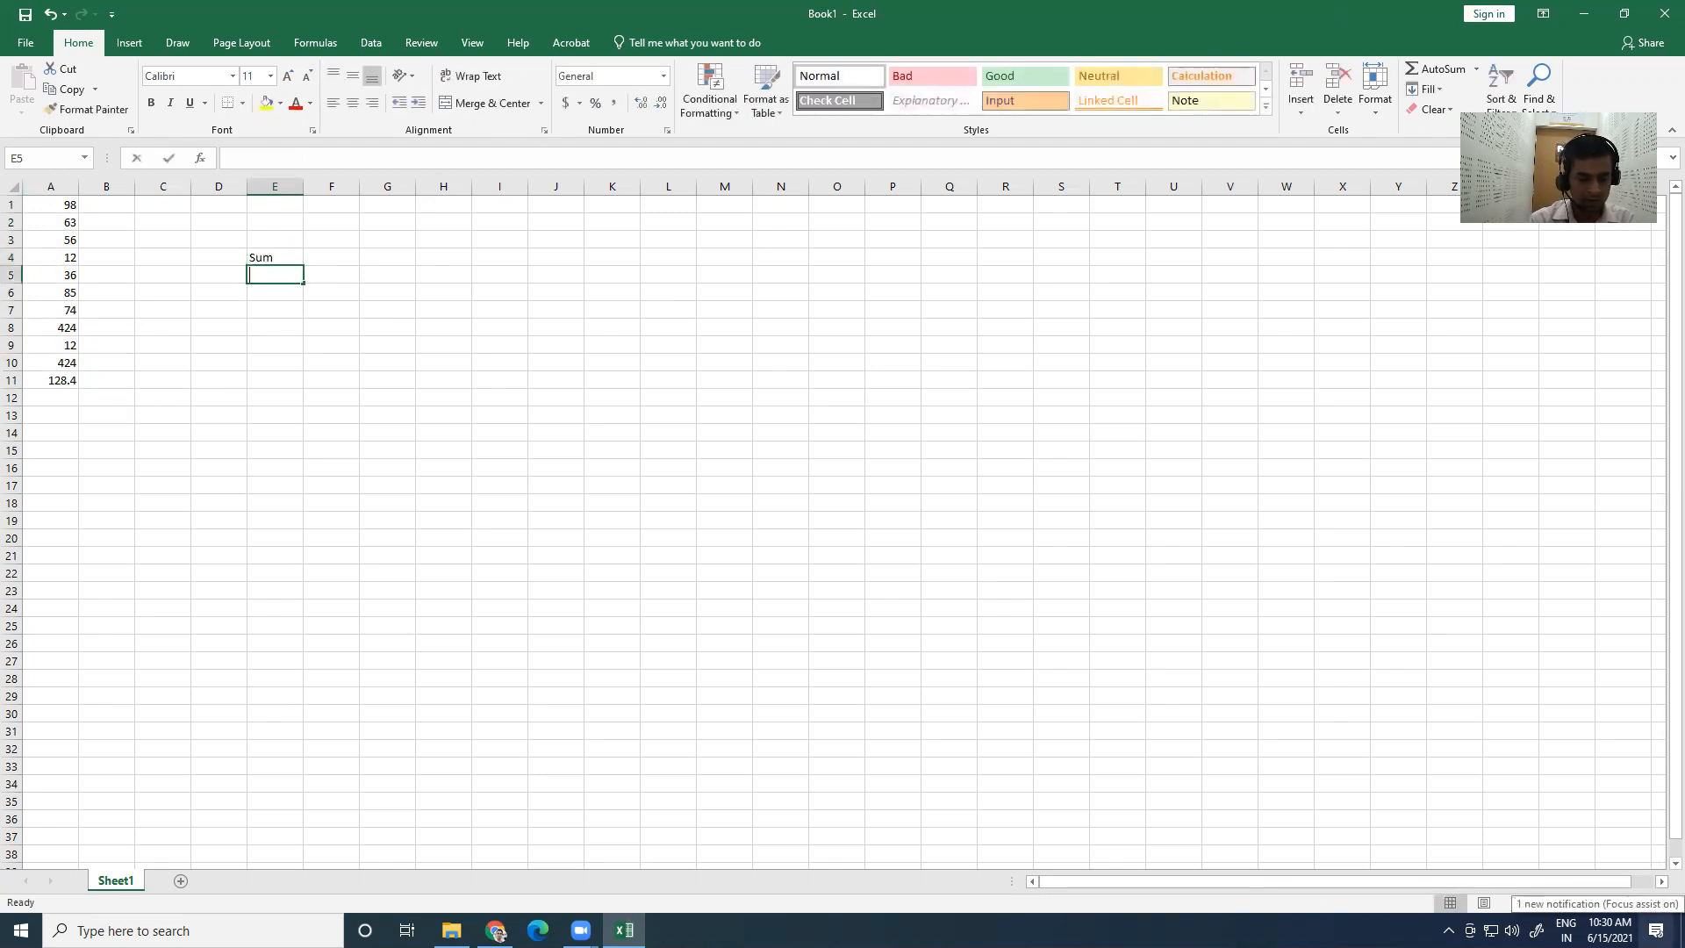
text(Maxu)
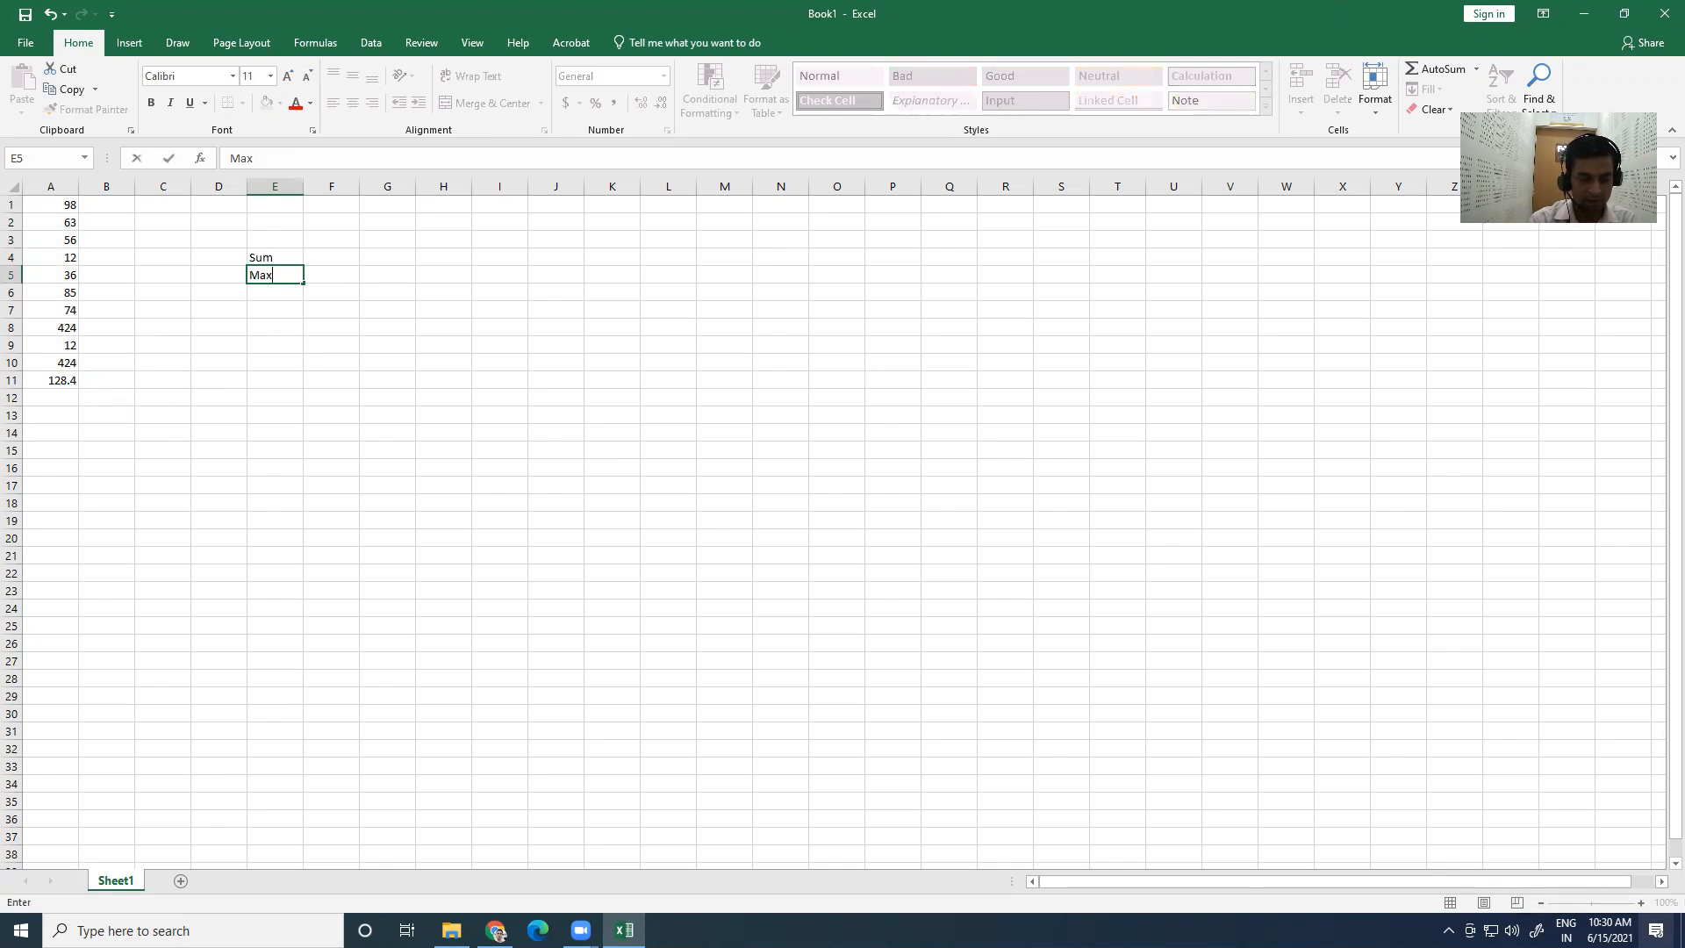
key(Return)
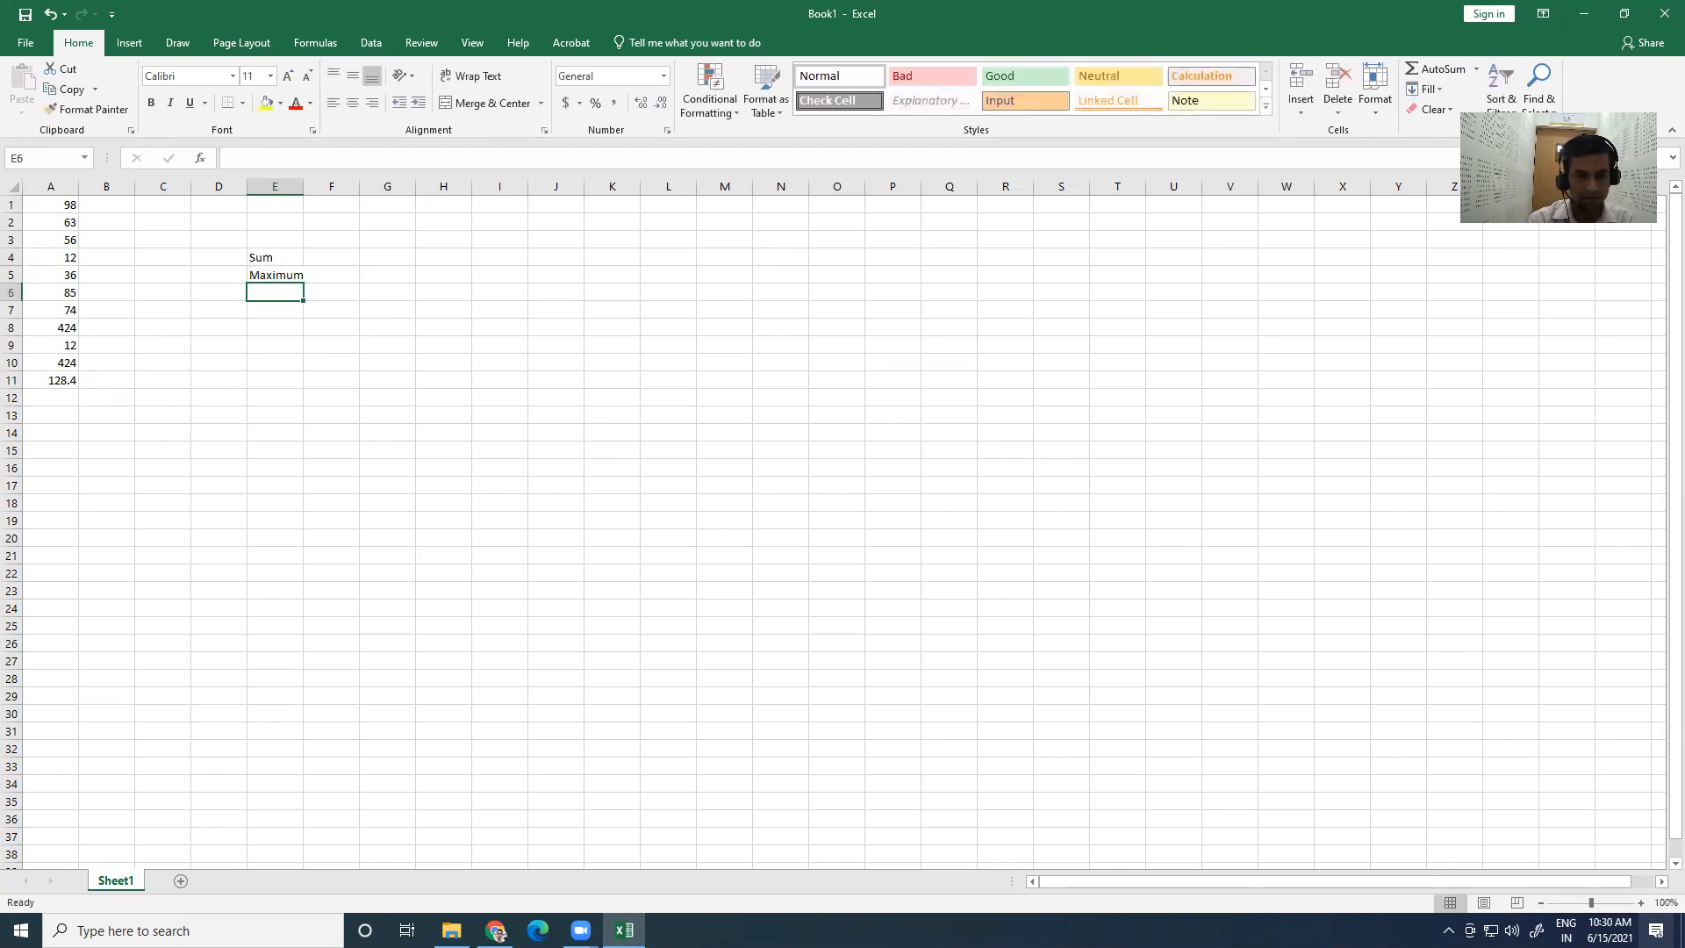
text(Minim)
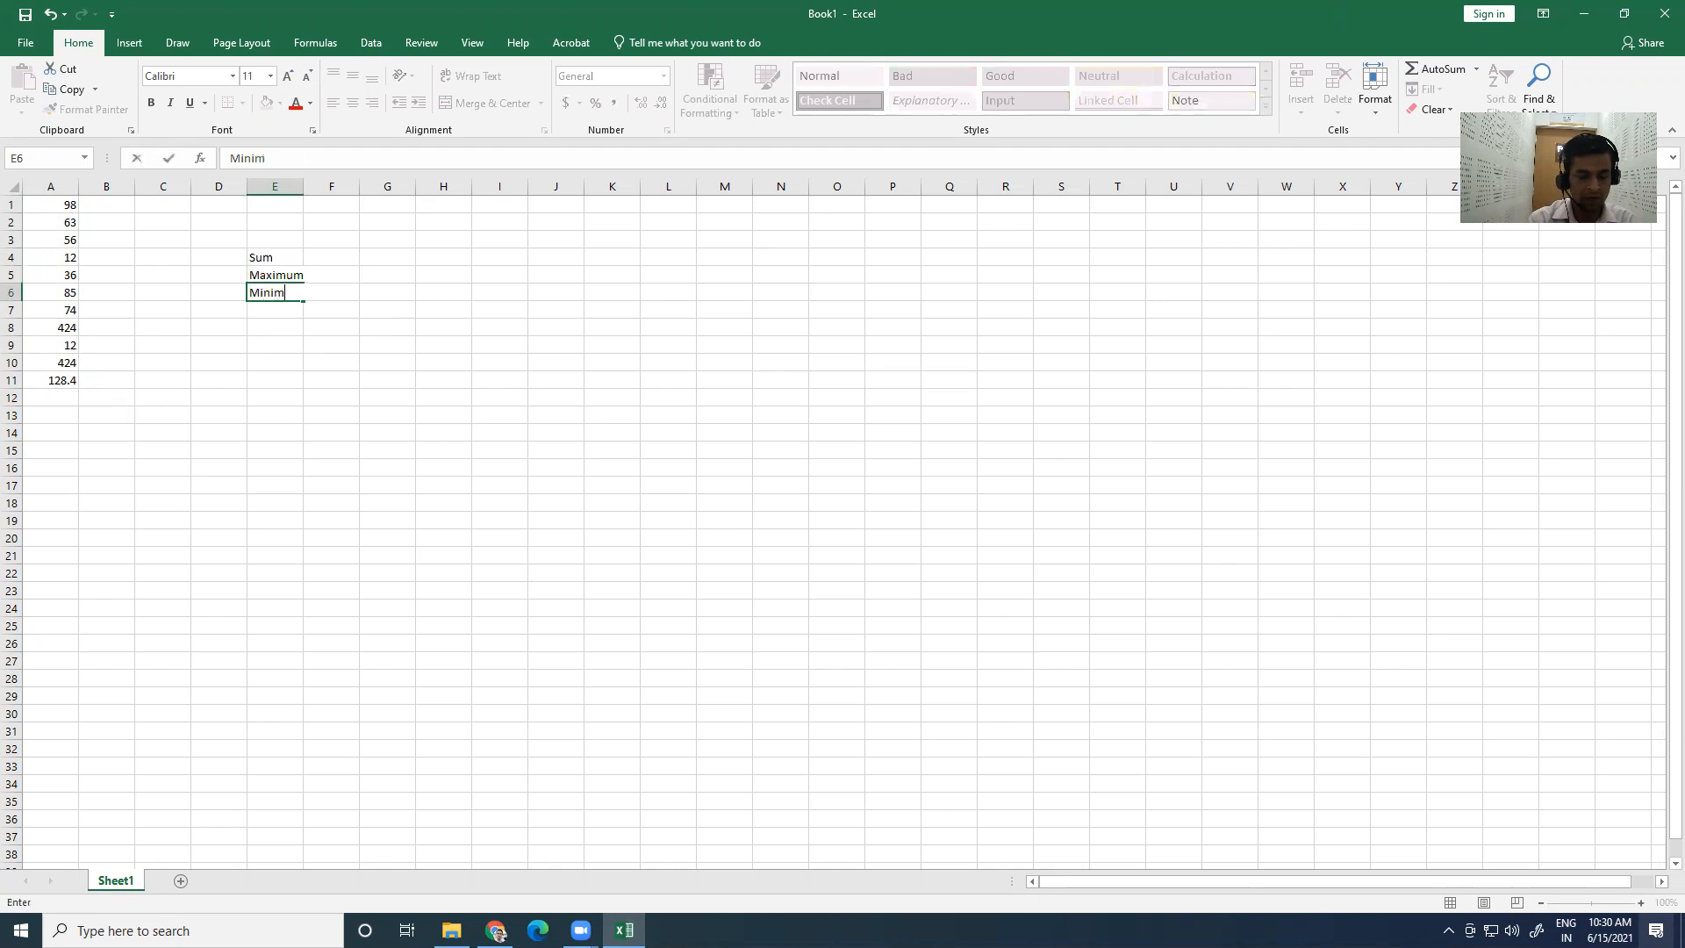
text(um)
key(Return)
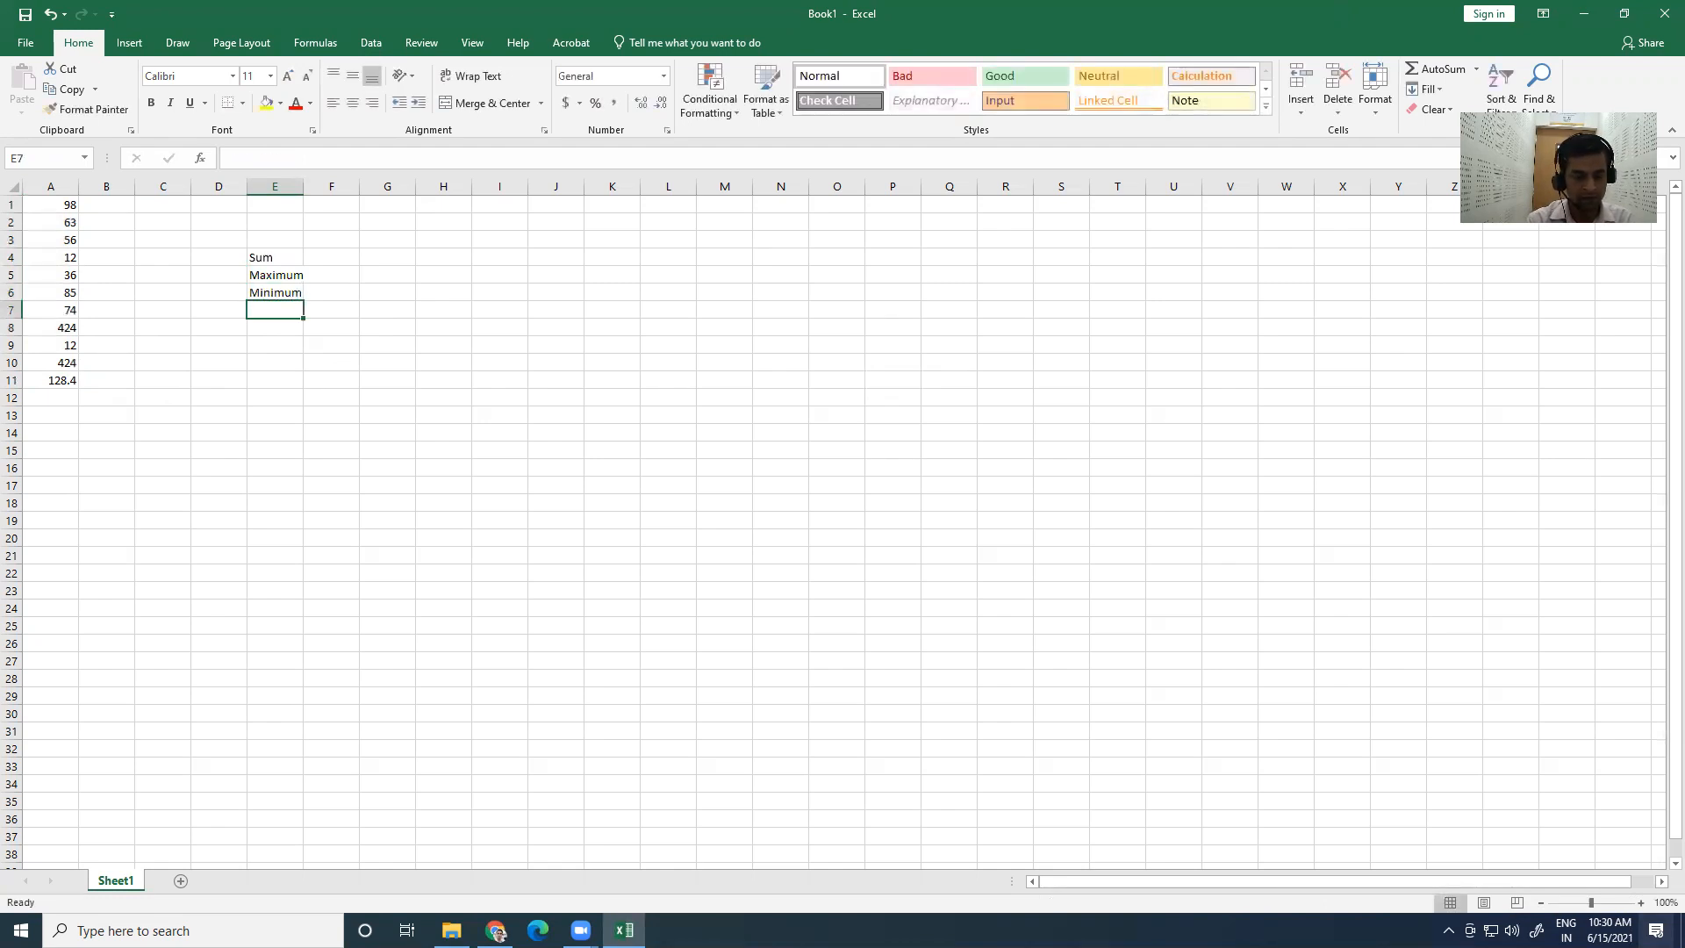
text(Average)
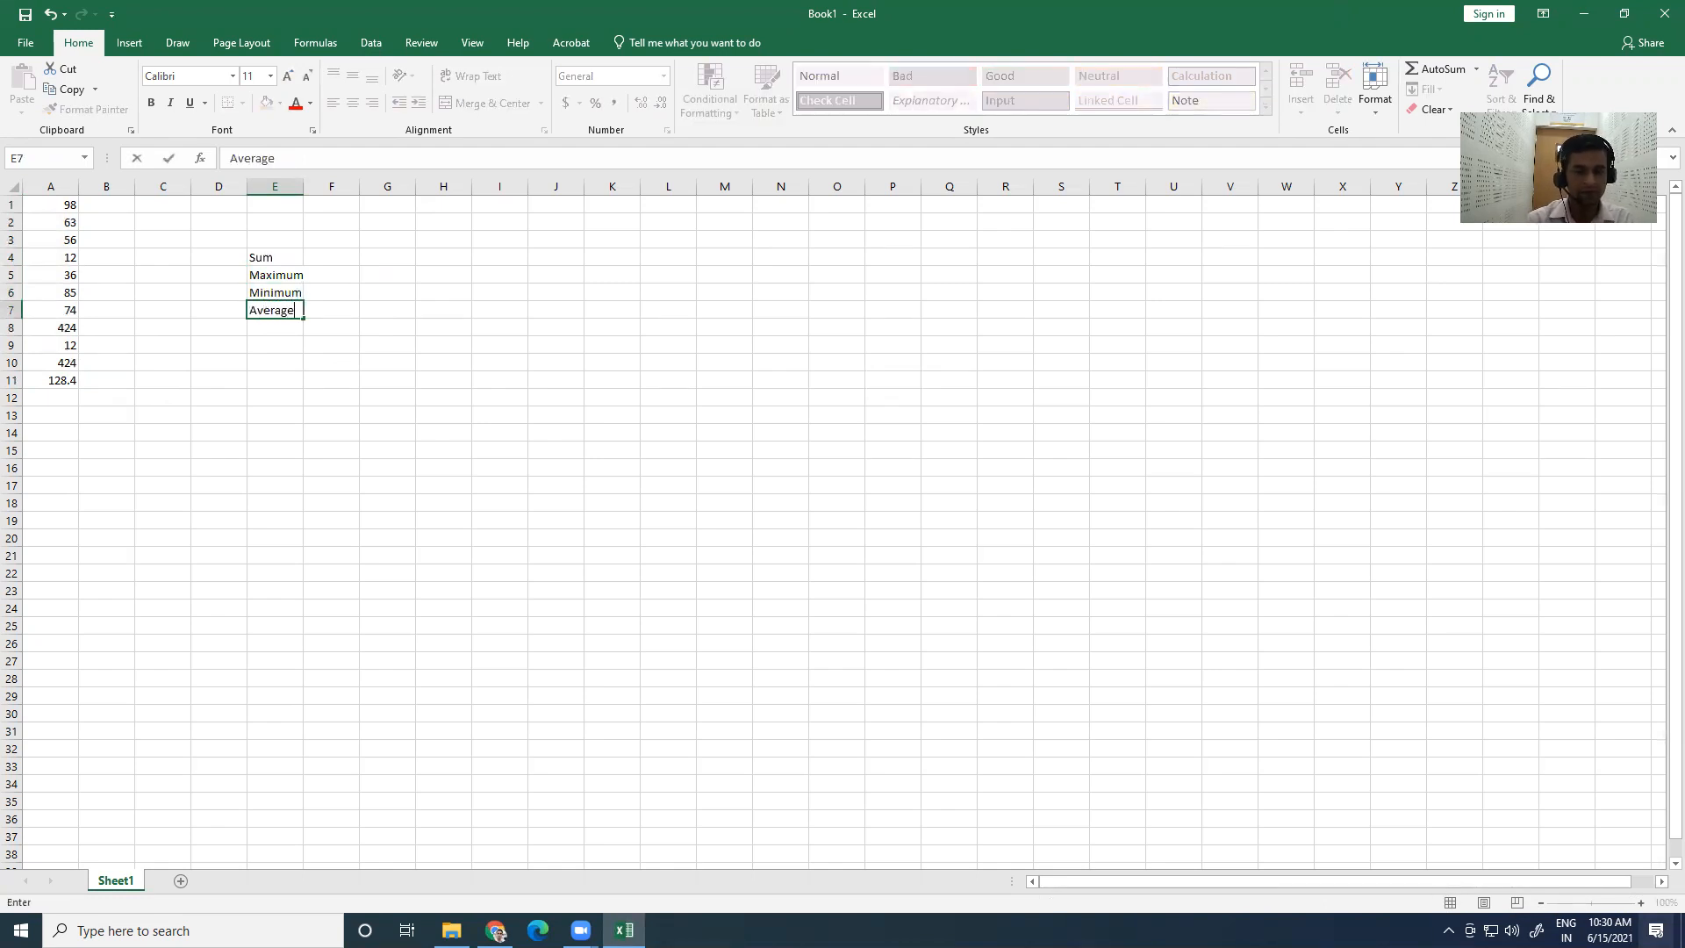
Step: Format E4:F7 with all borders and horizontally and vertically centred text, and widen column E slightly to fit the labels
drag(285, 257, 338, 311)
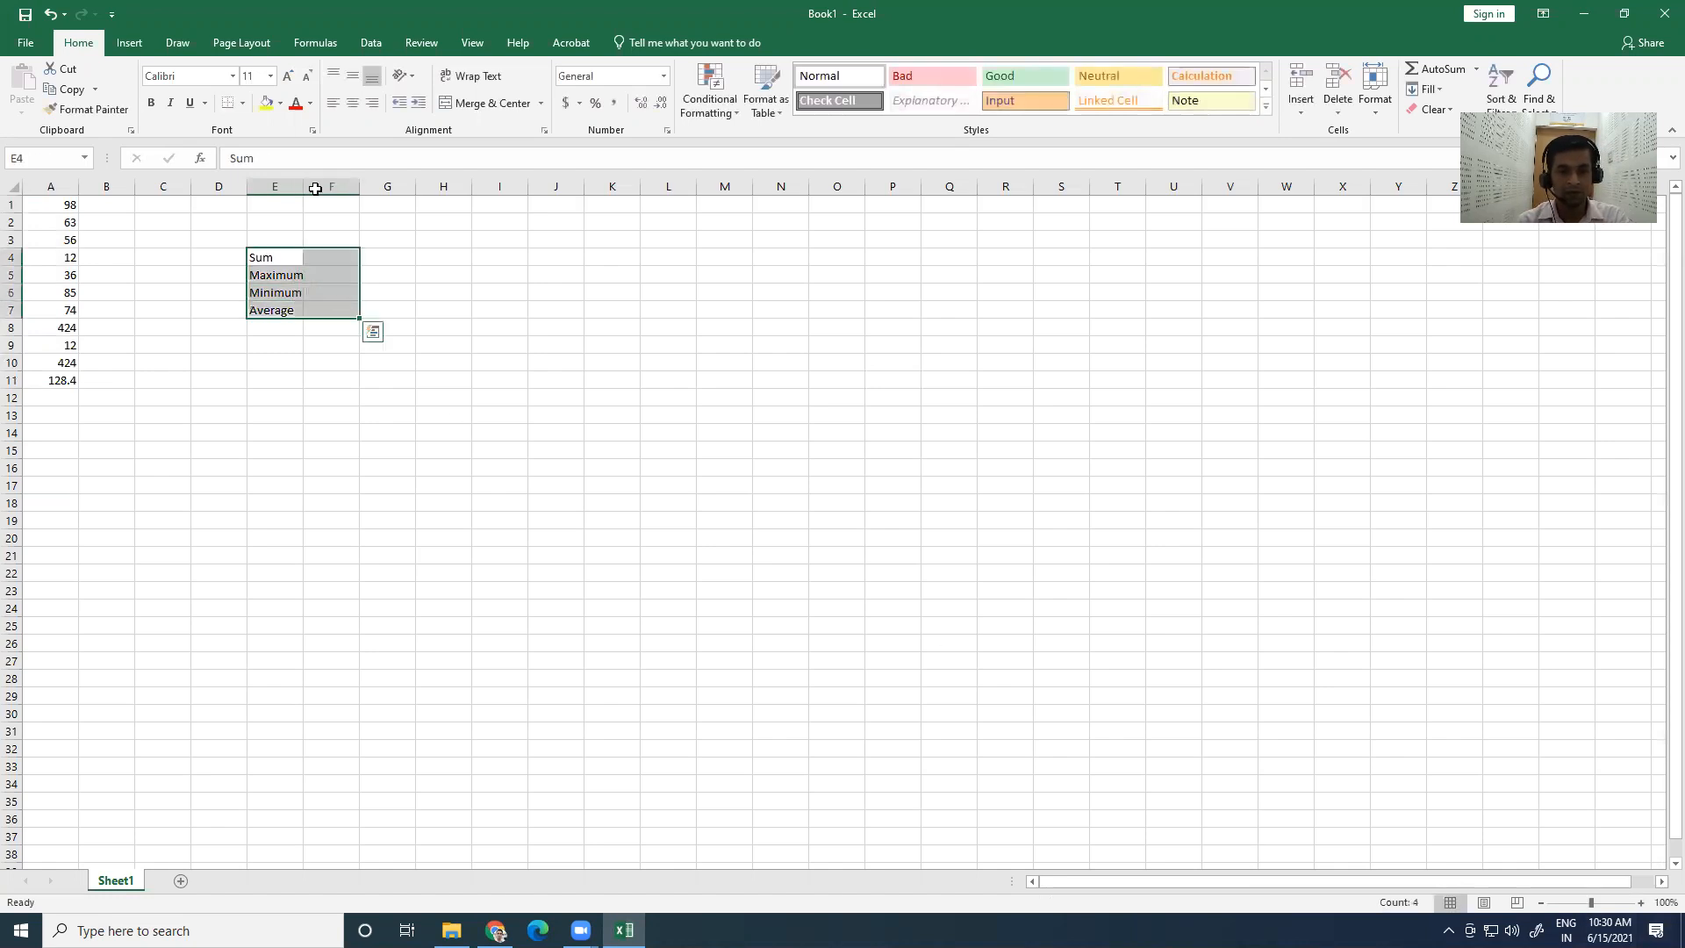
click(242, 103)
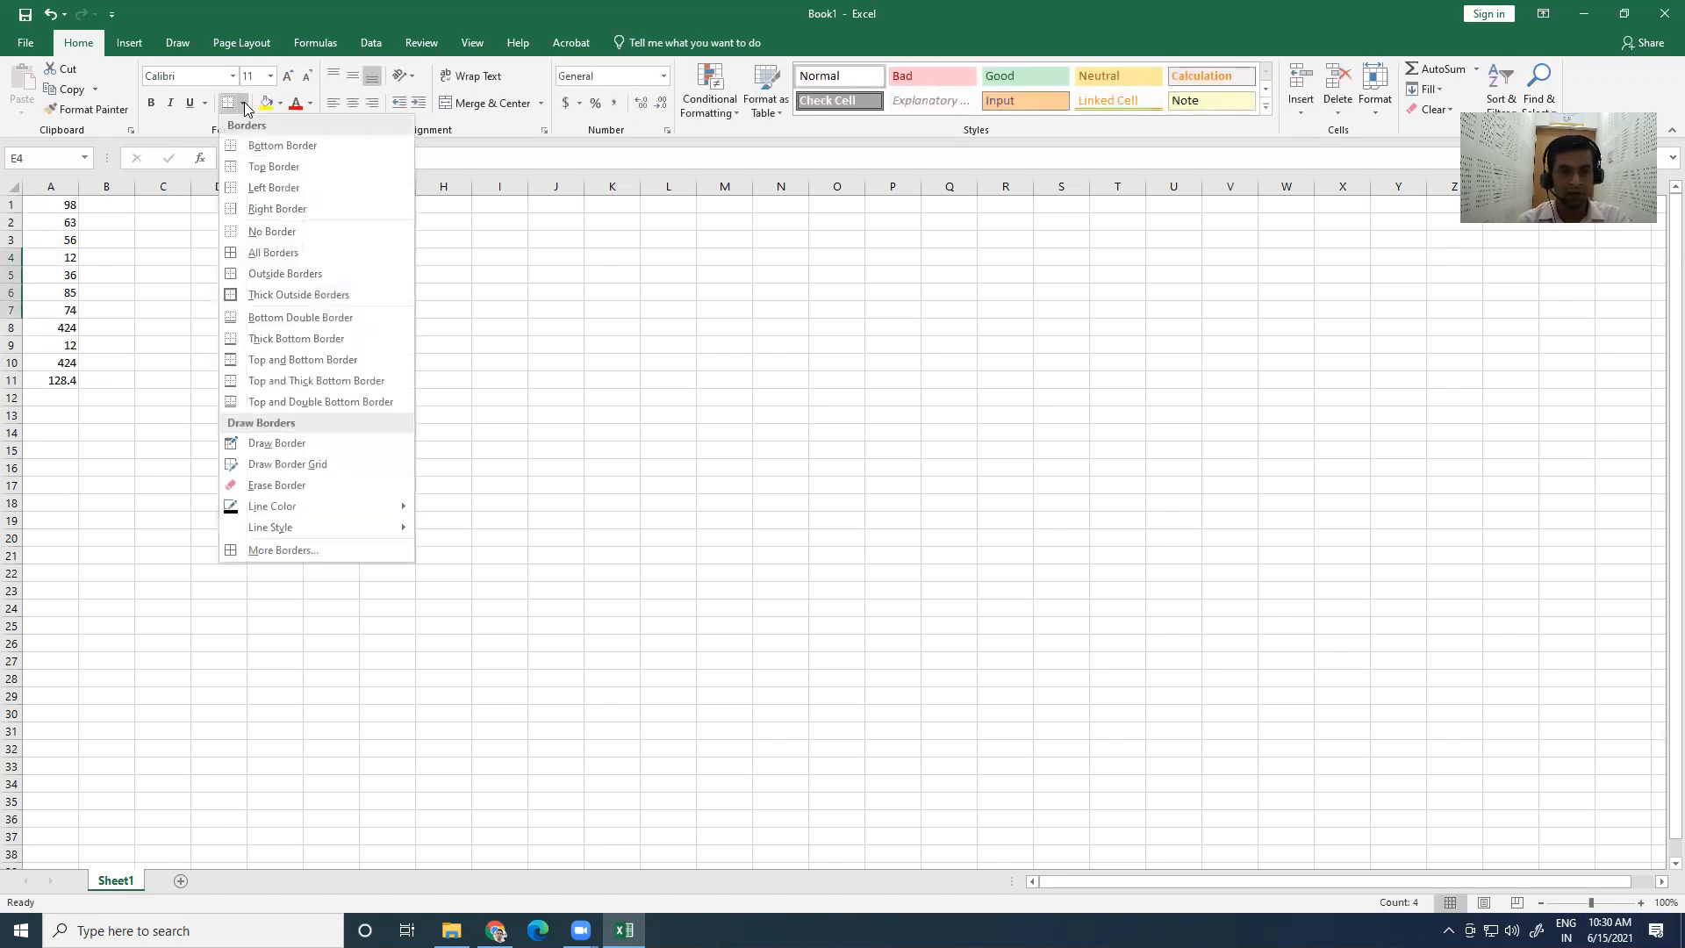
click(273, 252)
click(352, 103)
click(352, 75)
drag(303, 186, 308, 186)
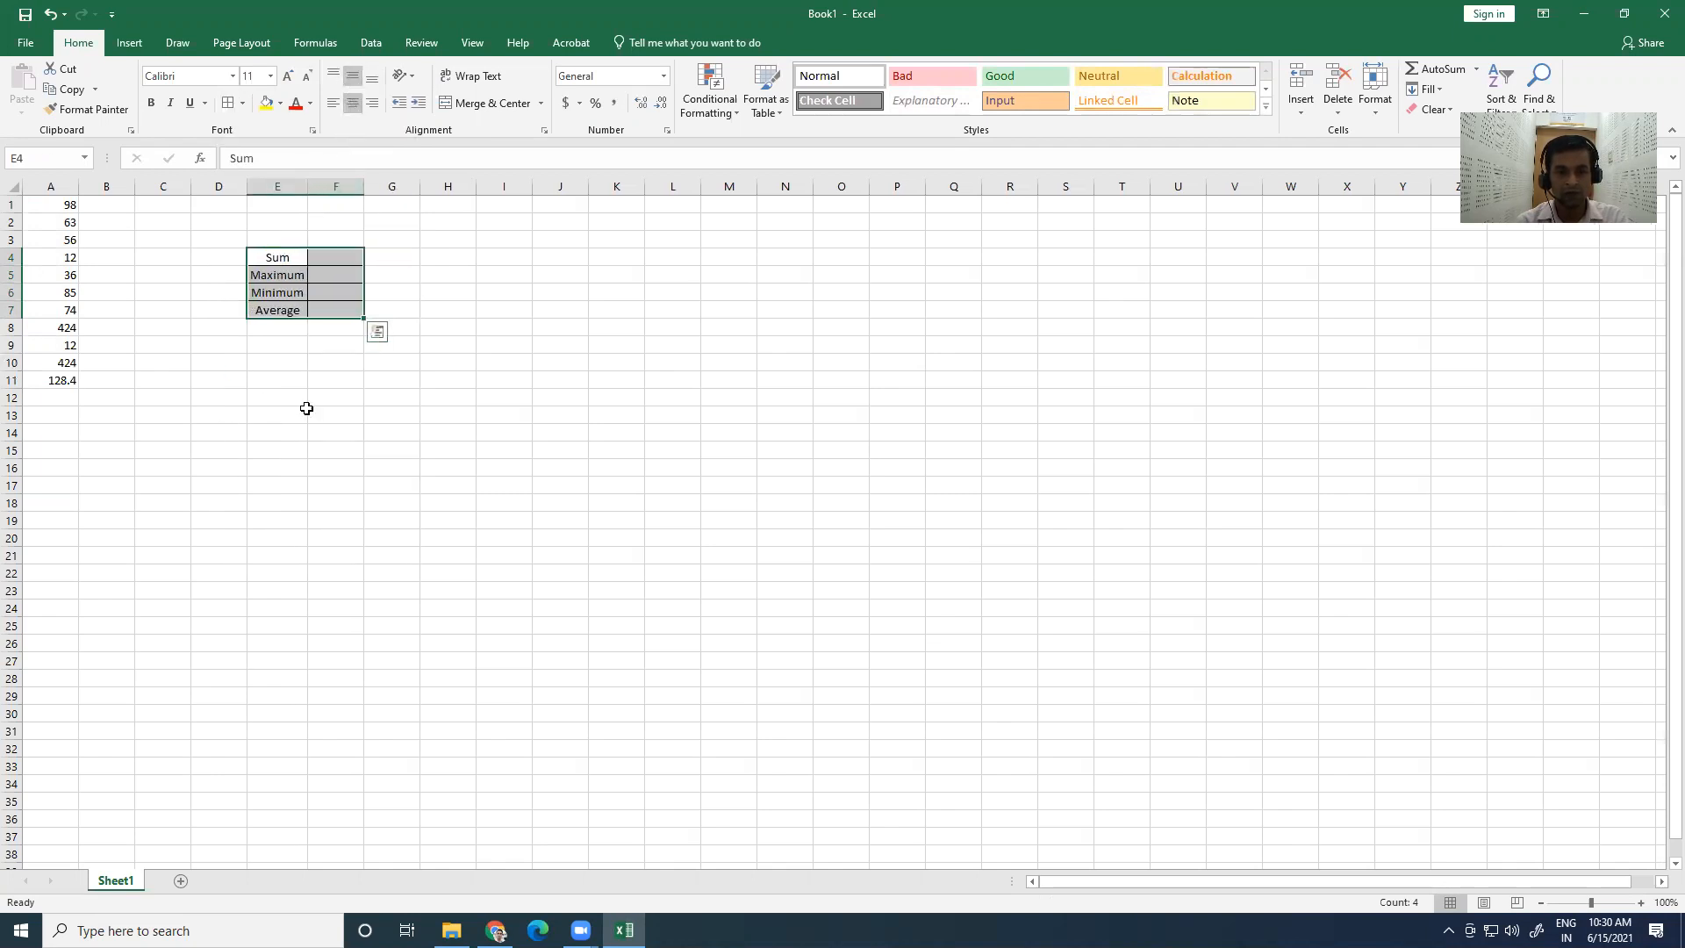
click(299, 431)
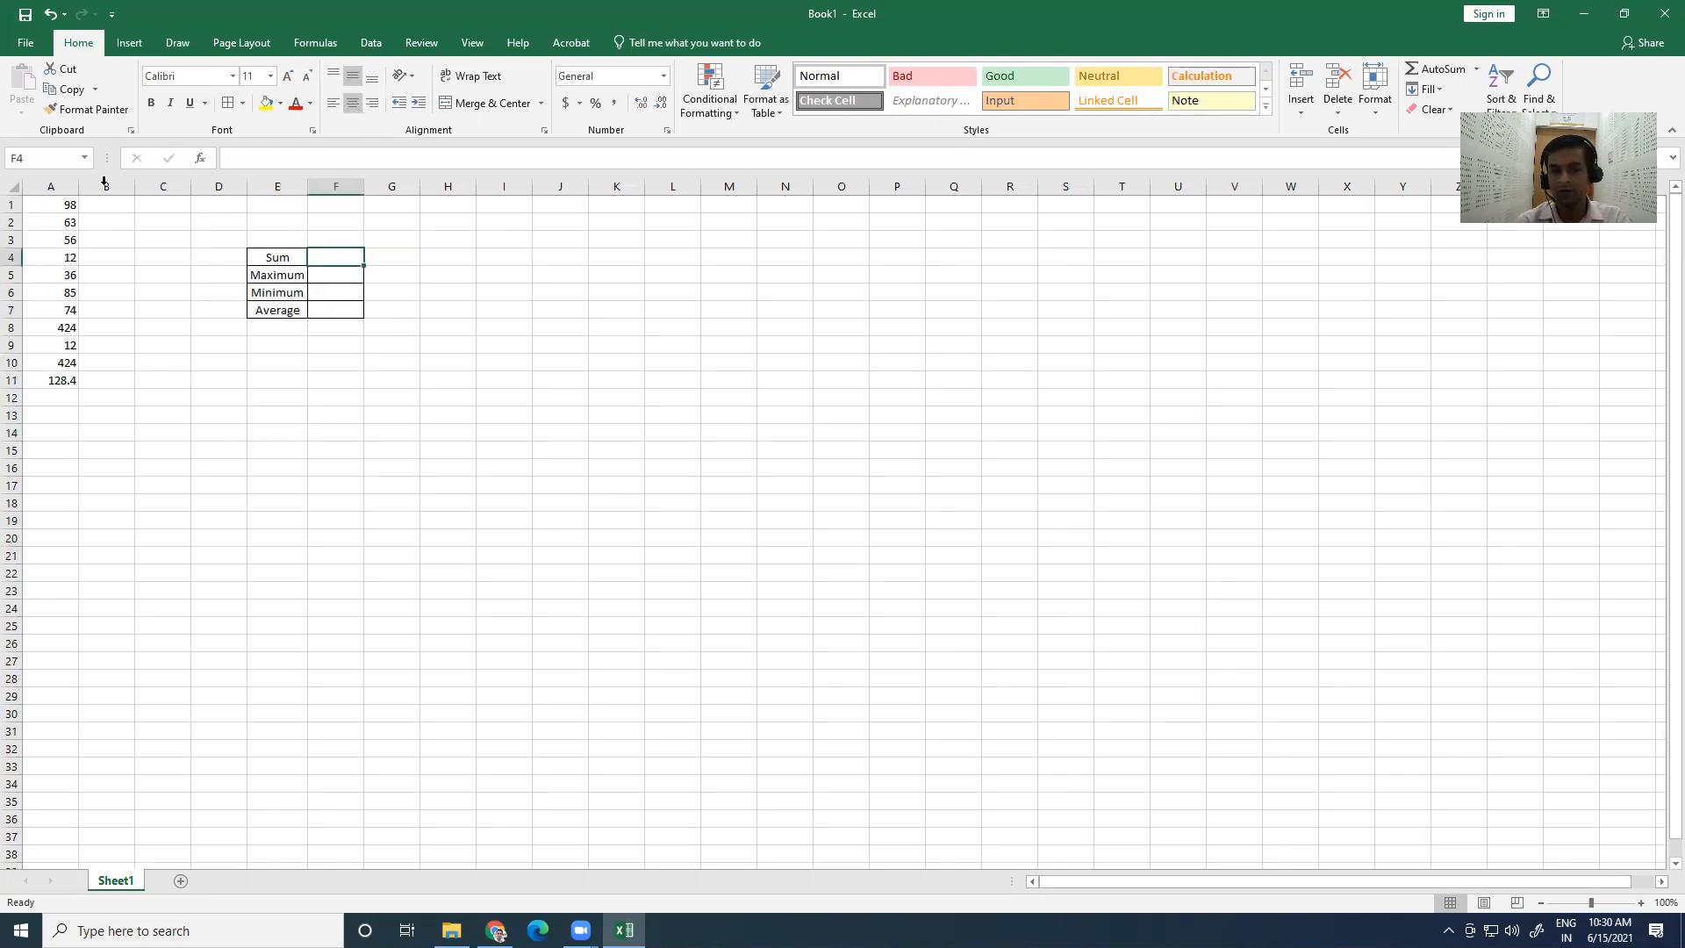
drag(62, 205, 33, 377)
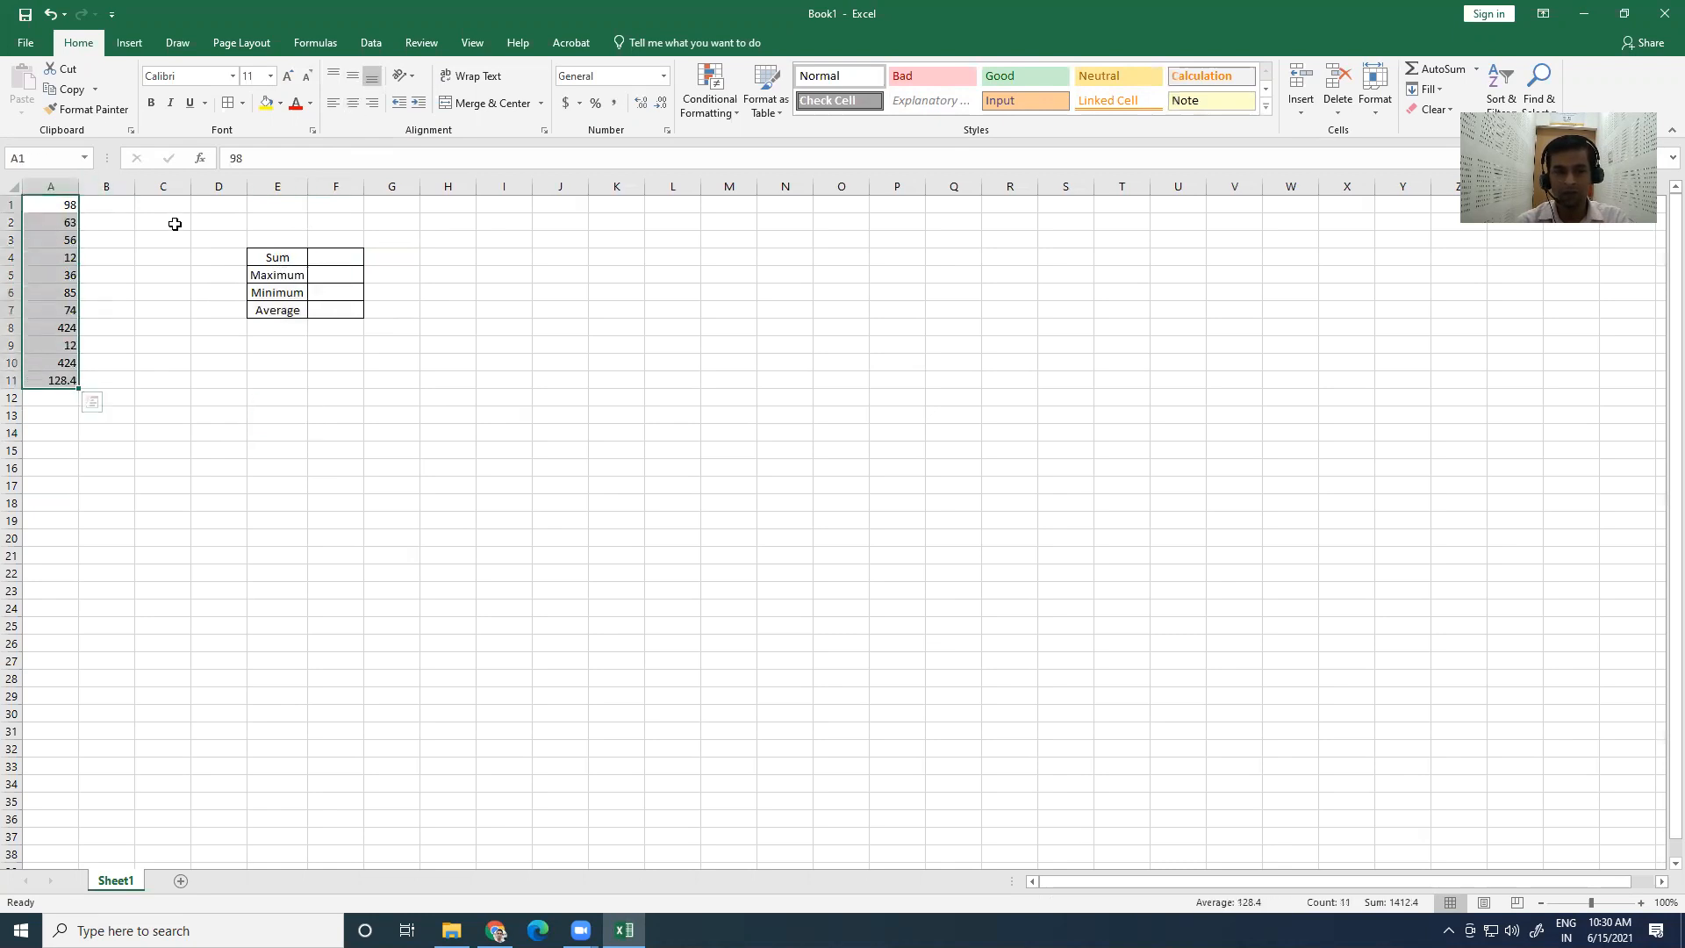
click(43, 448)
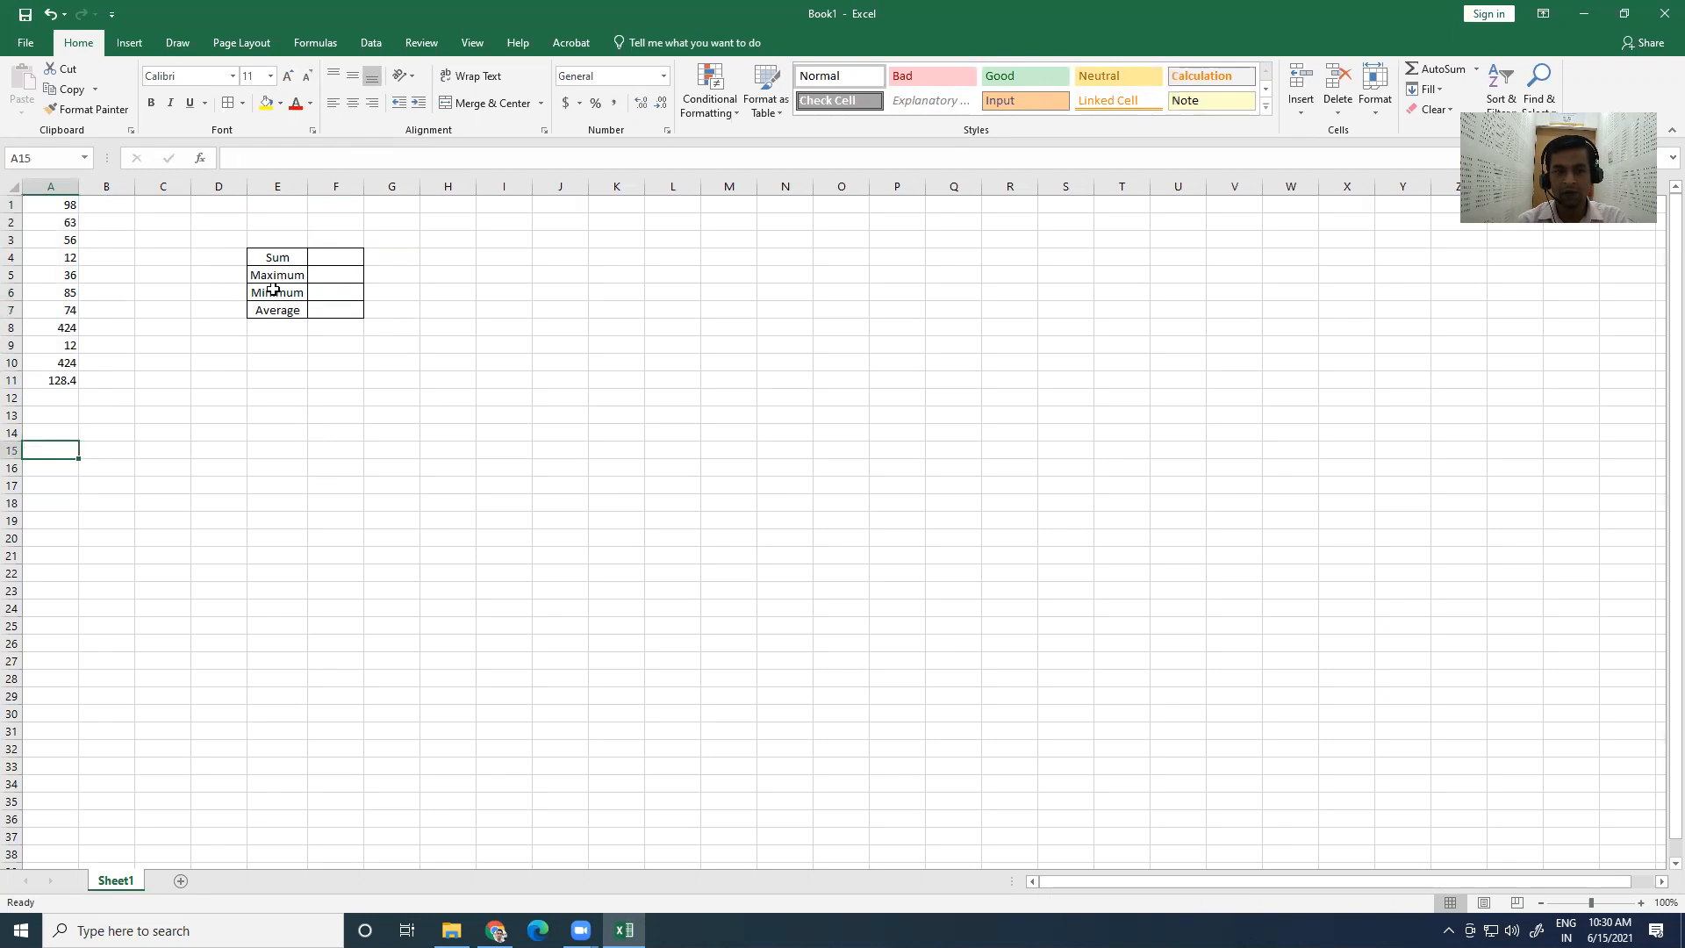
click(337, 275)
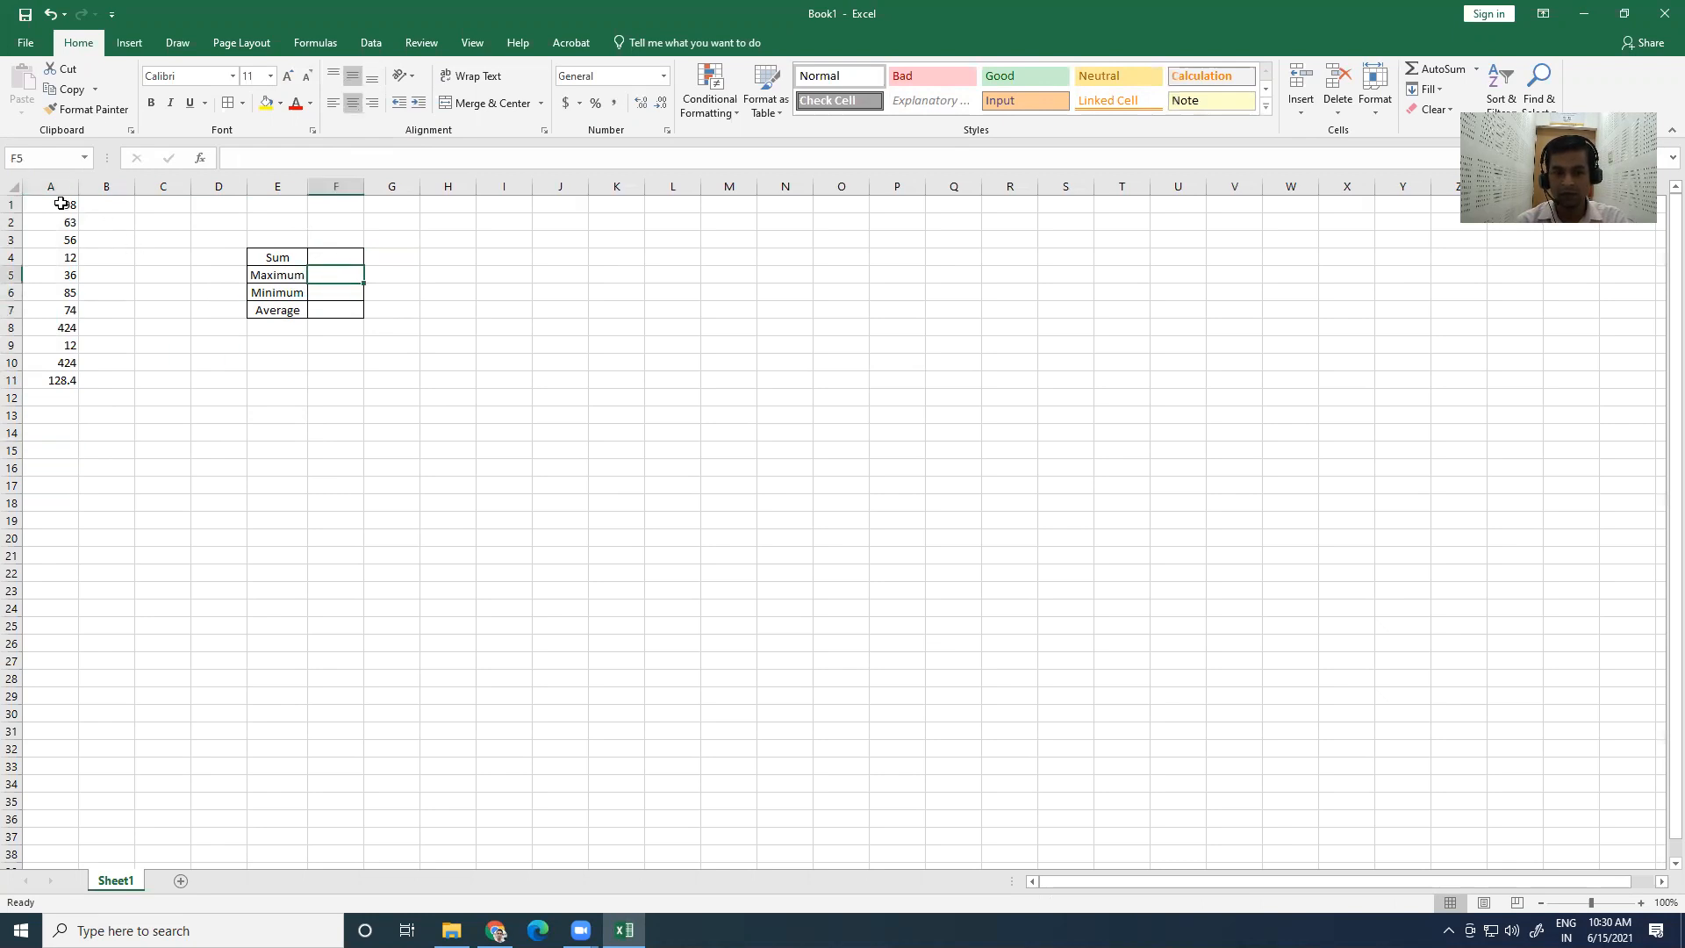
click(322, 293)
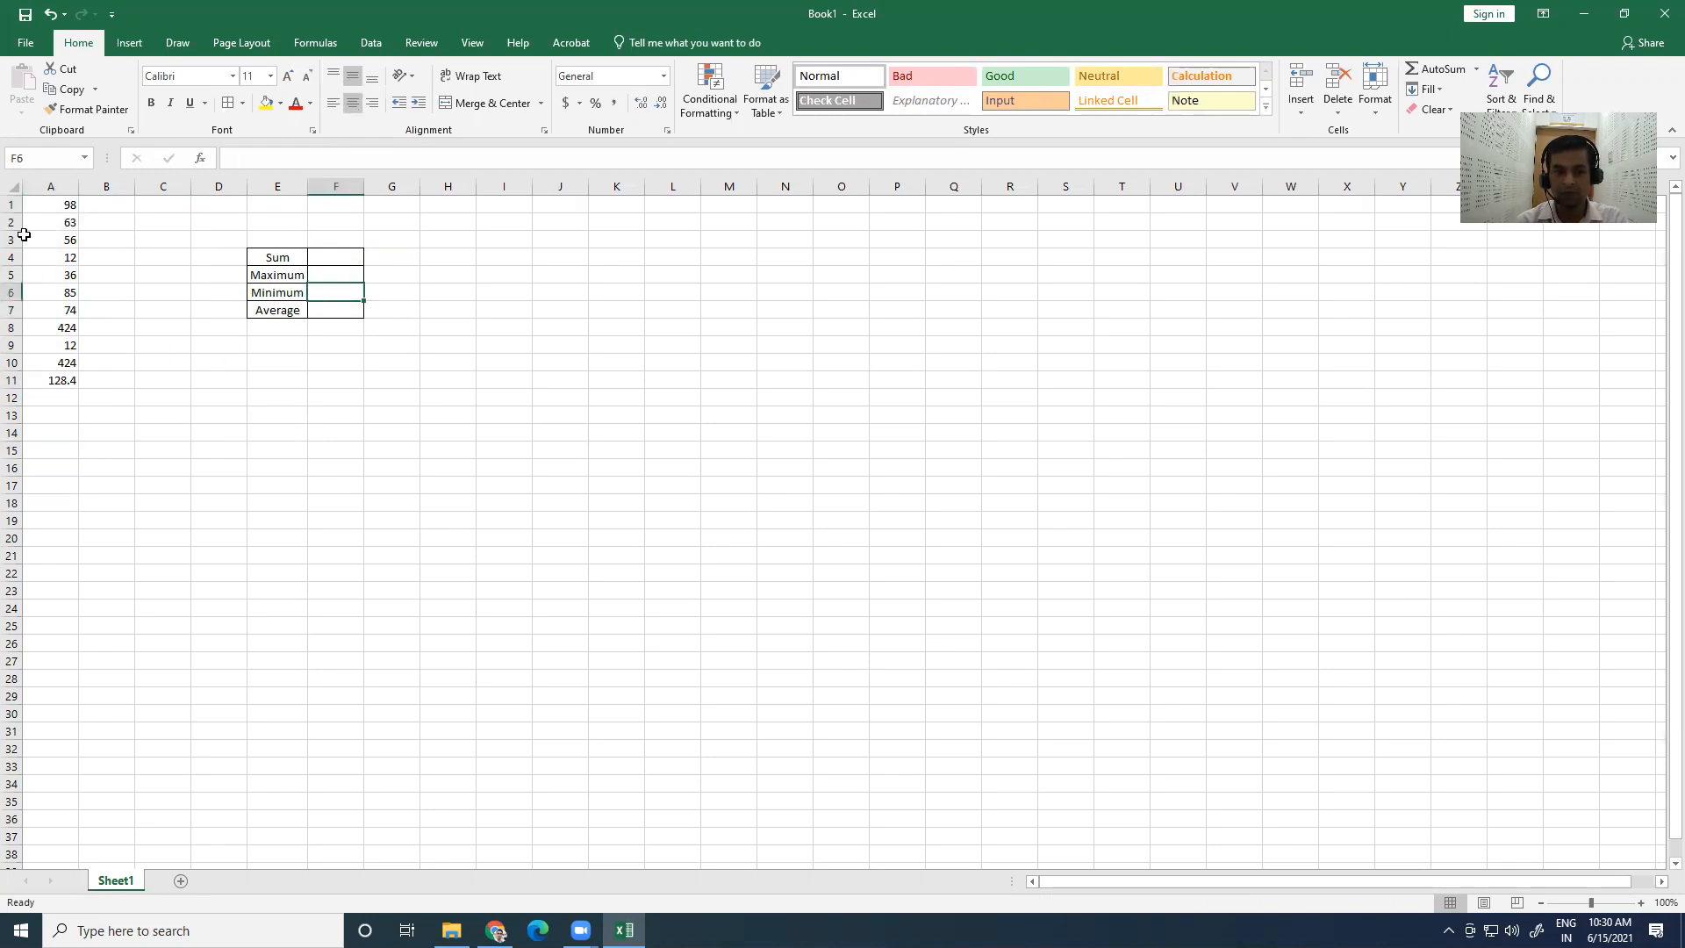
click(329, 309)
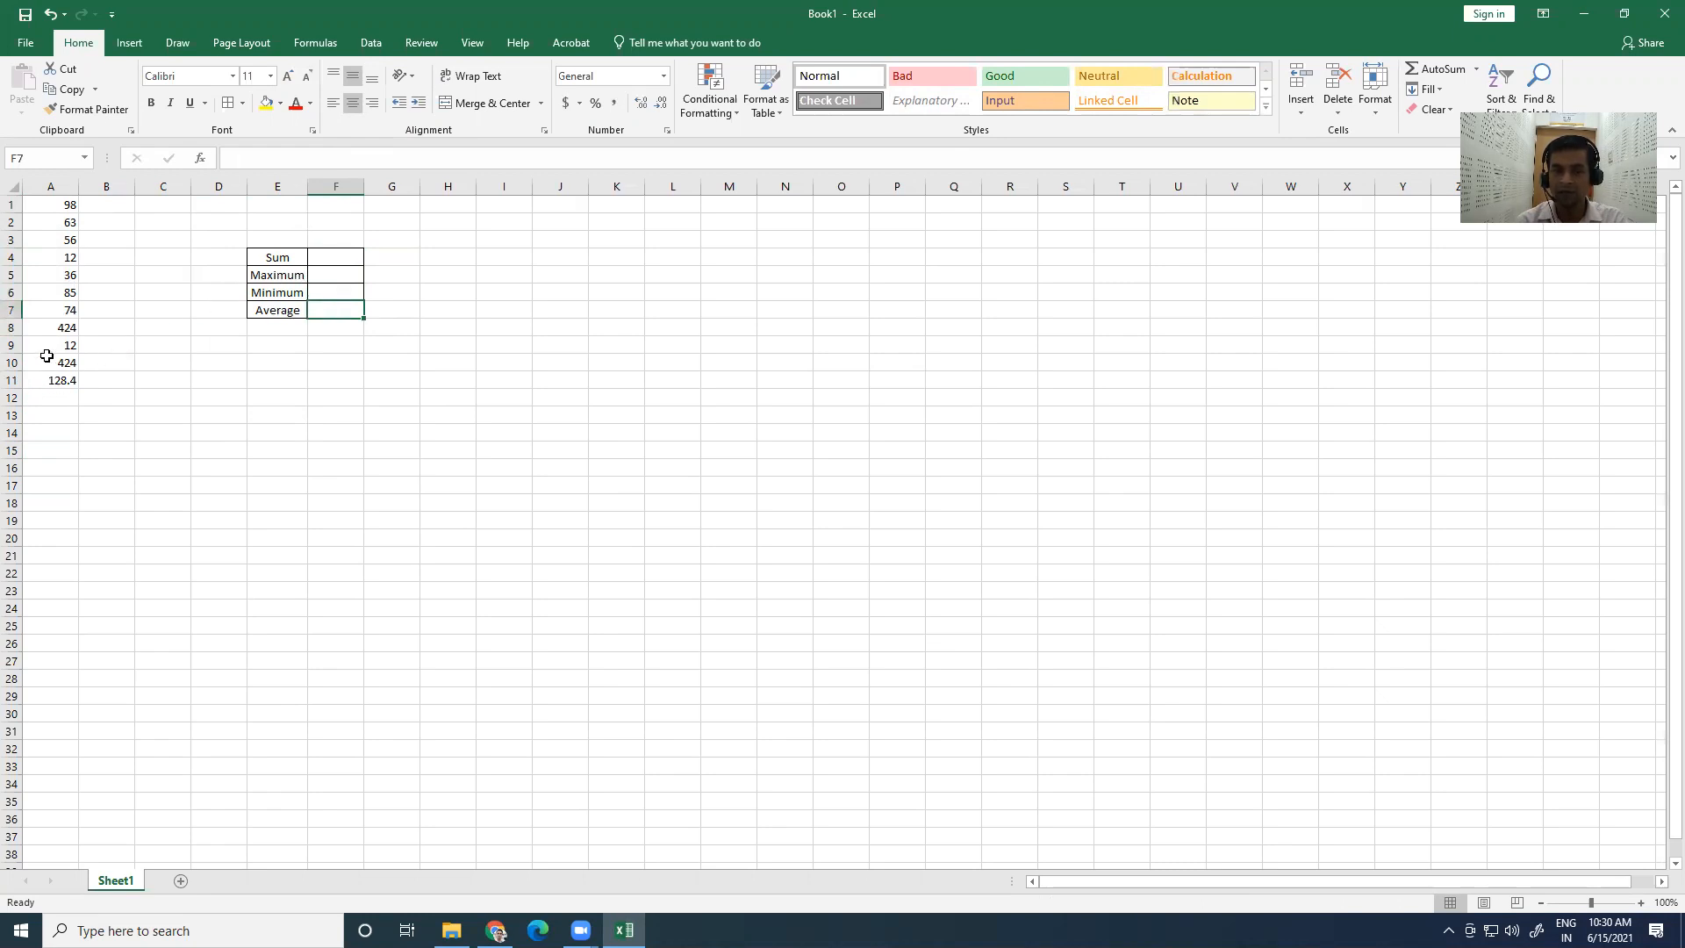
Step: Delete the AutoSum results from cells A8:A11, leaving only the original numbers in column A
drag(43, 331, 53, 380)
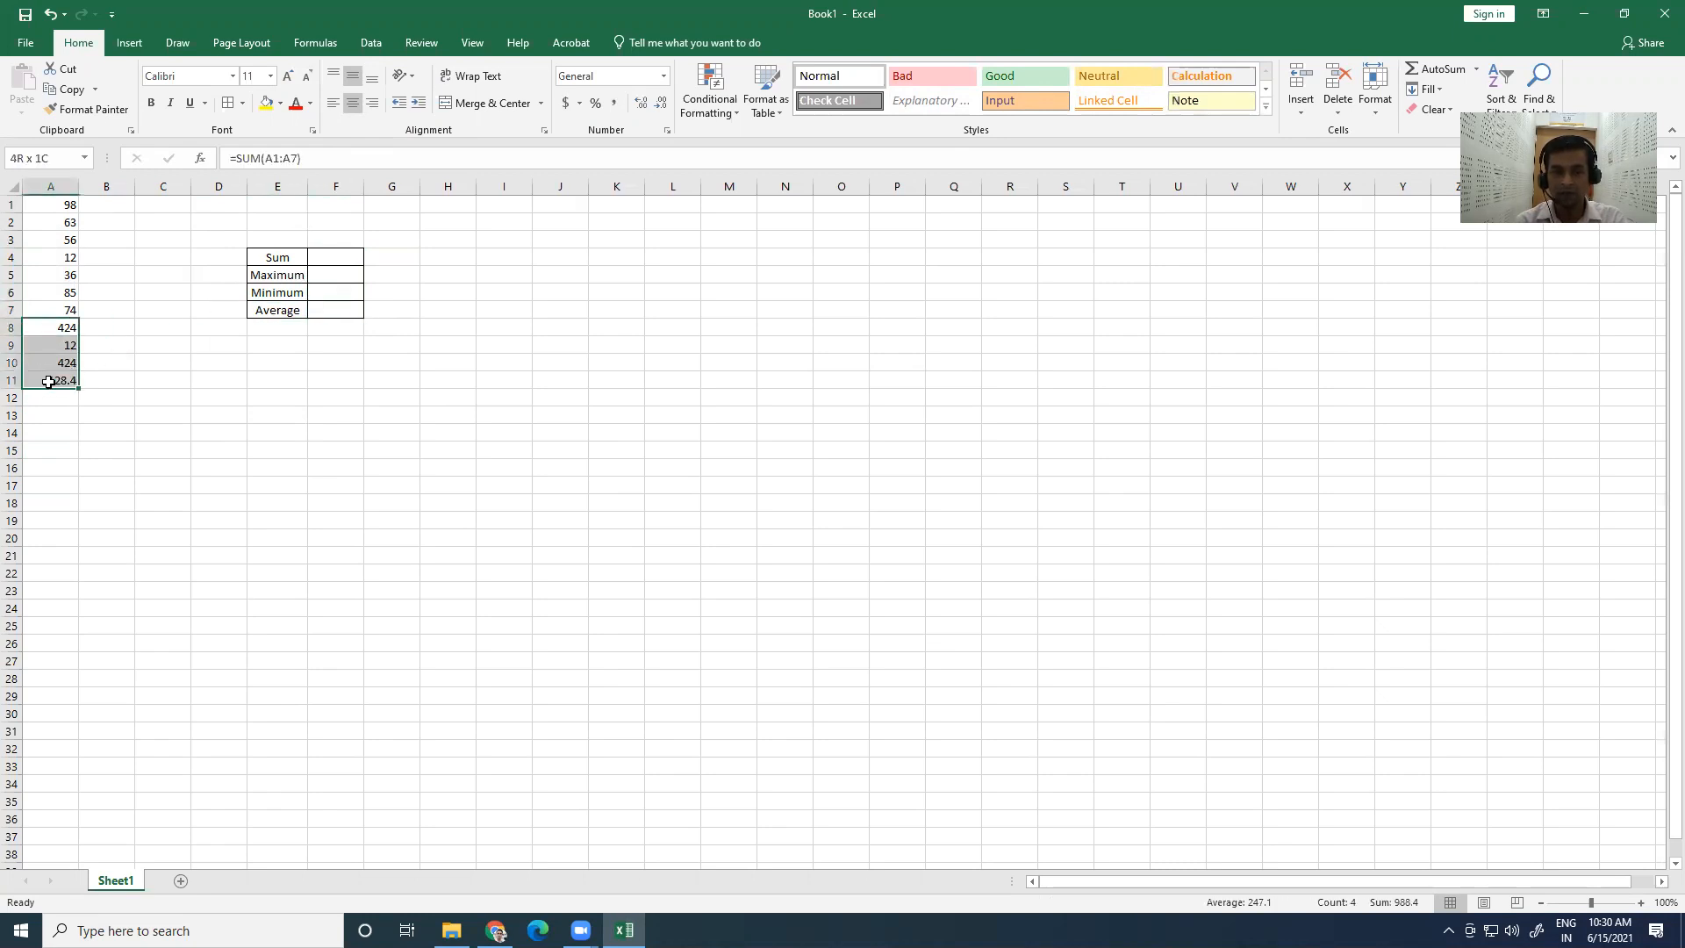
key(Delete)
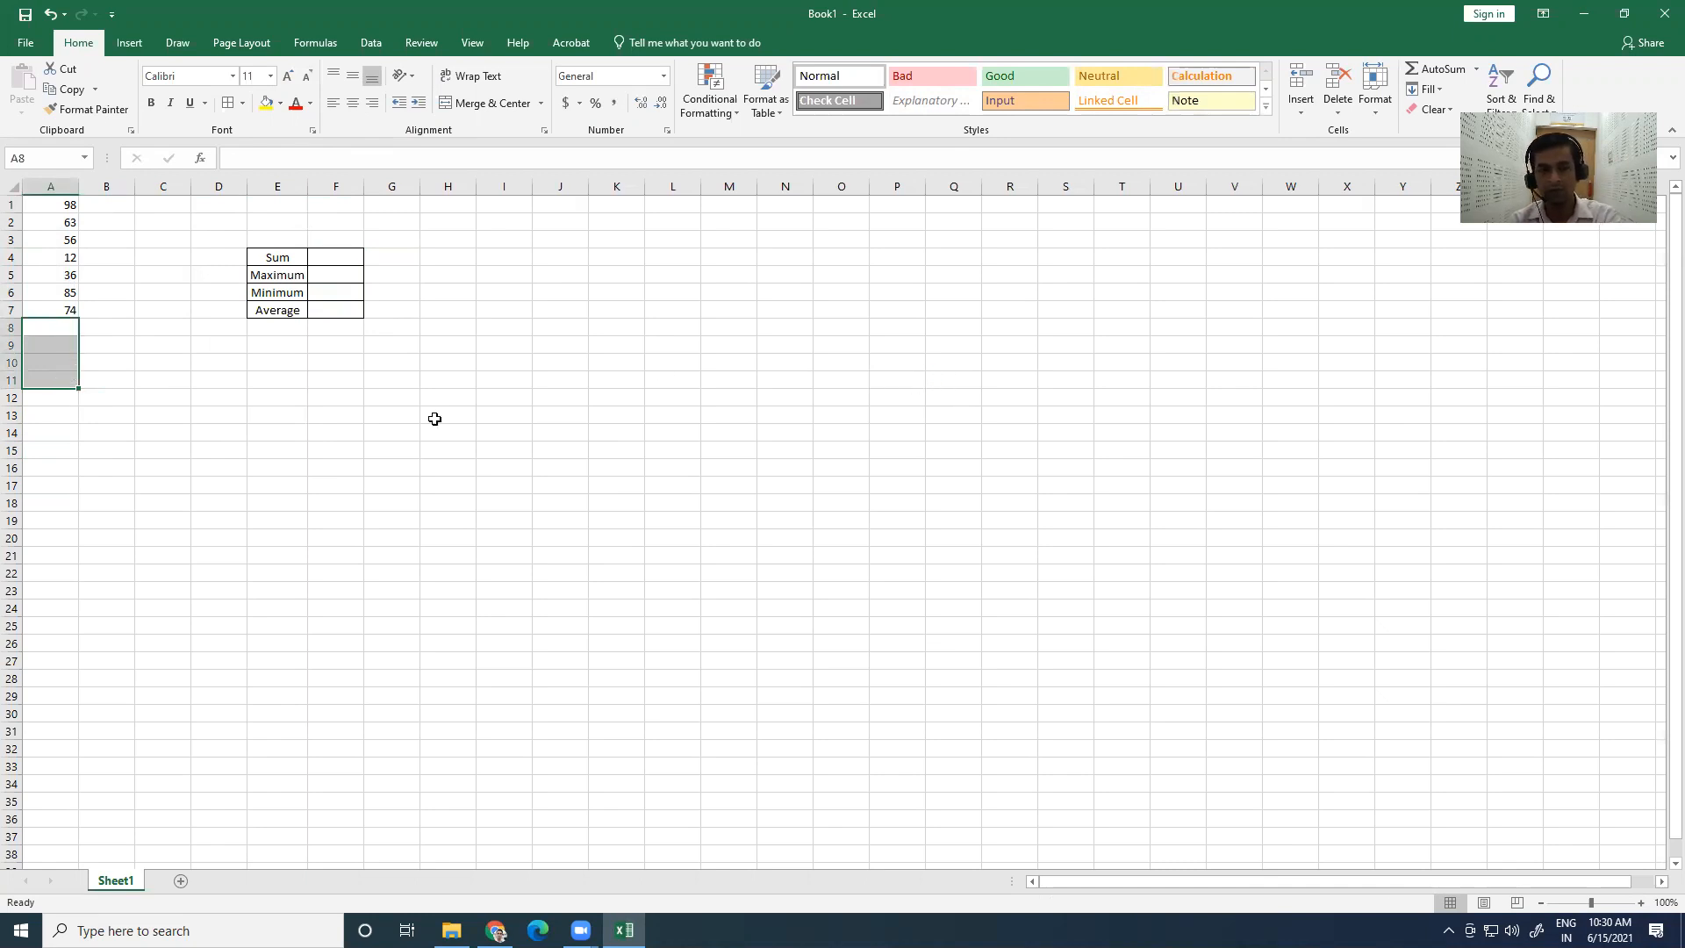
click(285, 444)
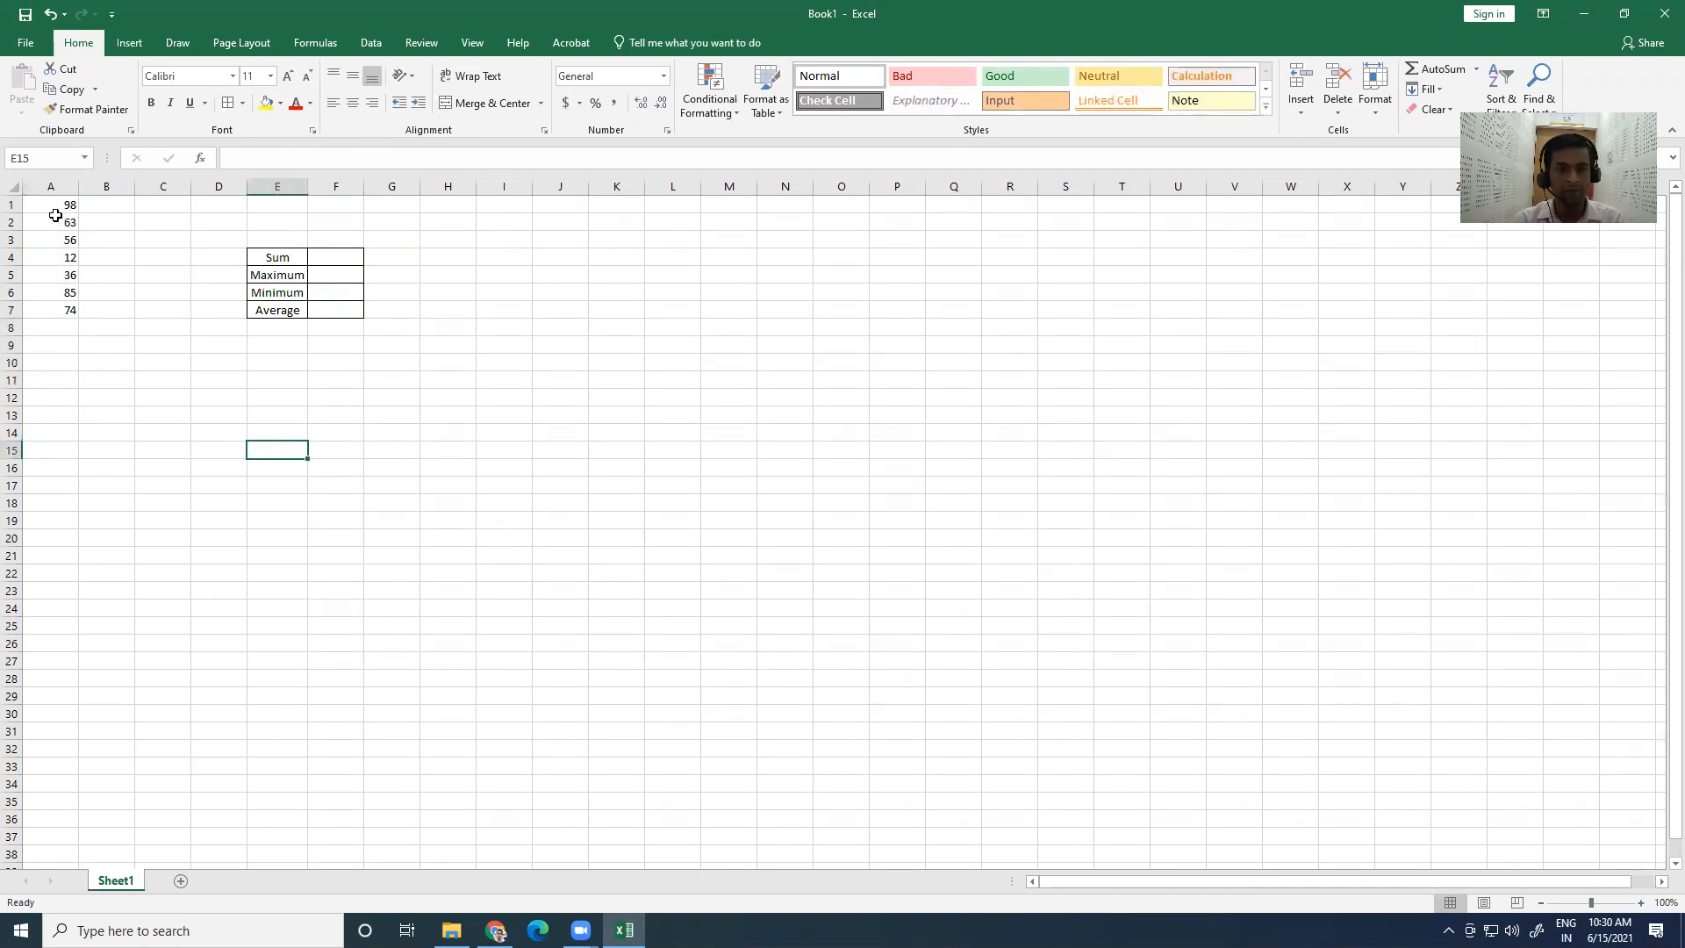
Step: Apply all borders to the numbers in A1:A7 and centre them horizontally and vertically
drag(54, 204, 67, 310)
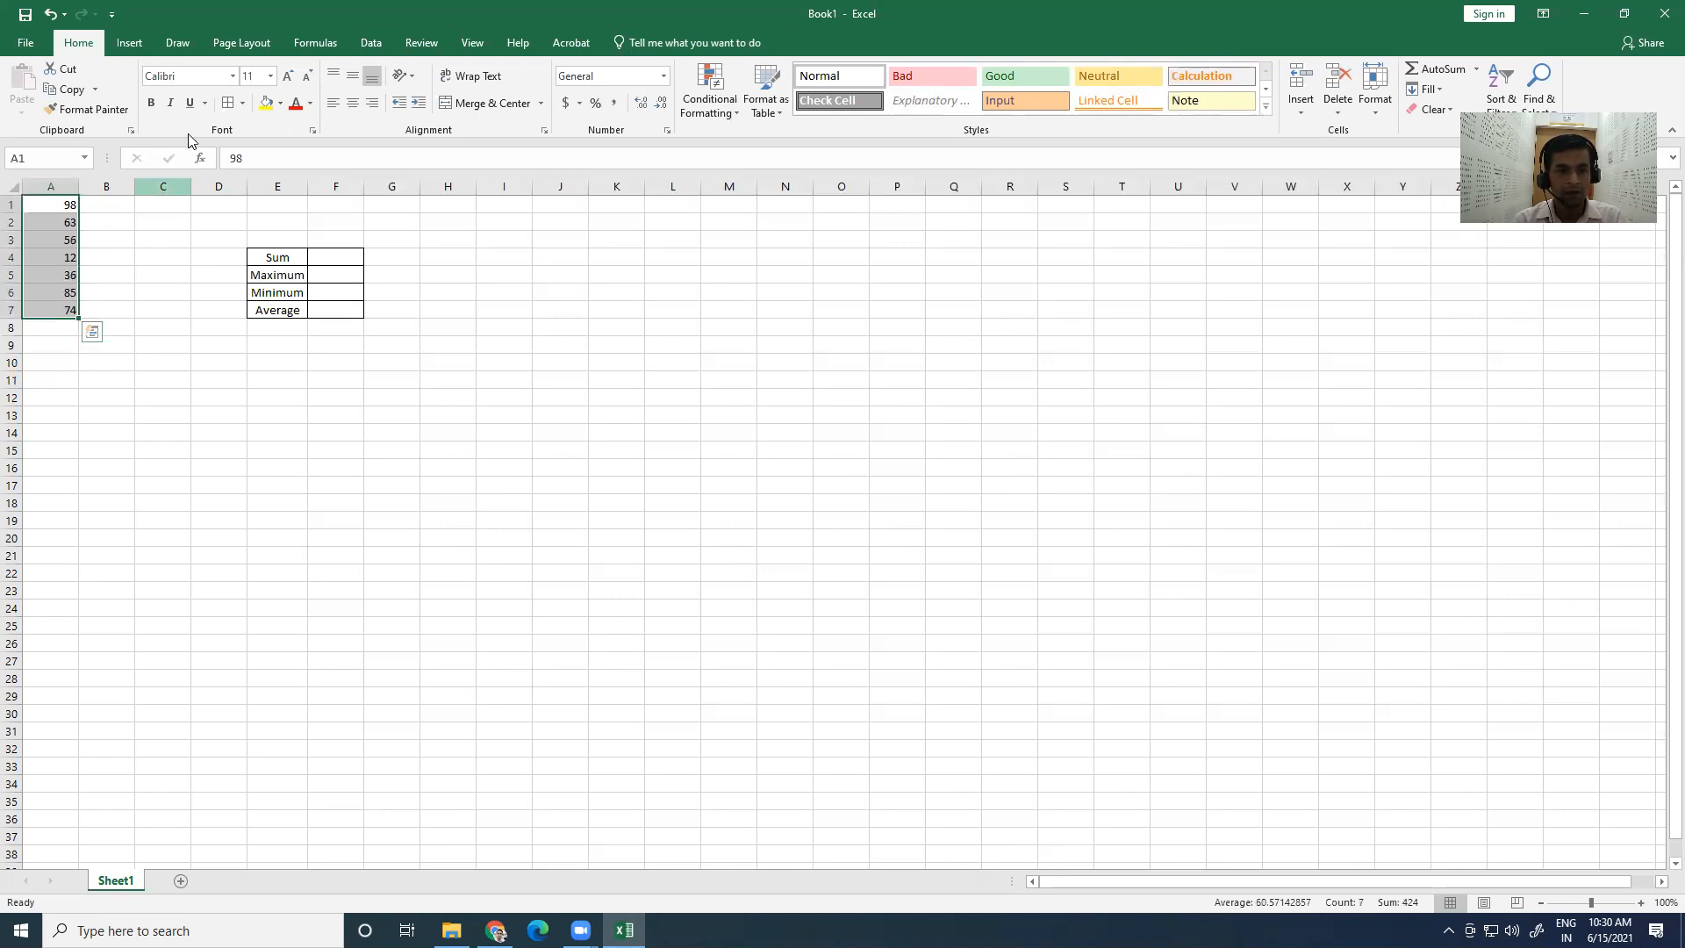
click(243, 103)
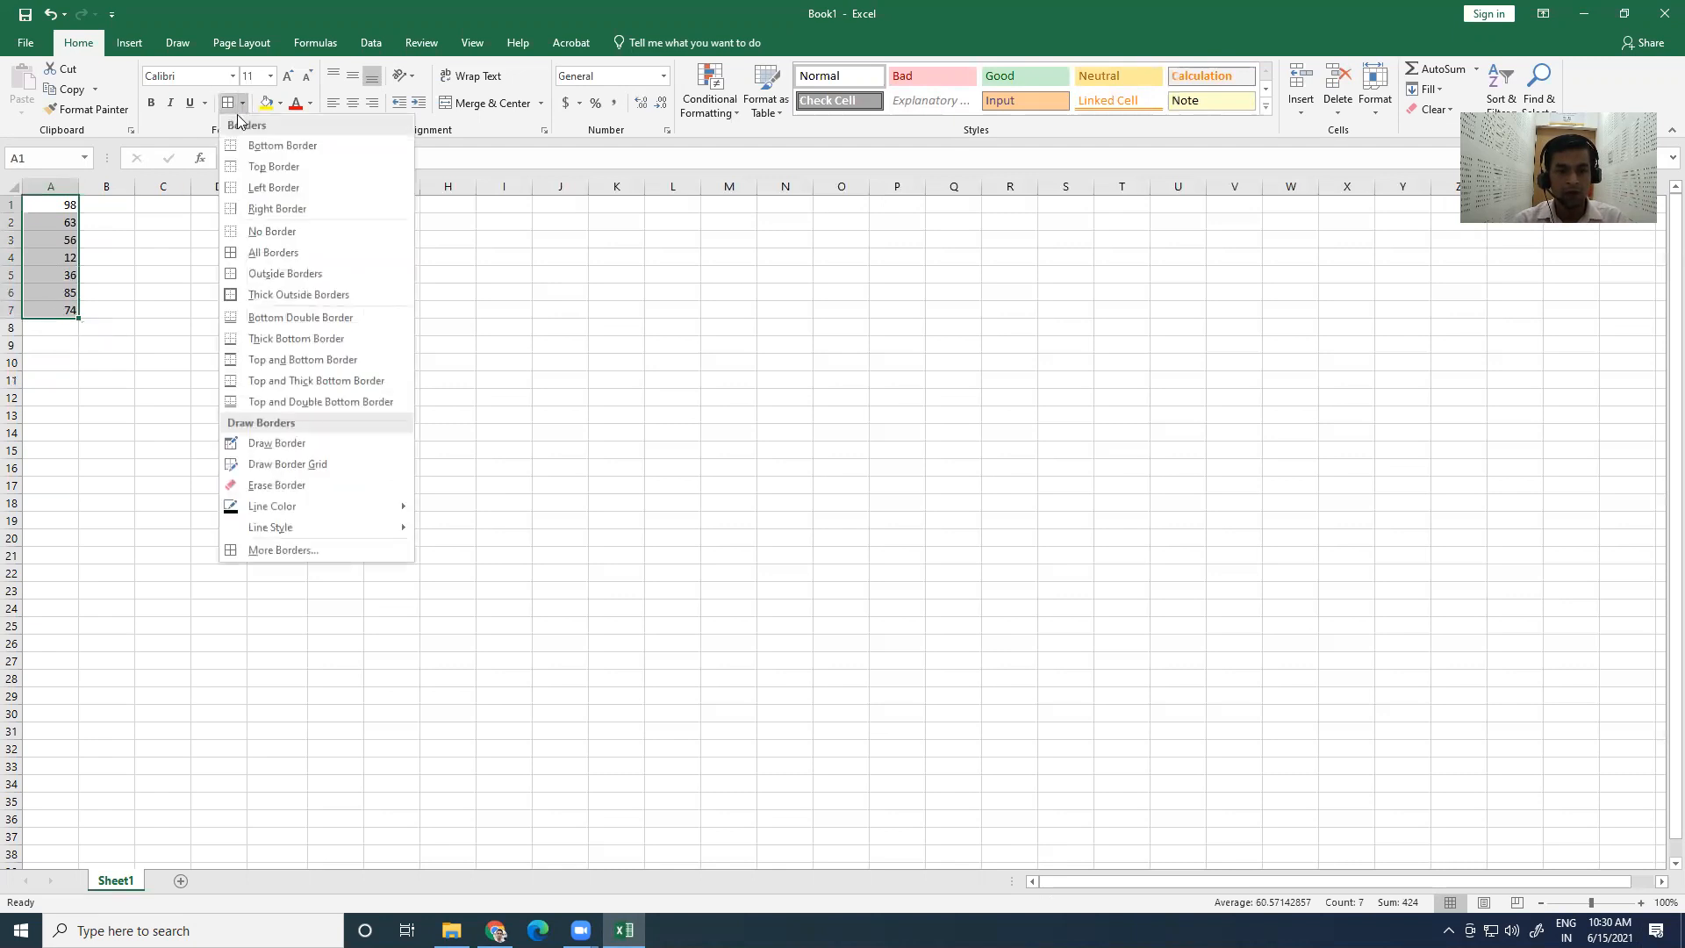
click(251, 240)
click(353, 103)
click(357, 82)
click(451, 314)
Step: Begin a formula in cell F4, beside the Sum label, with =SUM(
click(341, 254)
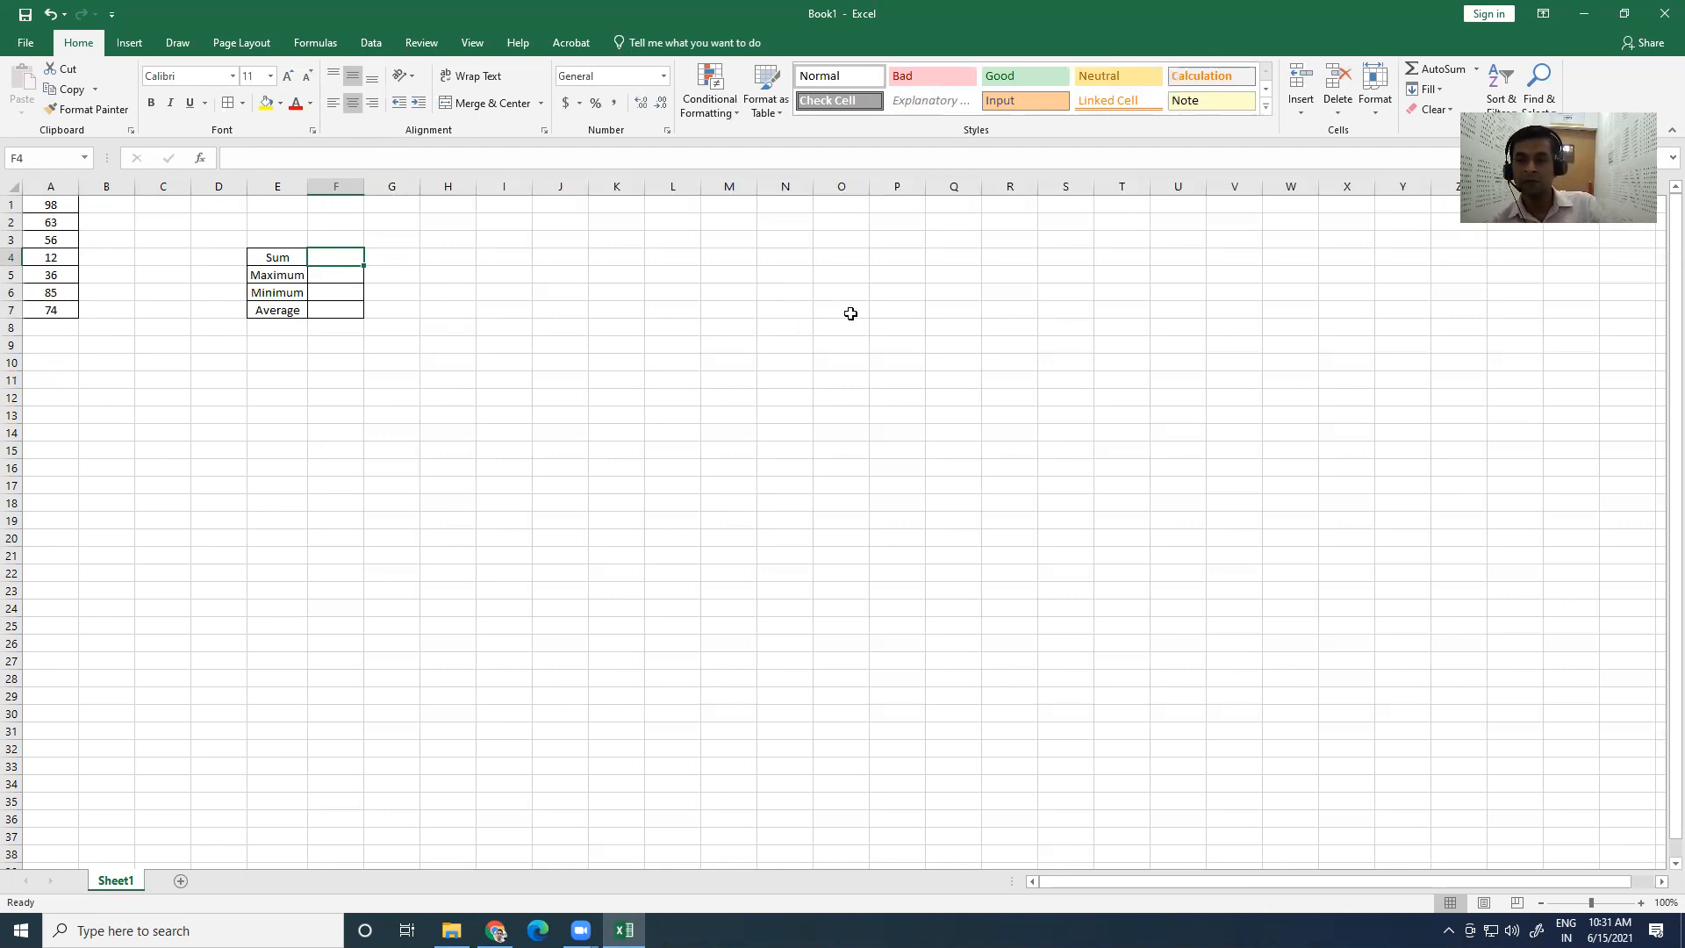
click(237, 167)
text(=)
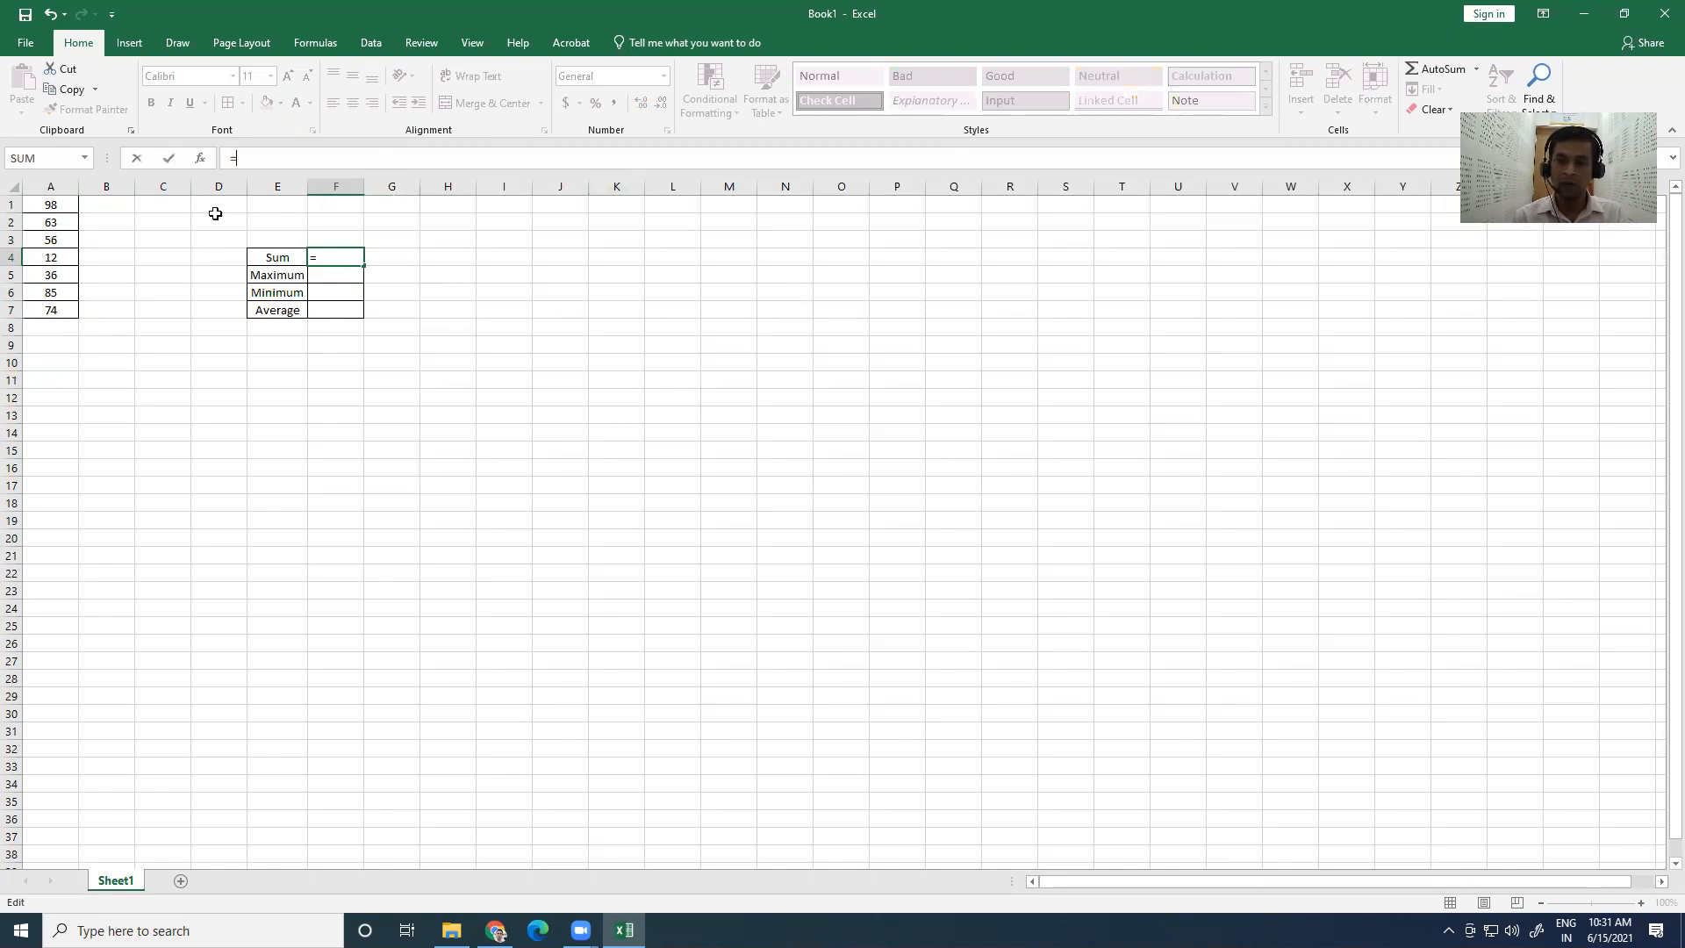
text(SUM)
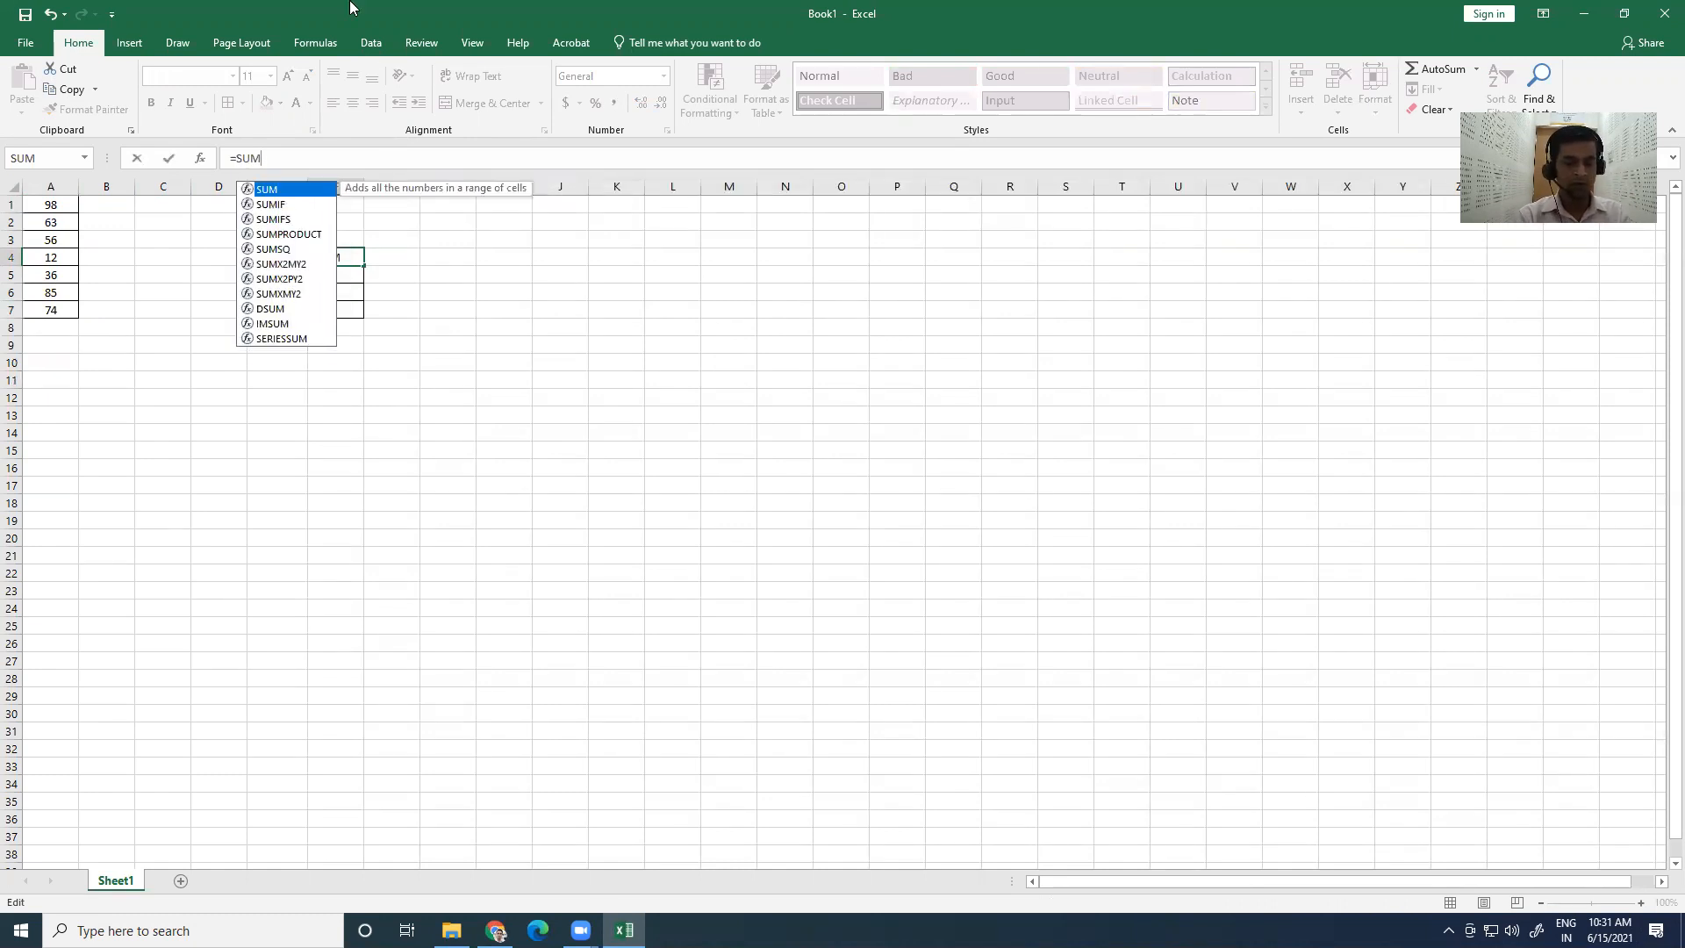
text(()
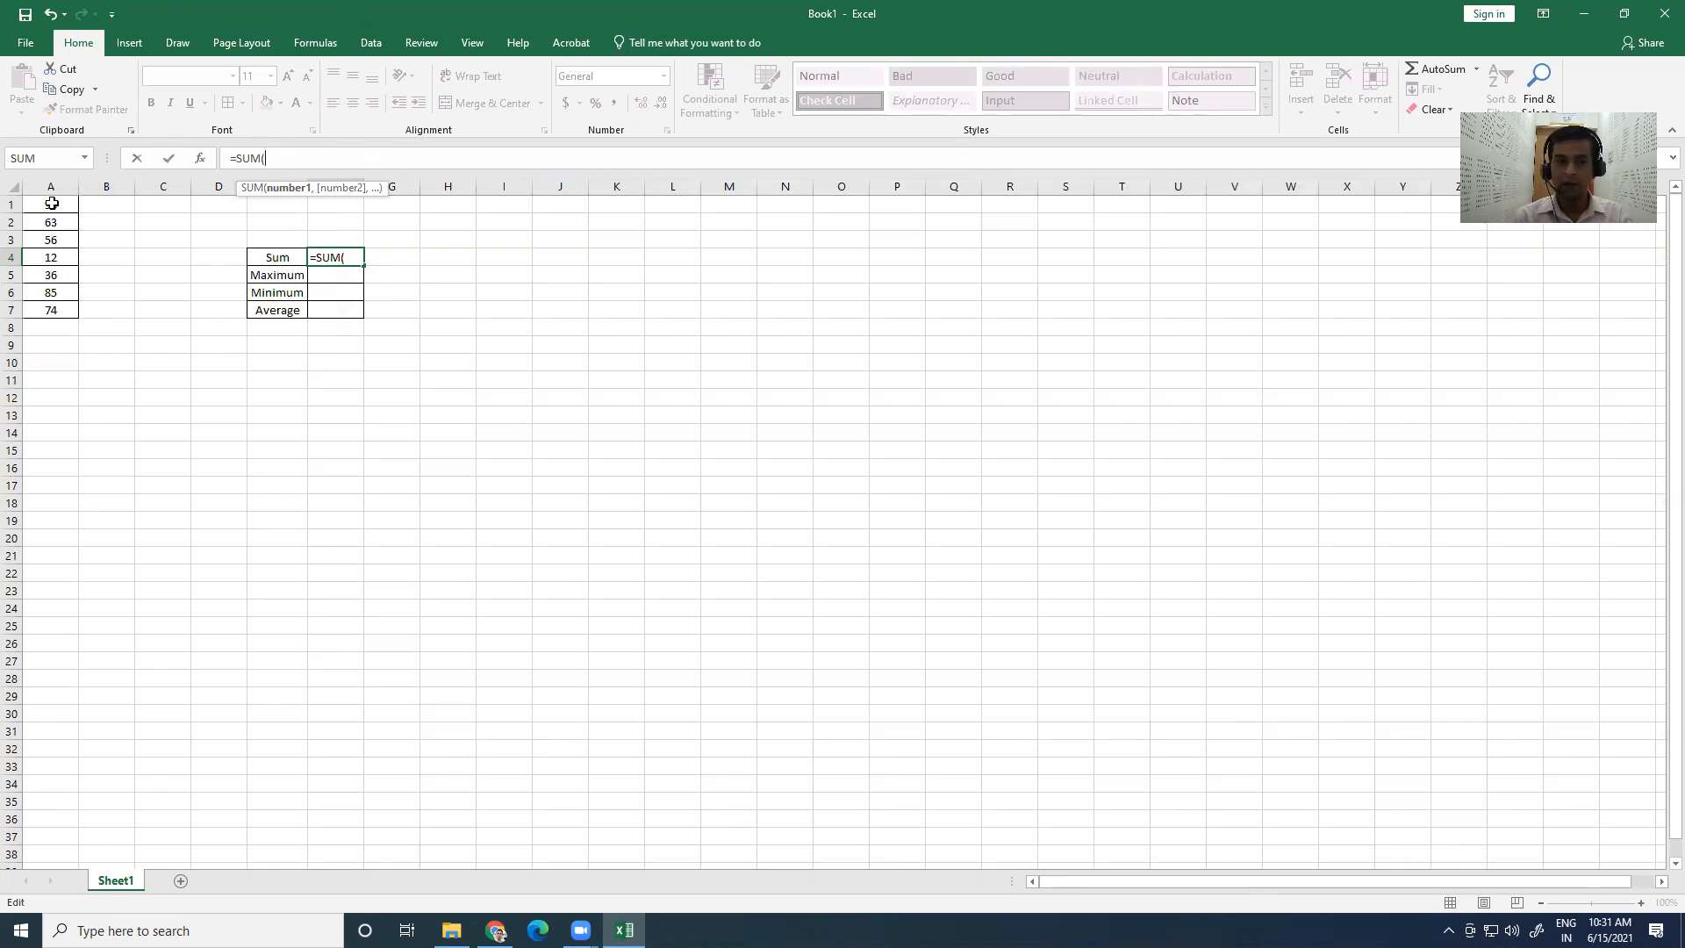
drag(50, 206, 46, 281)
drag(42, 303, 41, 305)
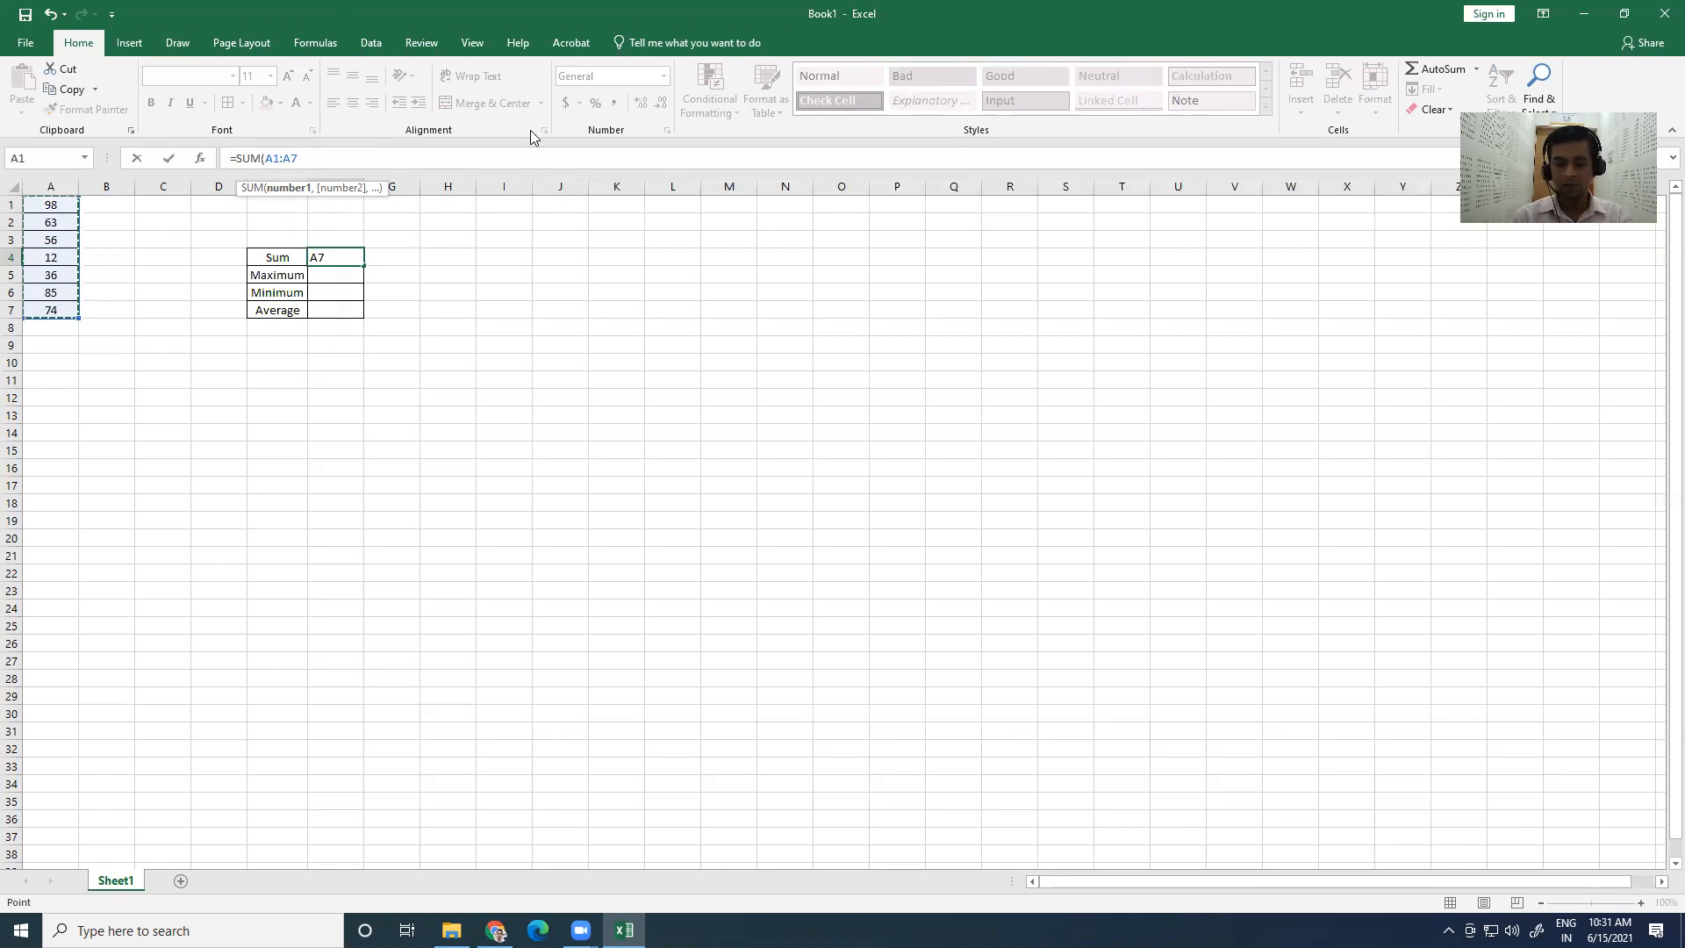
key(BackSpace)
key(BackSpace)
key(BackSpace)
key(BackSpace)
key(BackSpace)
key(BackSpace)
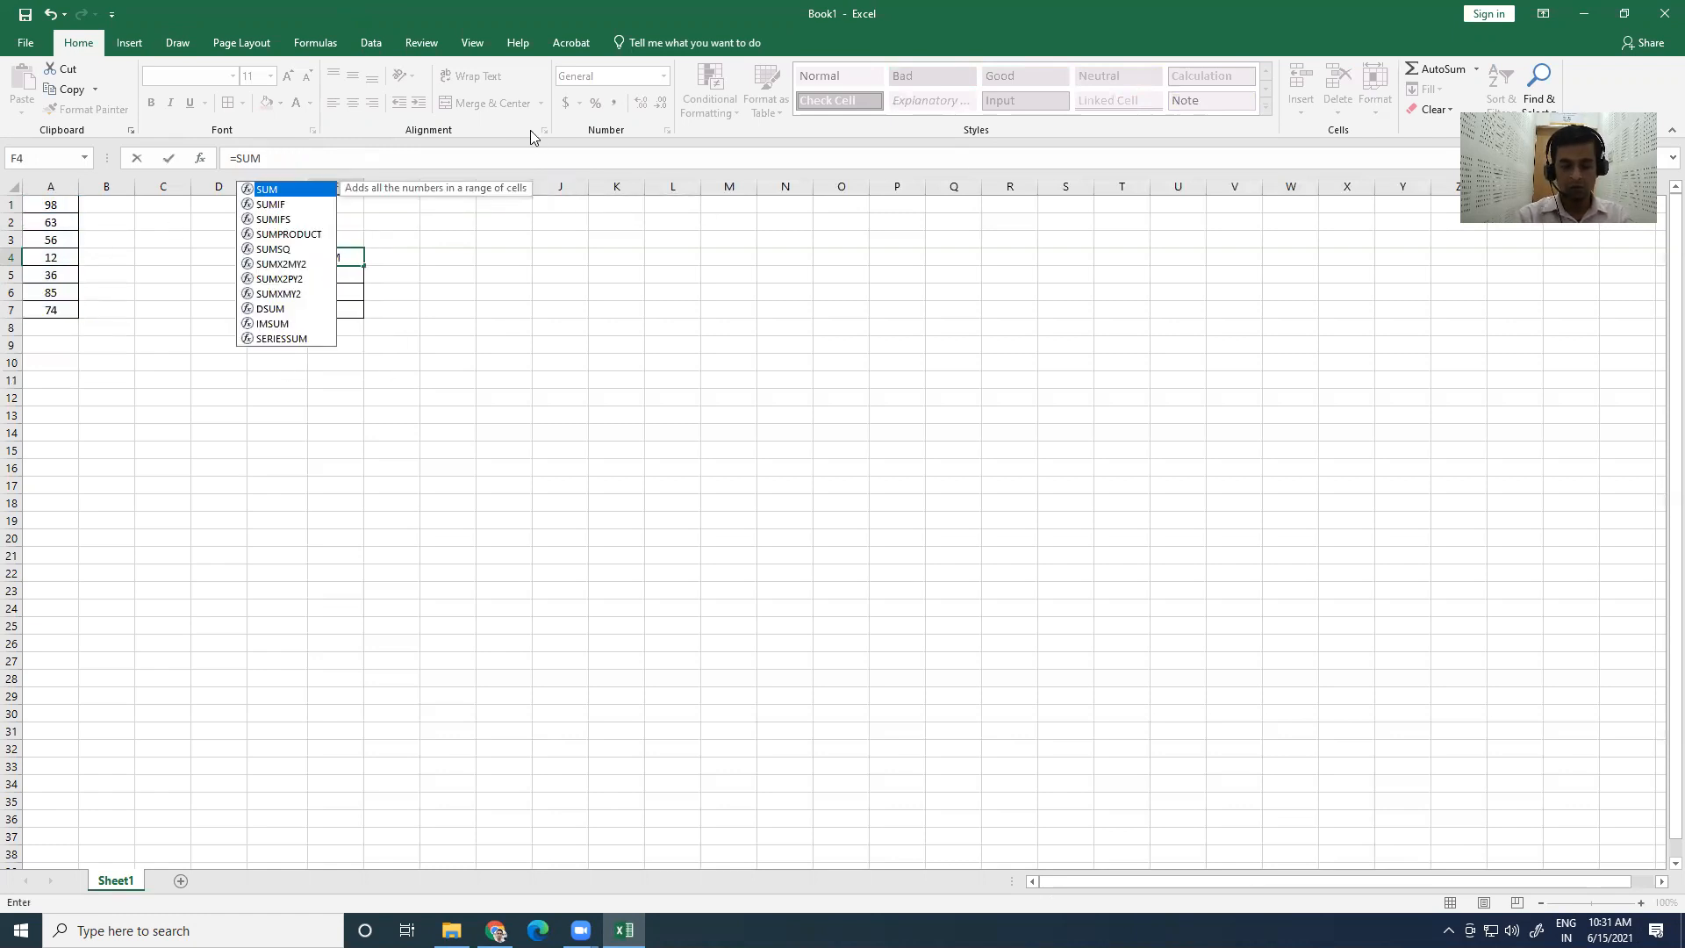
Step: Complete the formula in F4 as =SUM(A1:A7) and reselect the cell to review it
text((A)
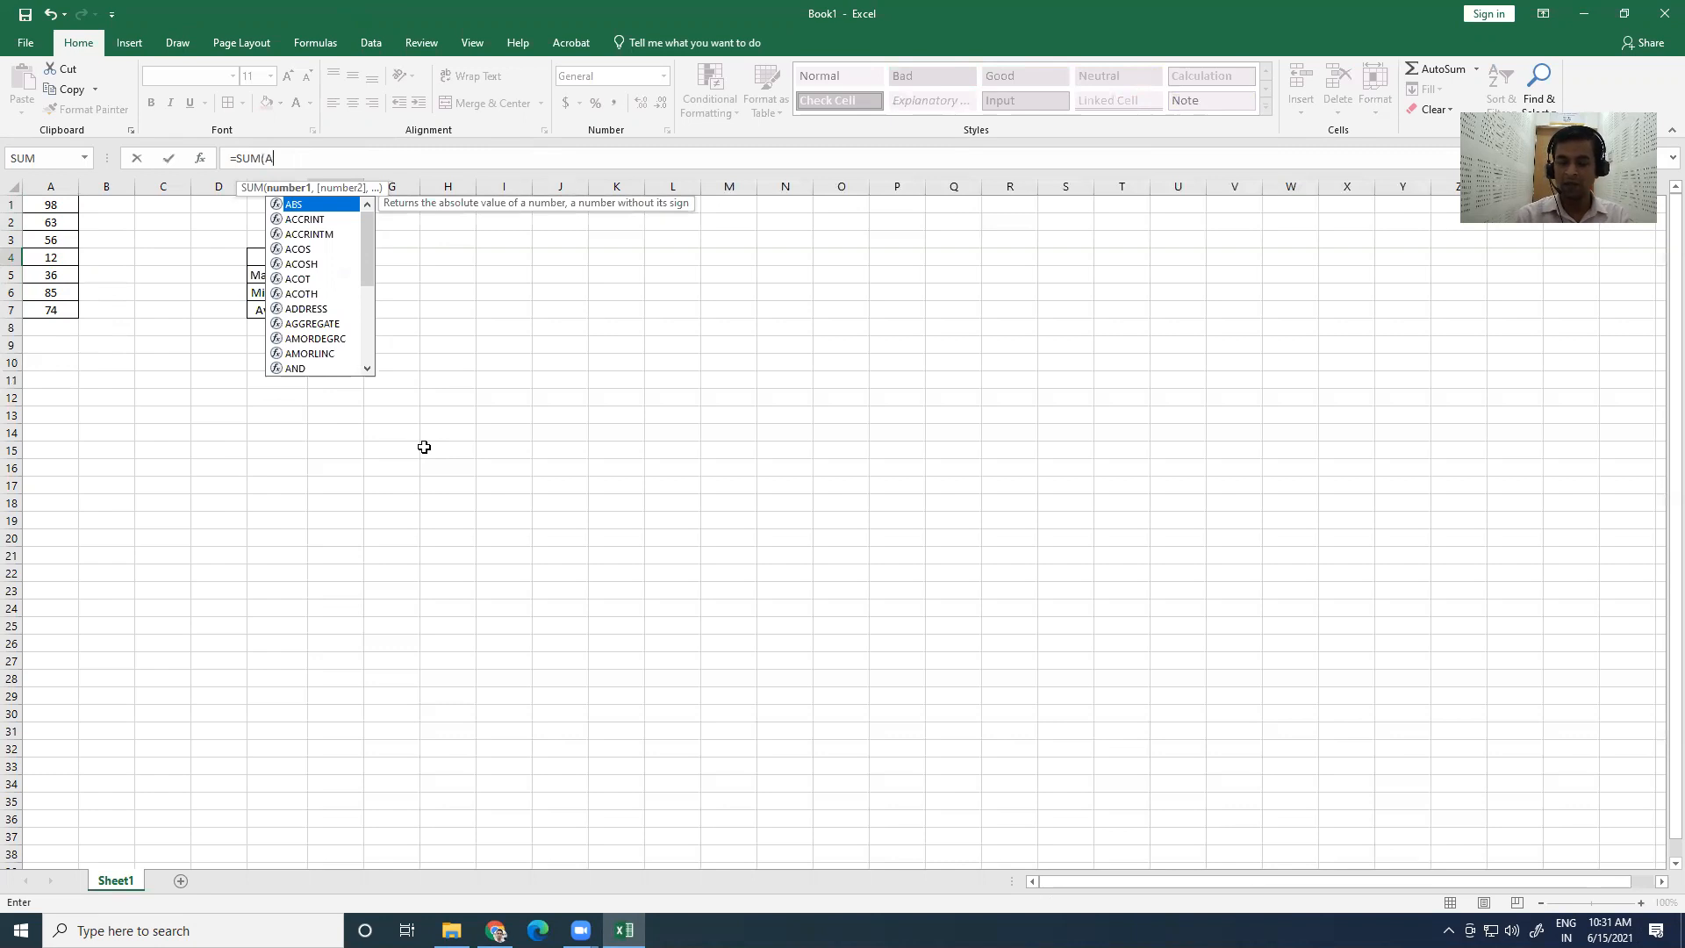
text(1)
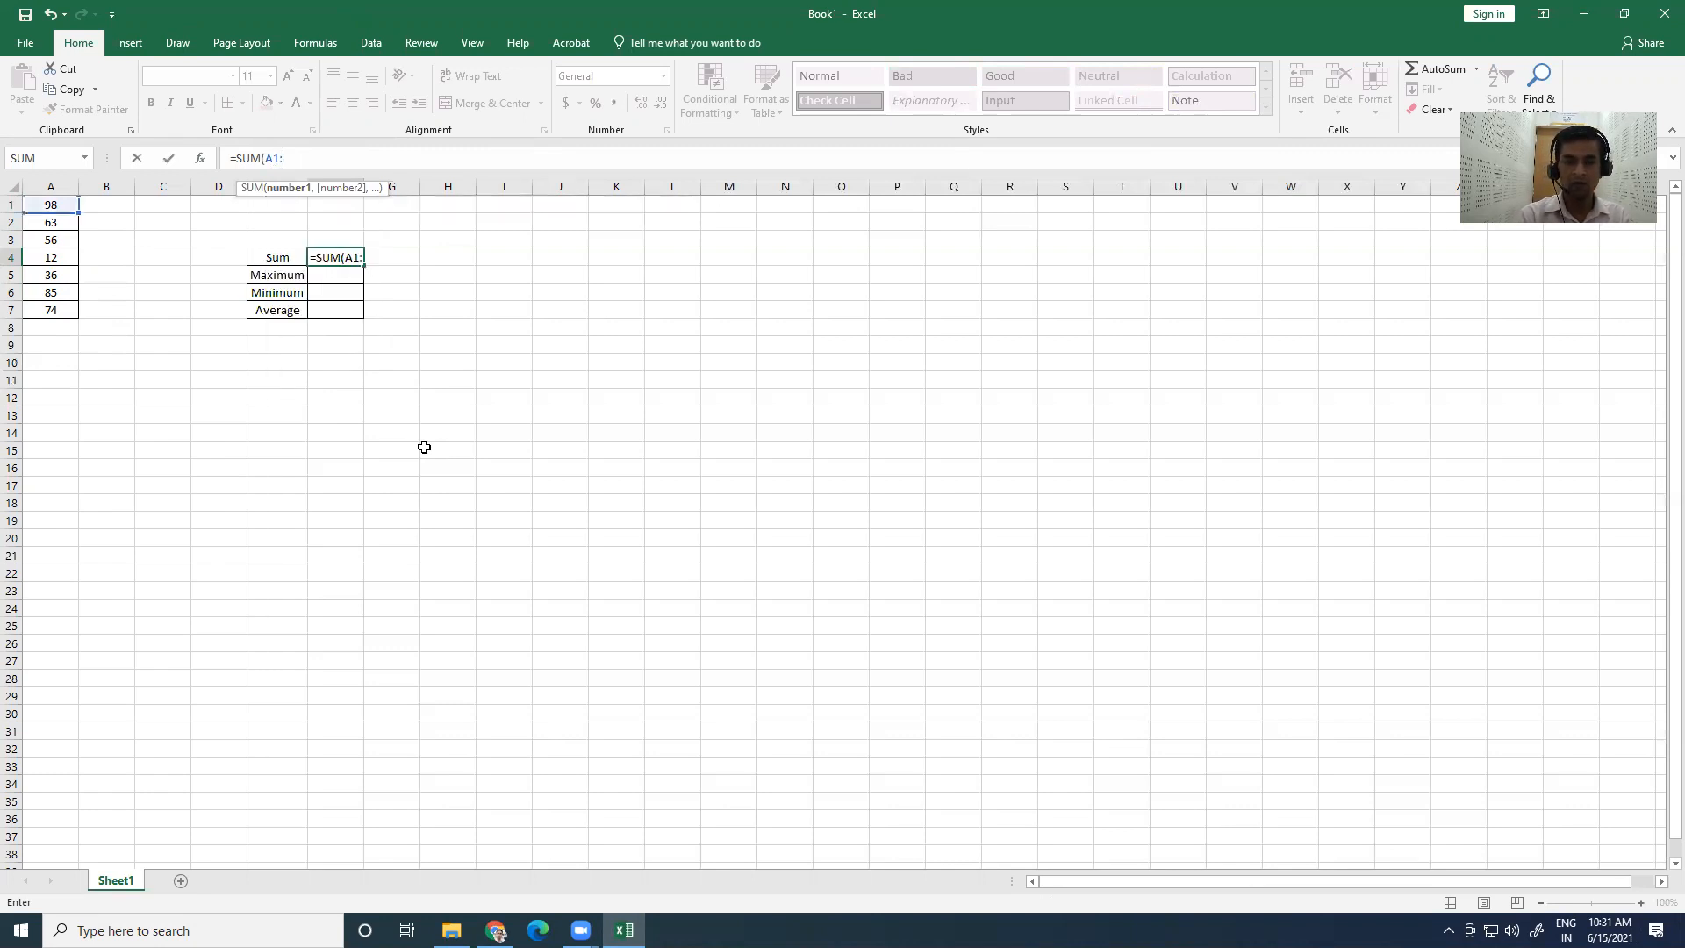
text(:A7)
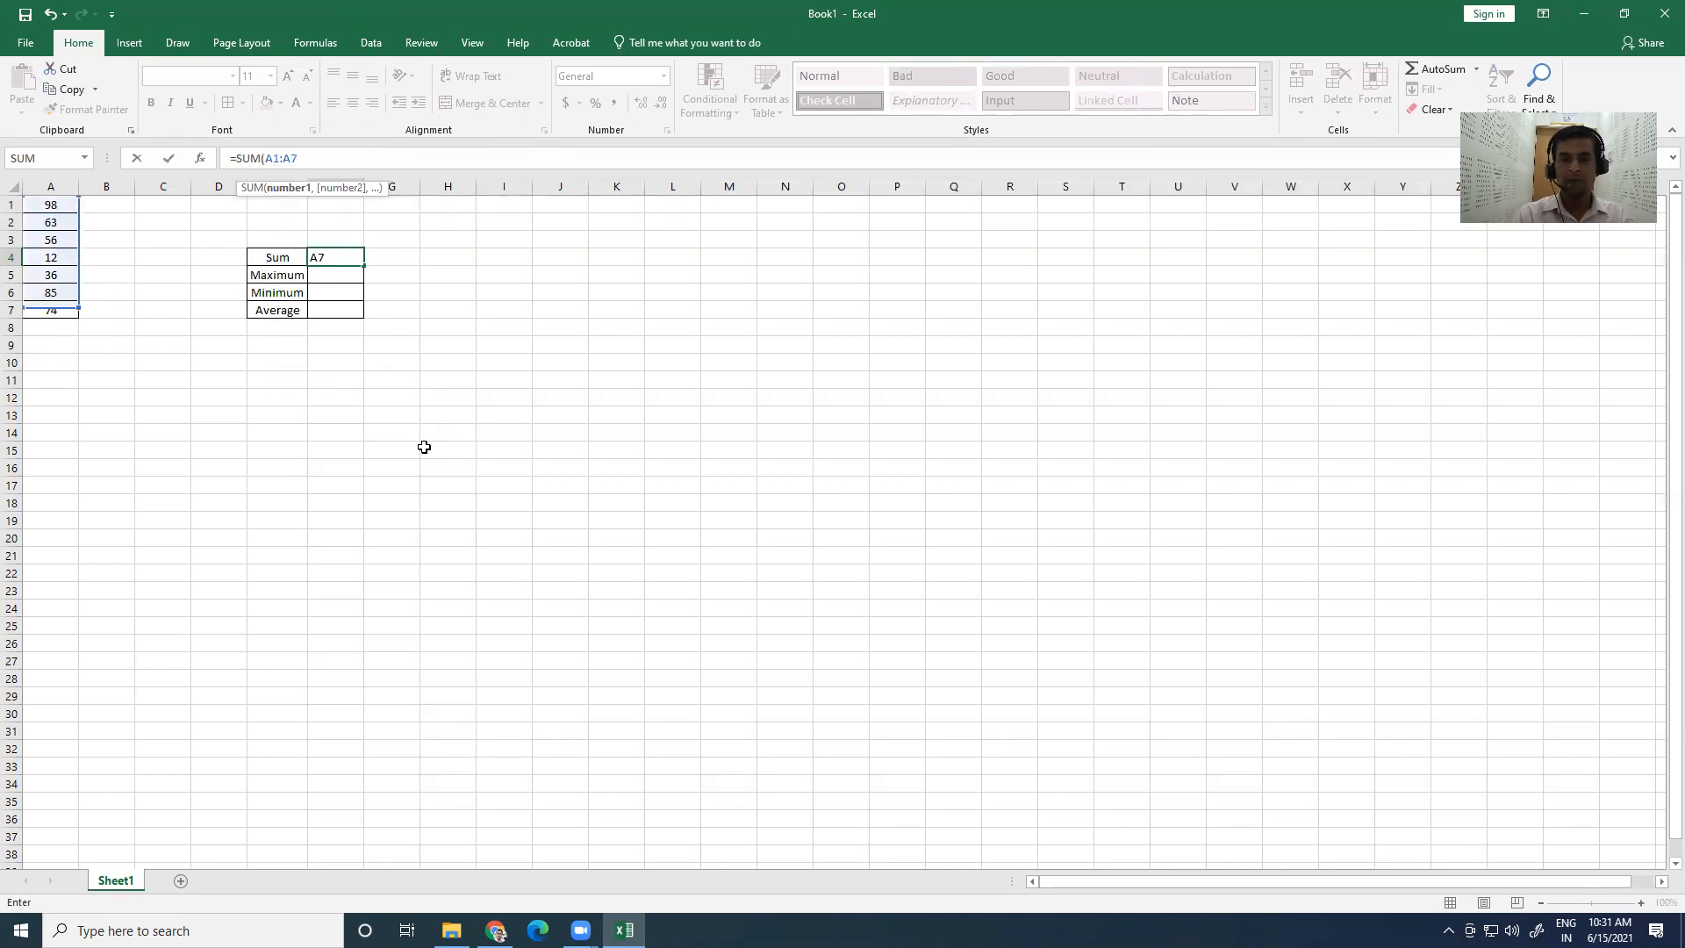
text())
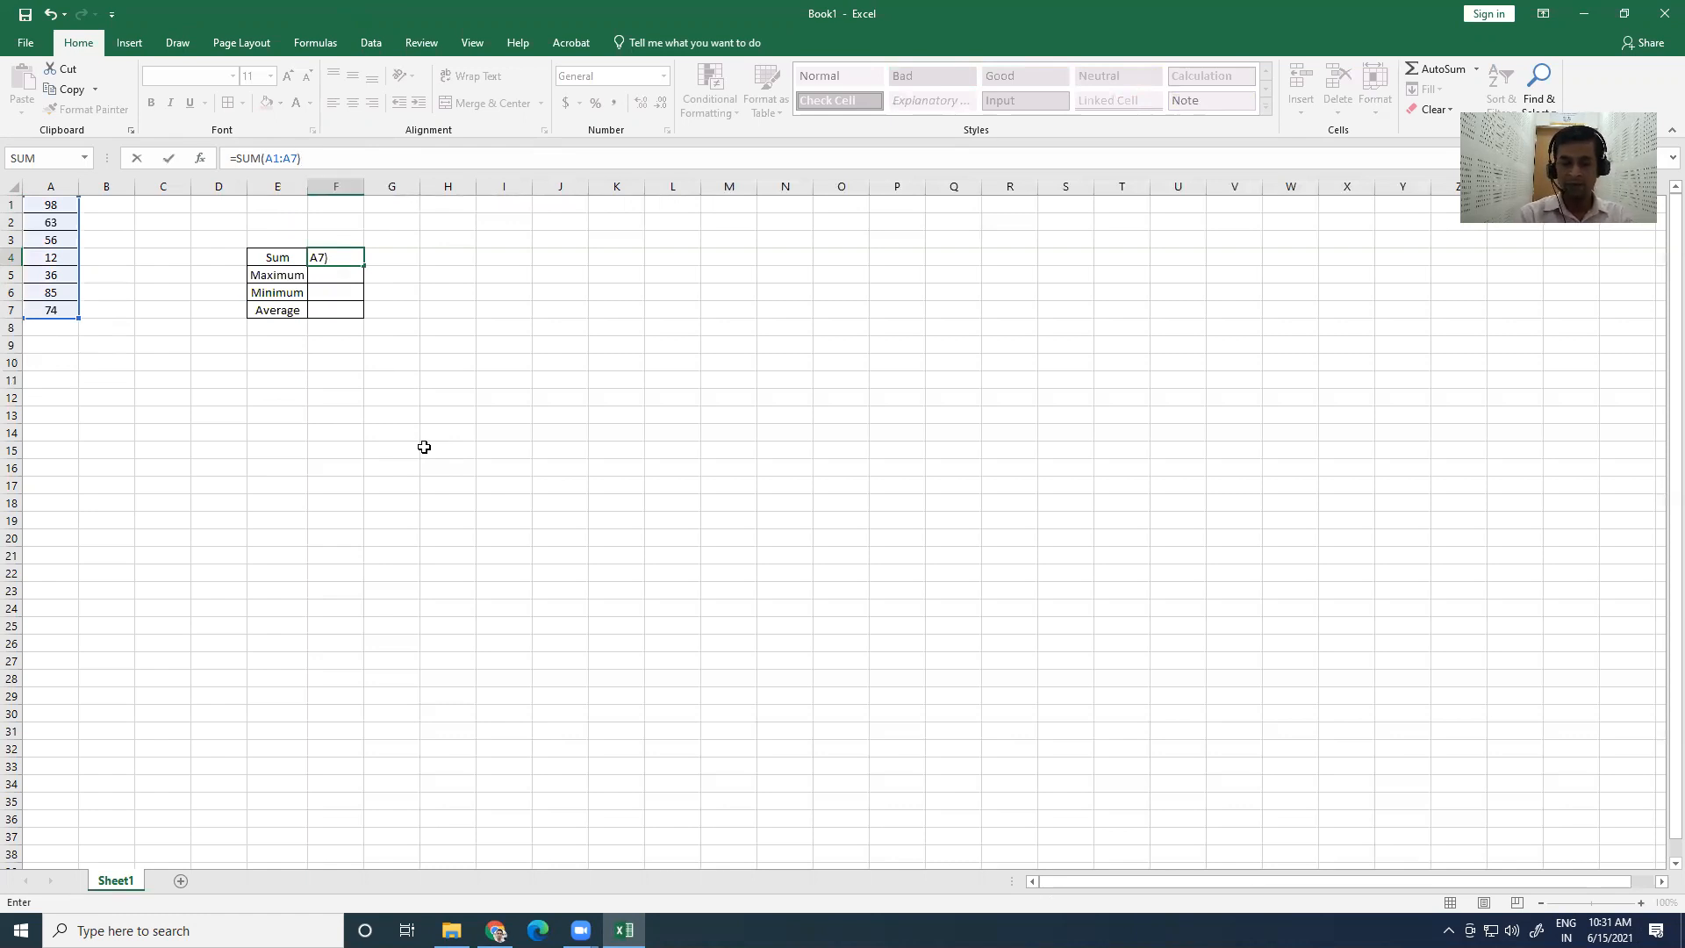
key(Return)
click(330, 255)
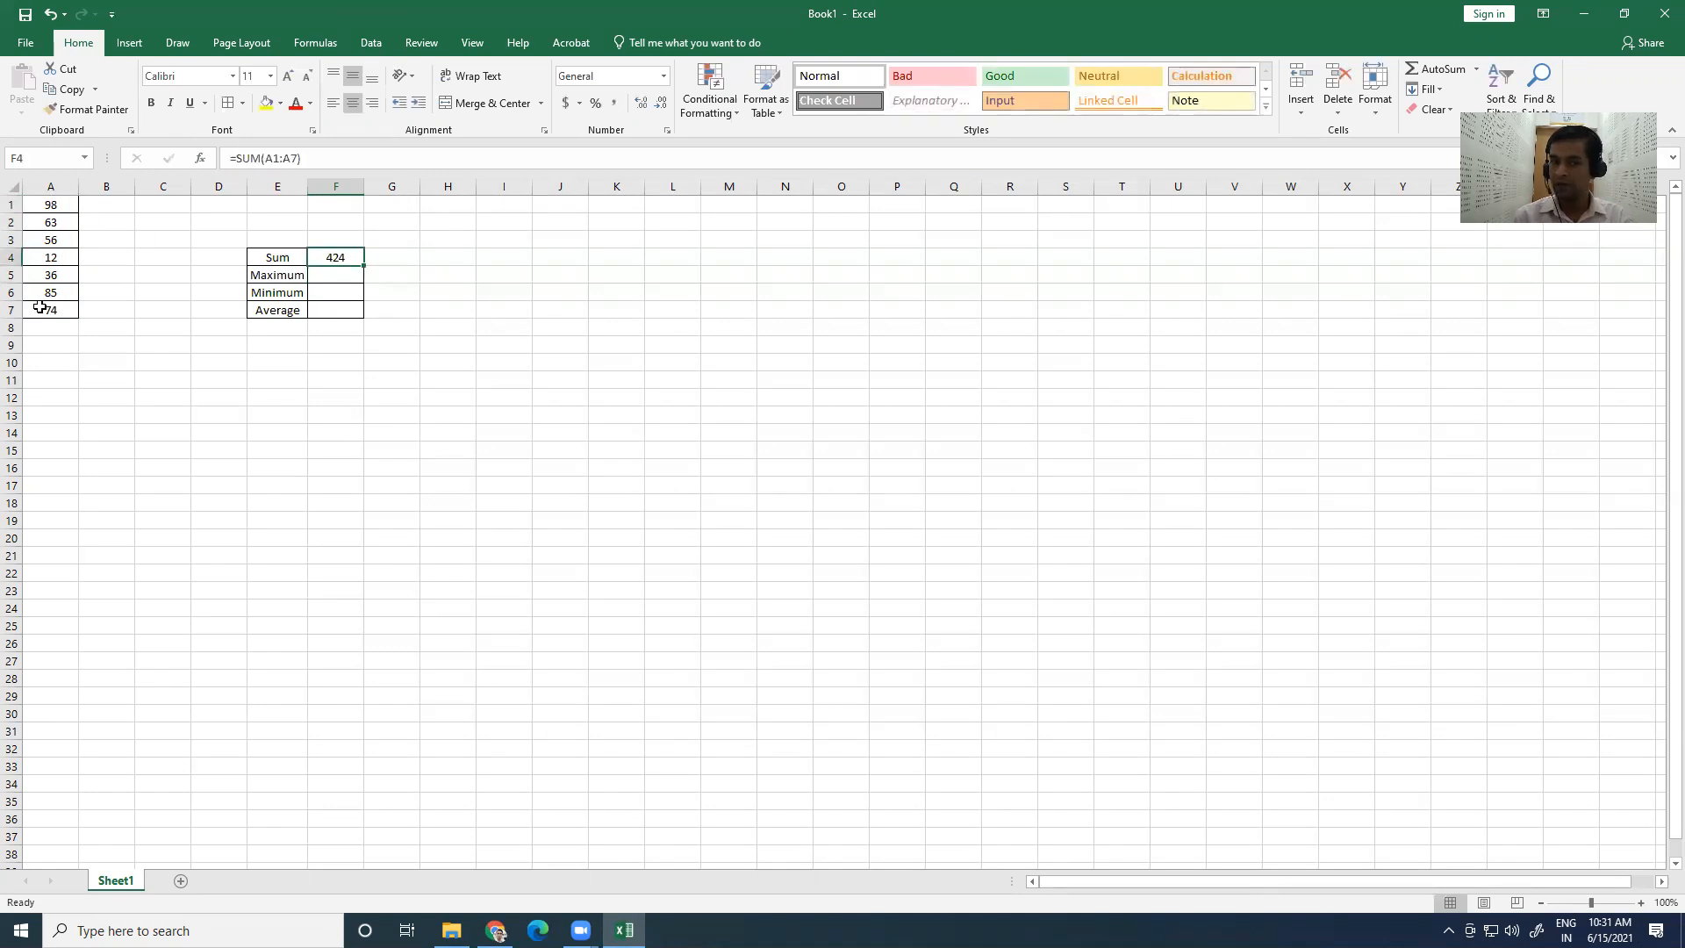
Step: Enter the formula =MAX(A1:A7) in cell F5, beside the Maximum label
click(319, 273)
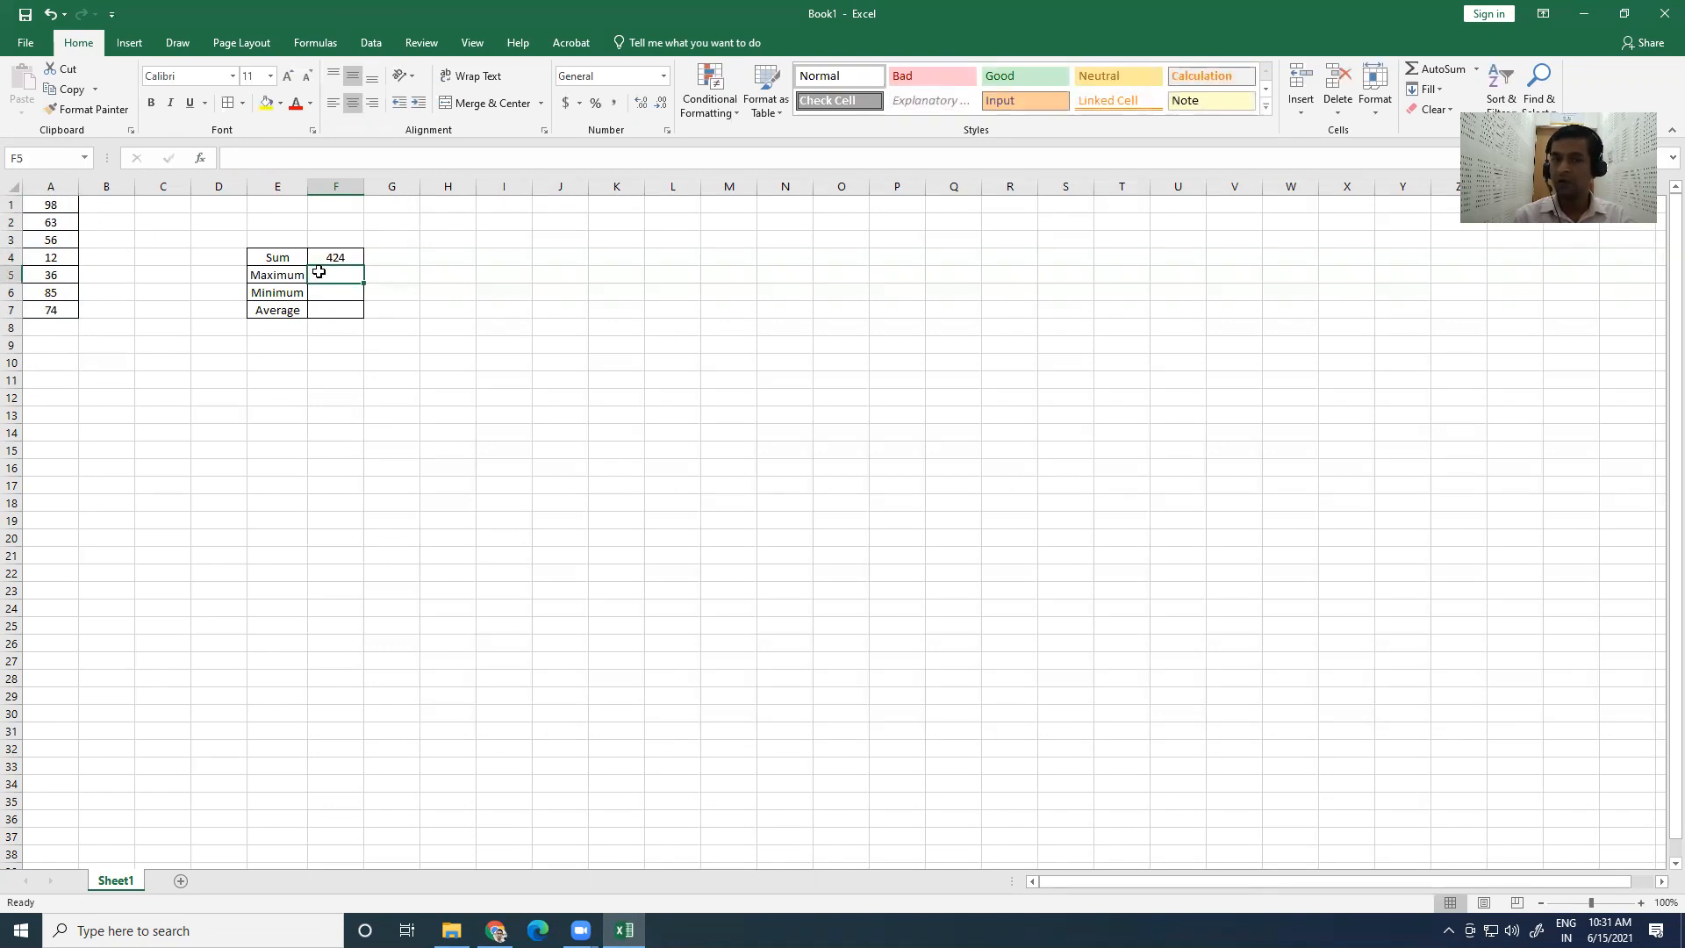
click(250, 165)
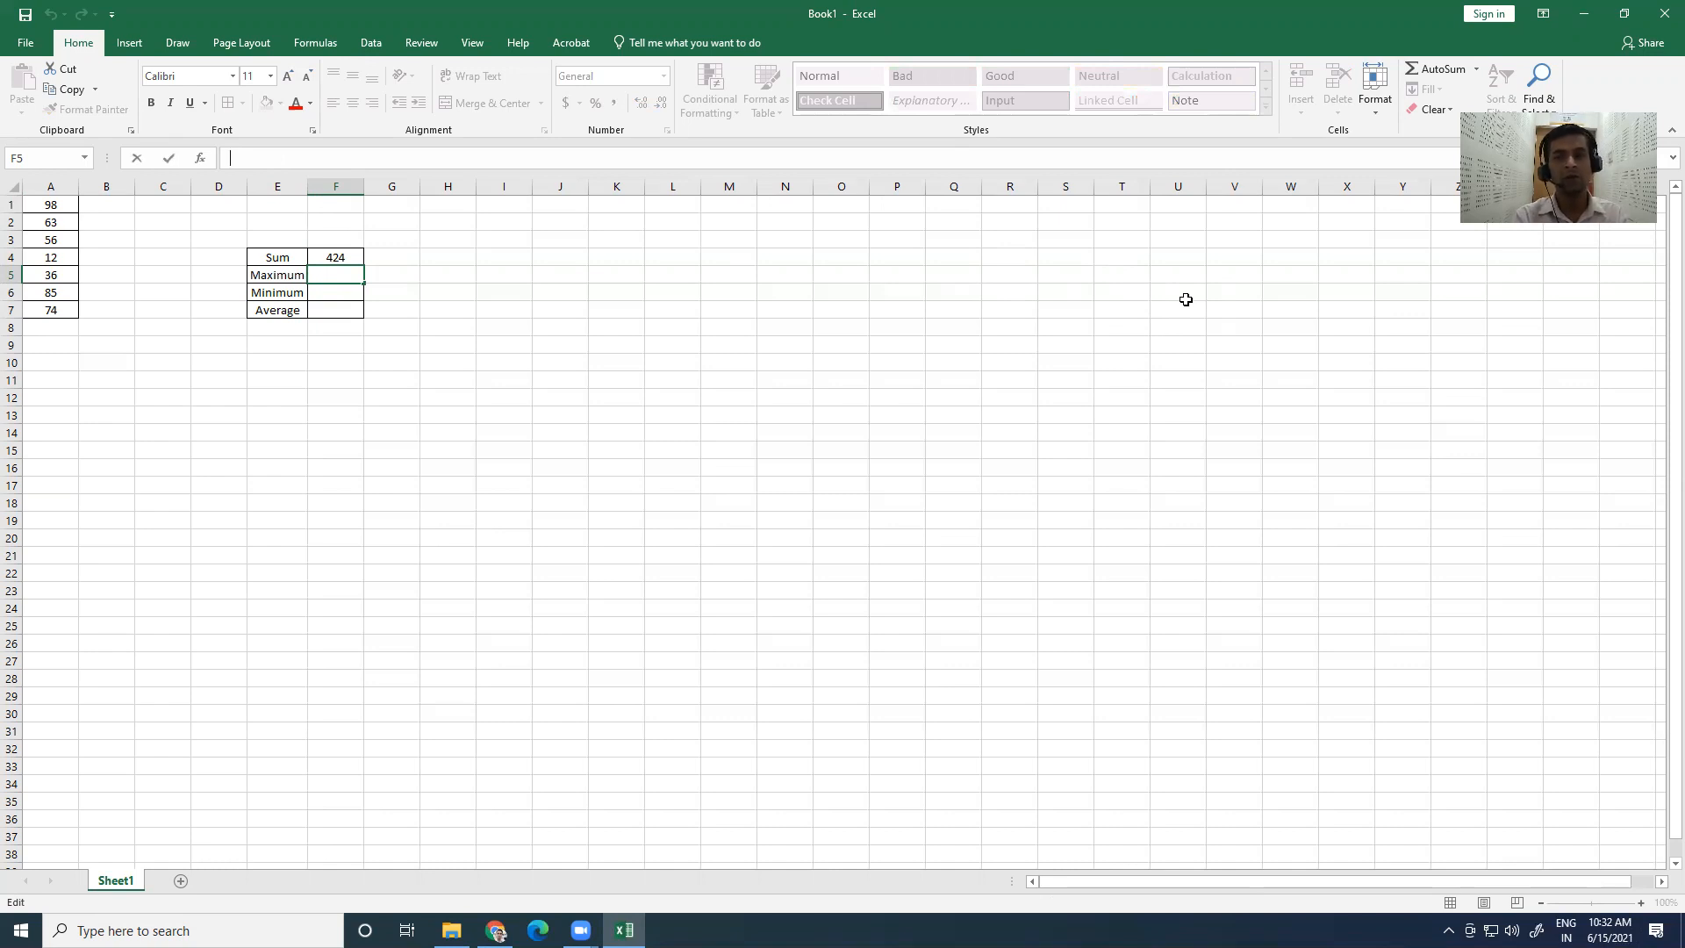
text(=)
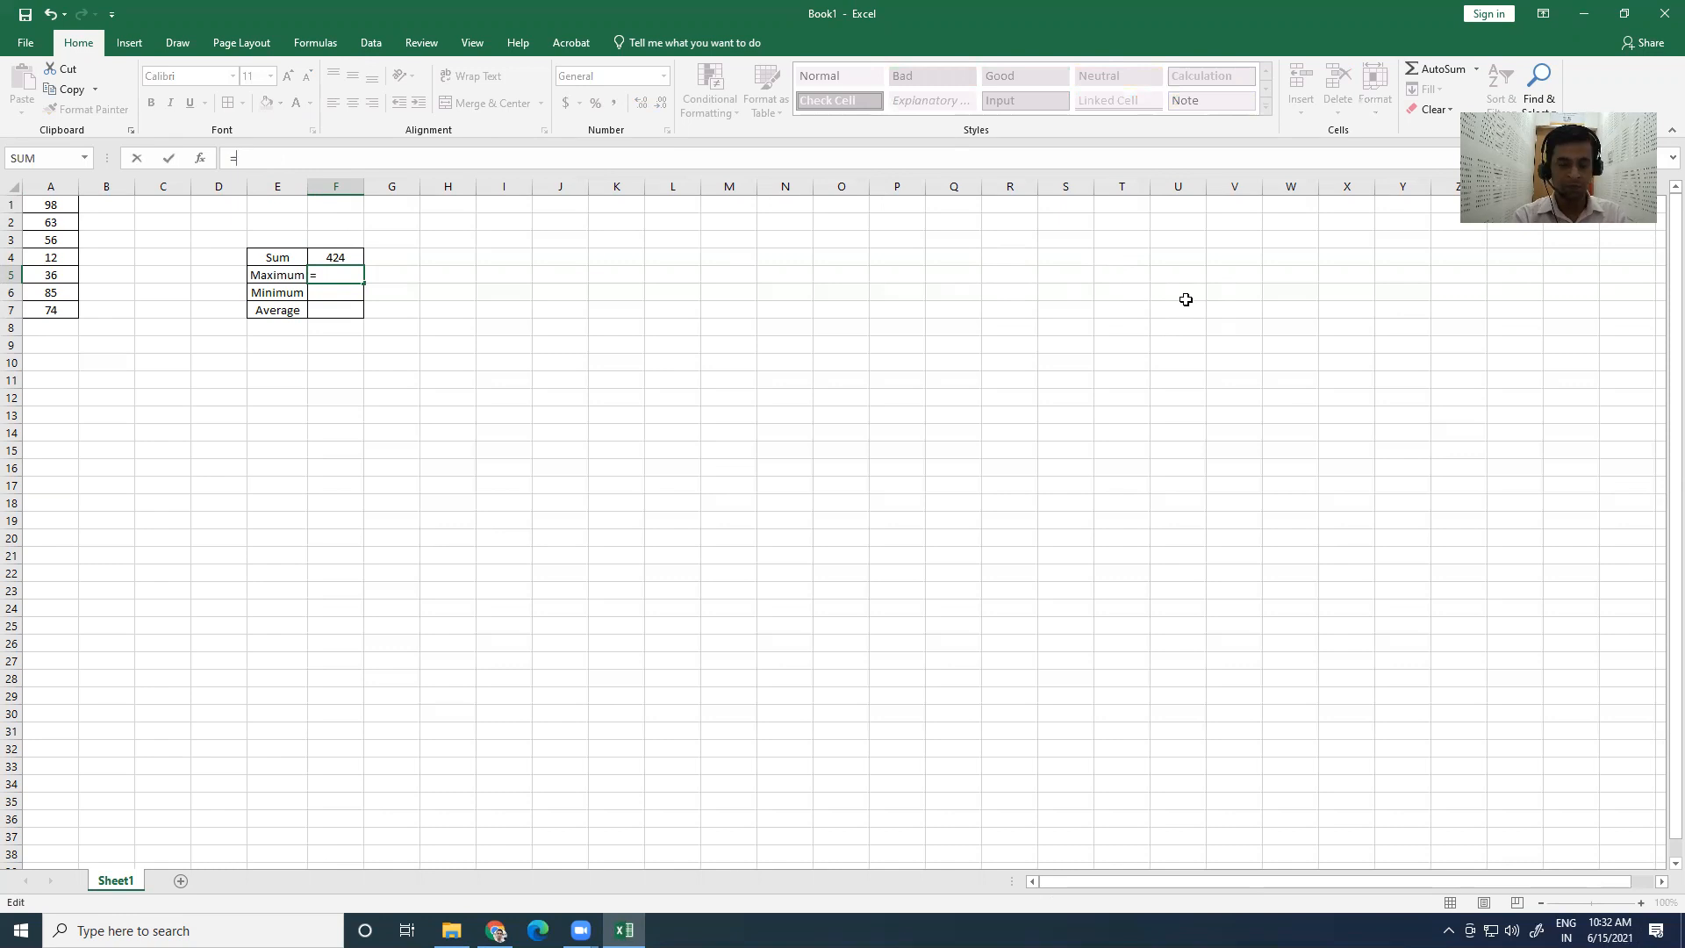
text(MAX)
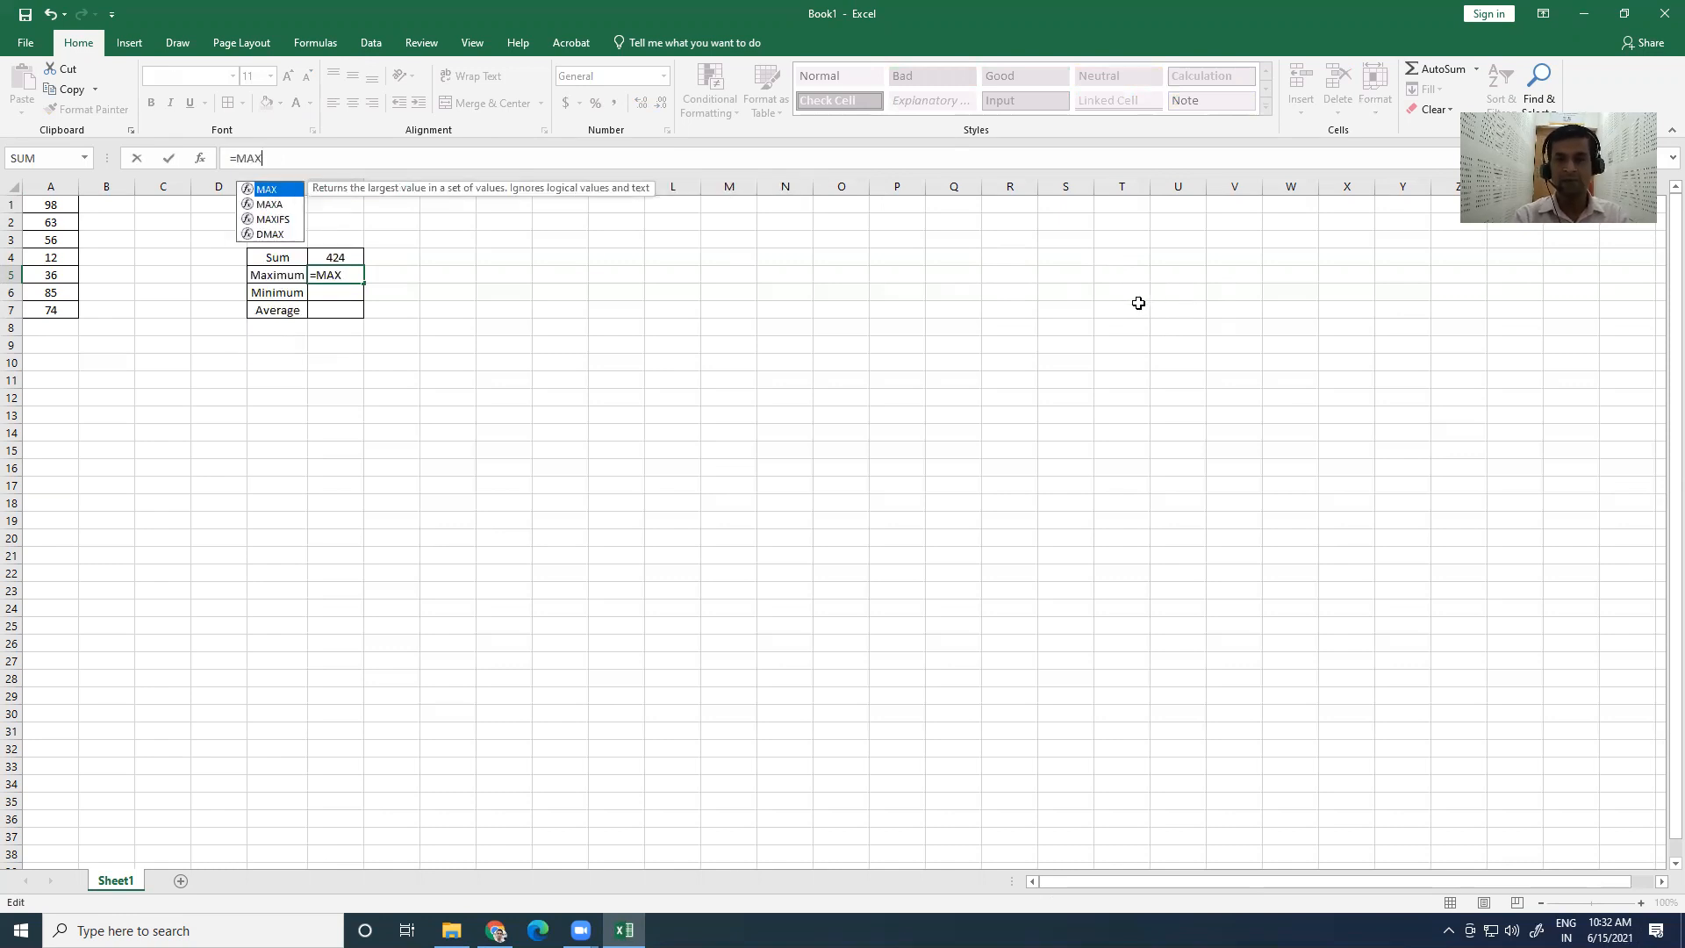
text(()
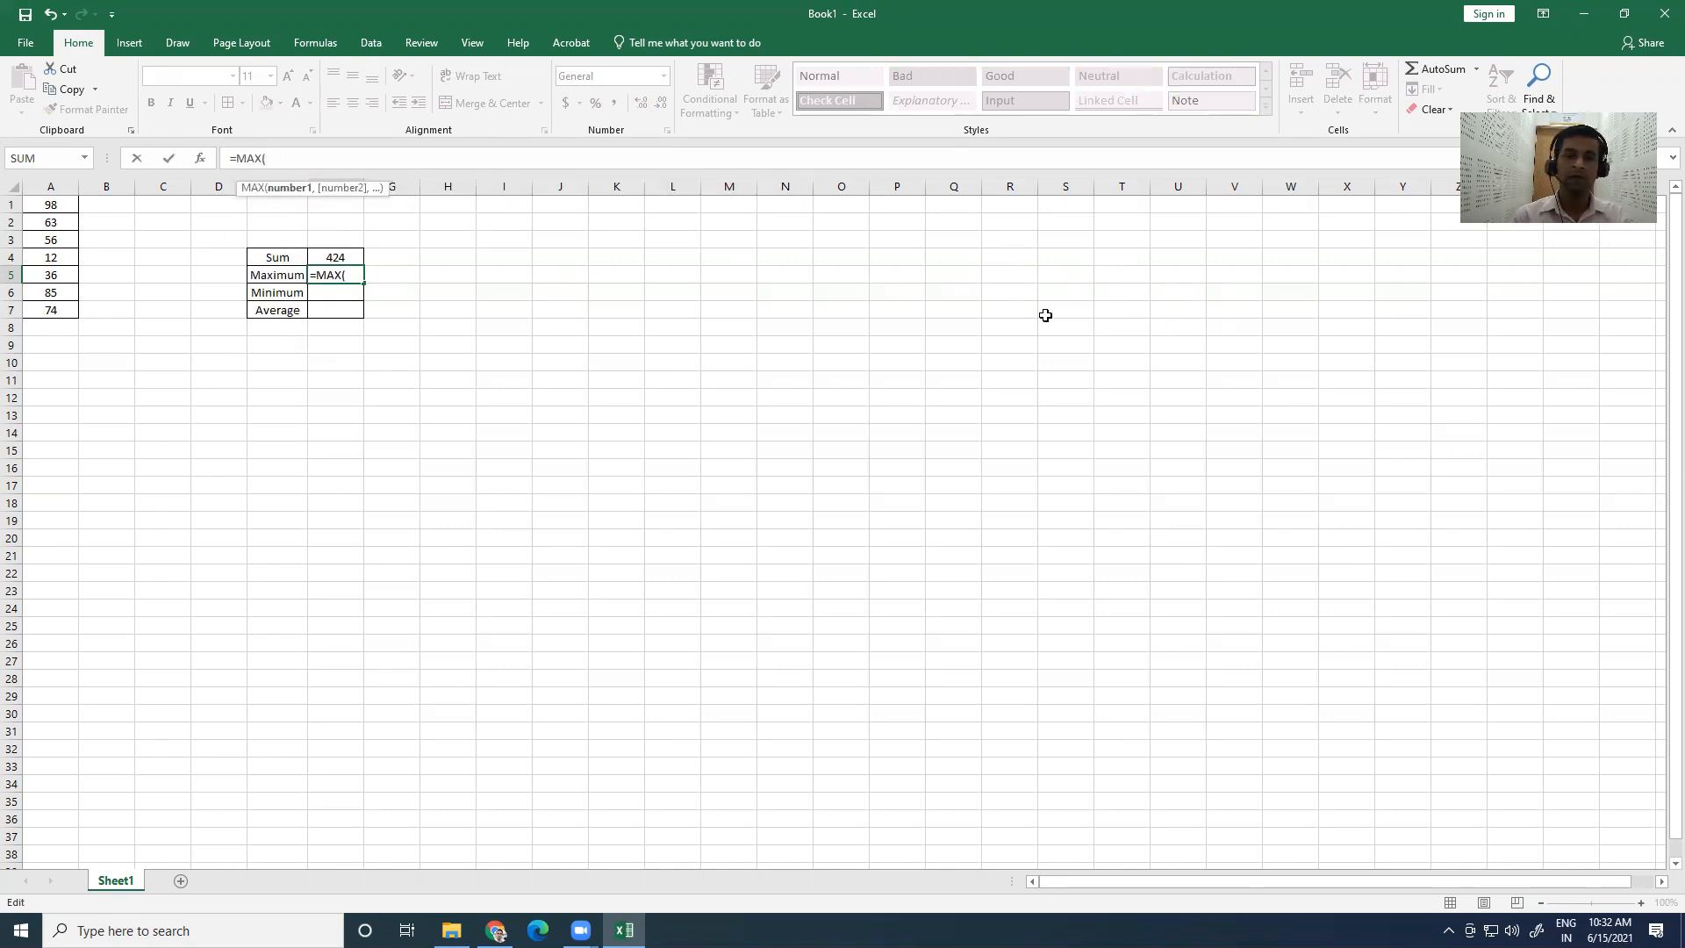
drag(50, 204, 50, 310)
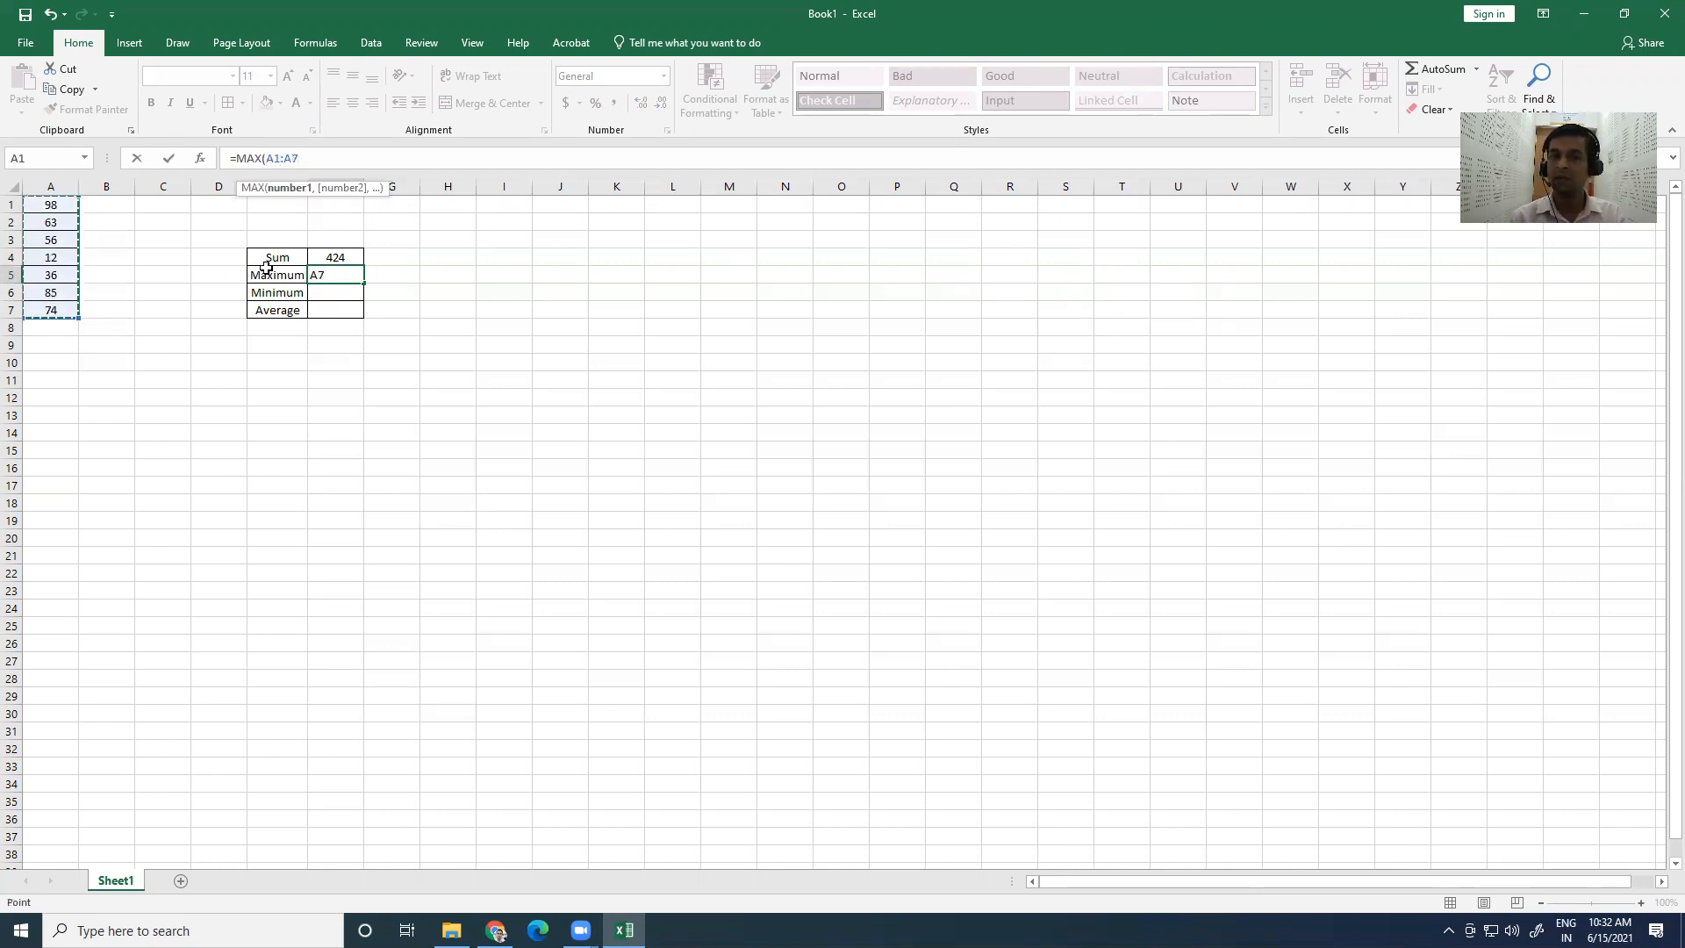
text())
key(Return)
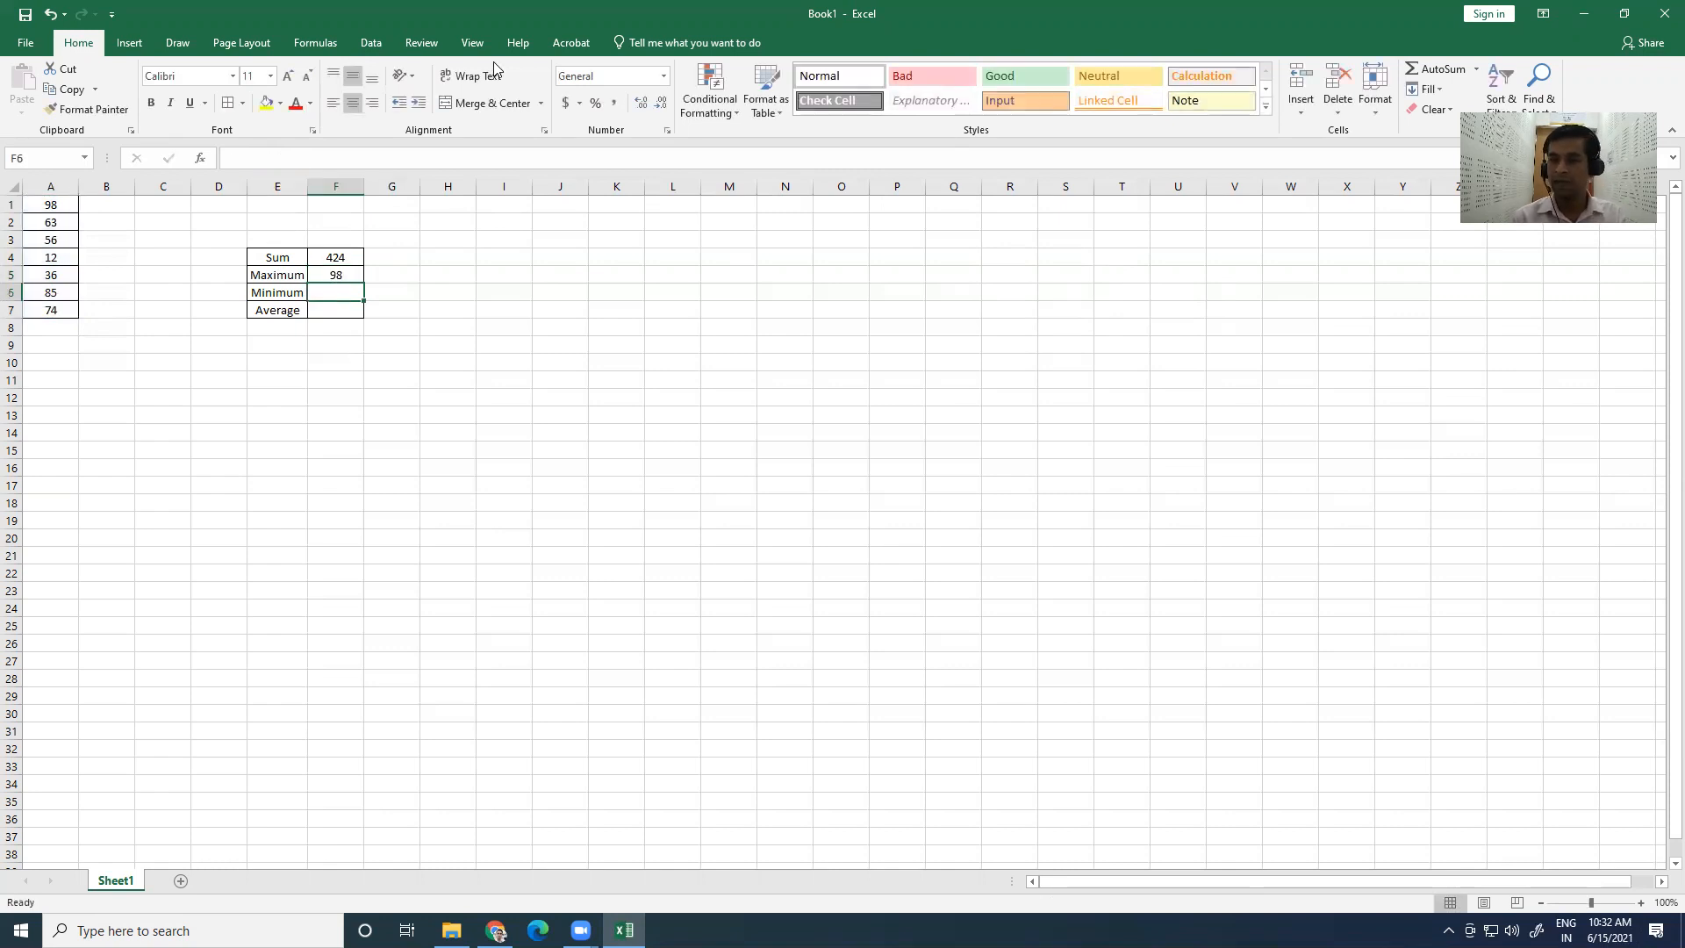
Step: Enter the formula =MIN(A1:A7) in cell F6, beside the Minimum label
click(297, 158)
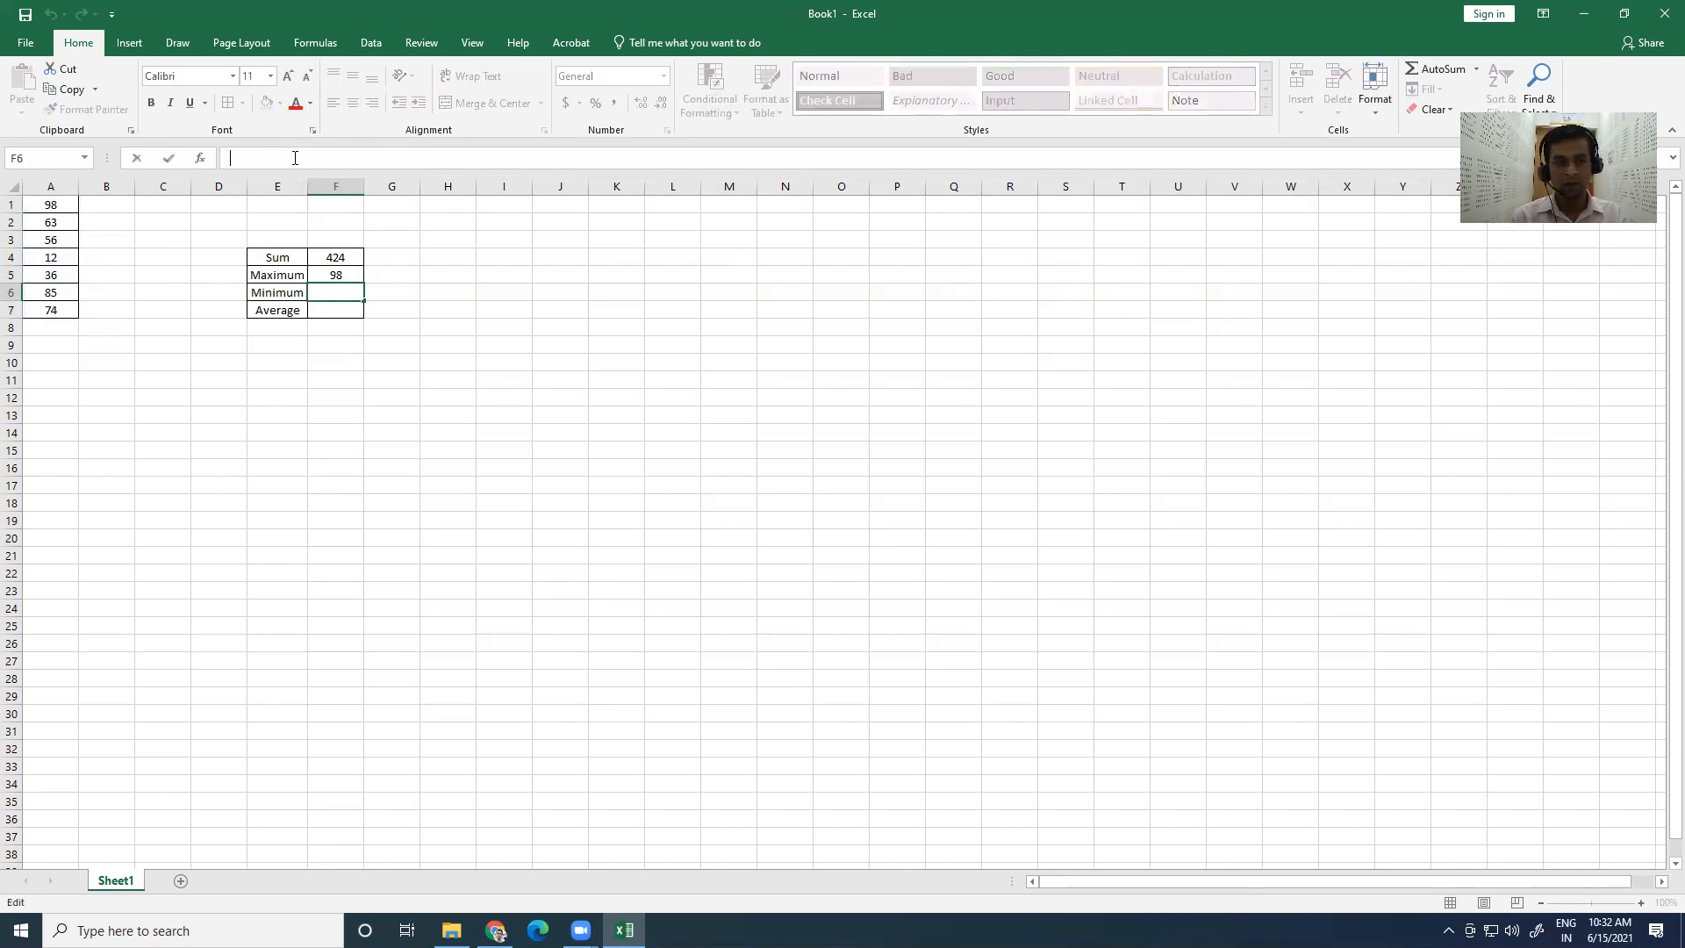
text(=)
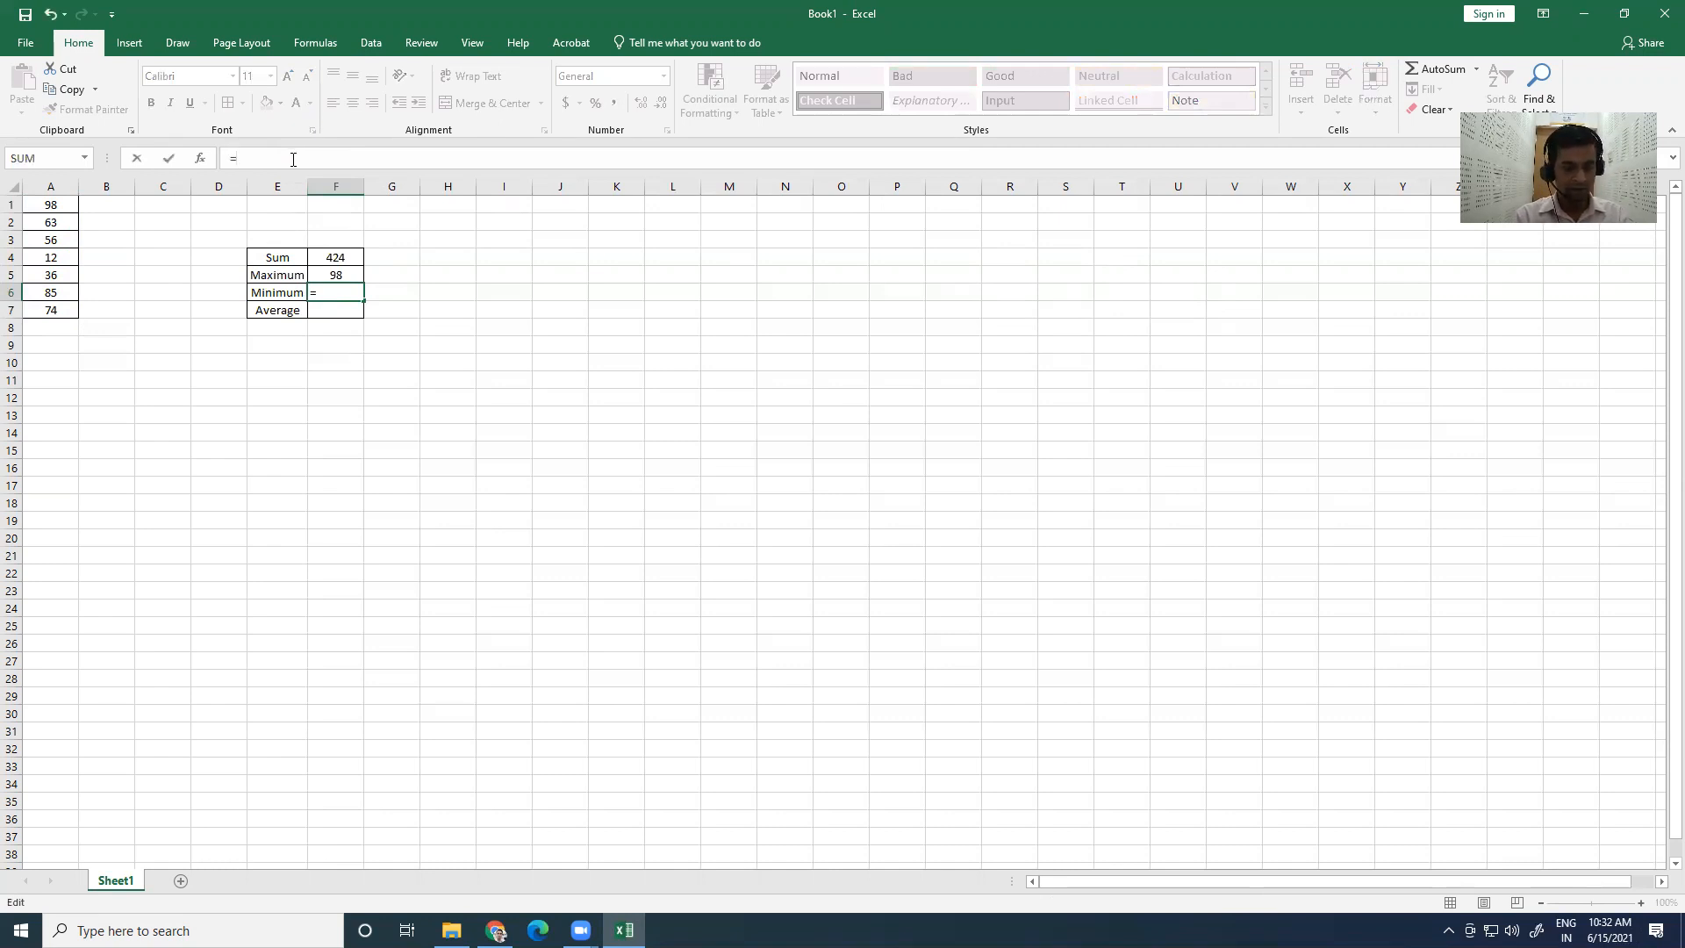
text(MIN)
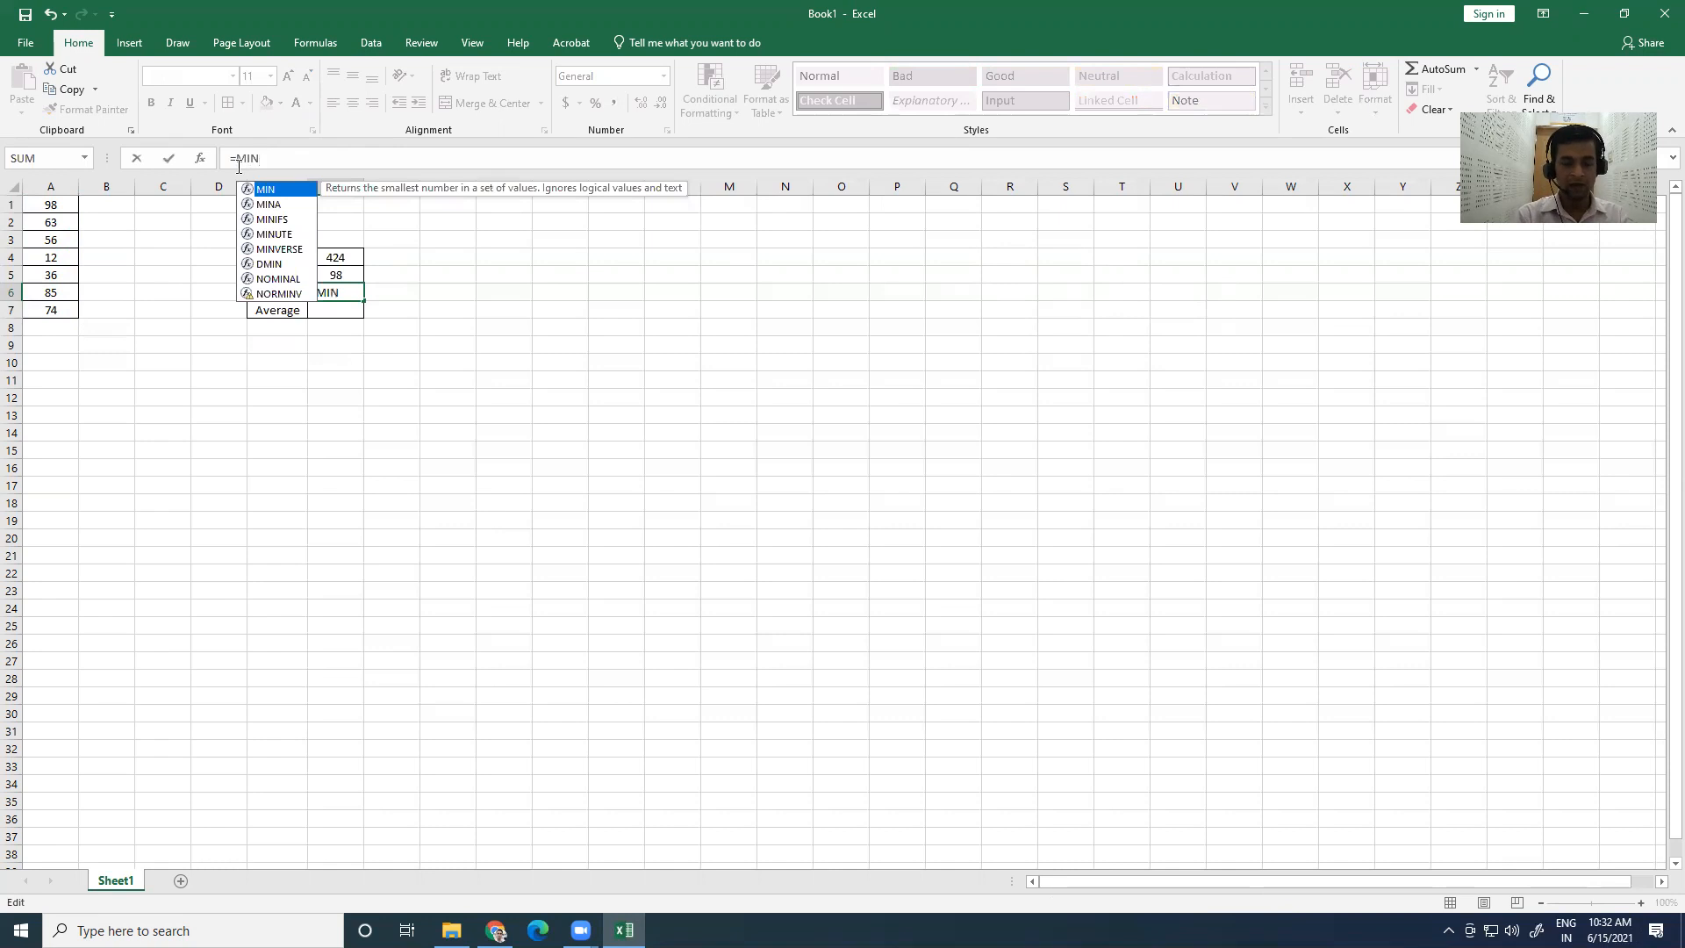
text(()
drag(46, 204, 48, 310)
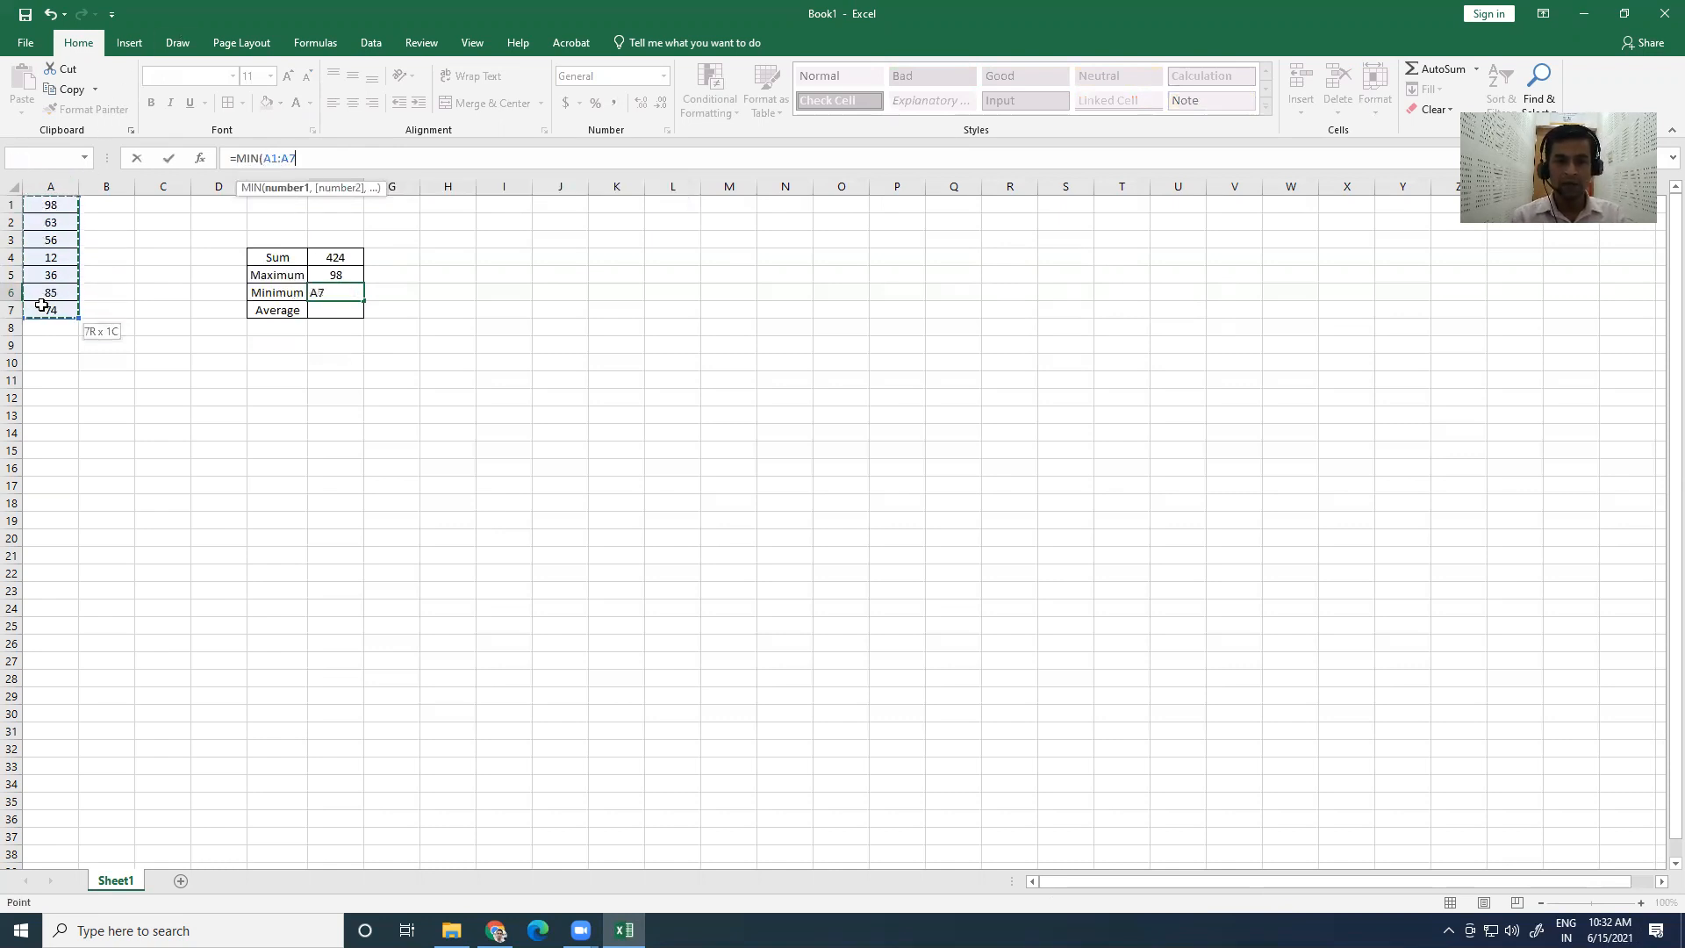
text())
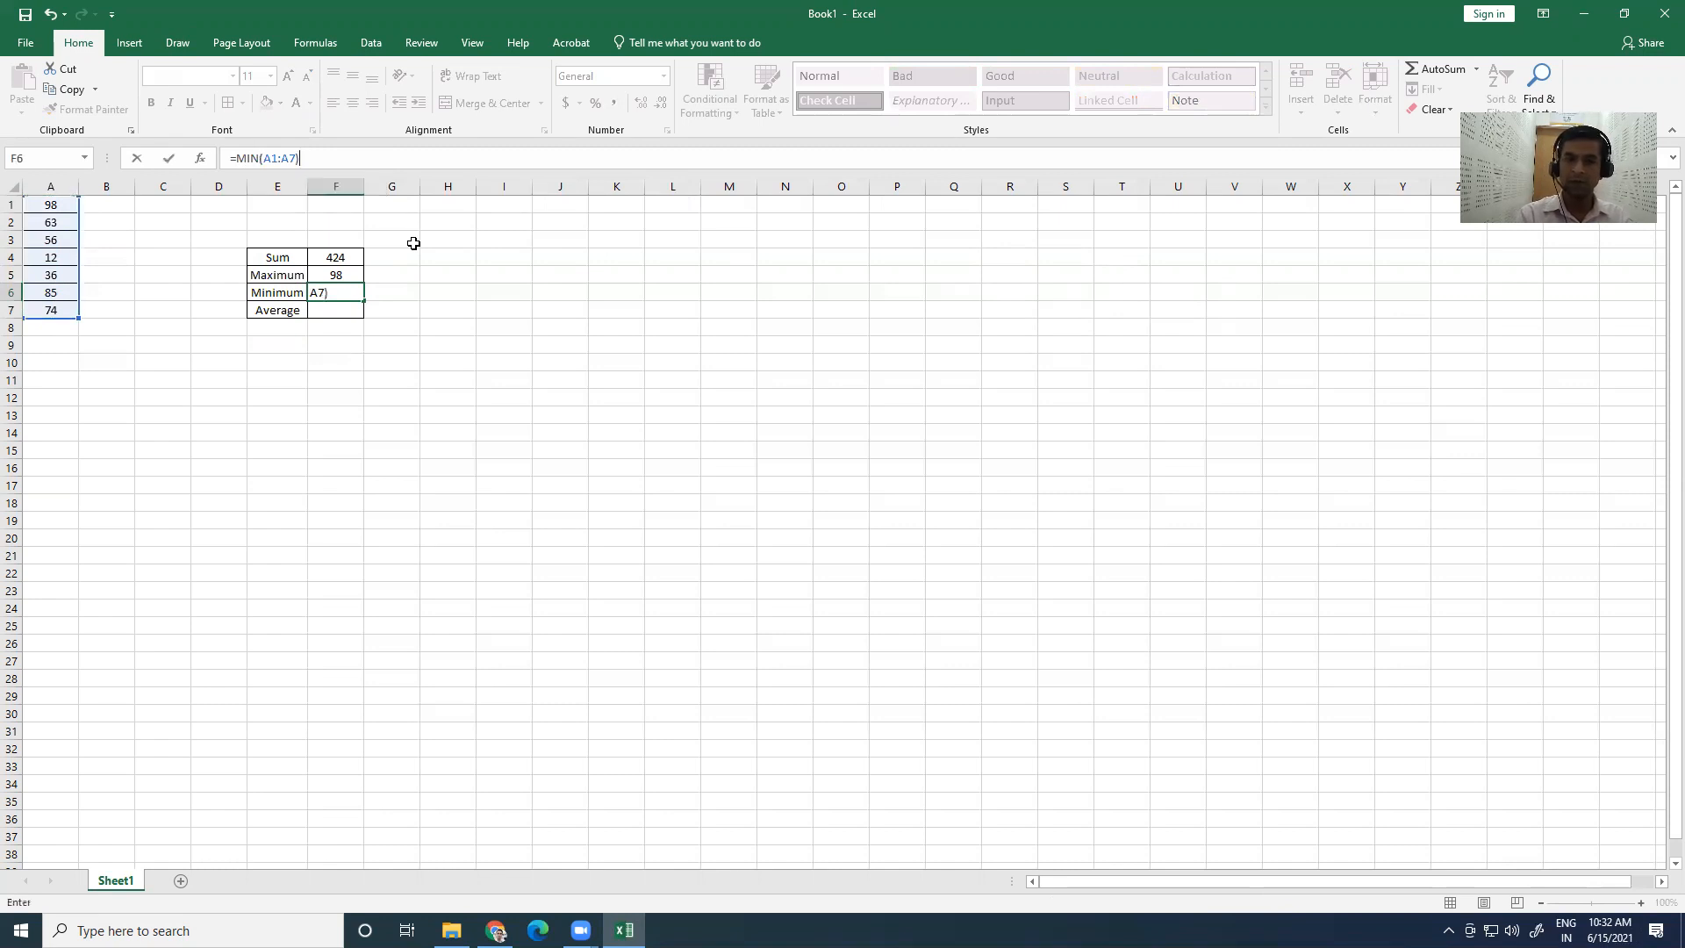
key(Return)
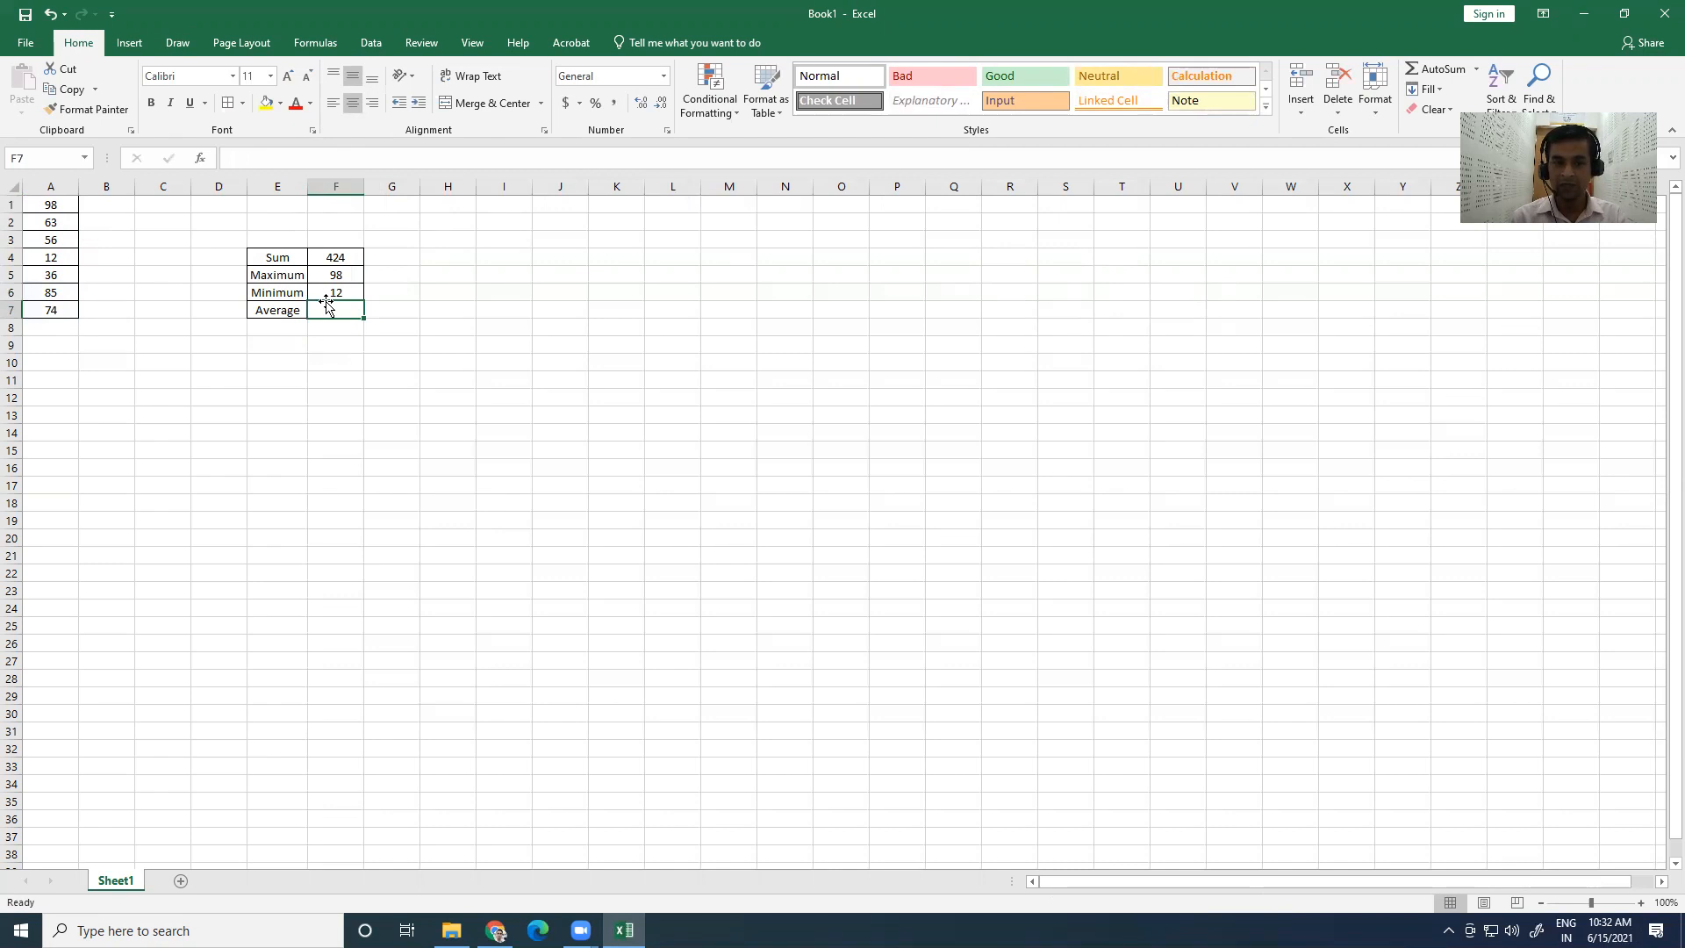
Step: Change the number in cell A3 to 6 and check the recalculated minimum in F6
drag(43, 205, 45, 312)
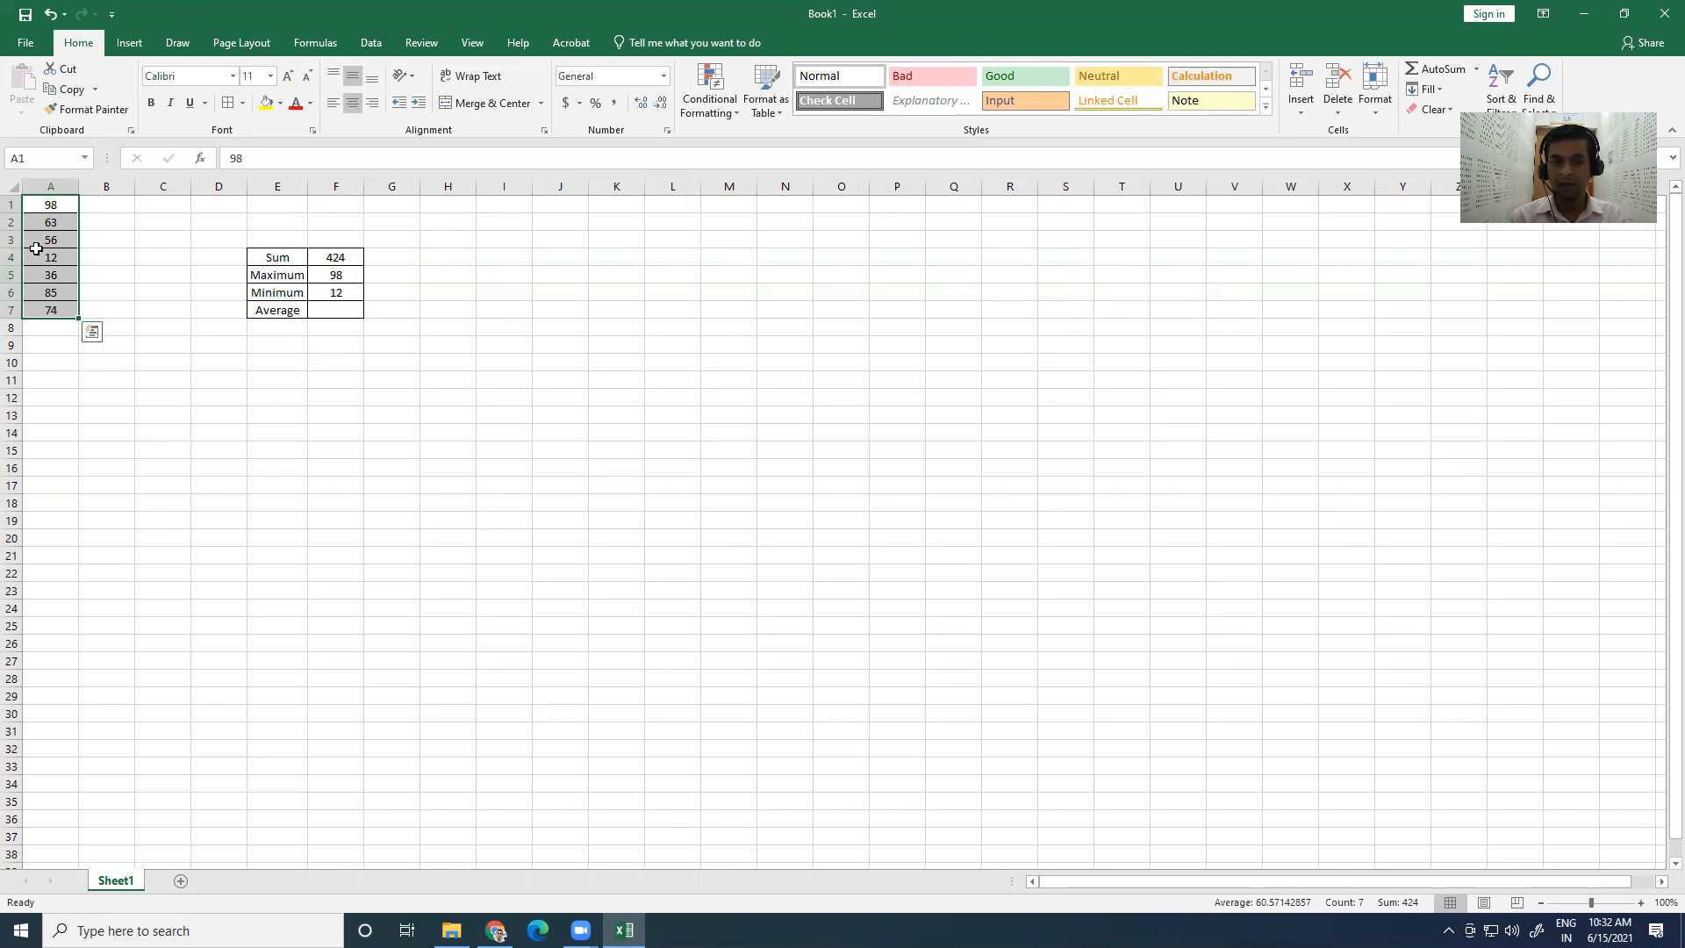
click(54, 294)
click(53, 240)
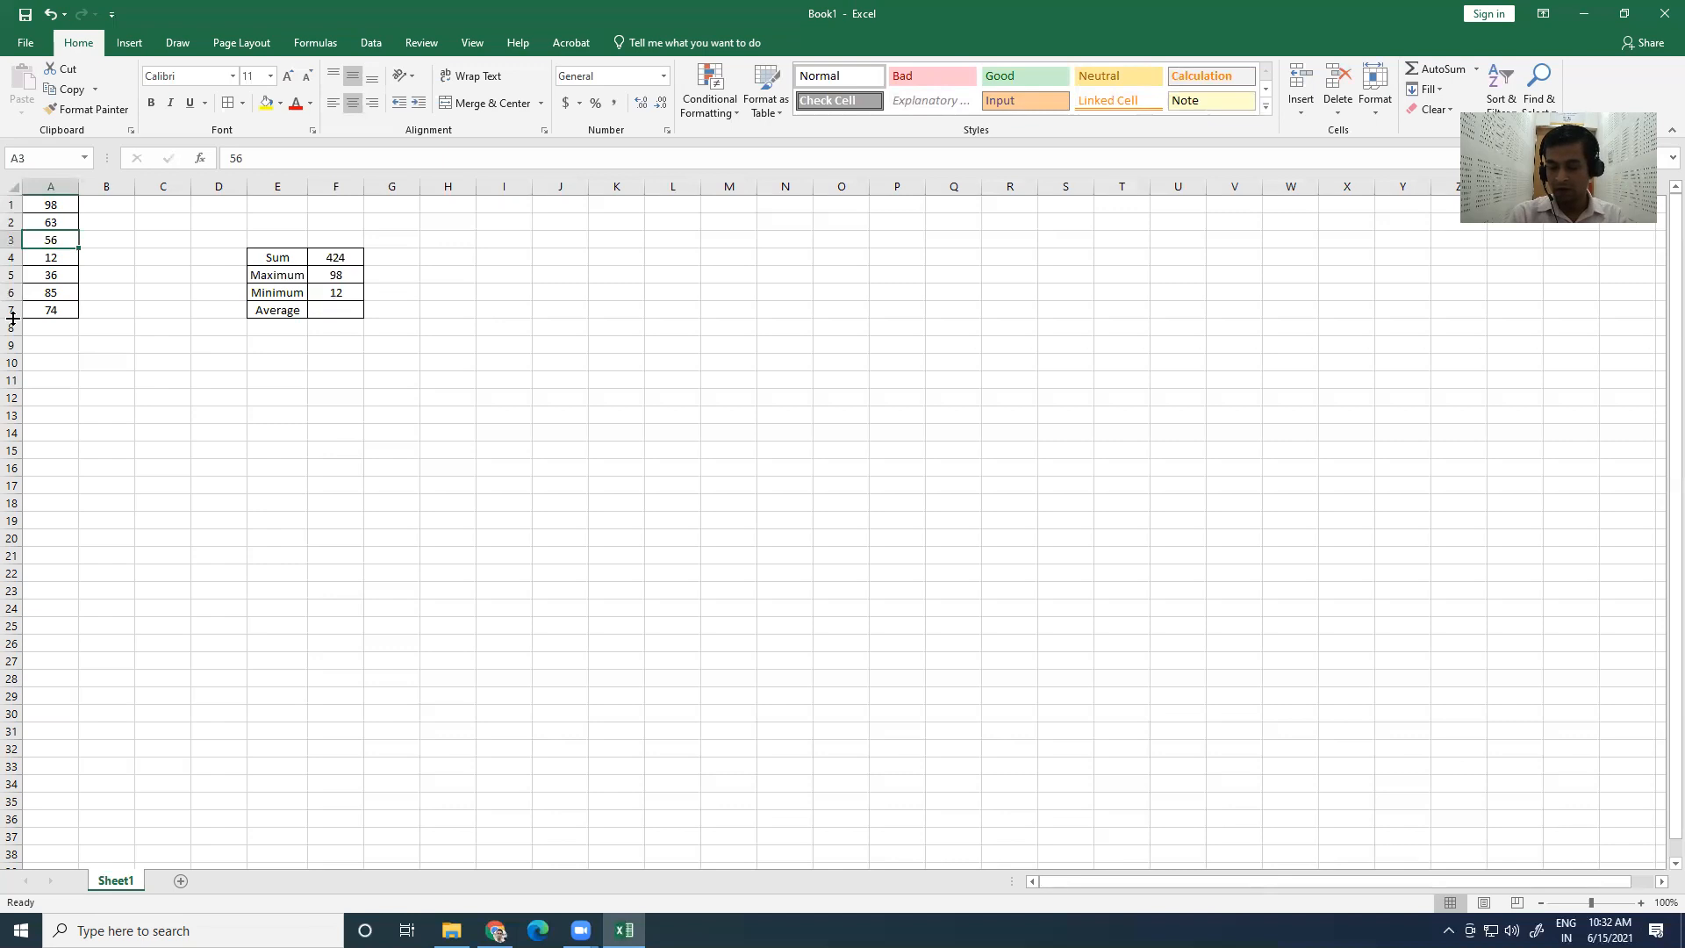
text(6)
click(165, 393)
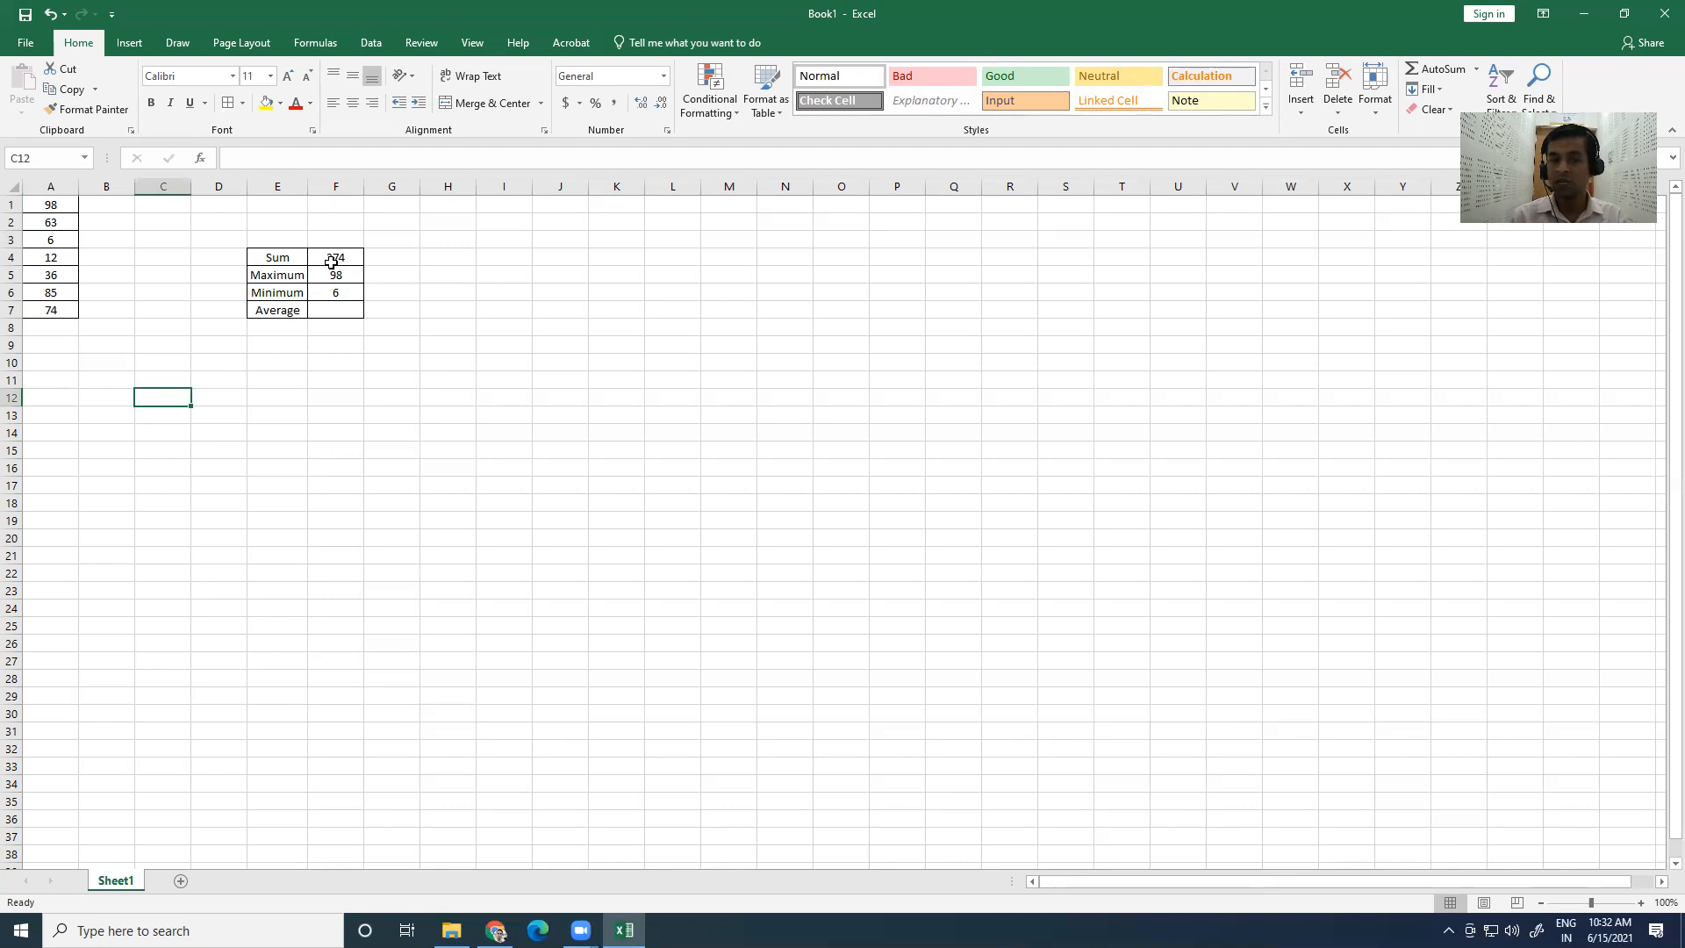
click(333, 292)
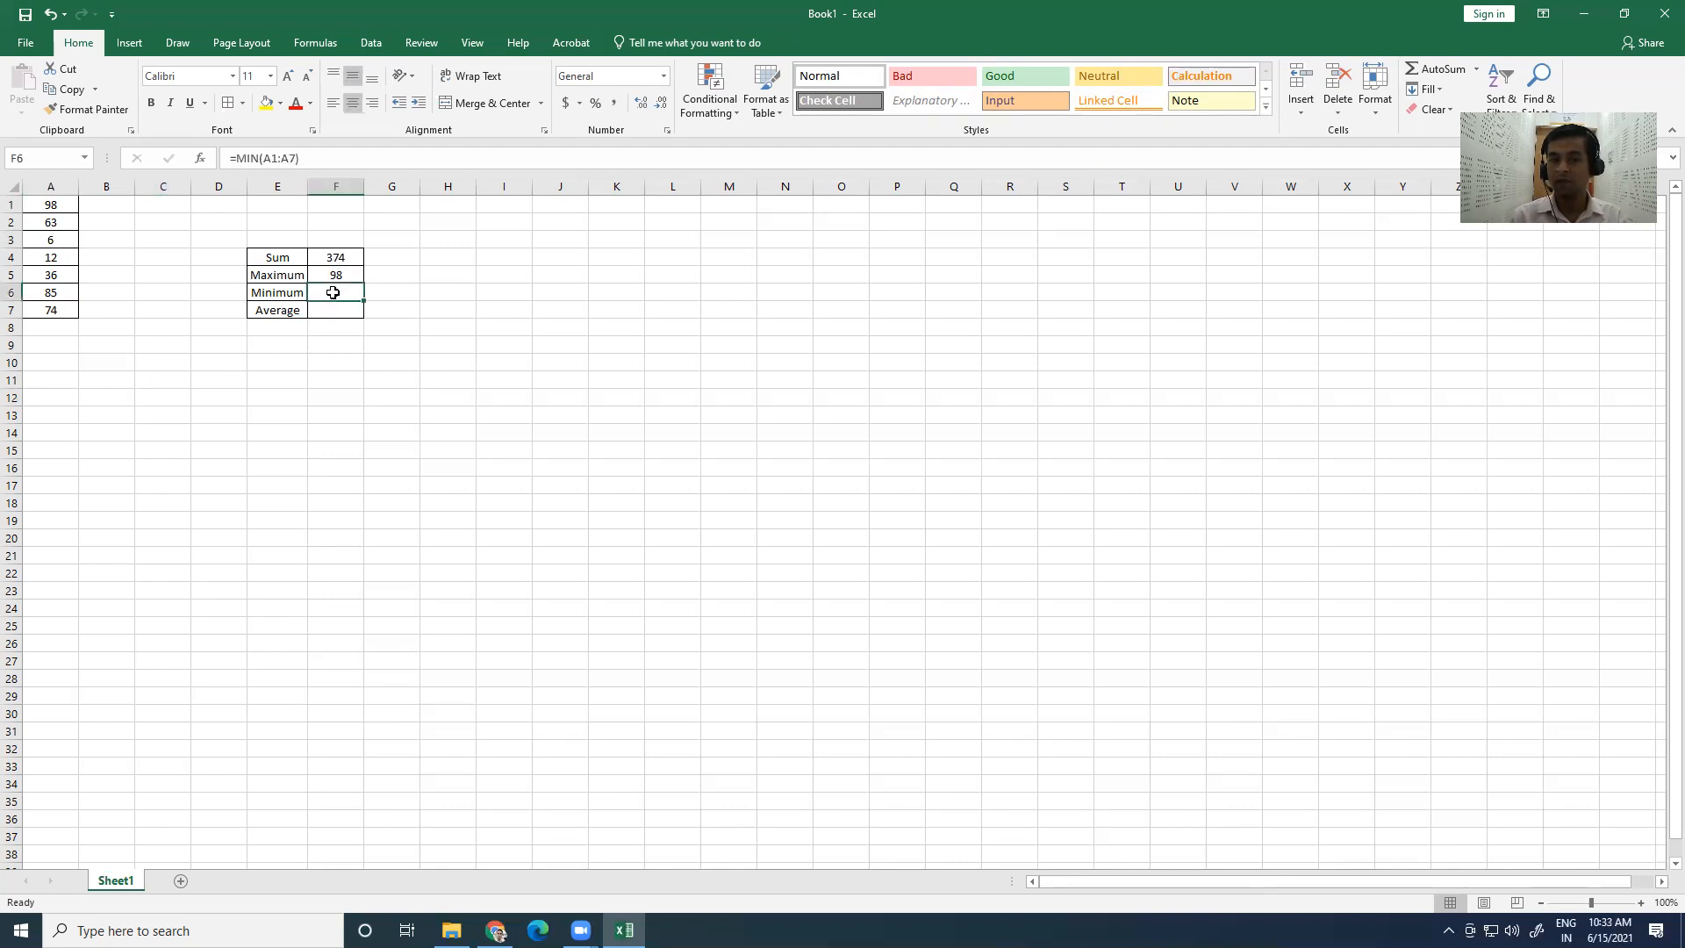
Step: Change the number in cell A1 to 298 and check the maximum in F5 against the numbers in A1:A7
click(36, 206)
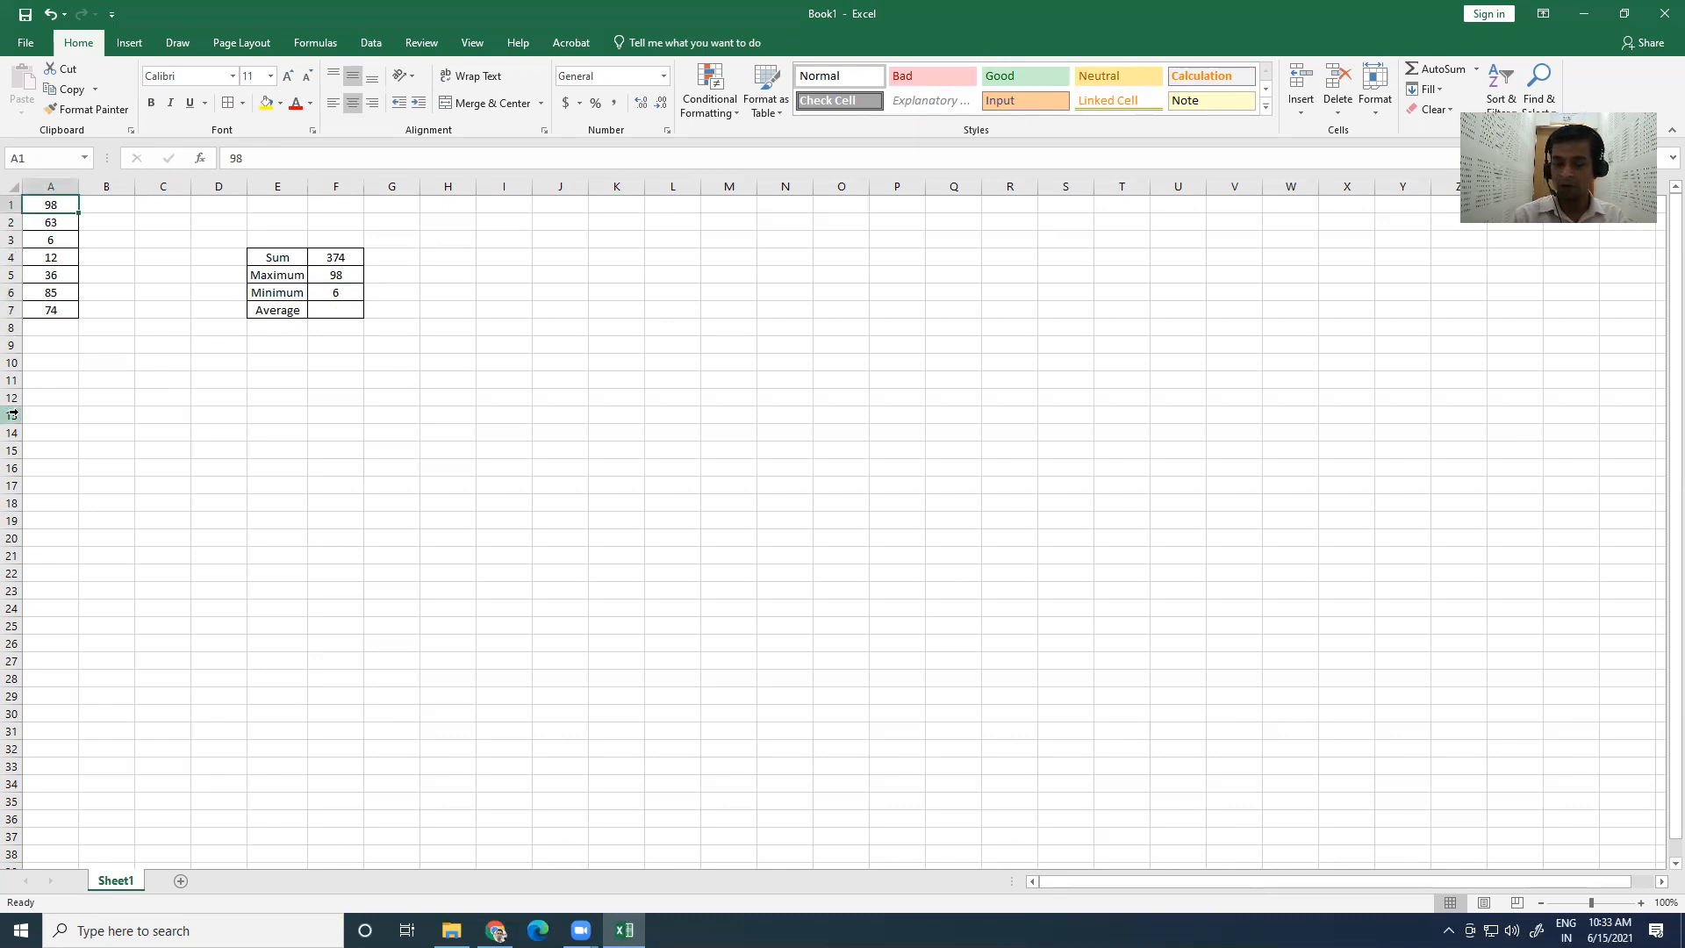
text(2)
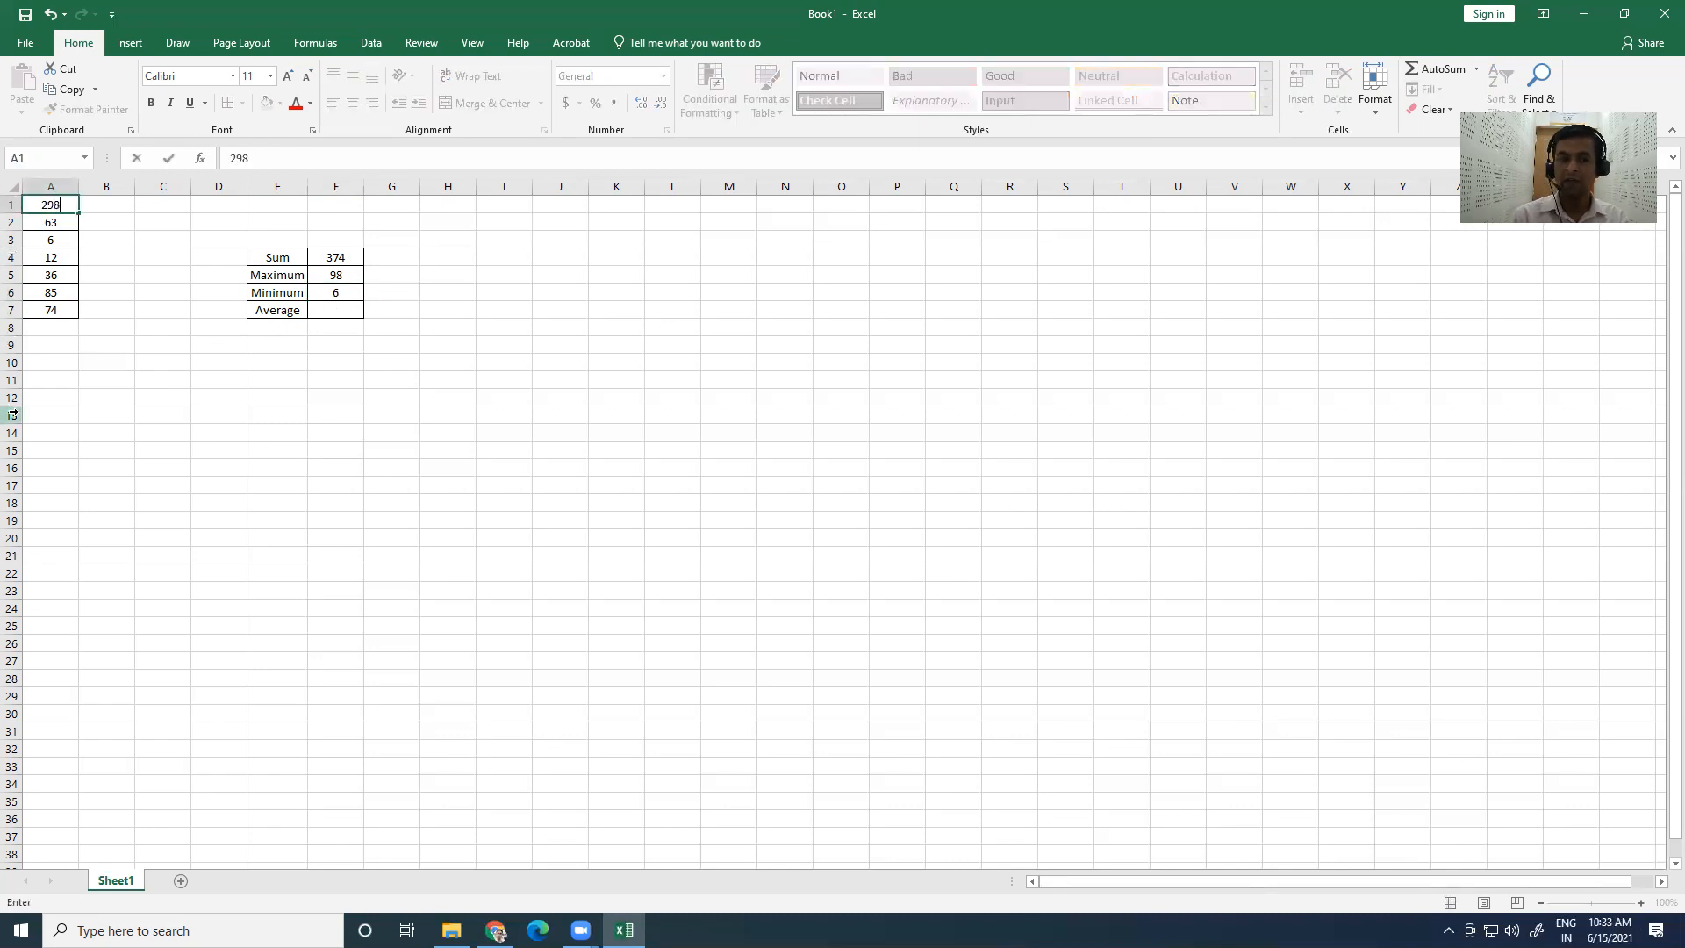
key(Return)
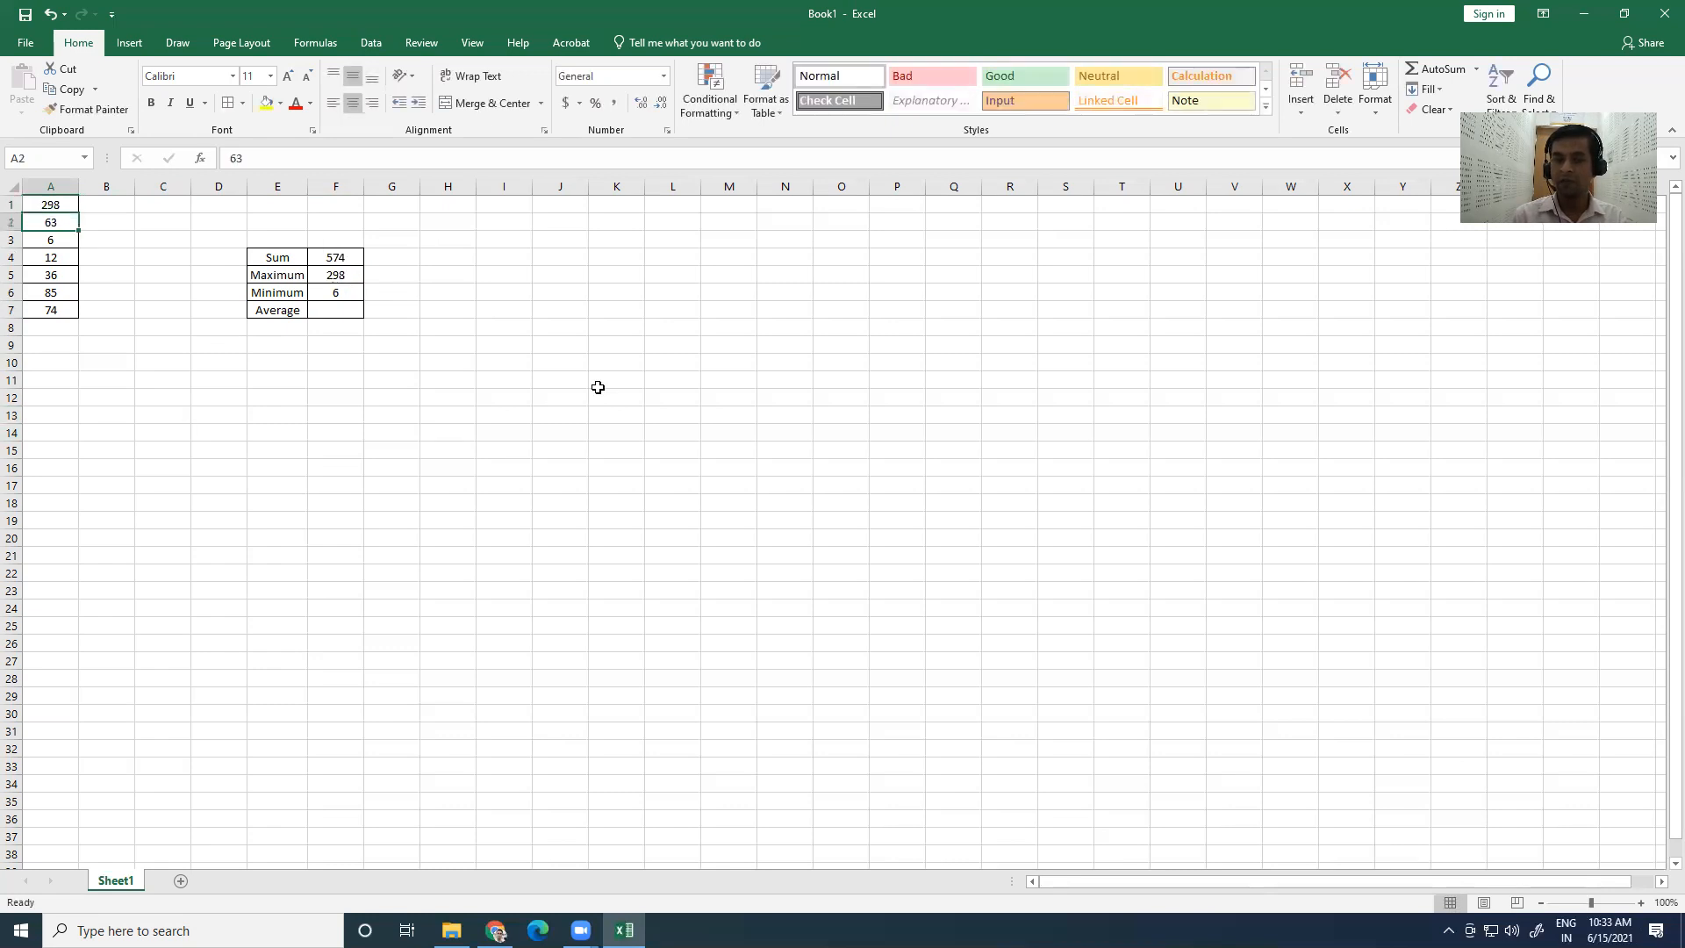
click(331, 275)
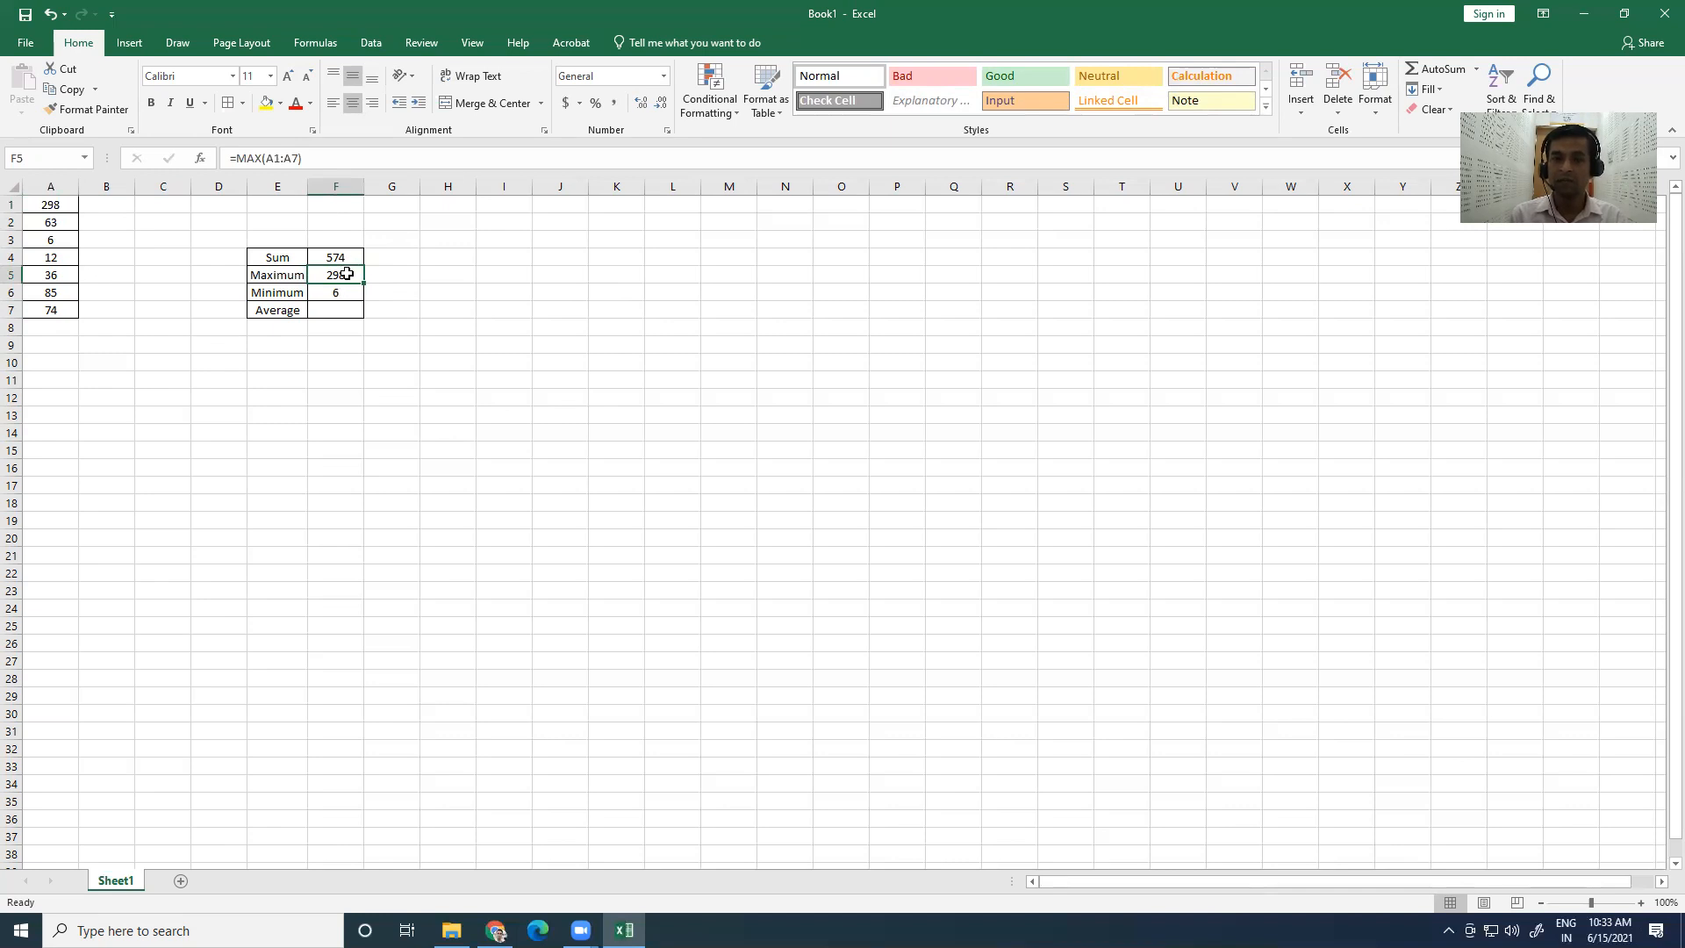
drag(51, 203, 51, 311)
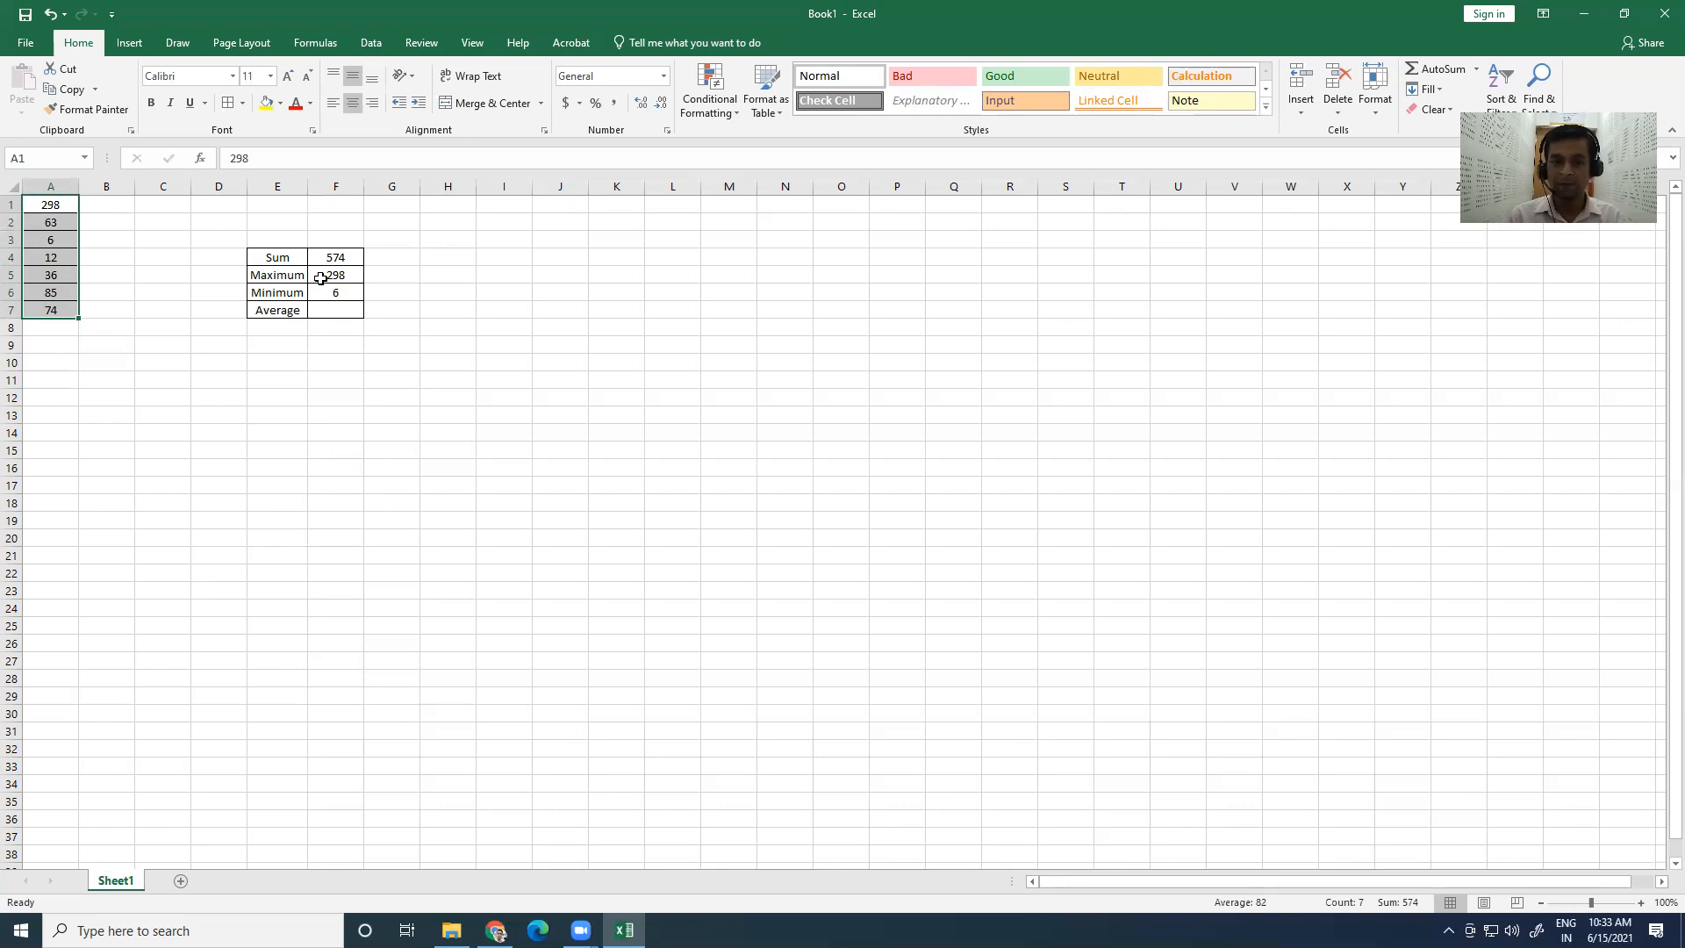
Step: Enter the formula =Average(A1:A7) in cell F7, beside the Average label
drag(339, 322, 342, 311)
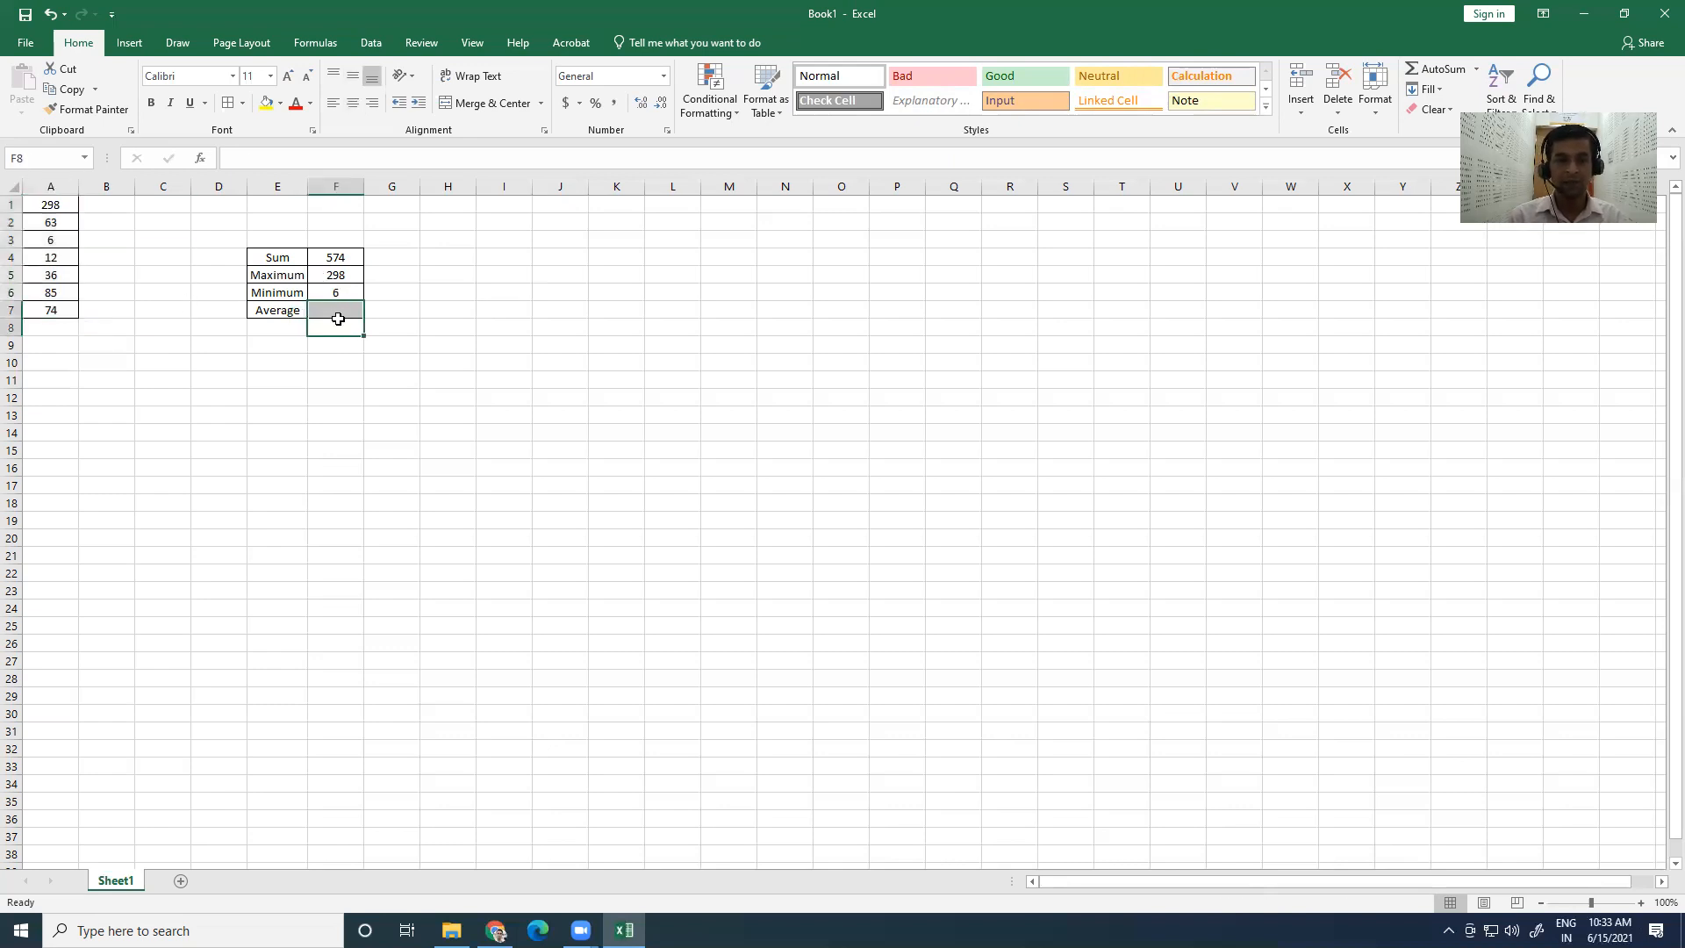
click(340, 311)
click(244, 159)
text(=)
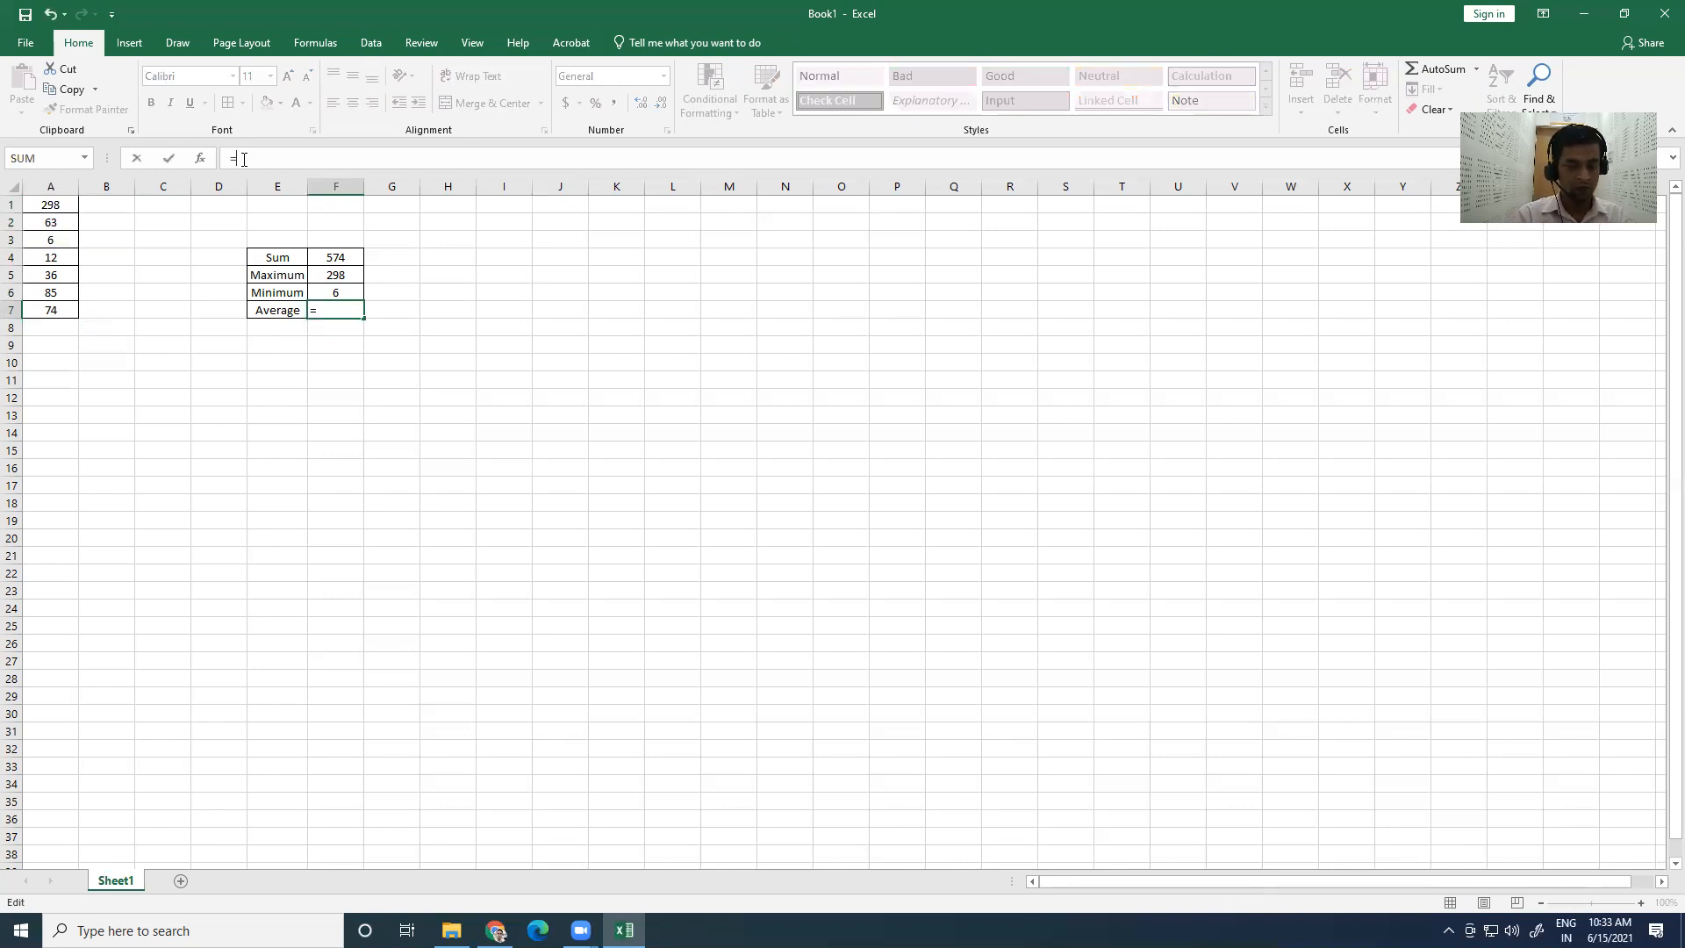
text(Average)
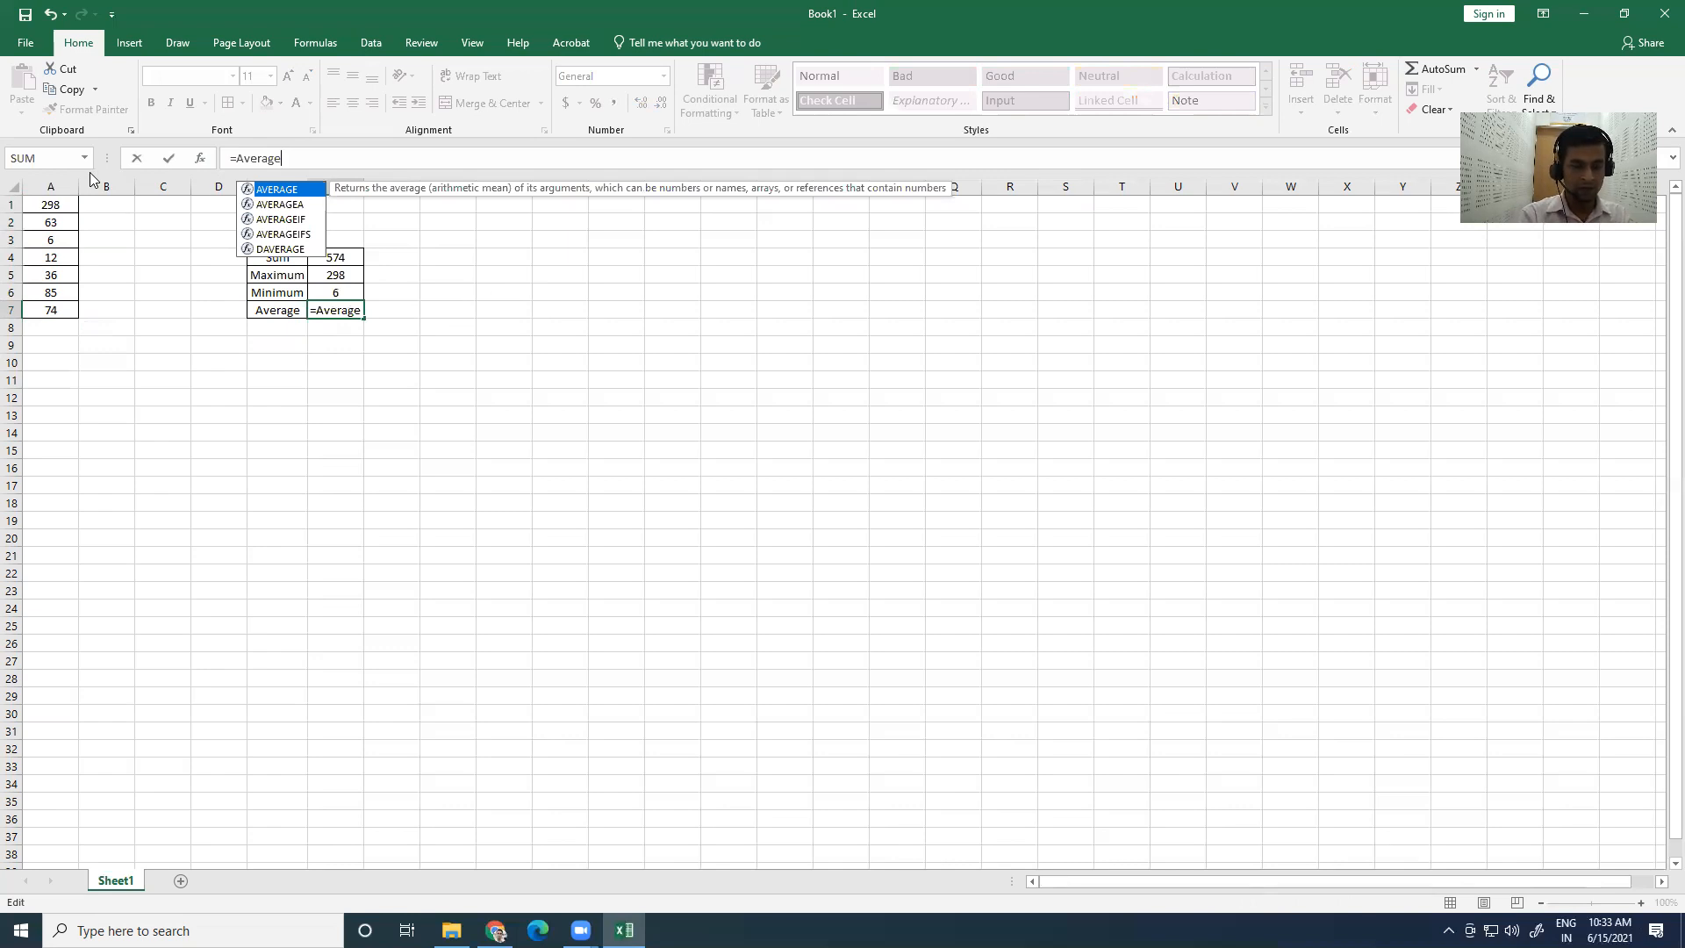
text(()
drag(48, 209, 50, 310)
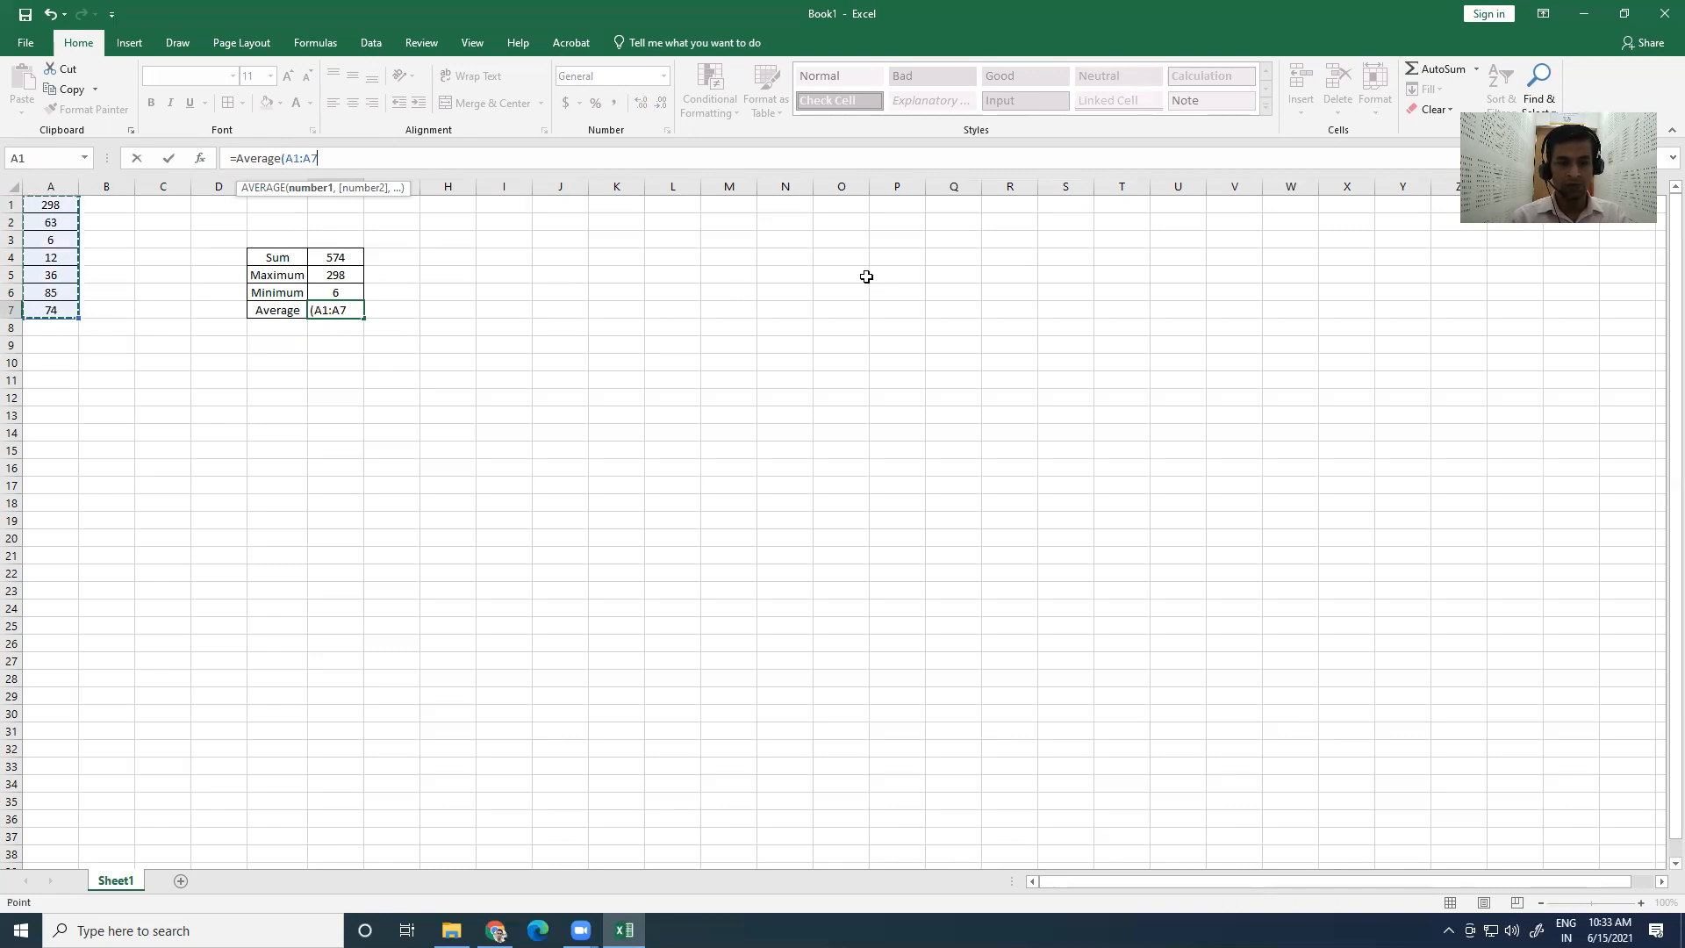
text())
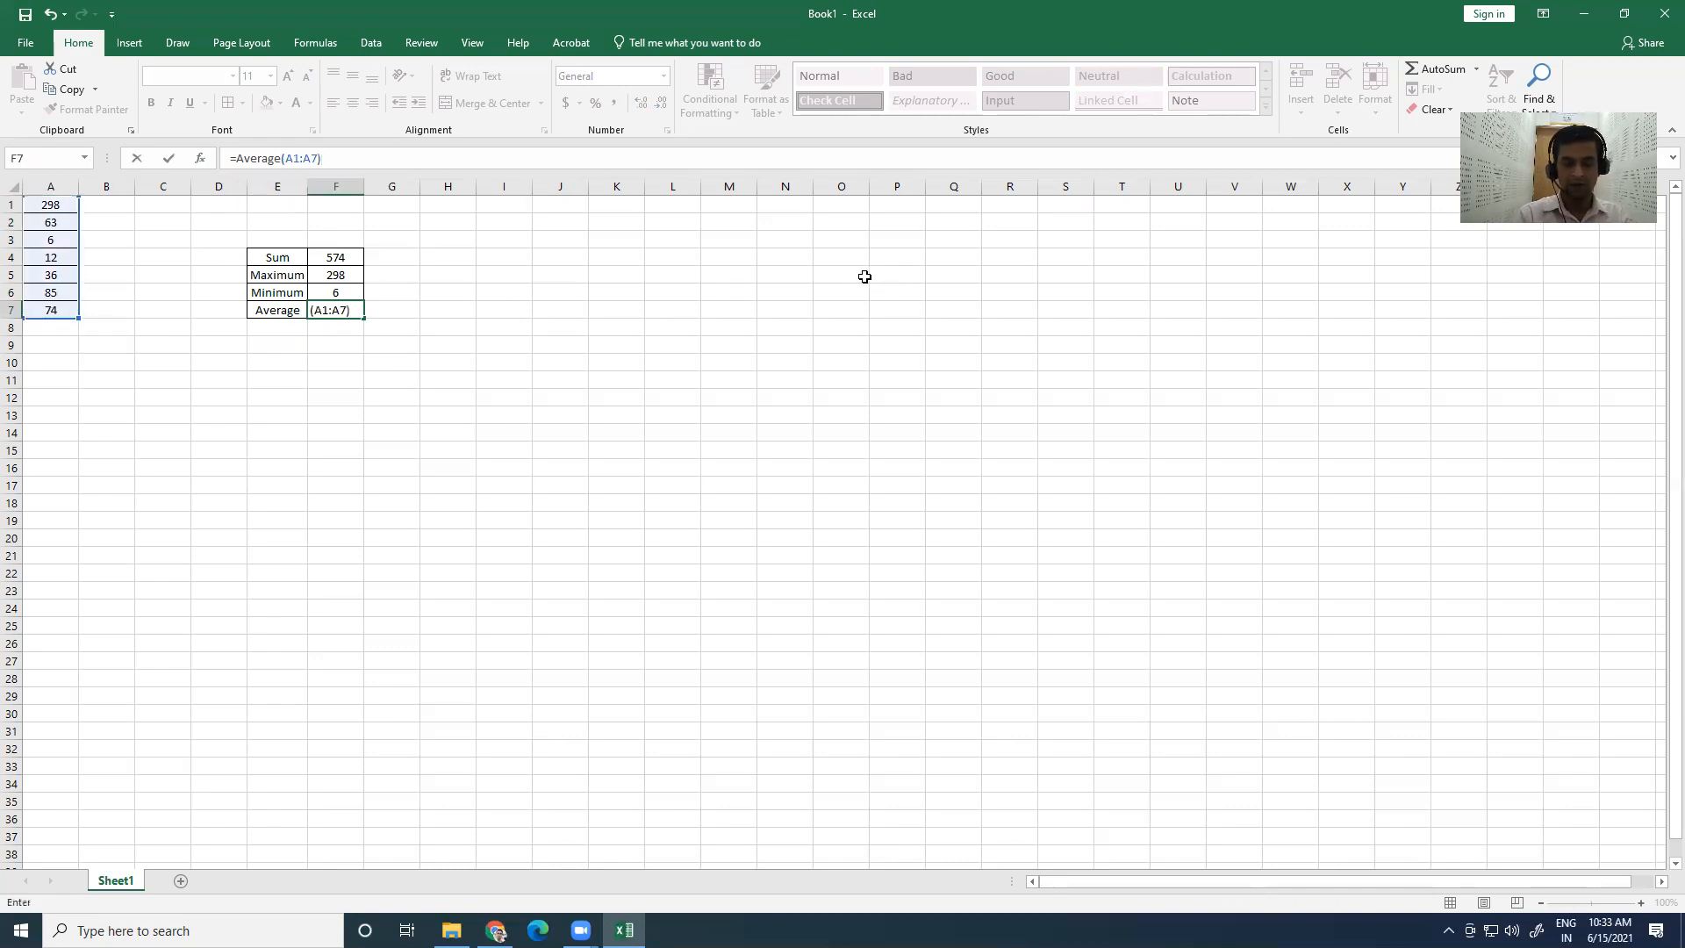
key(Return)
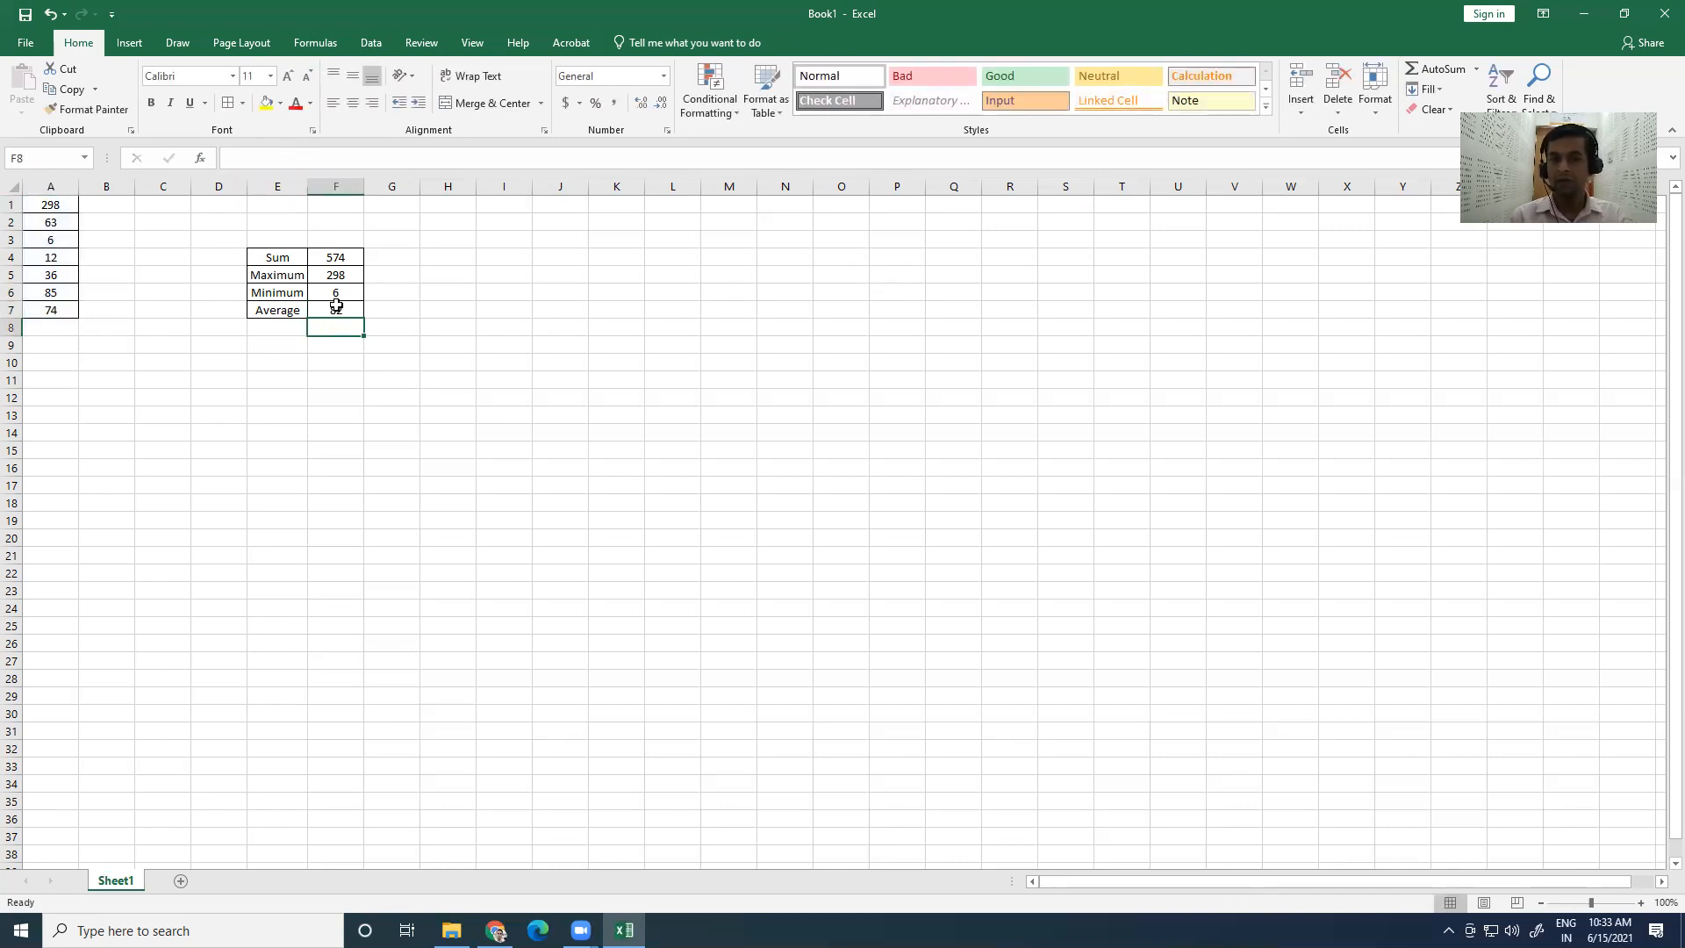
Step: Extend the summary table by applying all borders to the empty cells G4:I7
click(337, 257)
drag(392, 255, 516, 303)
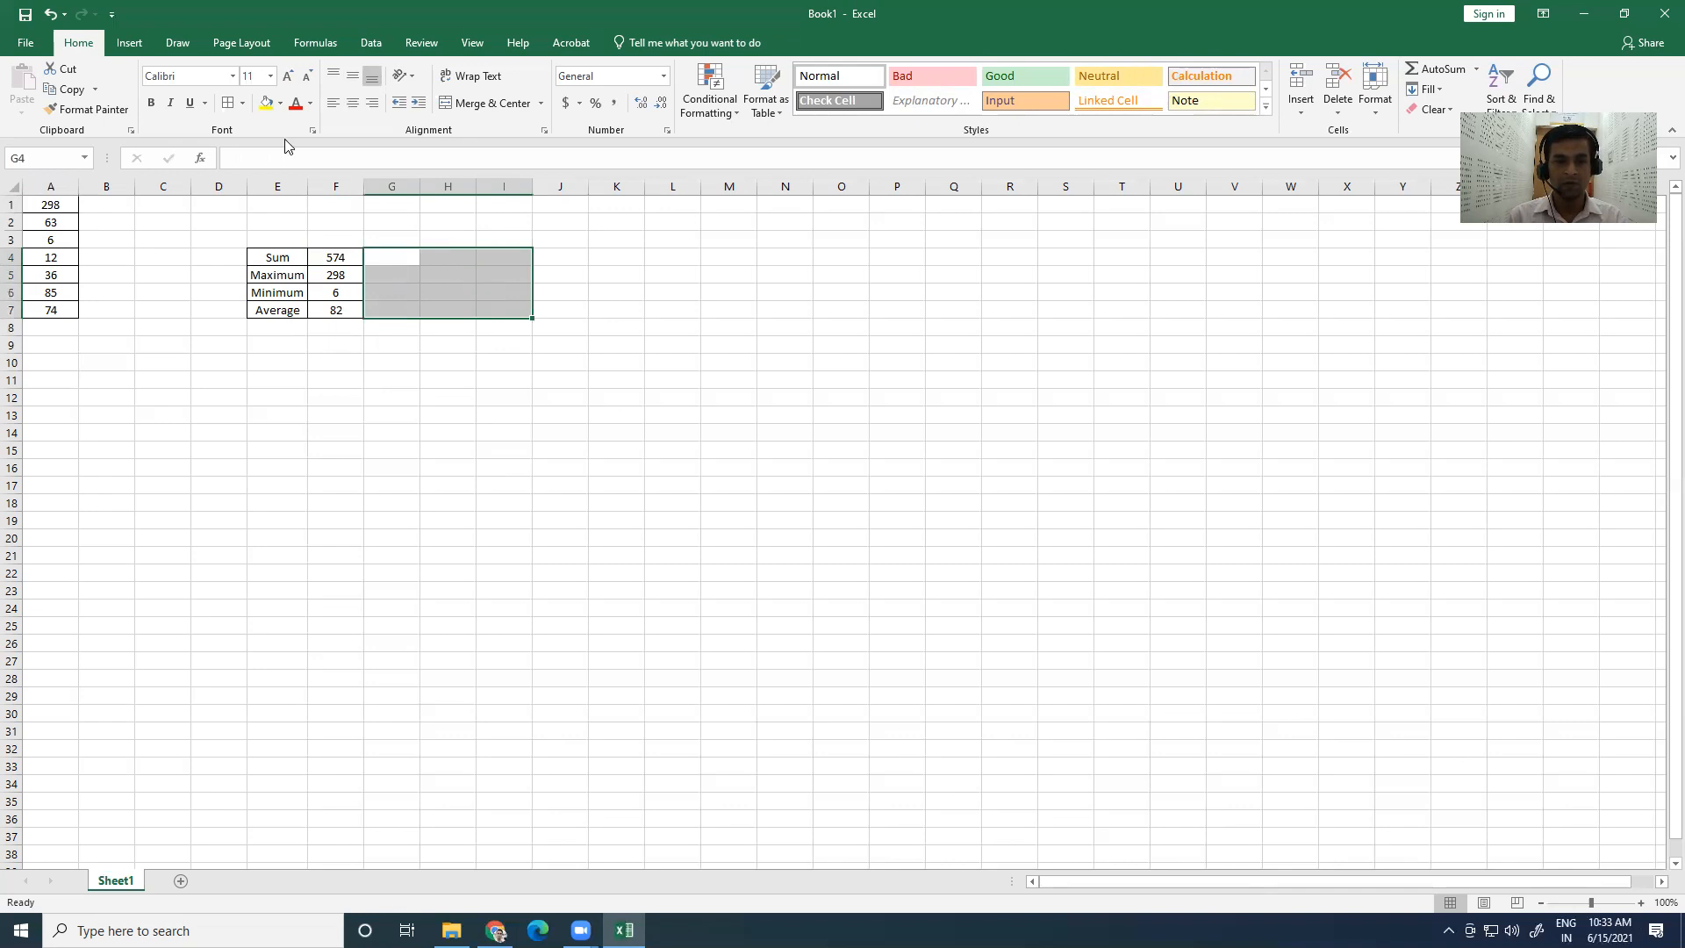
click(242, 103)
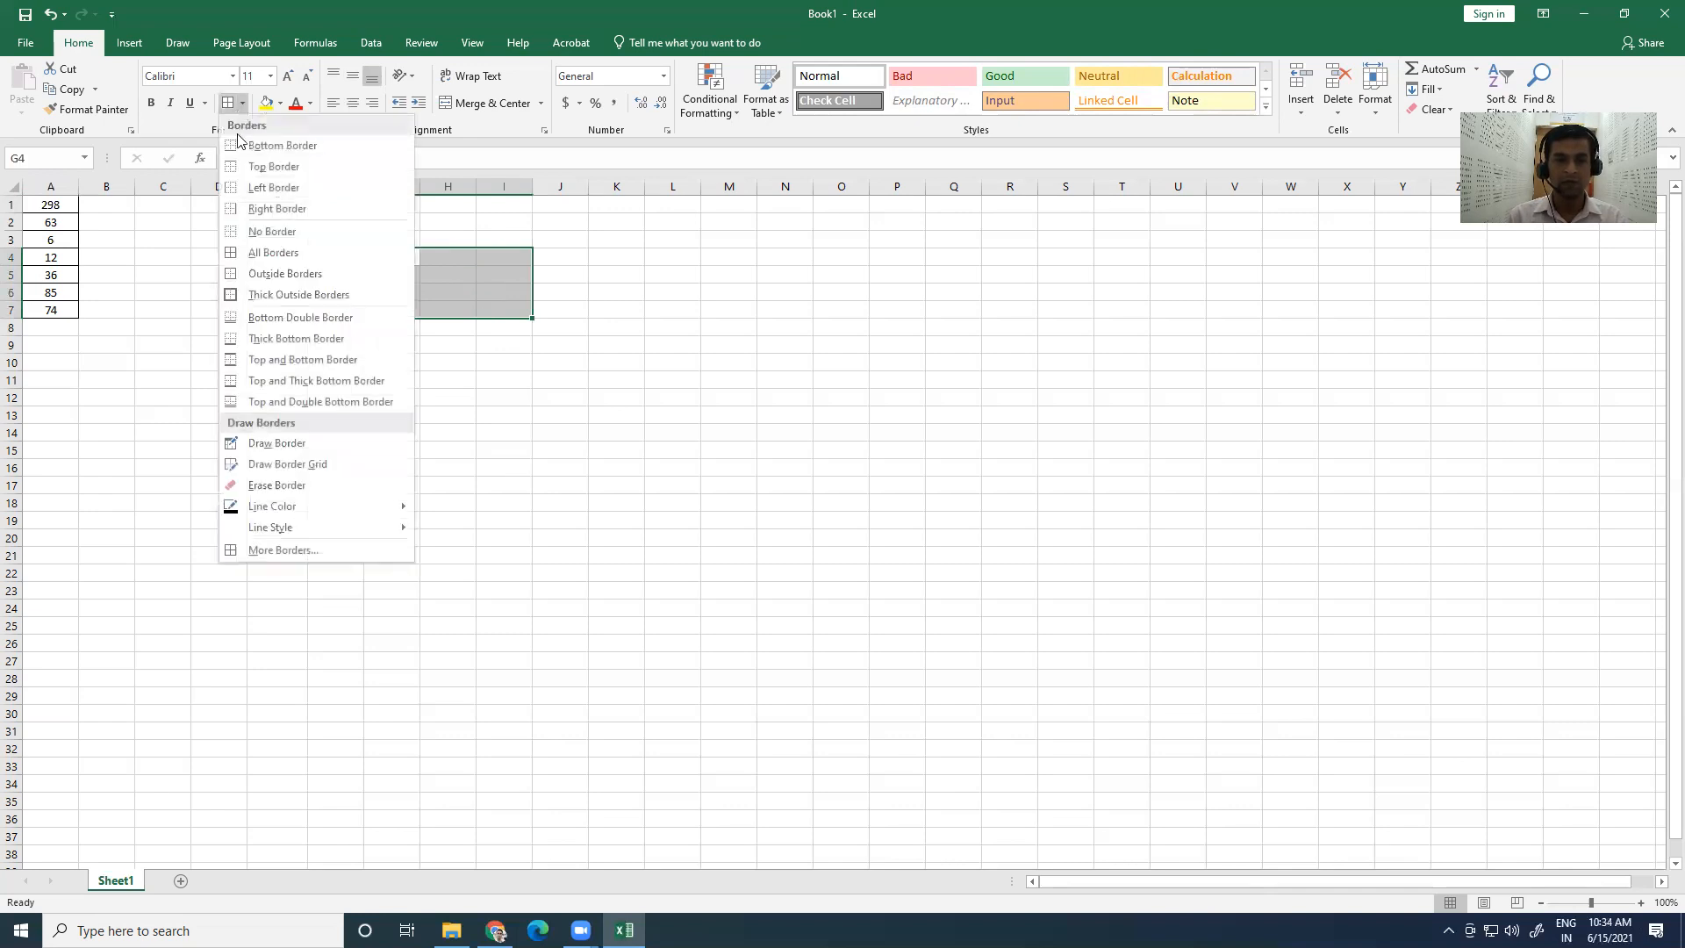
click(281, 249)
click(402, 418)
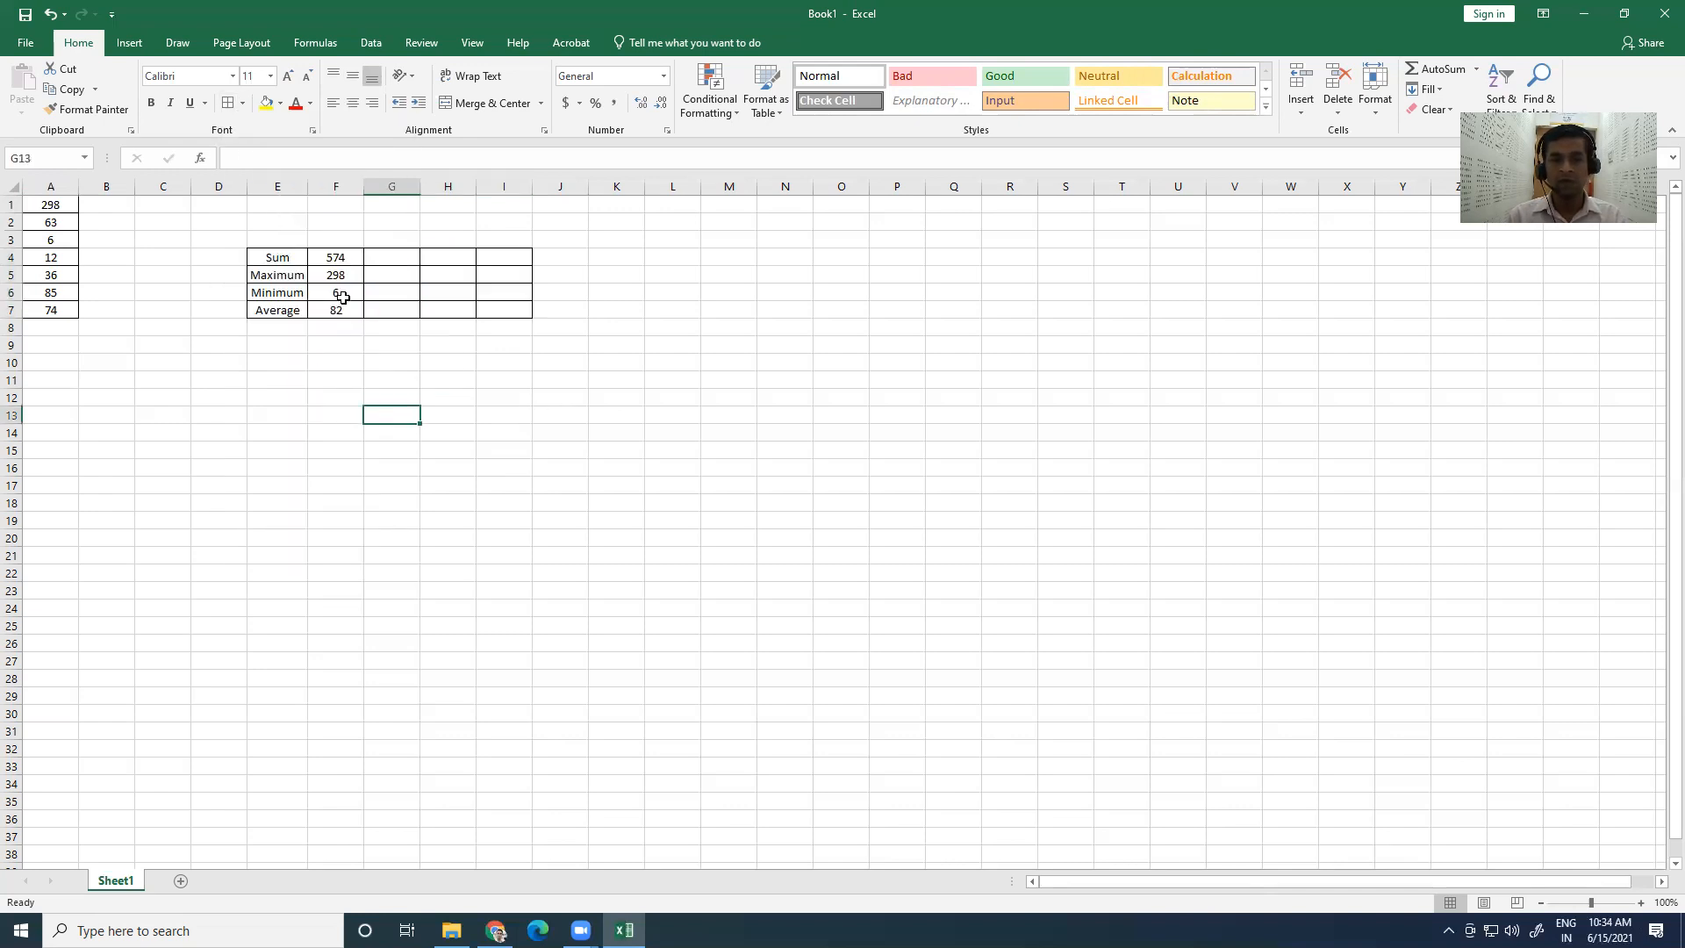
click(396, 256)
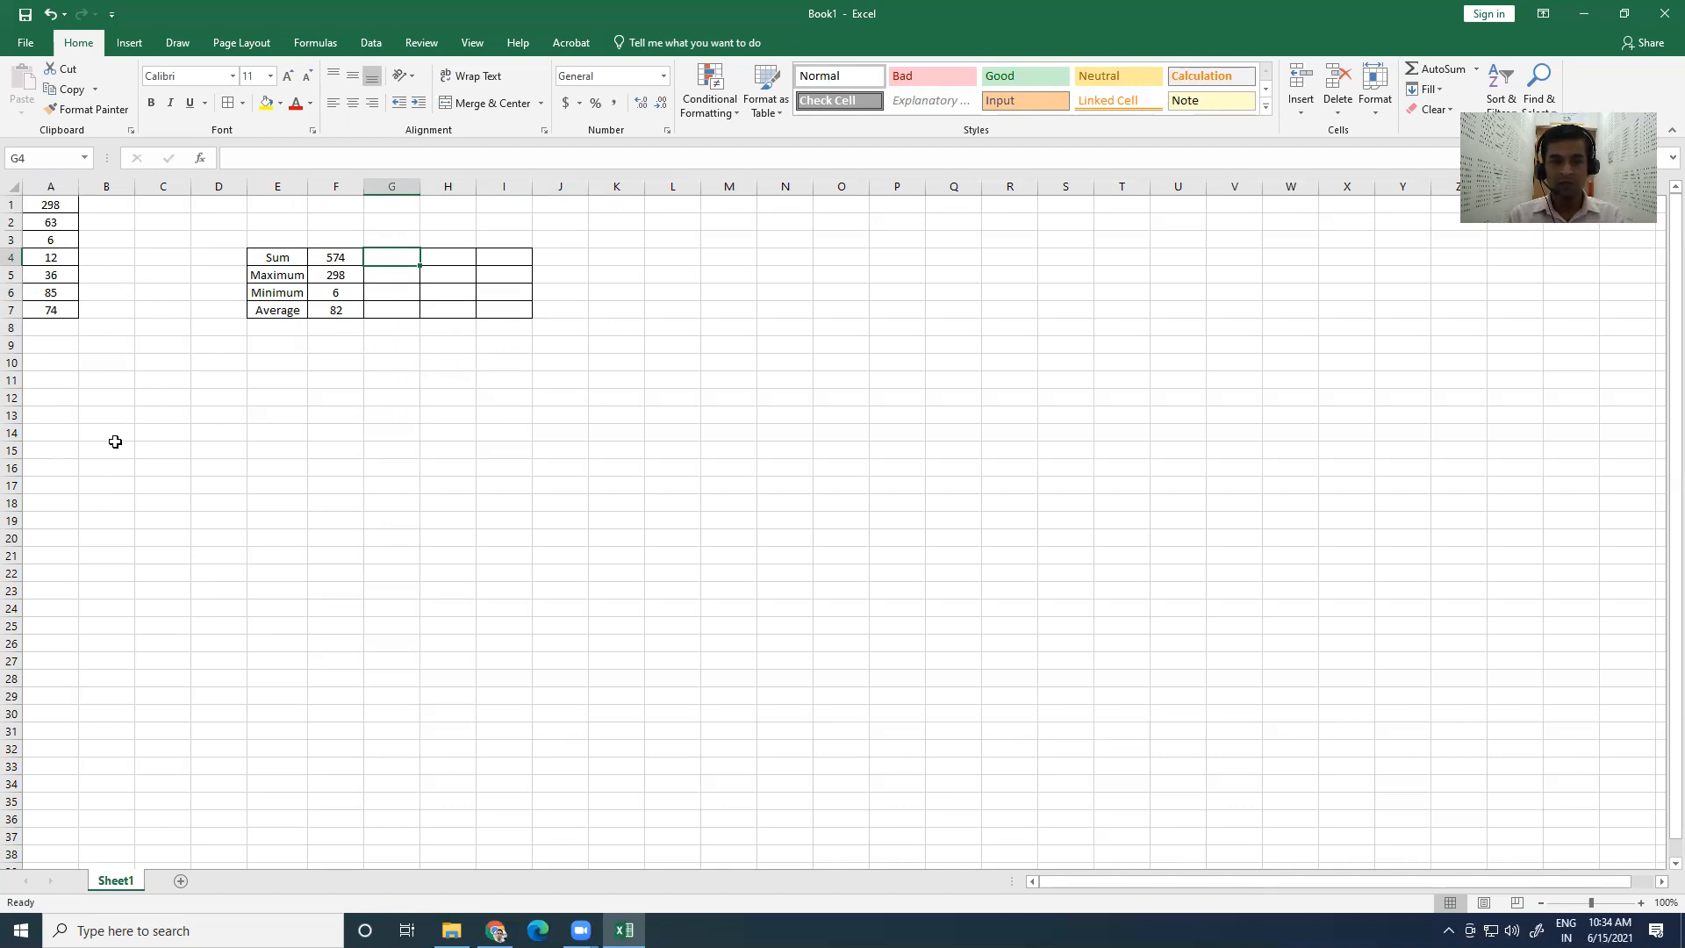
Step: Enter the number 10 in cell A15, below the A1:A7 list
click(42, 453)
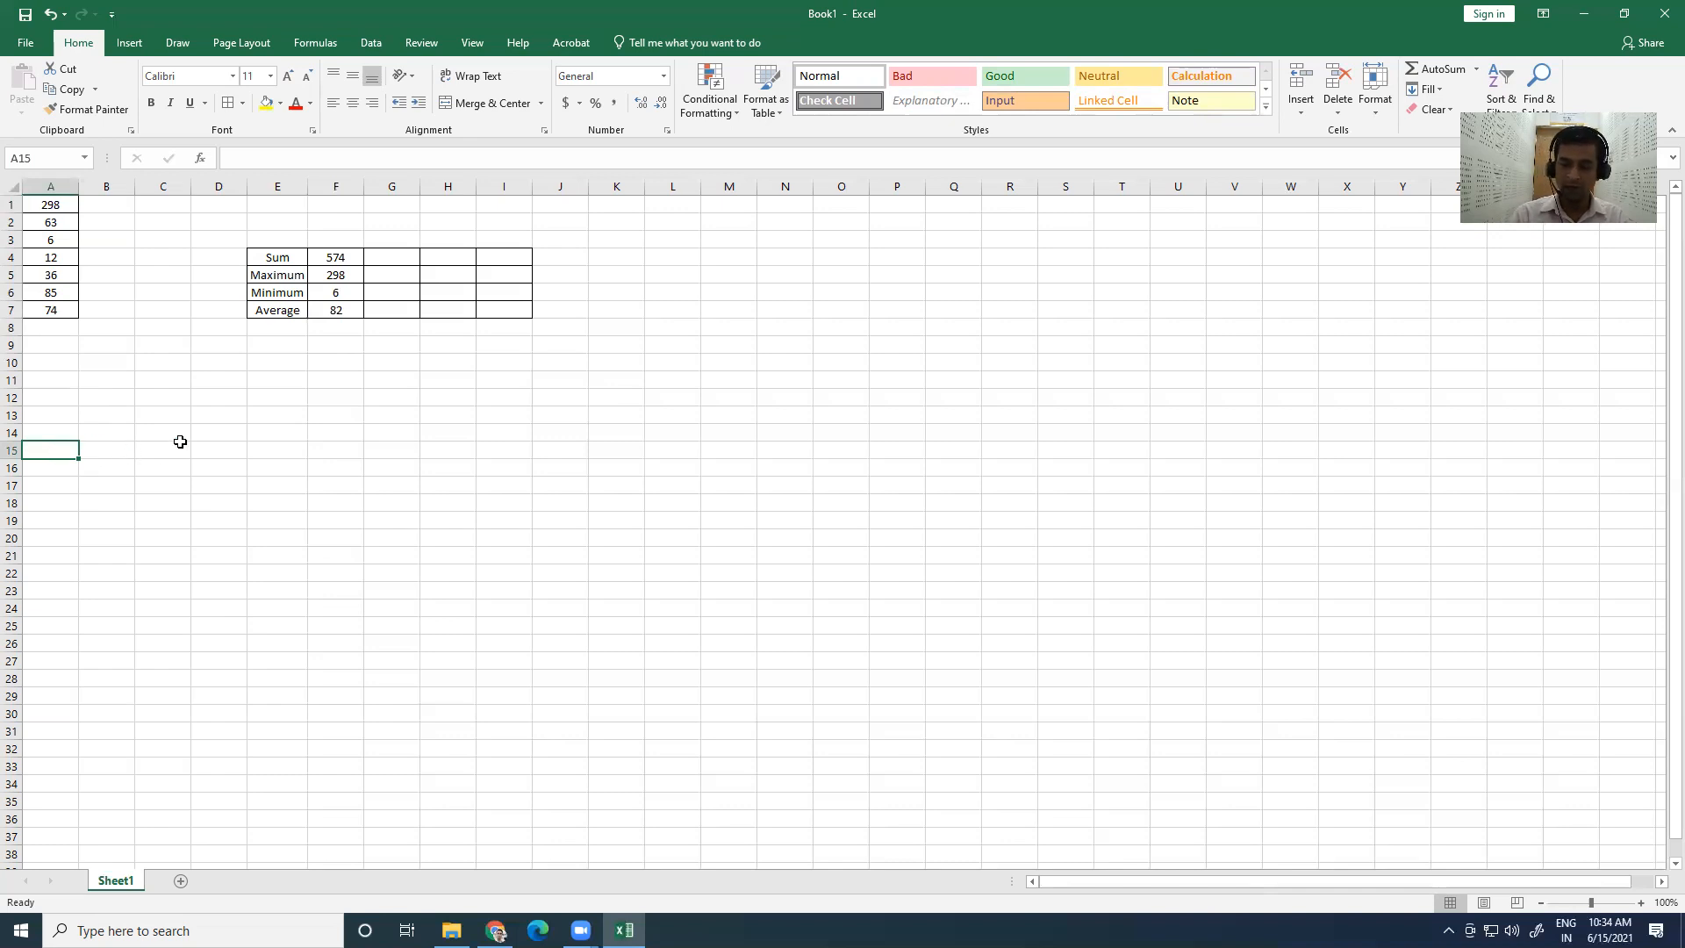
text(10)
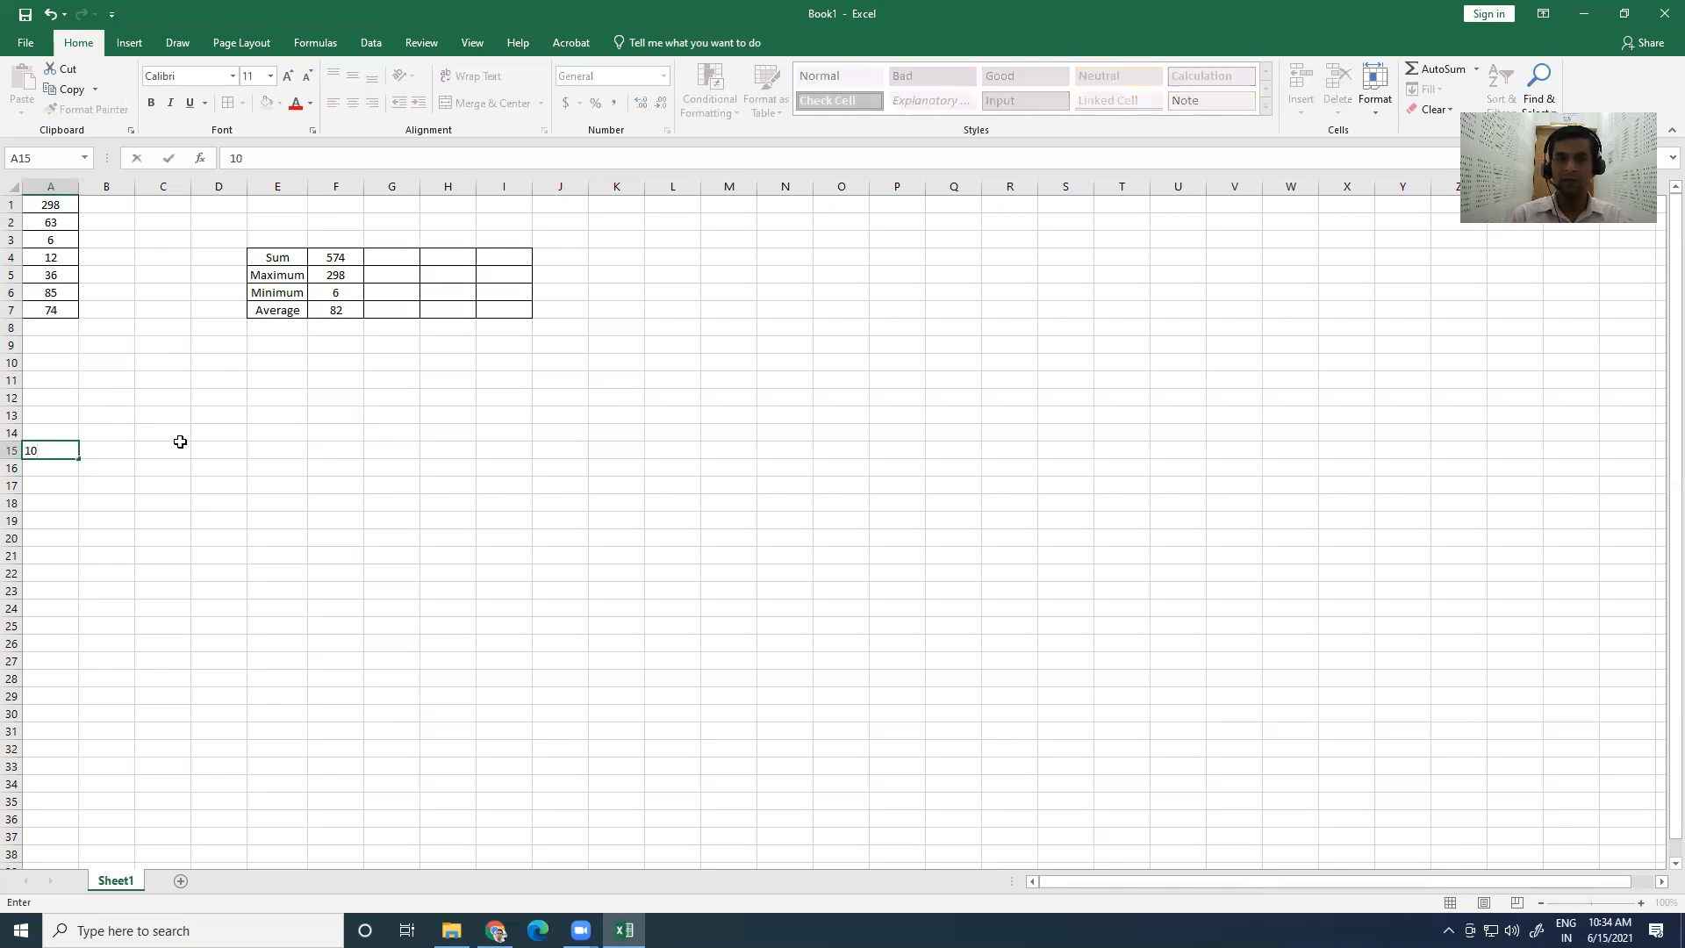
click(73, 486)
Step: Apply all borders to cell A15 and align its content to the center and middle
click(45, 448)
click(240, 105)
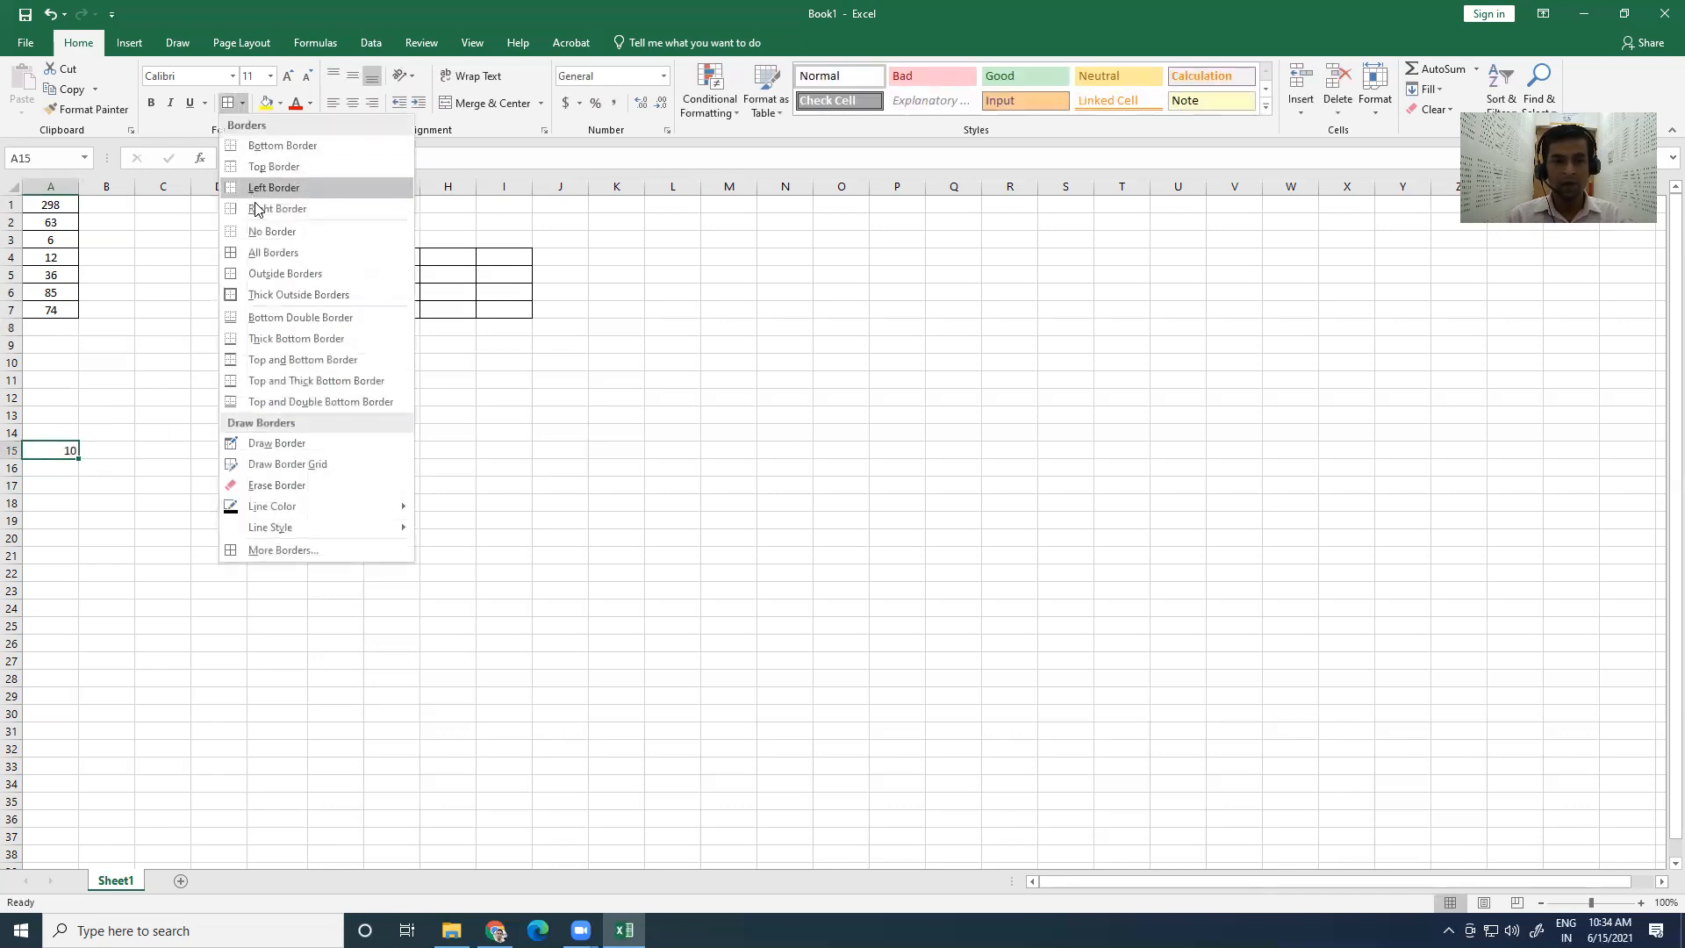
click(265, 248)
click(352, 103)
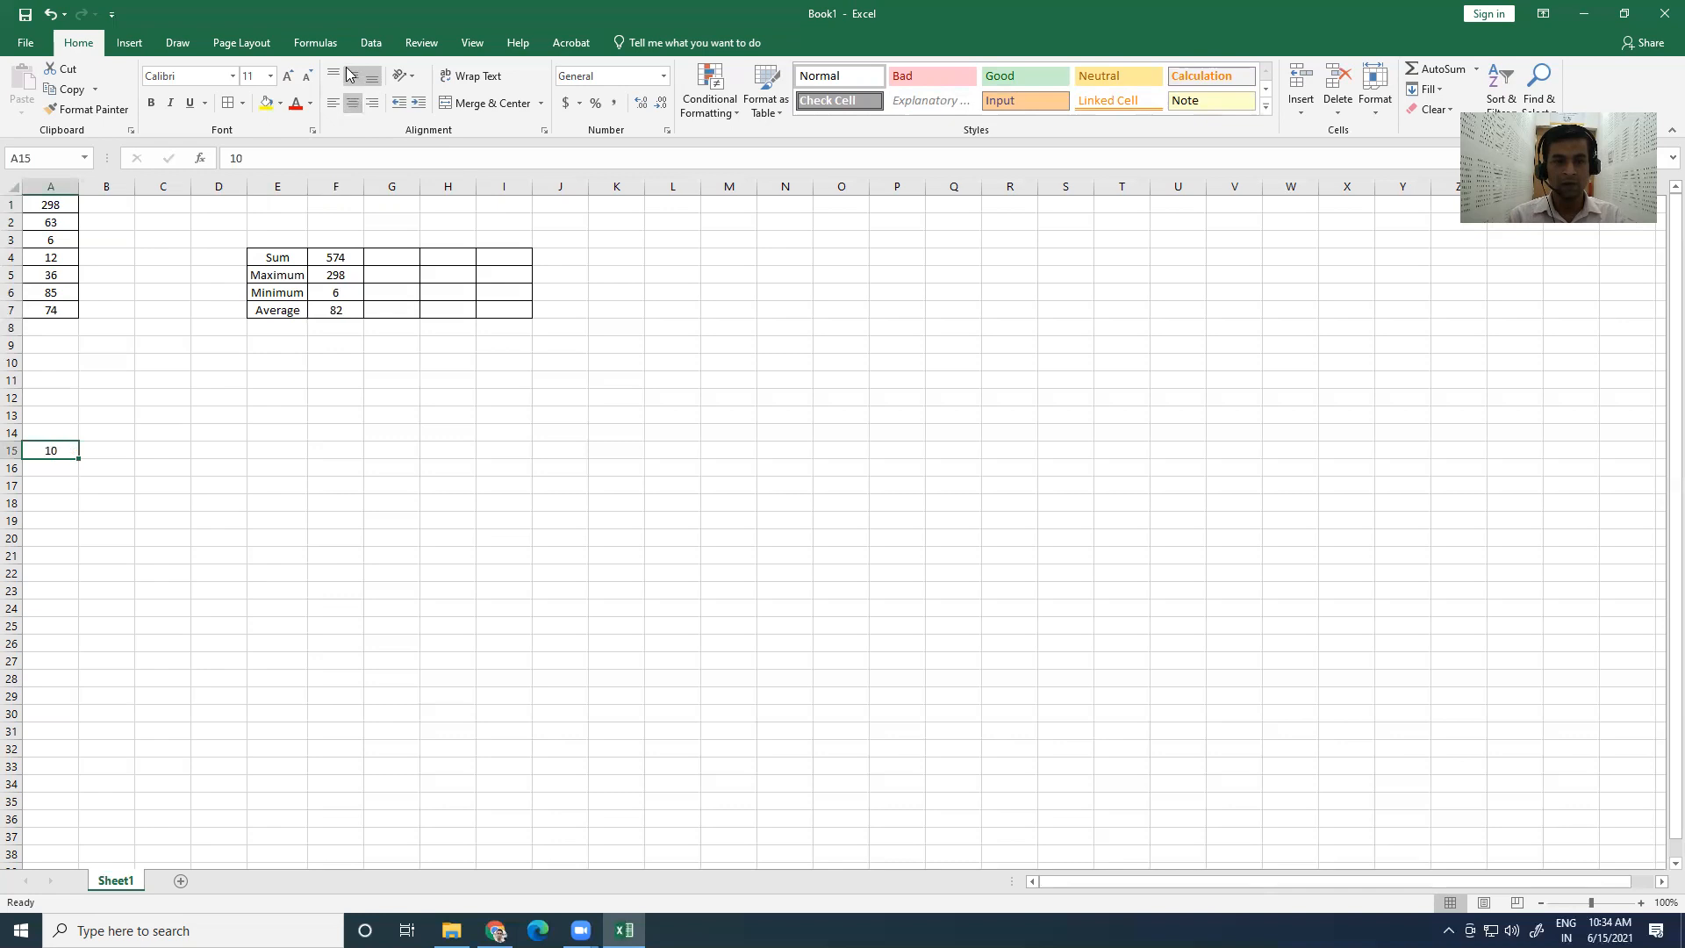
click(352, 76)
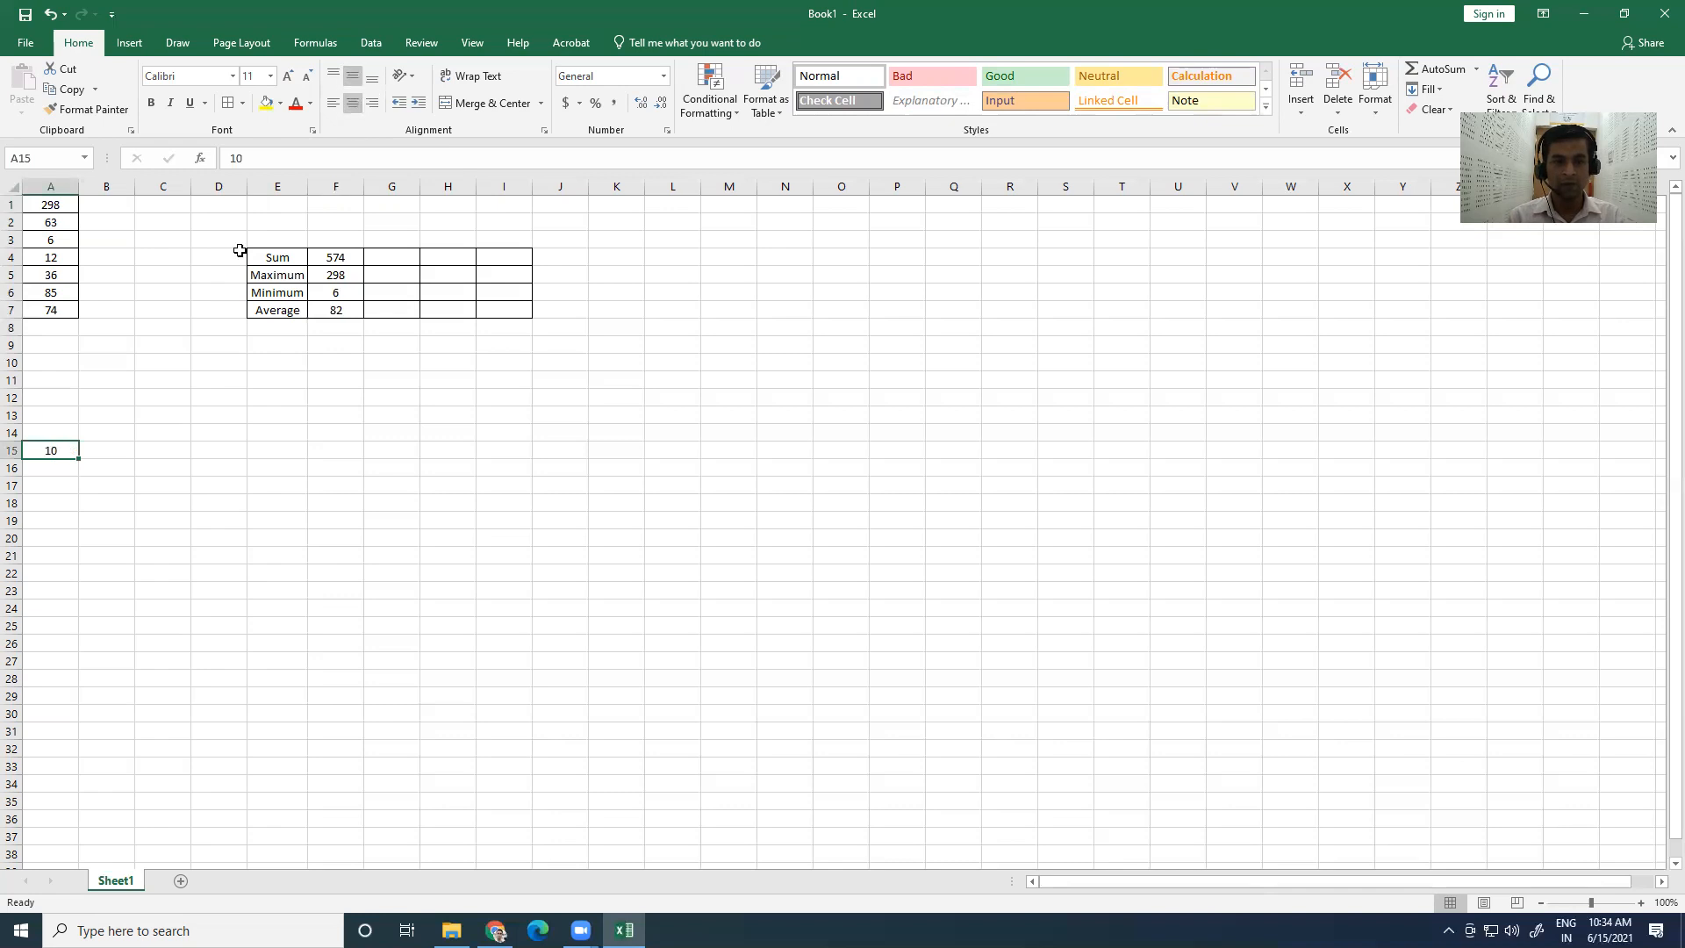
Step: Enter the formula =Sum(A1:A7,A15) in cell G4 to total the list together with the separate cell
click(400, 254)
text(=)
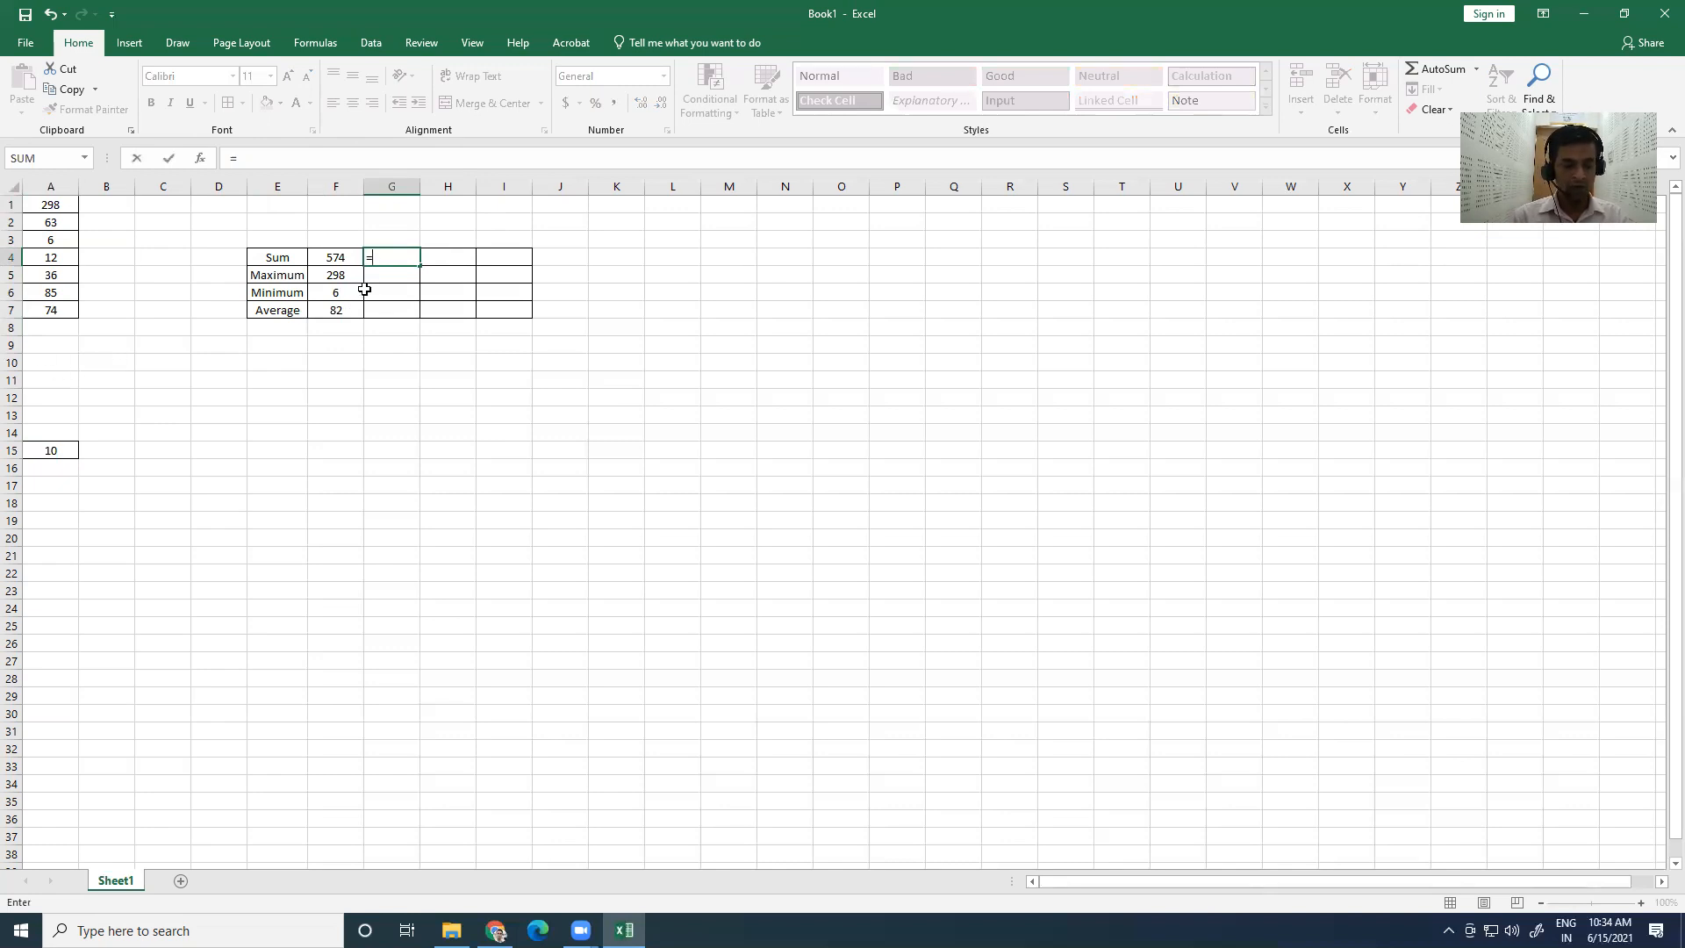
text(Sum)
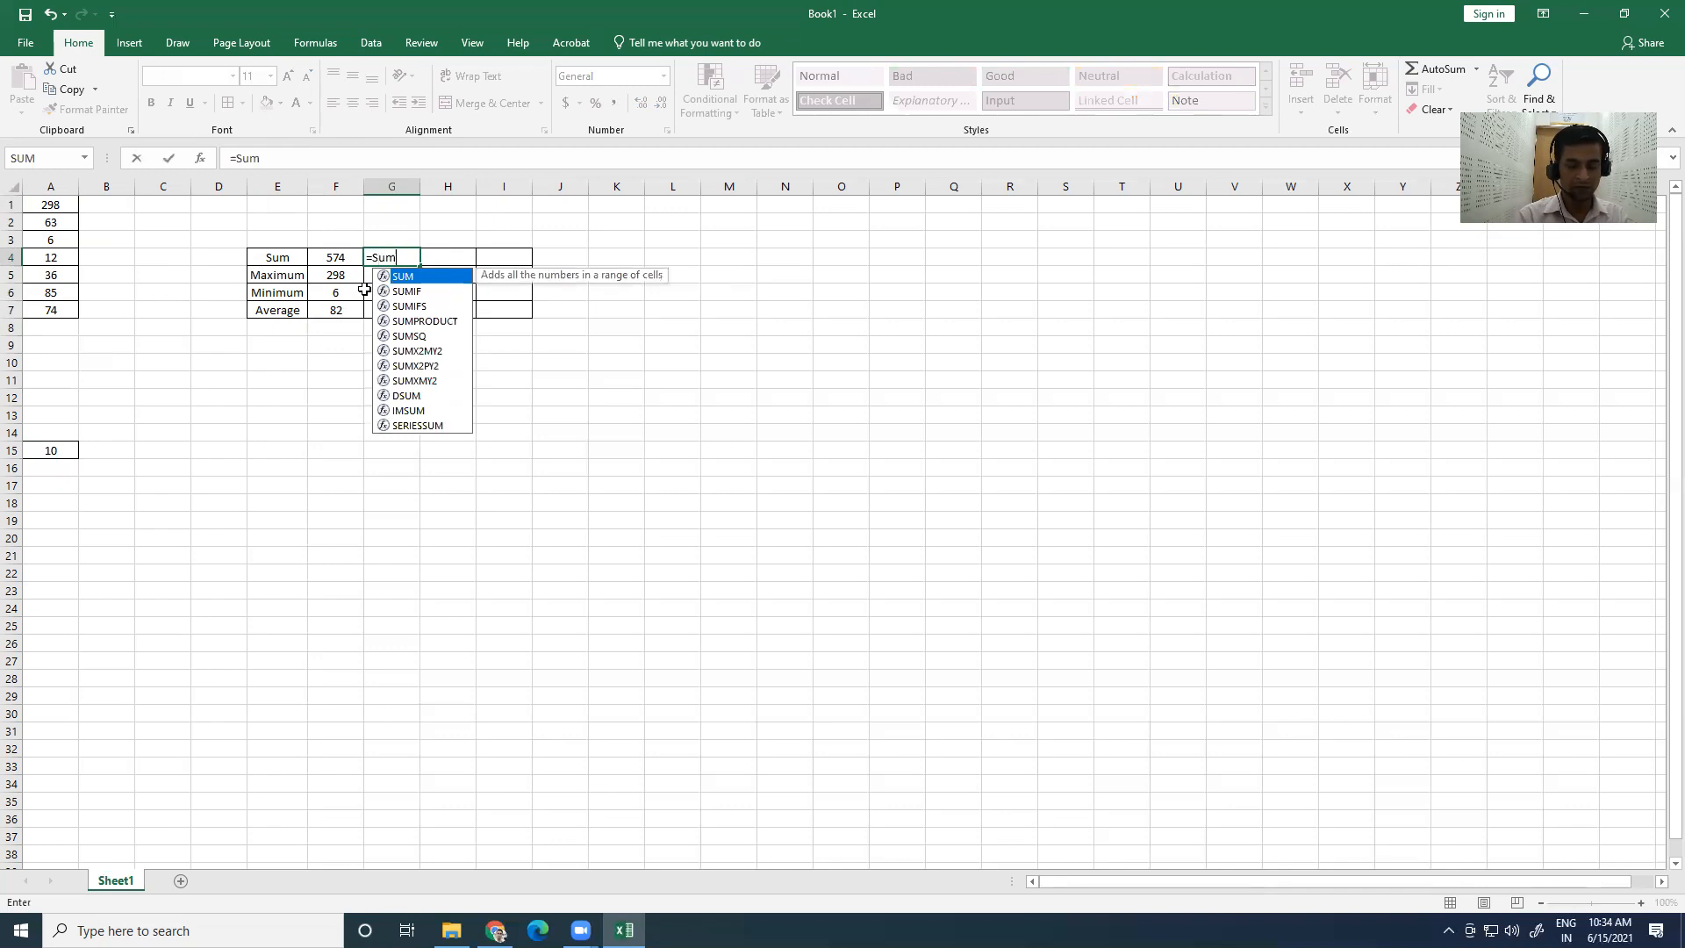
text(()
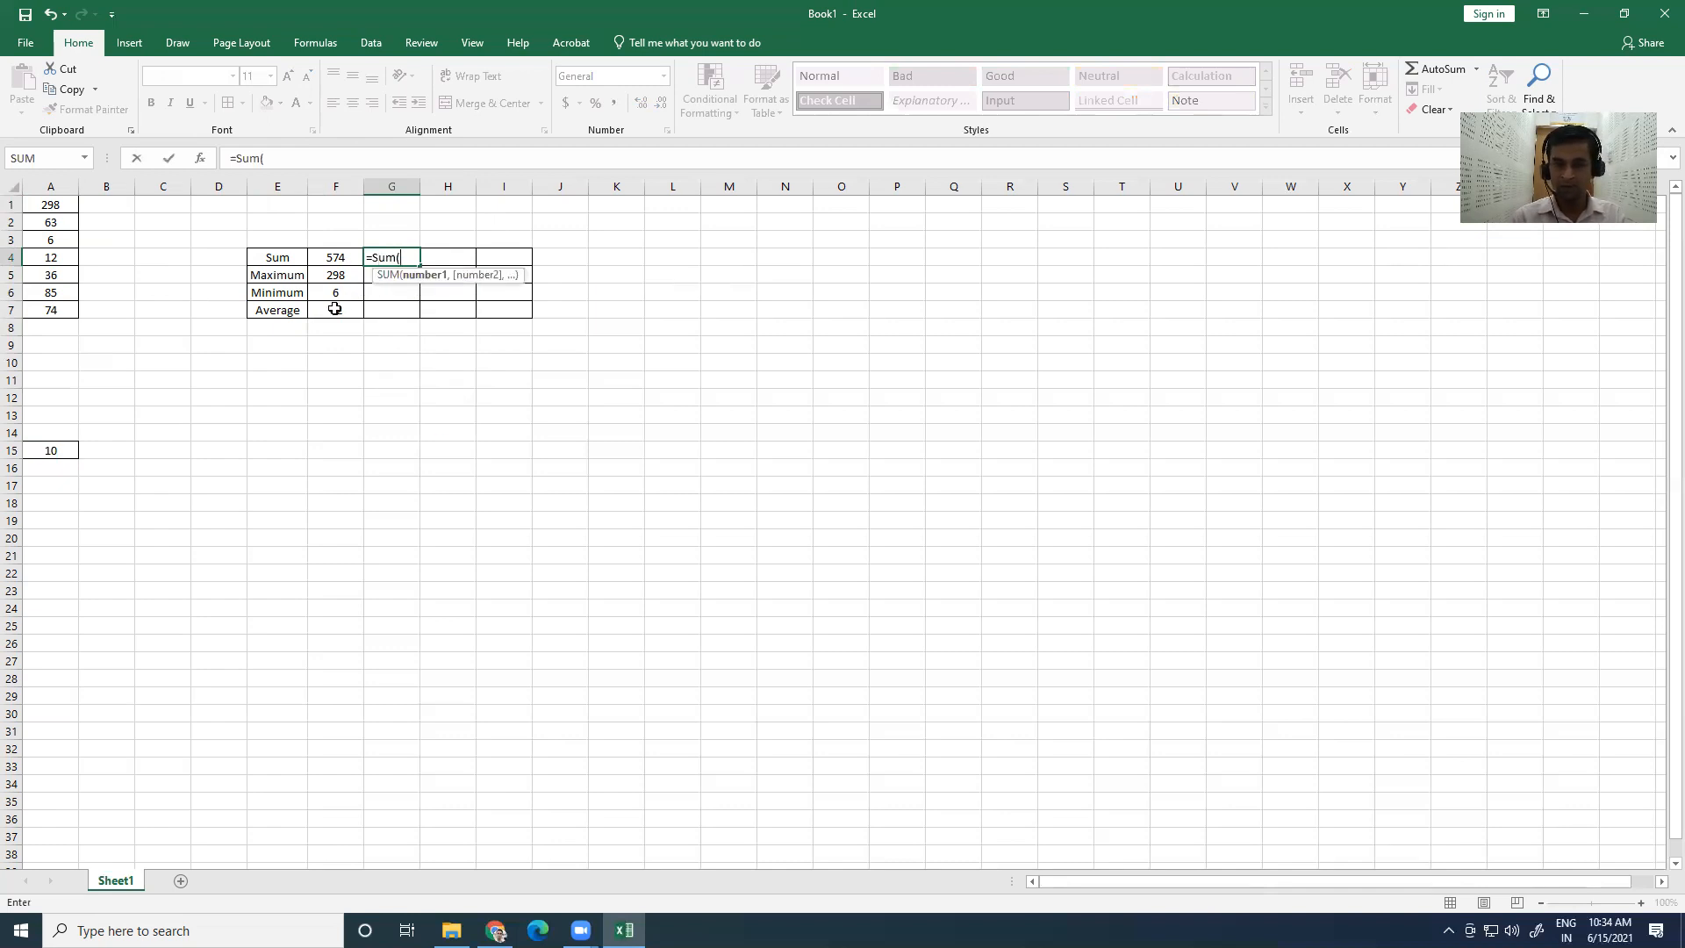
drag(52, 207, 49, 297)
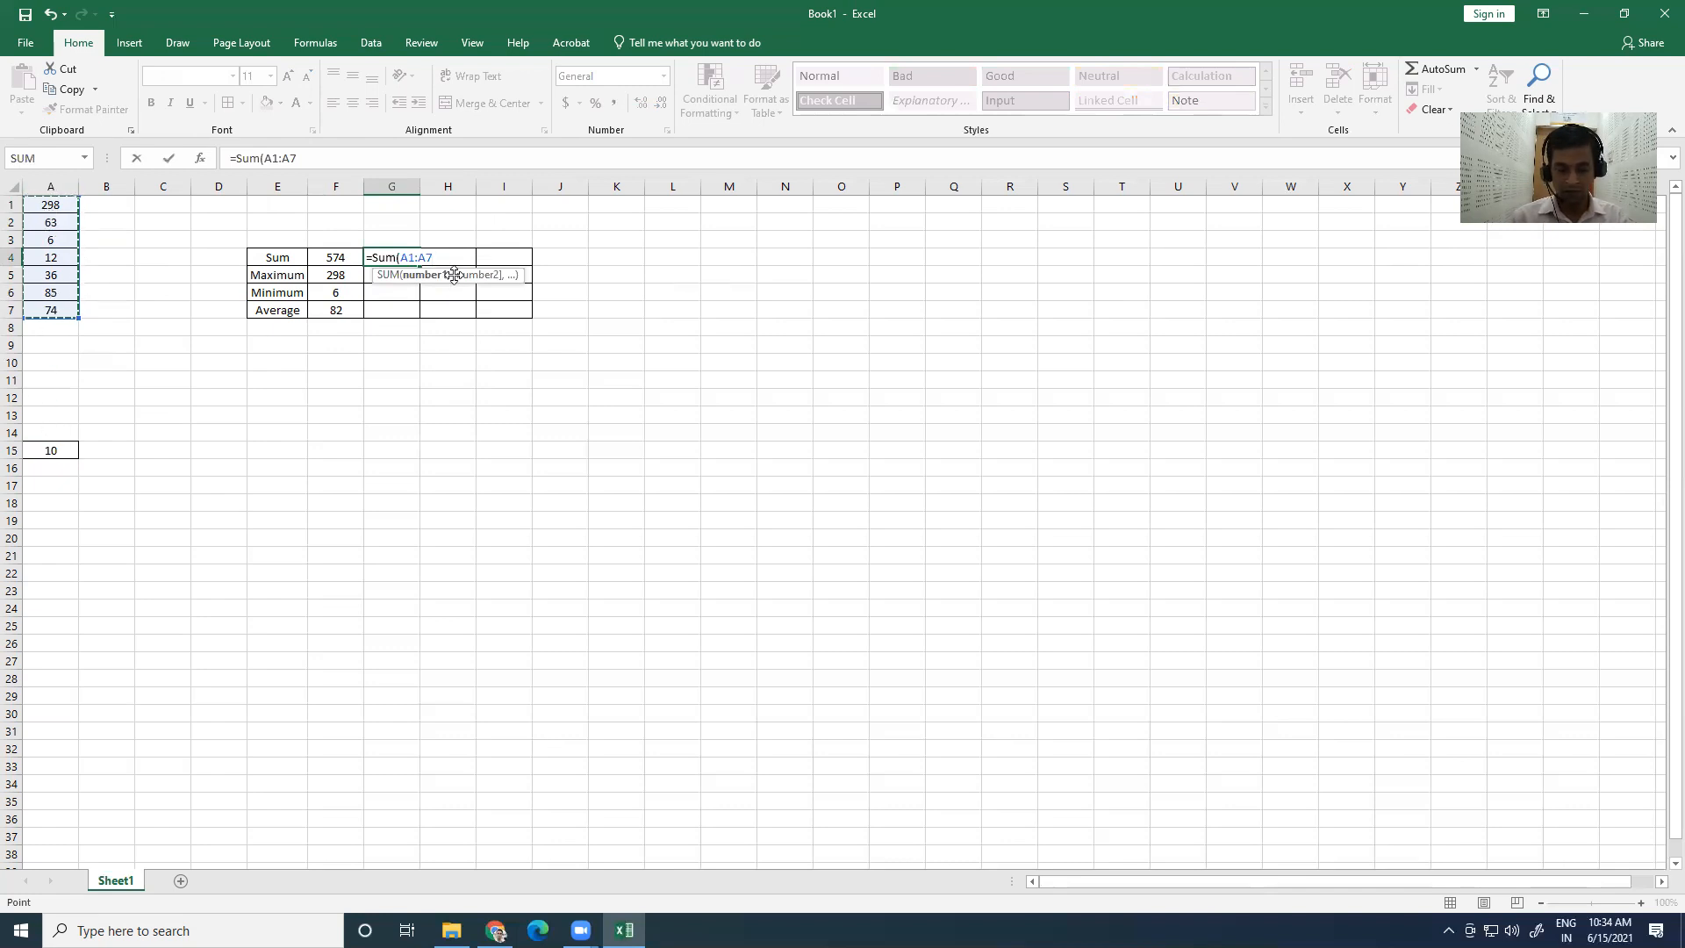
text(,)
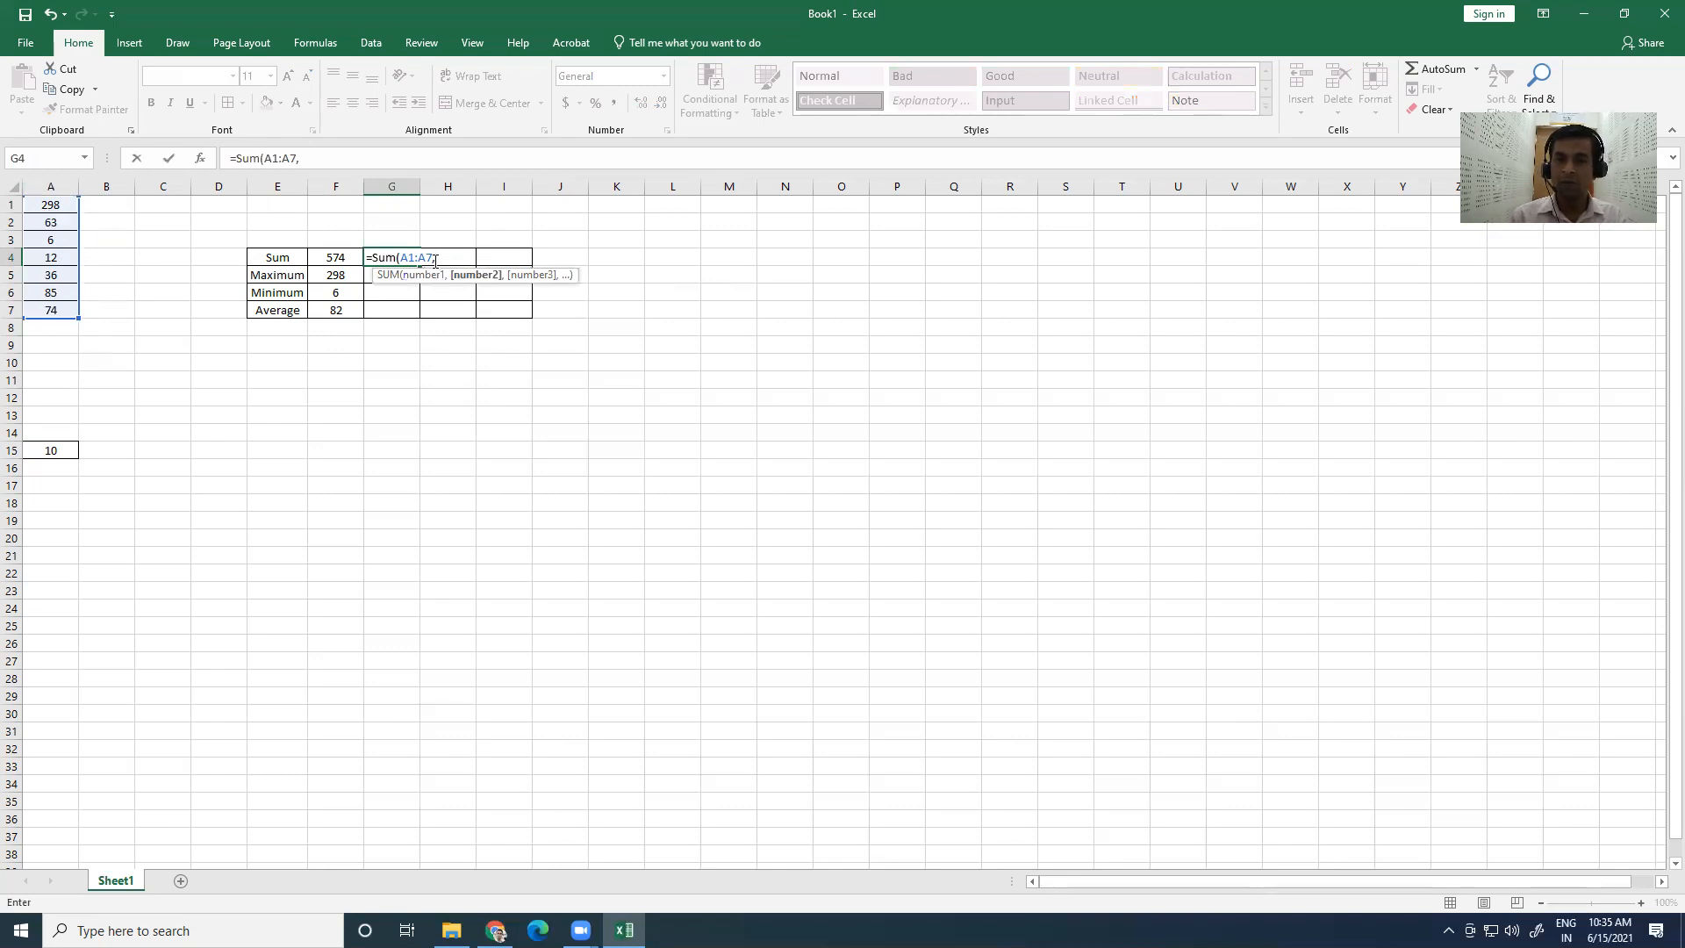
click(63, 449)
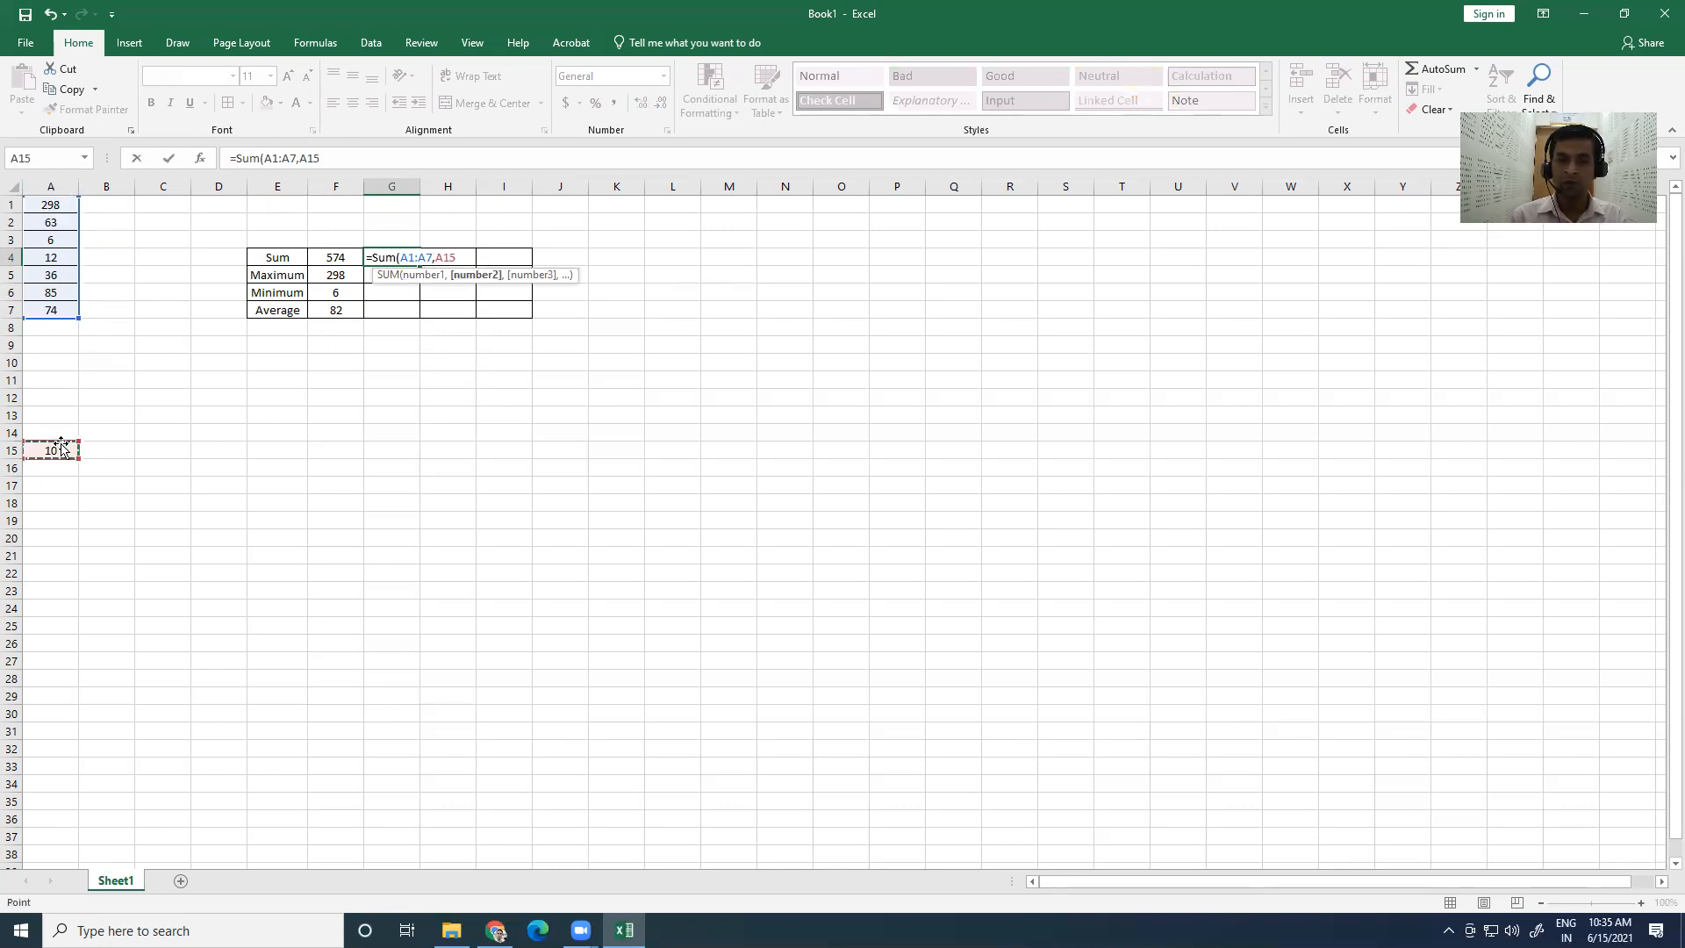
click(348, 156)
text())
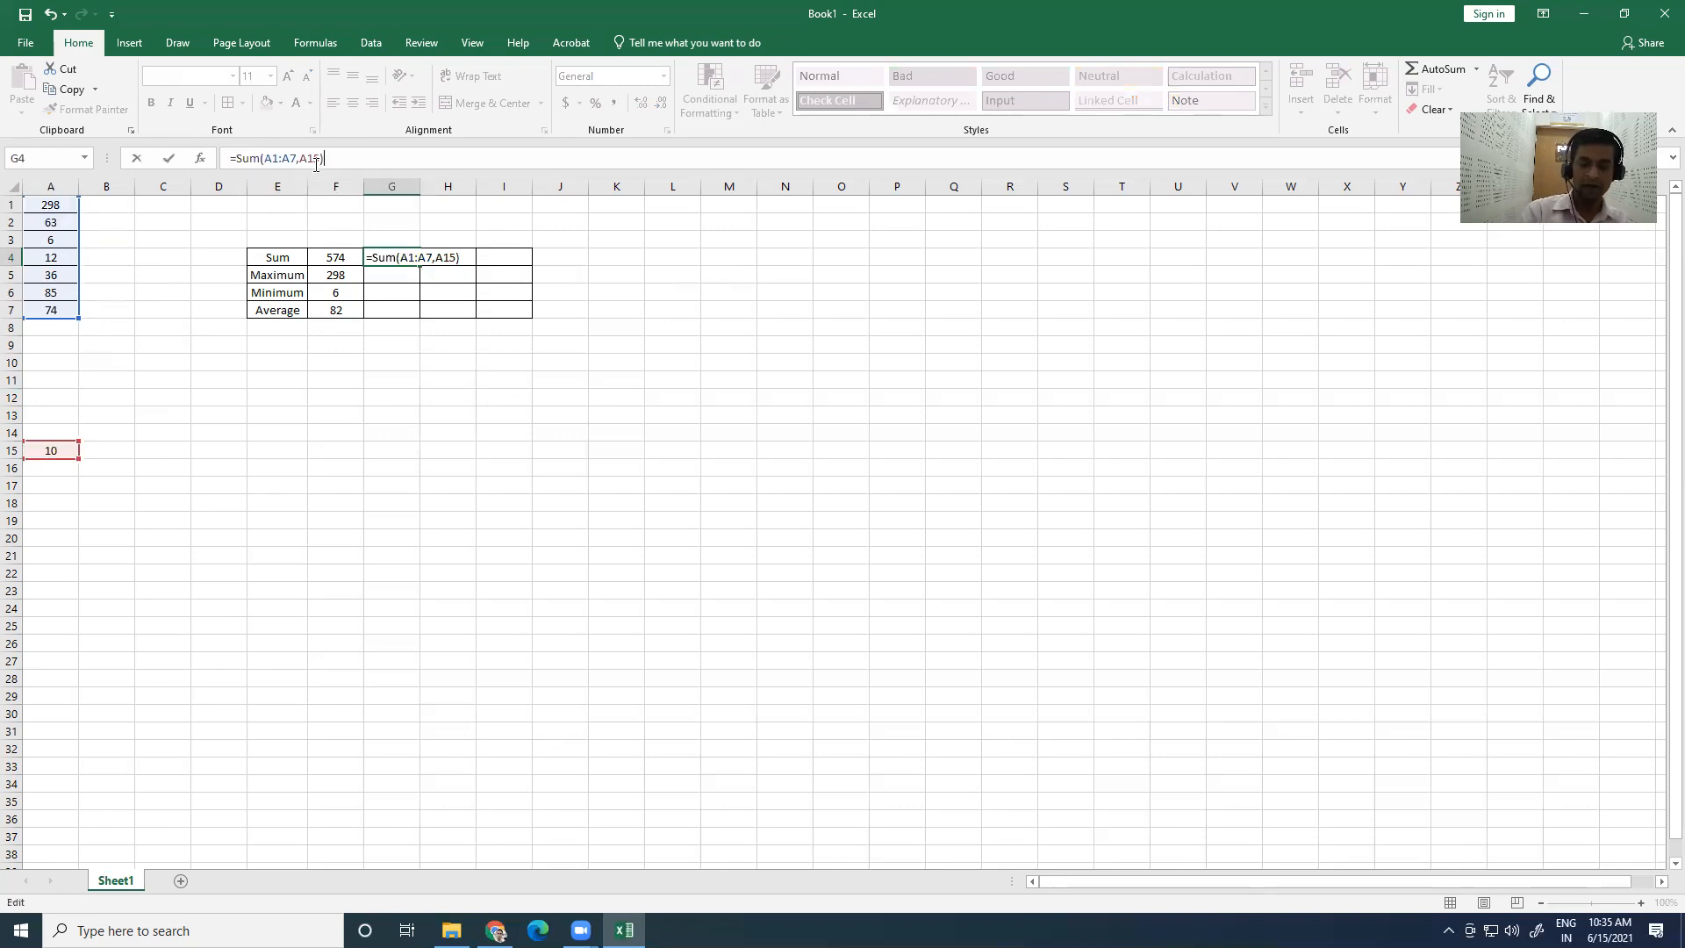
key(Return)
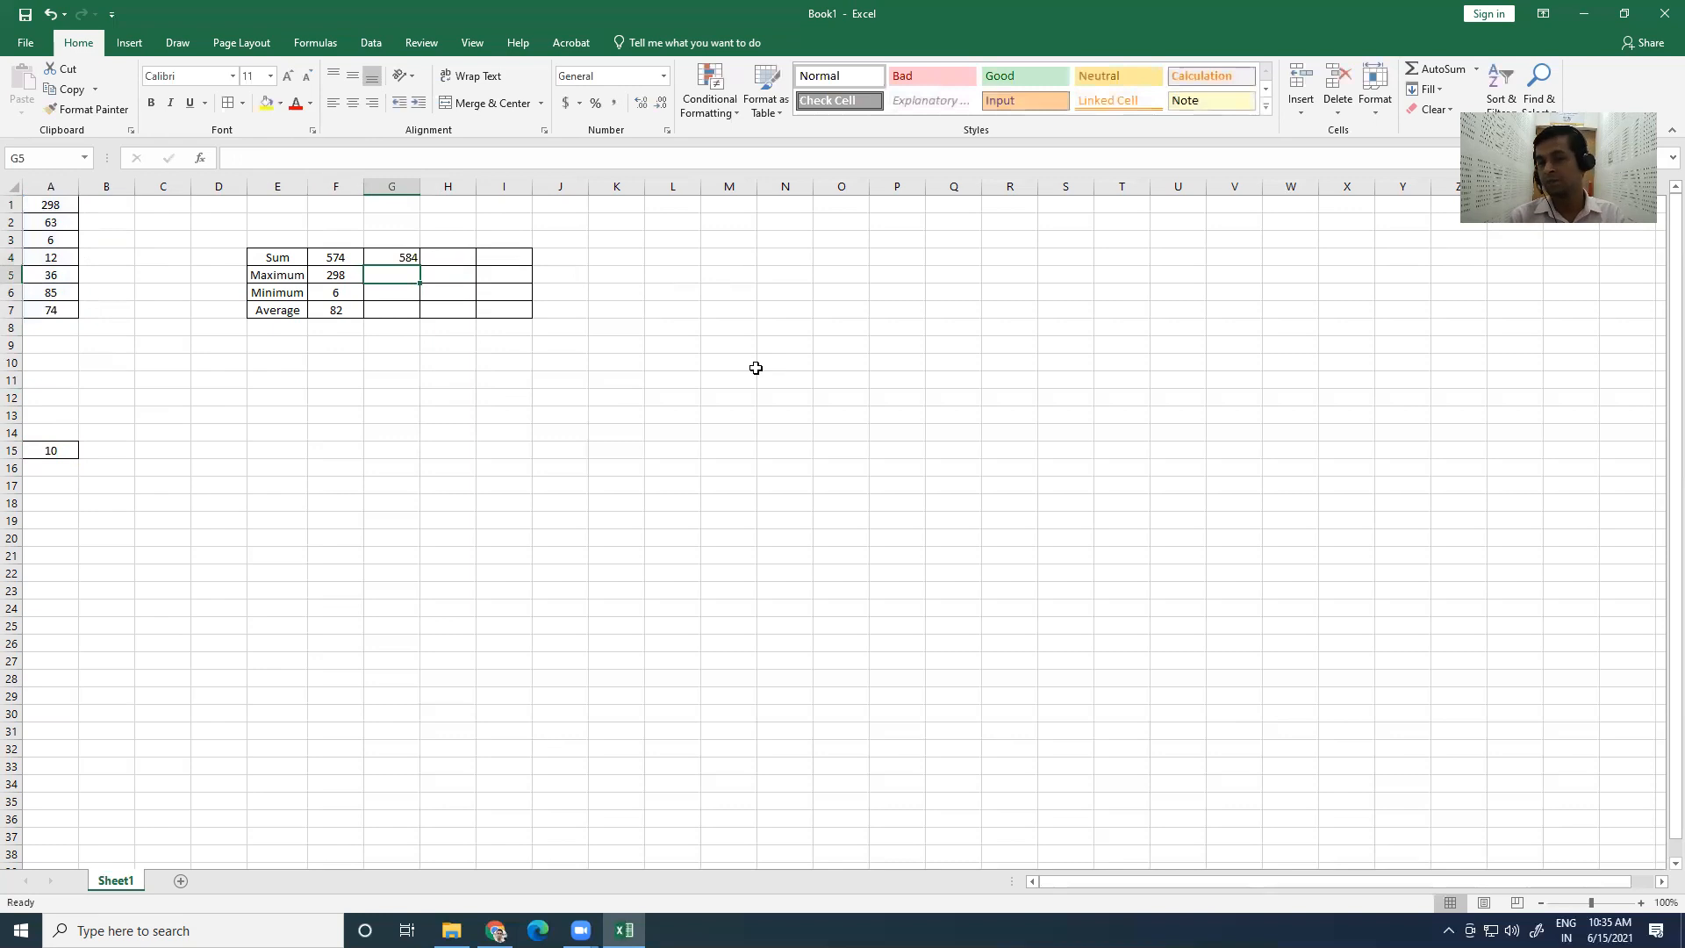
Step: Compare the sum formulas in F4 and G4, and review whether the F5 and F6 formulas include A15
click(393, 257)
click(325, 256)
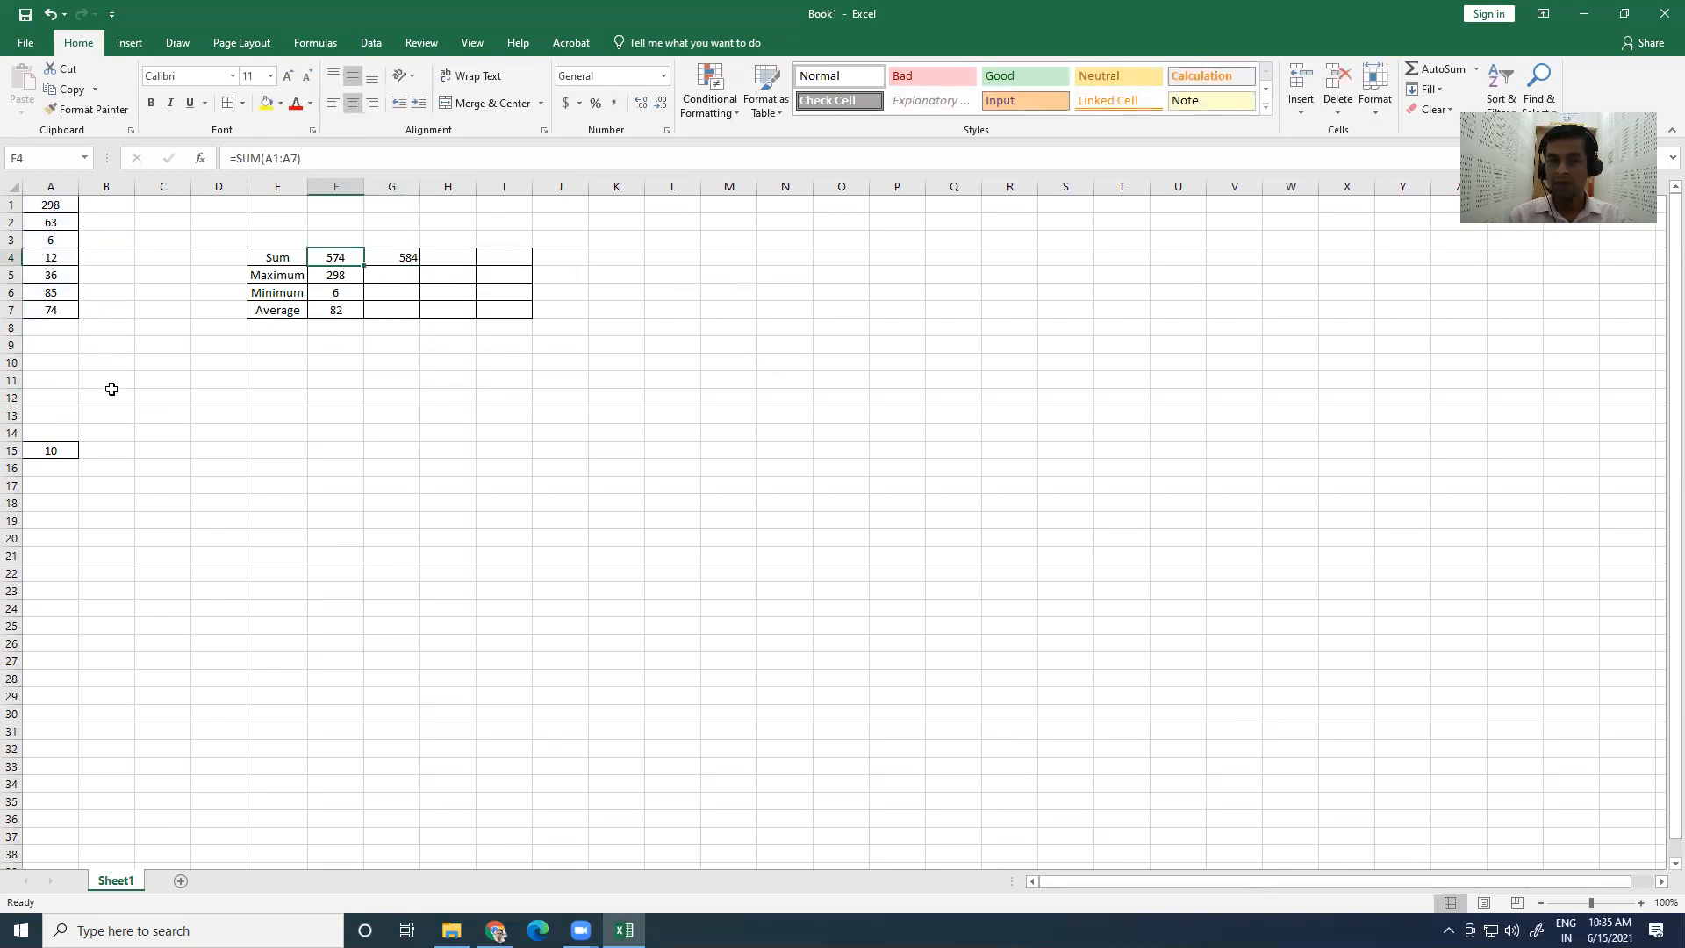
click(389, 256)
click(345, 259)
click(387, 255)
click(328, 257)
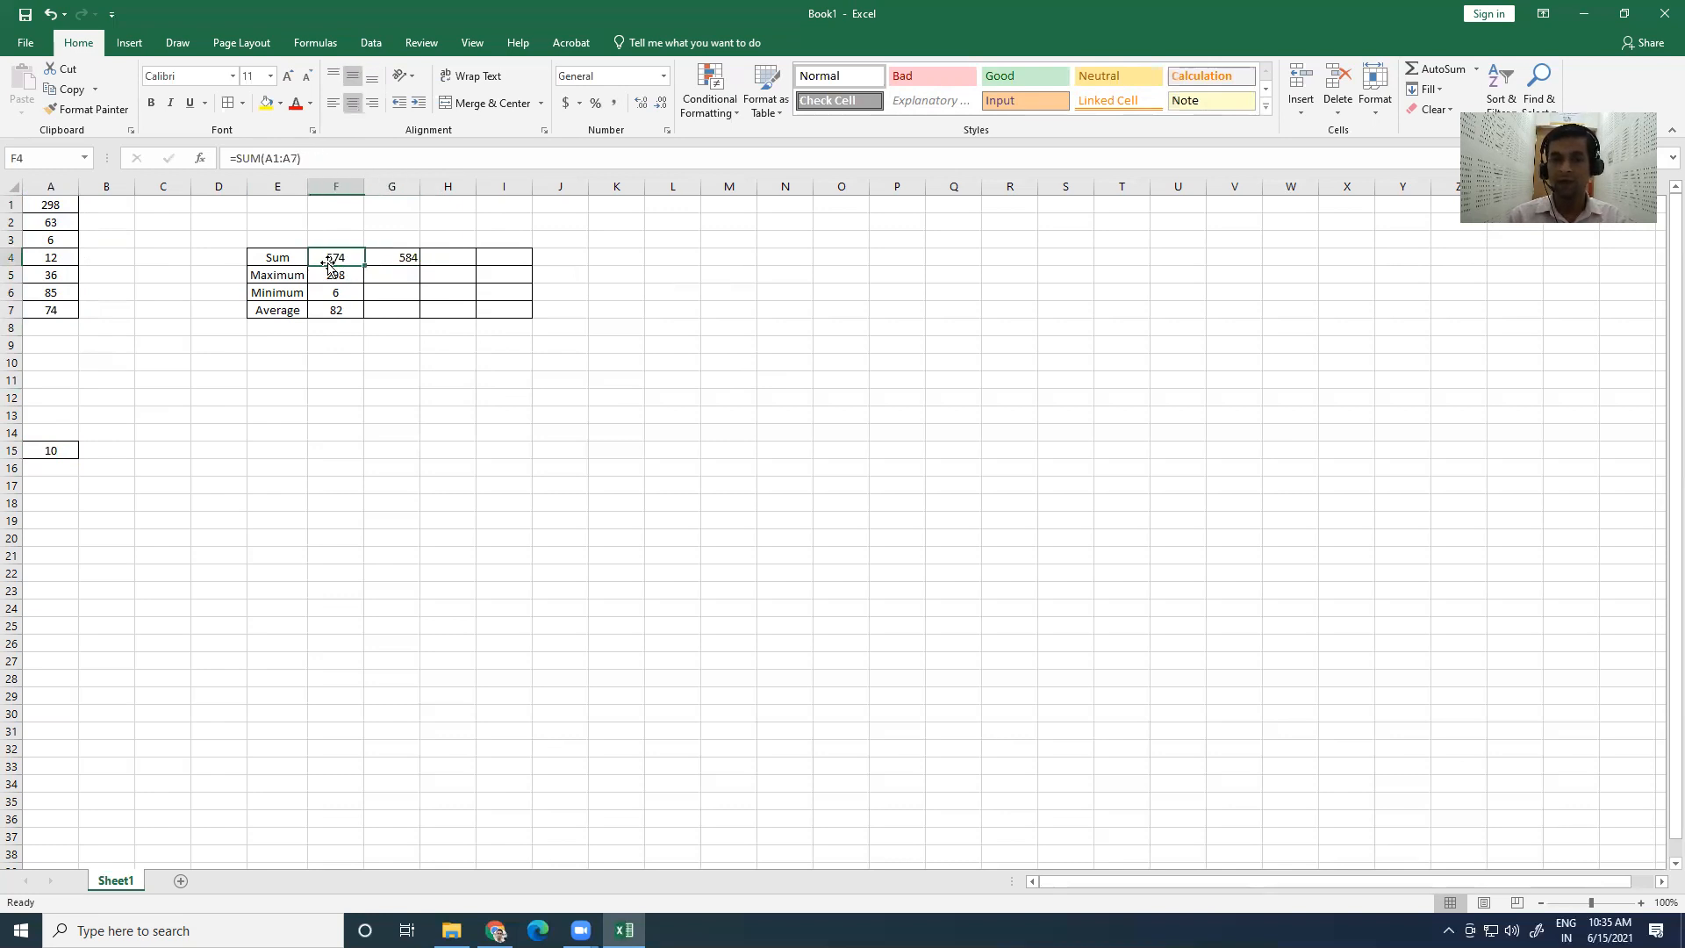
click(387, 256)
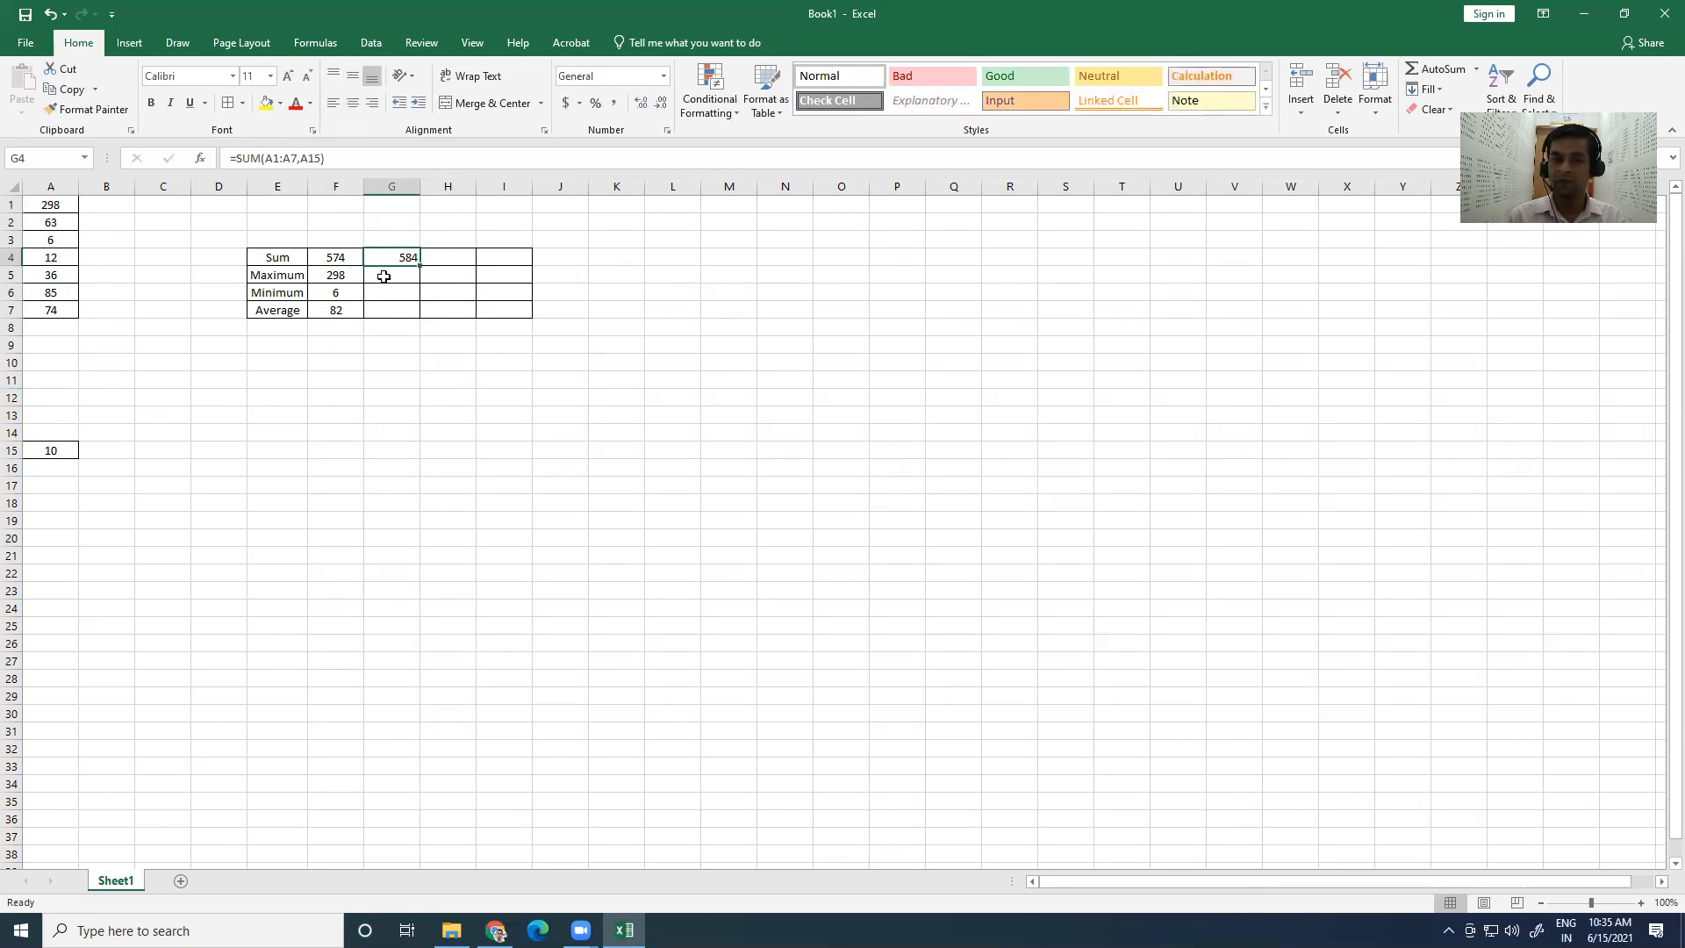
click(329, 279)
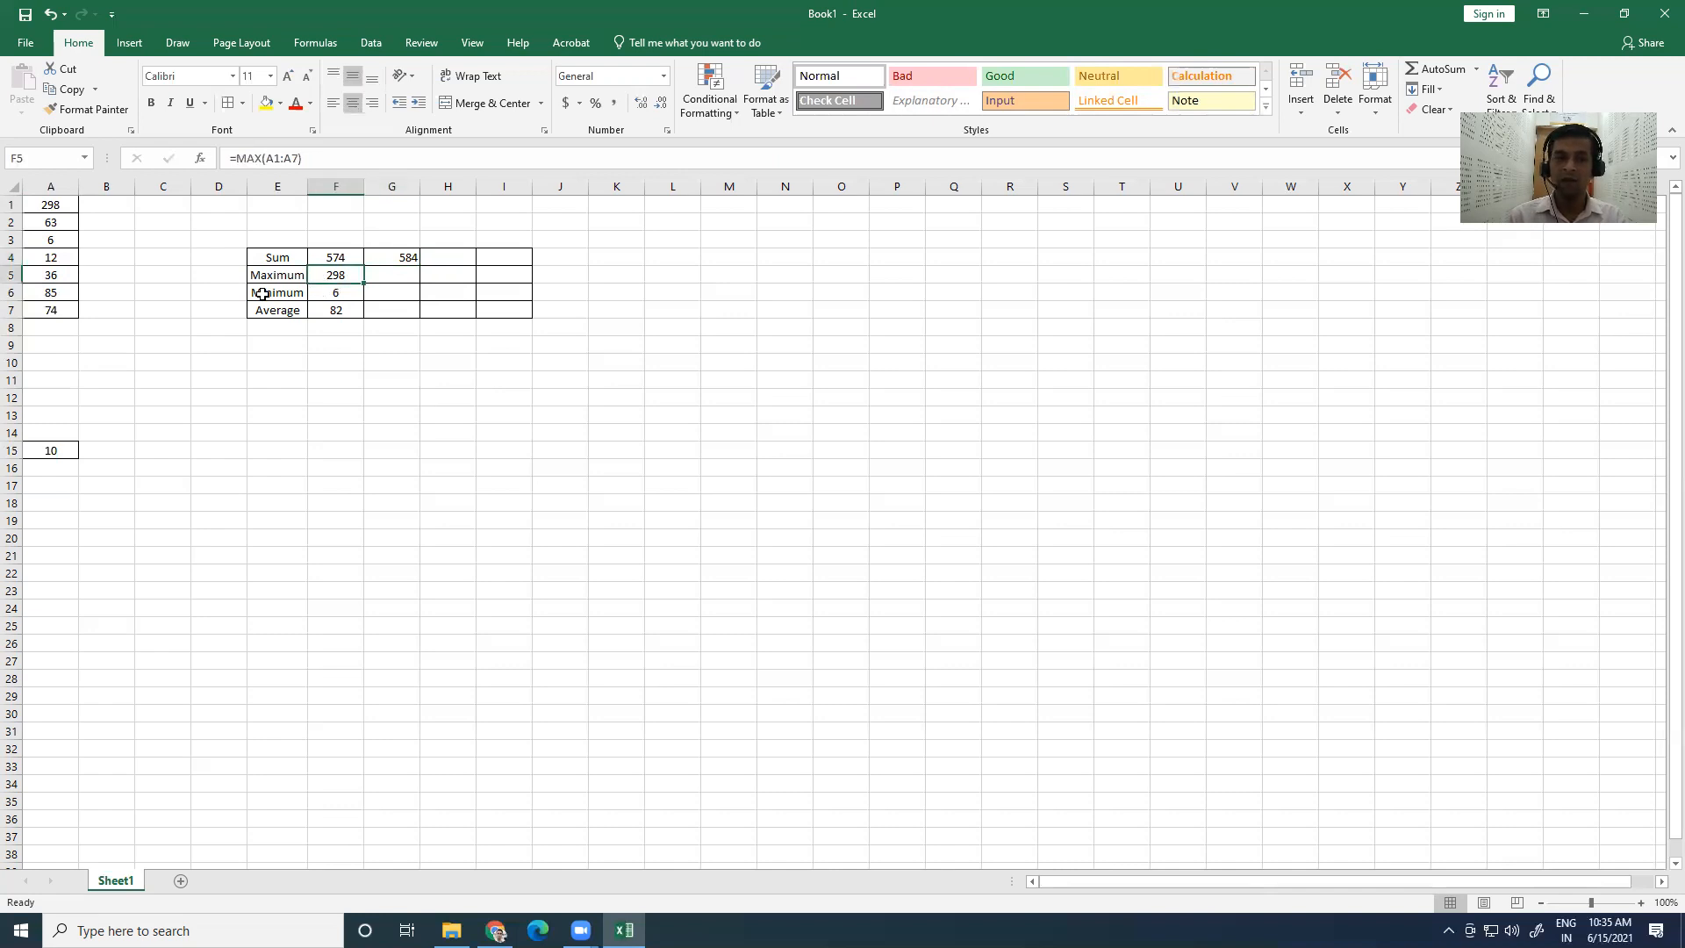
click(34, 455)
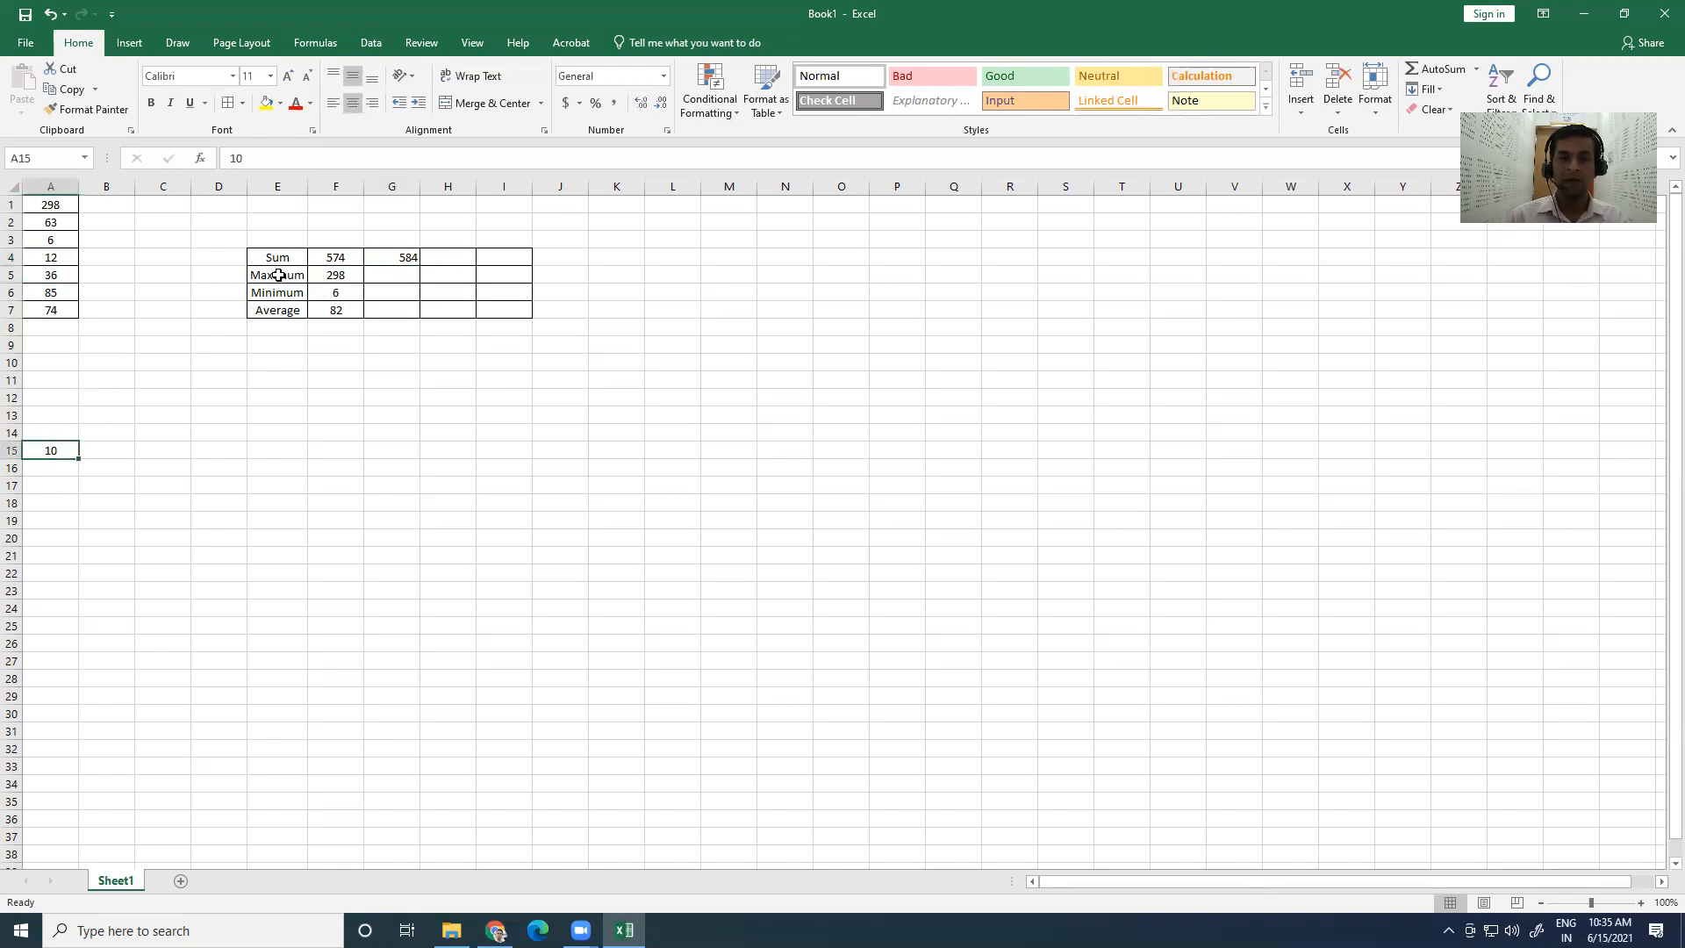
click(314, 296)
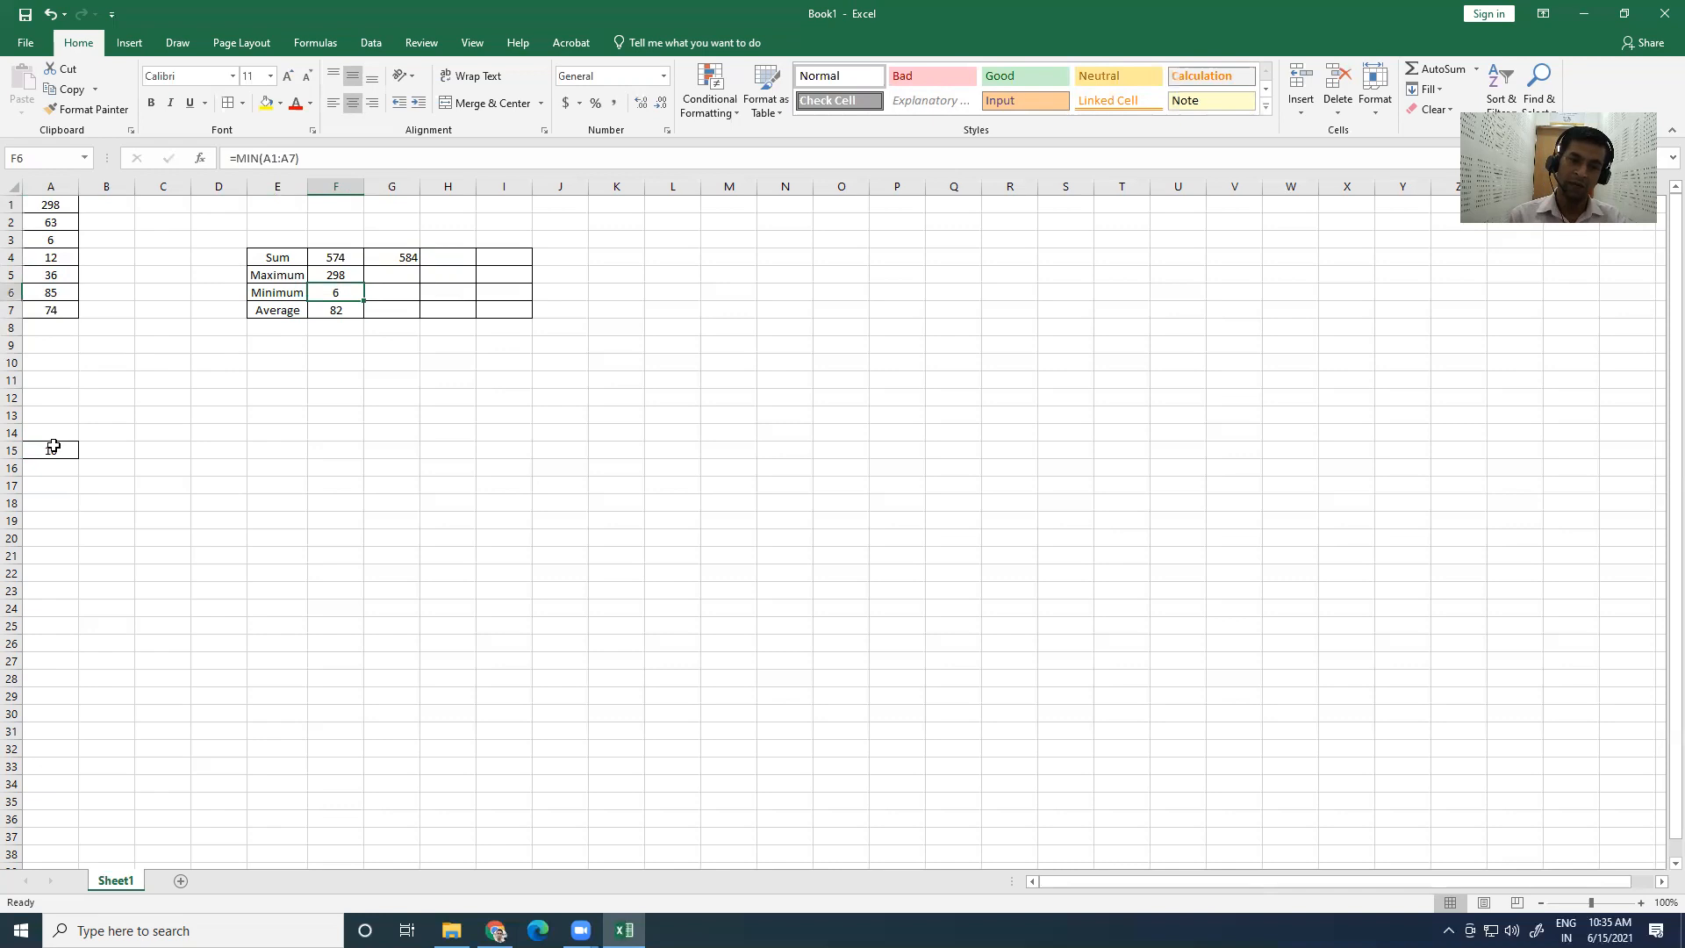
click(55, 446)
Step: Enter the formula =MAX(A1:A7,A15) in cell G5, in the Maximum row
click(391, 279)
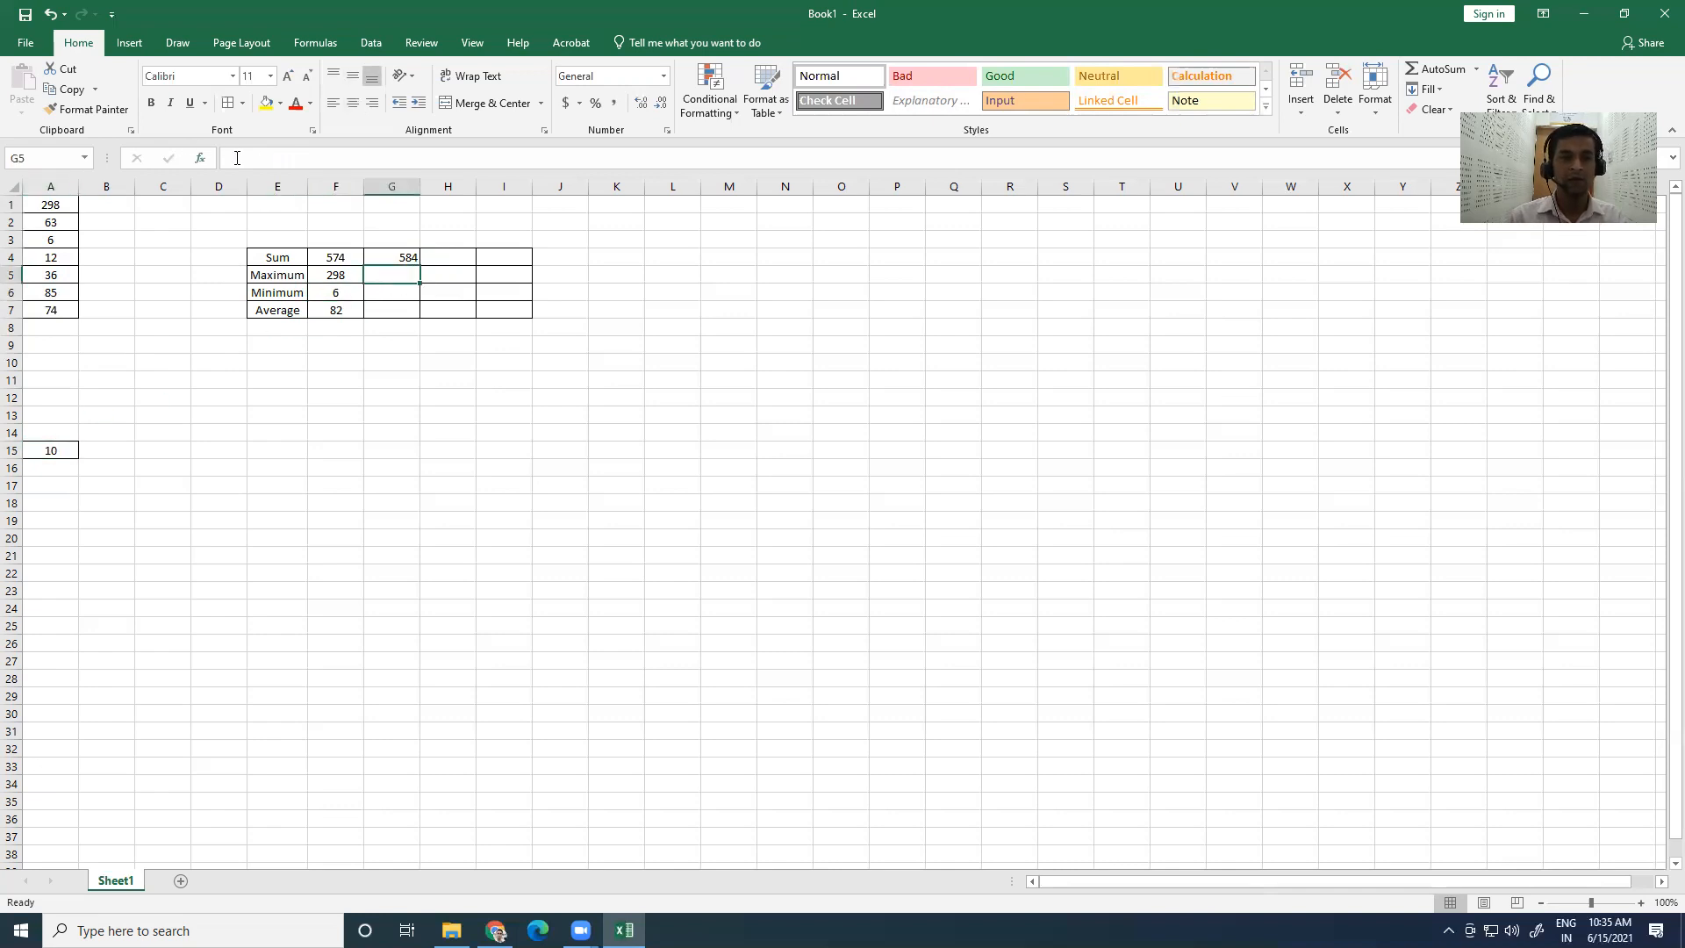
click(298, 165)
text(=)
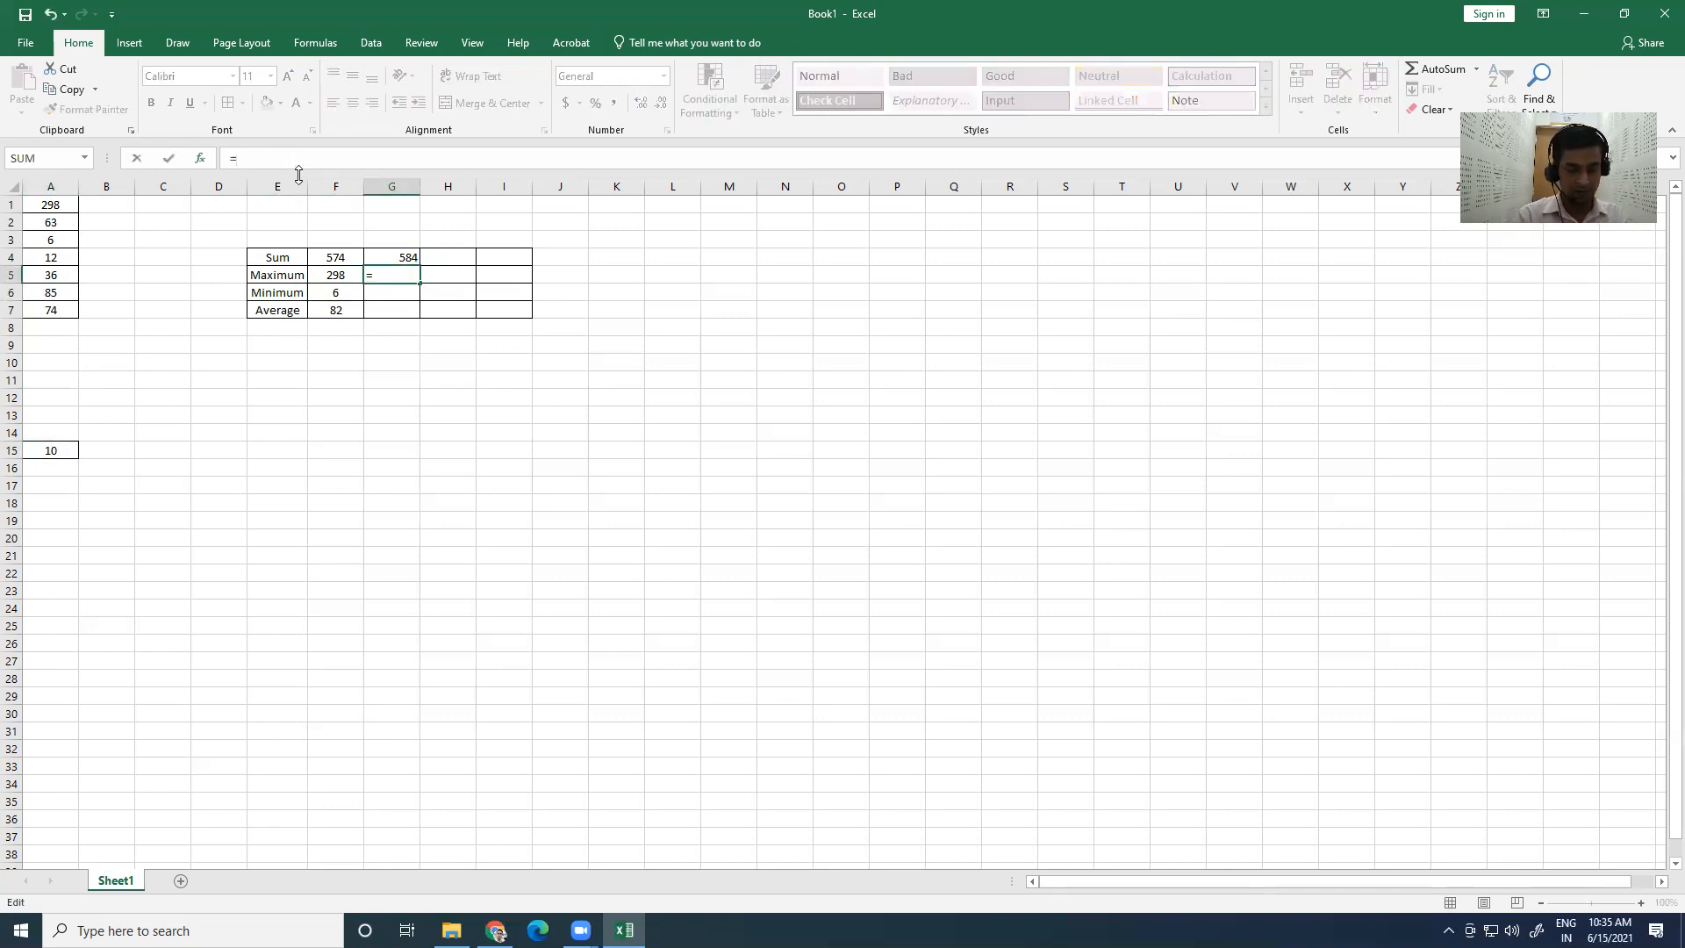
text(MAX)
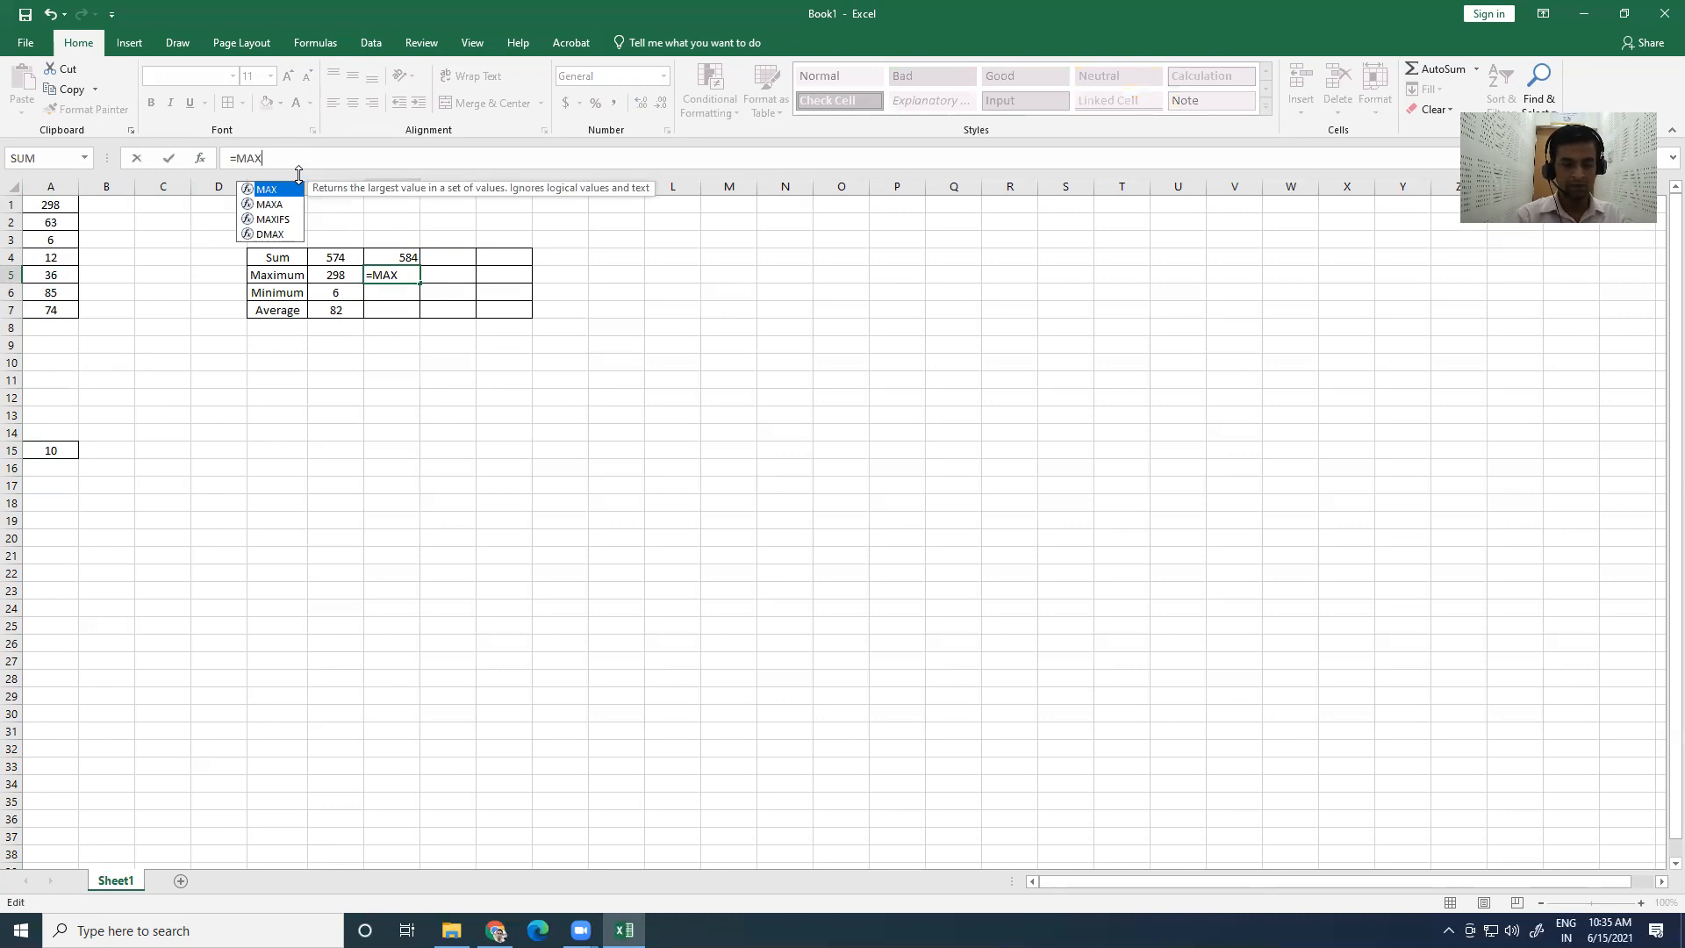
text(()
drag(42, 205, 44, 299)
text(,)
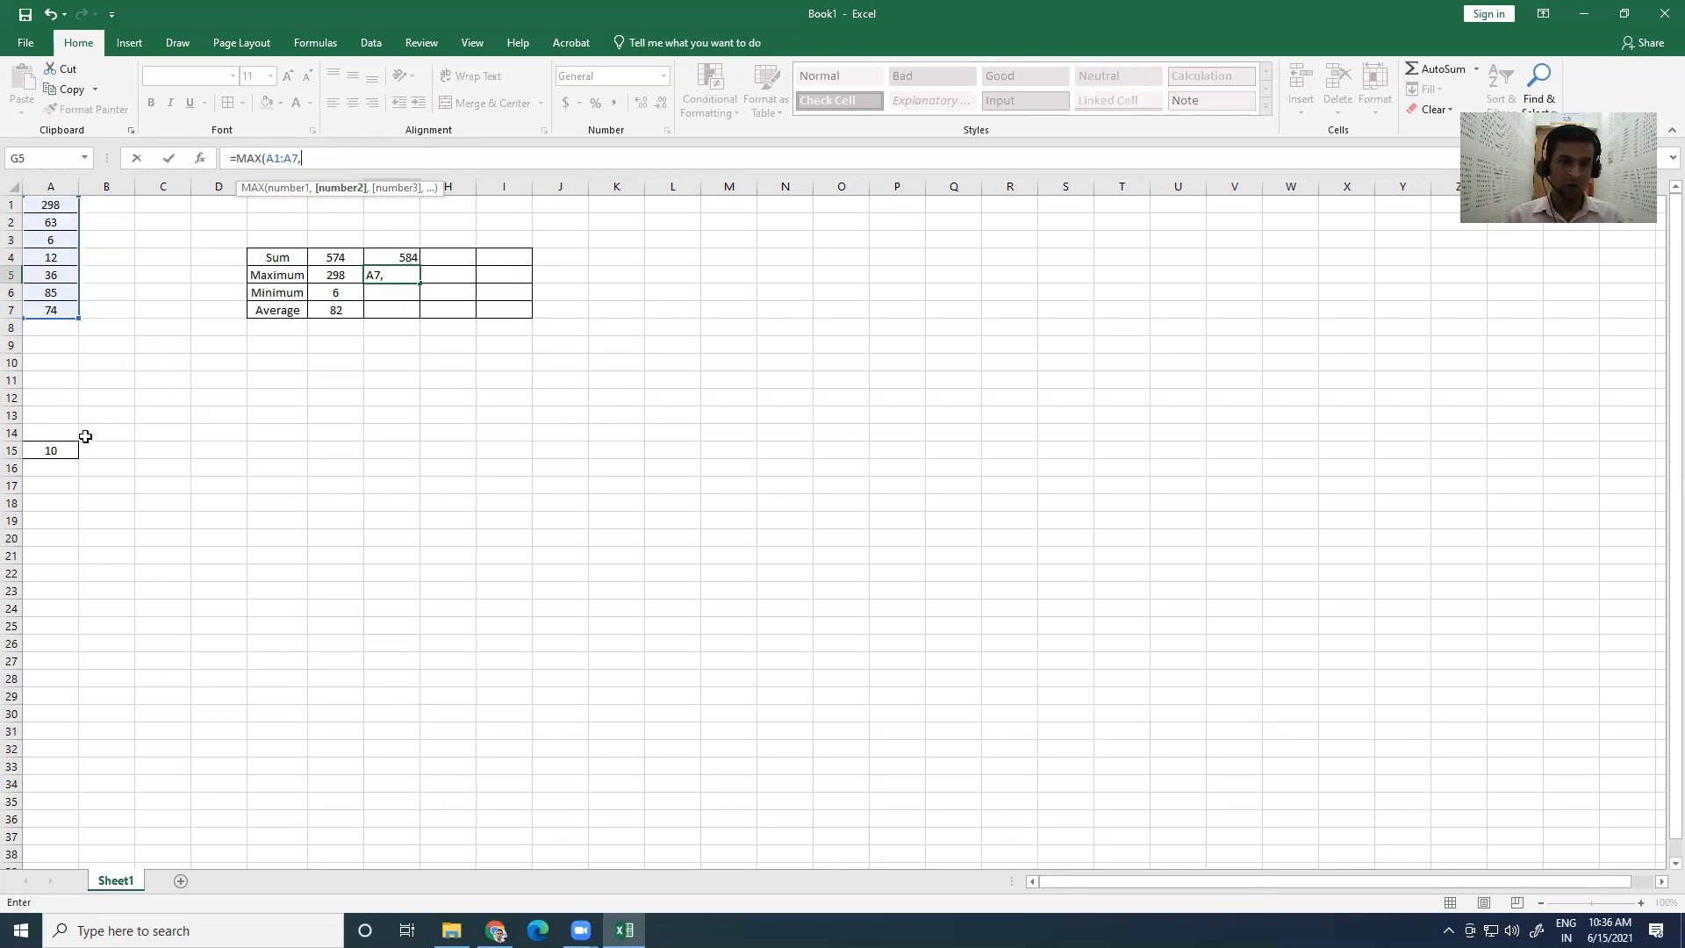
click(55, 447)
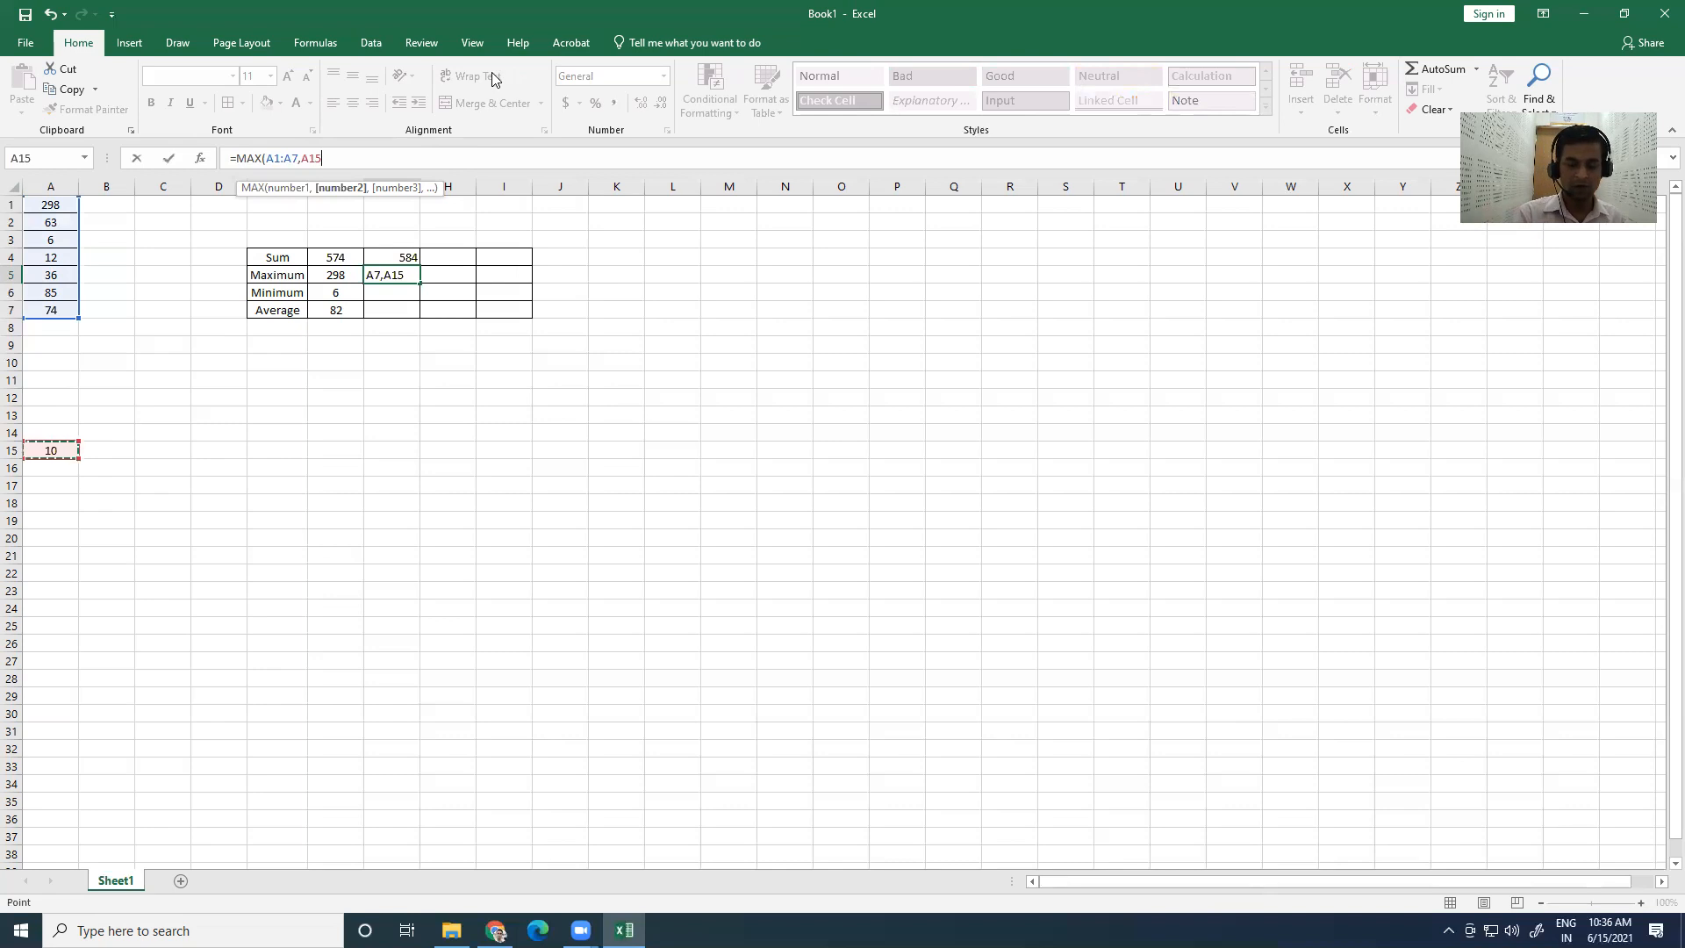
text())
key(Return)
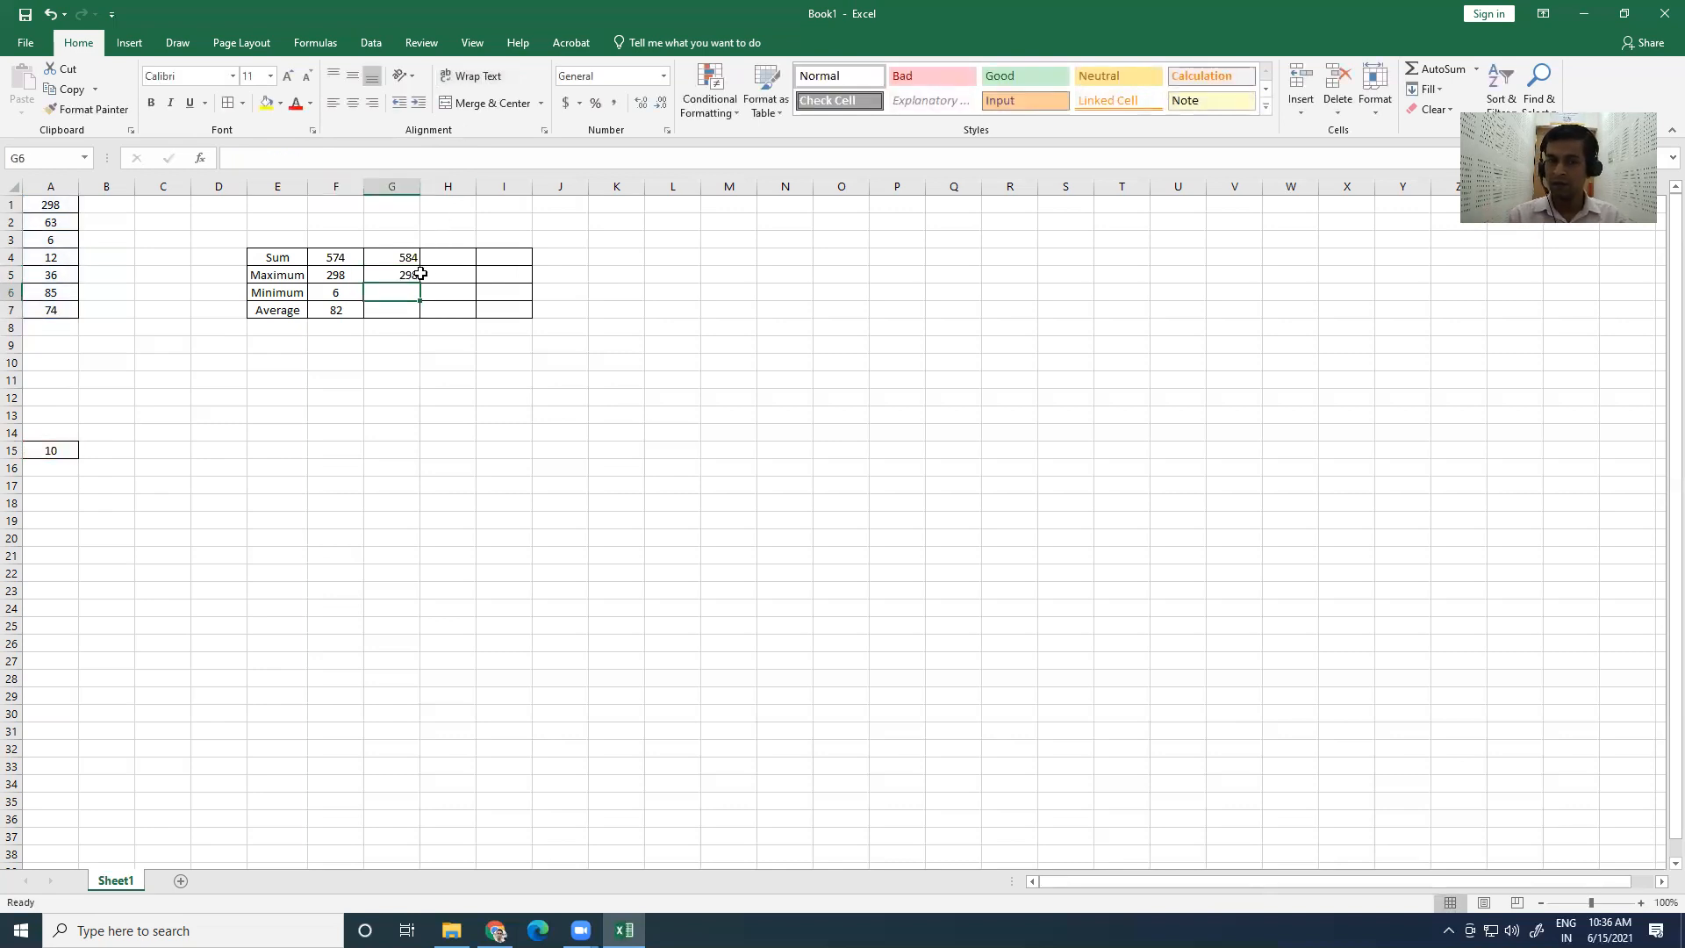
Step: Change the number in cell A15 to 1000 and check the maximum in G5 against A1:A7 and A15
click(53, 447)
text(1000)
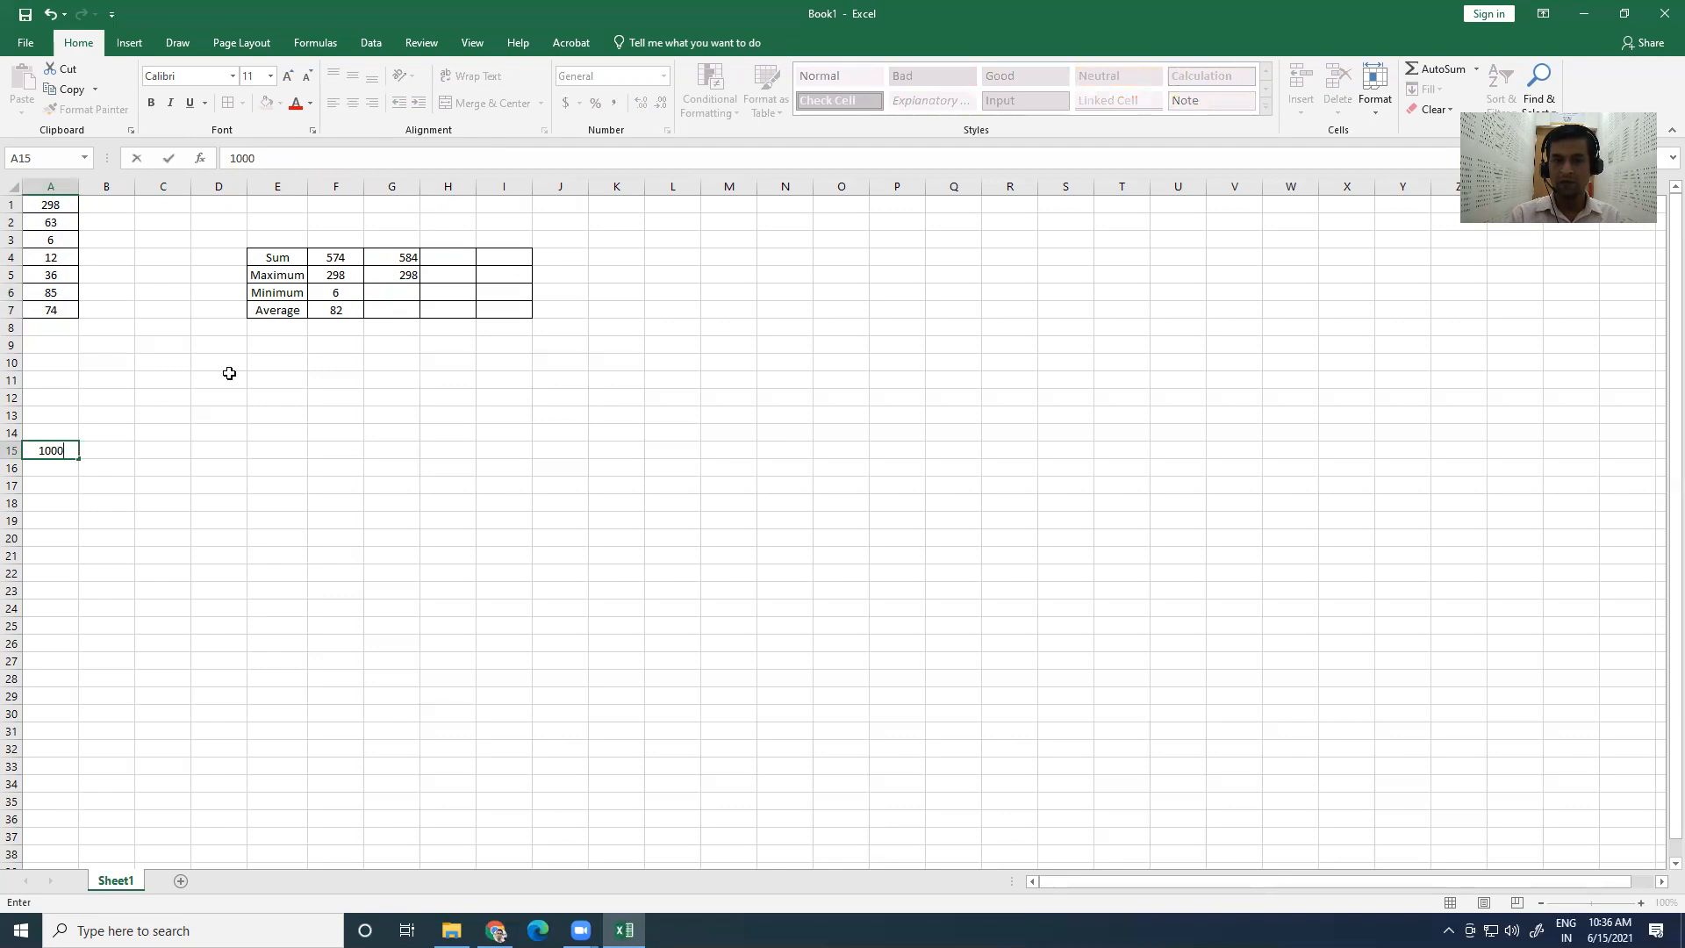
key(Return)
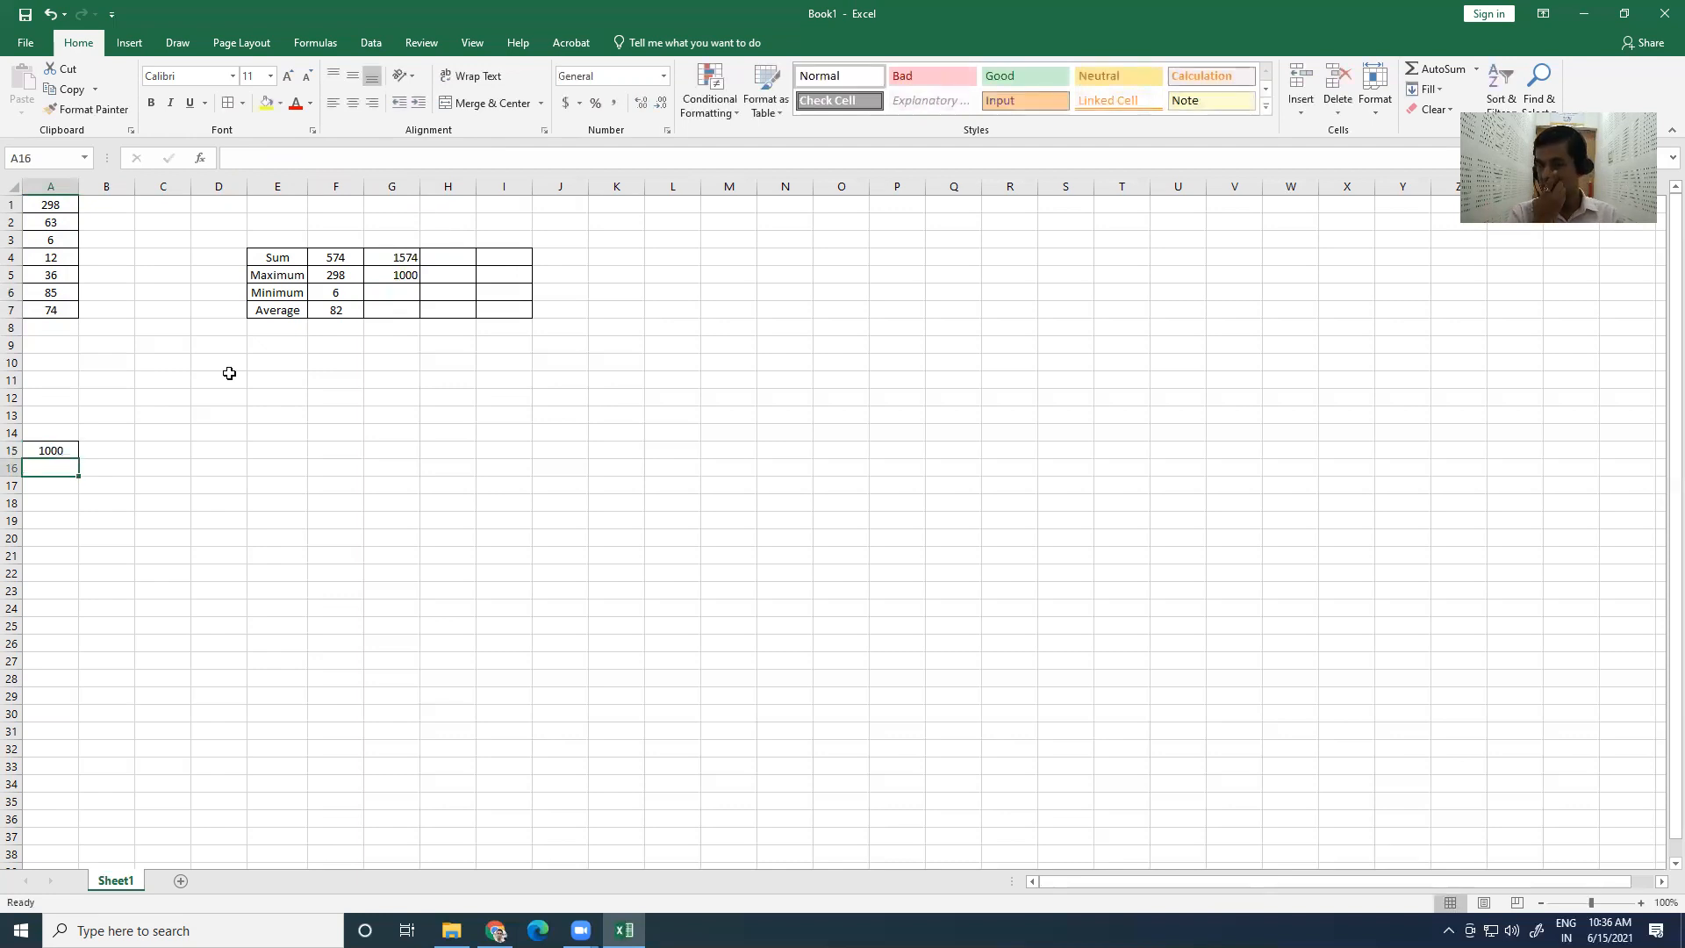
click(389, 275)
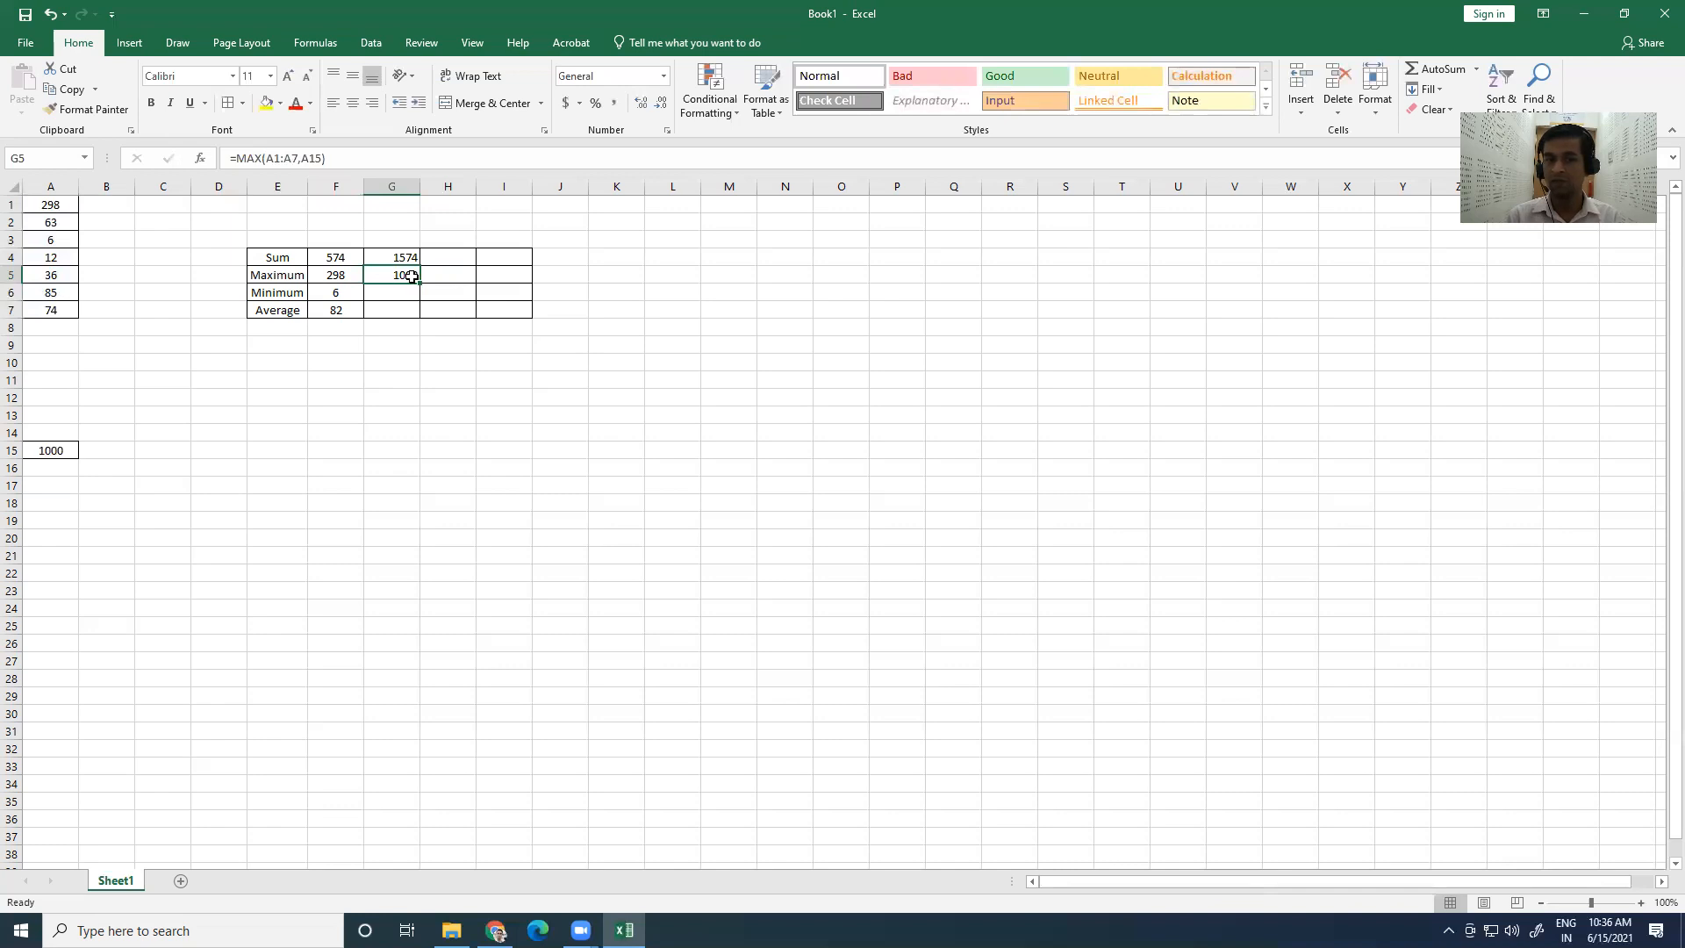
drag(50, 205, 50, 323)
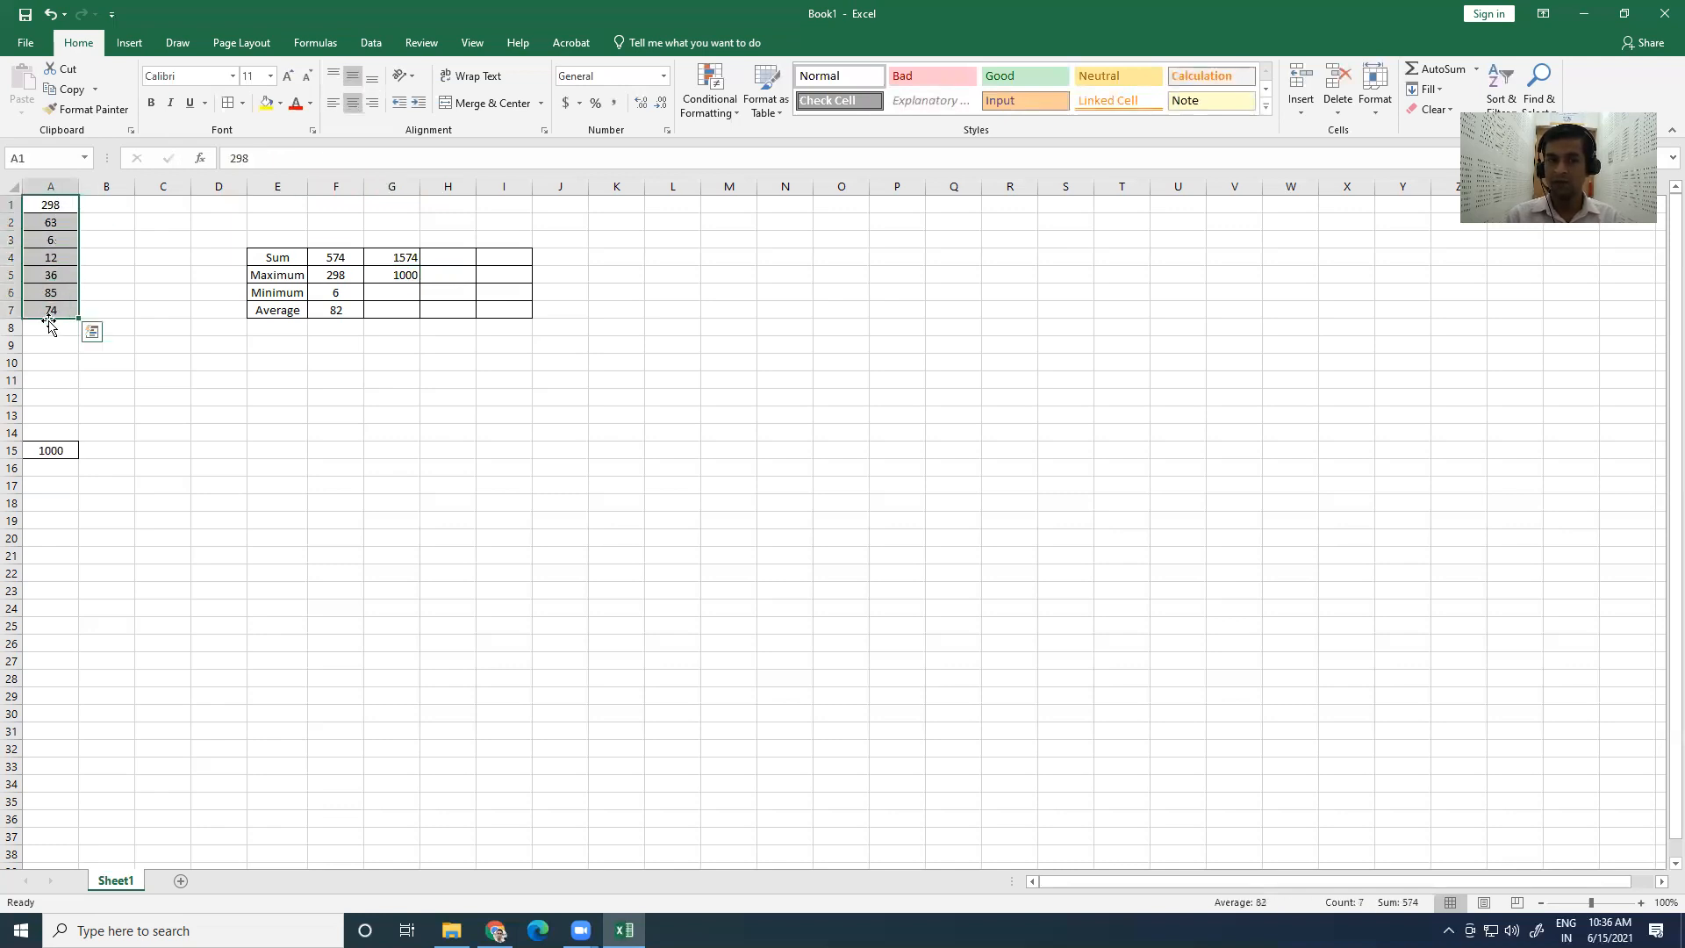
click(48, 452)
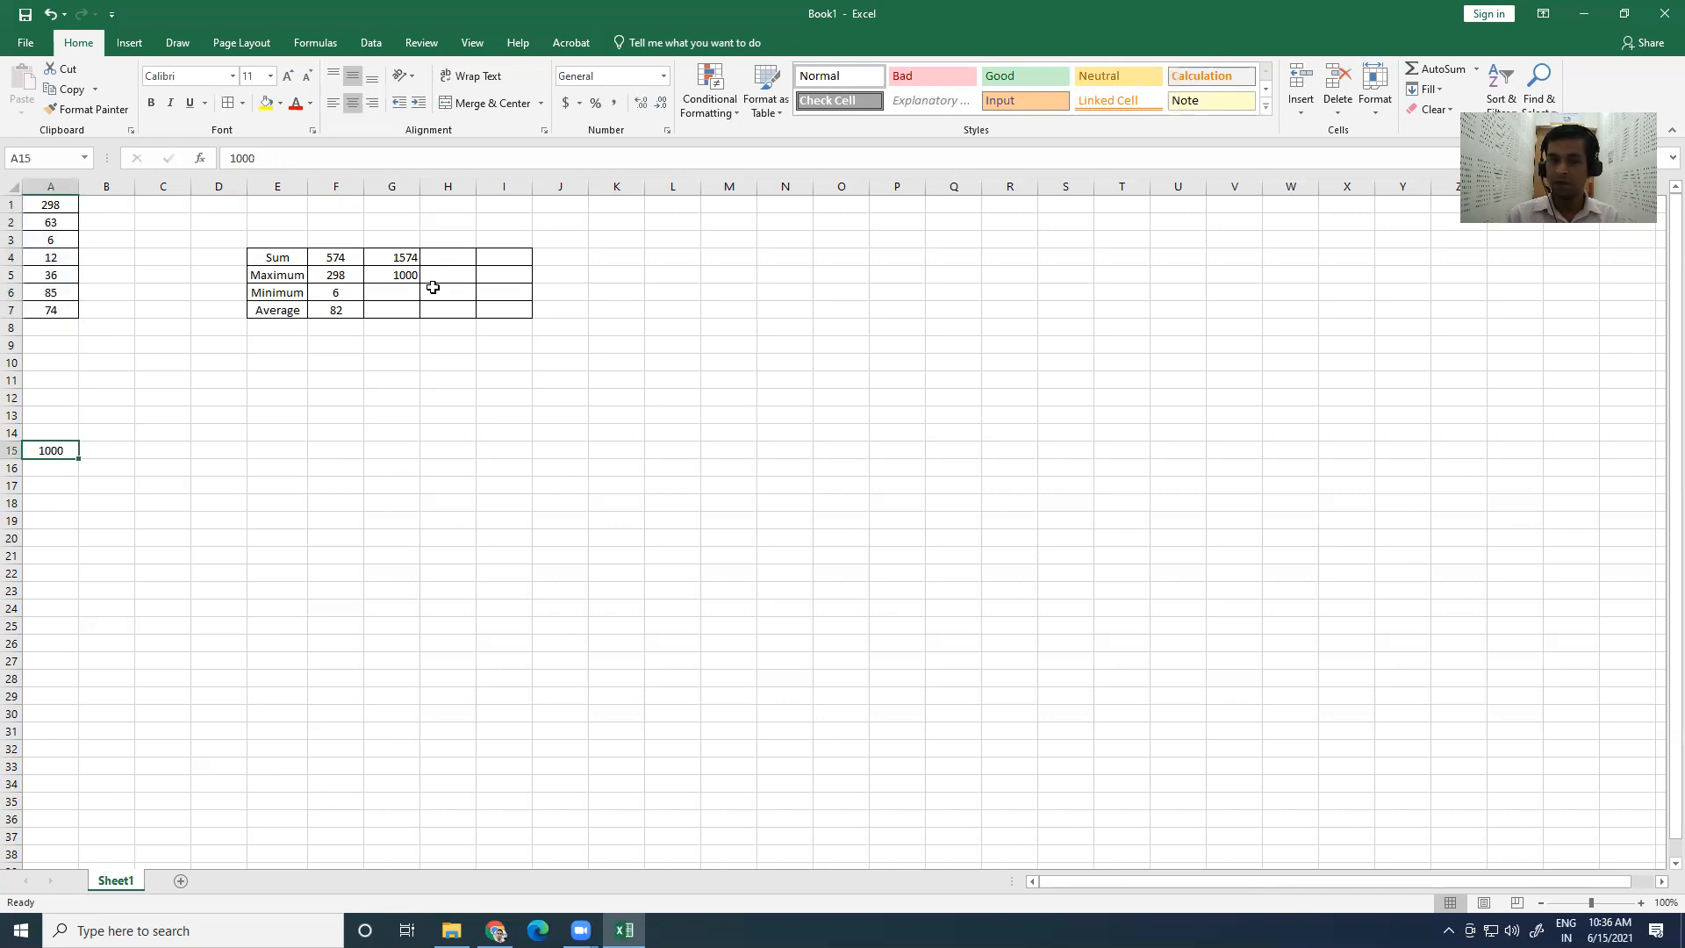
Step: Enter the formula =Min(A1:A7,A15) in cell G6, in the Minimum row
click(392, 292)
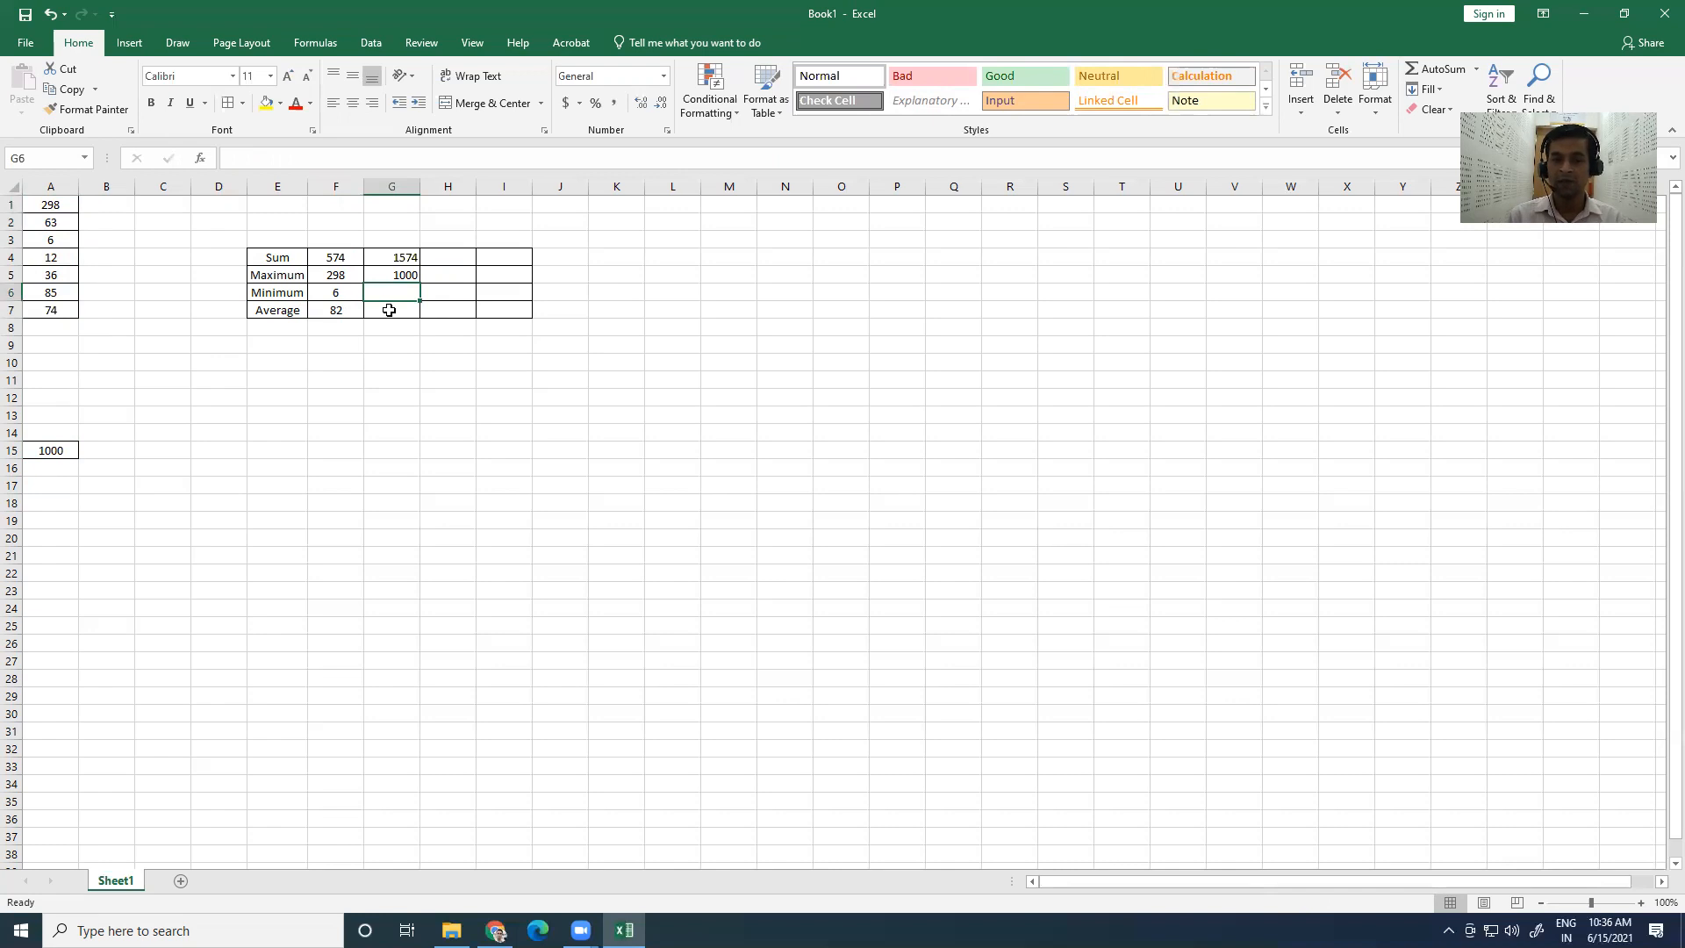
text(=)
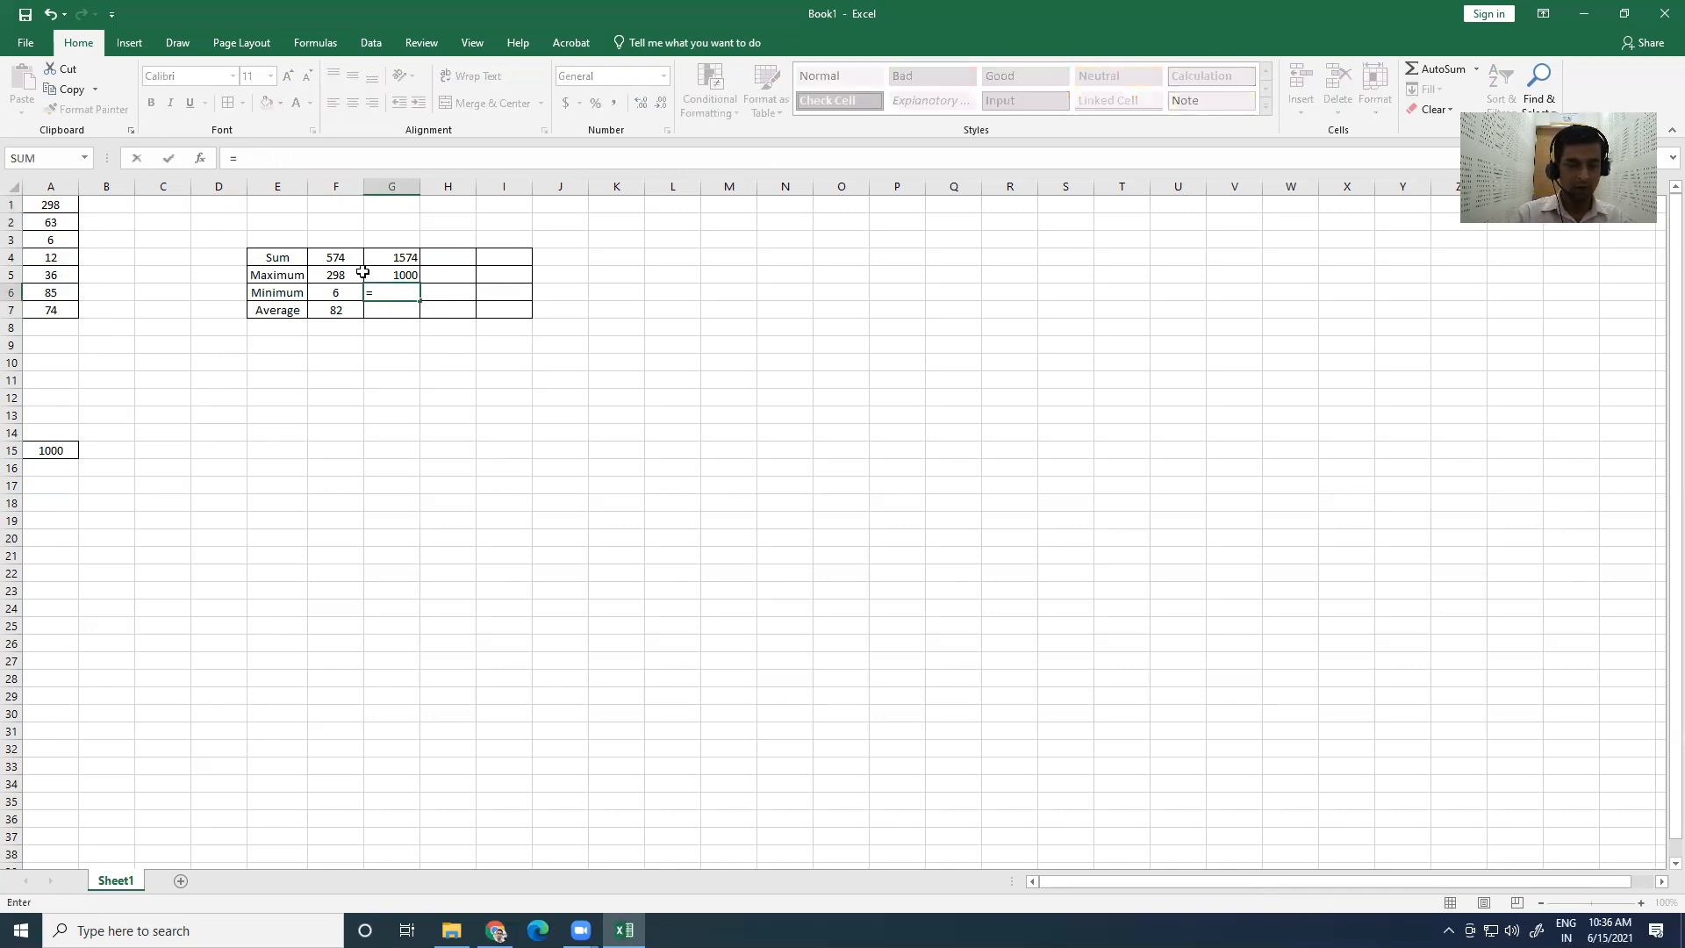
text(Min()
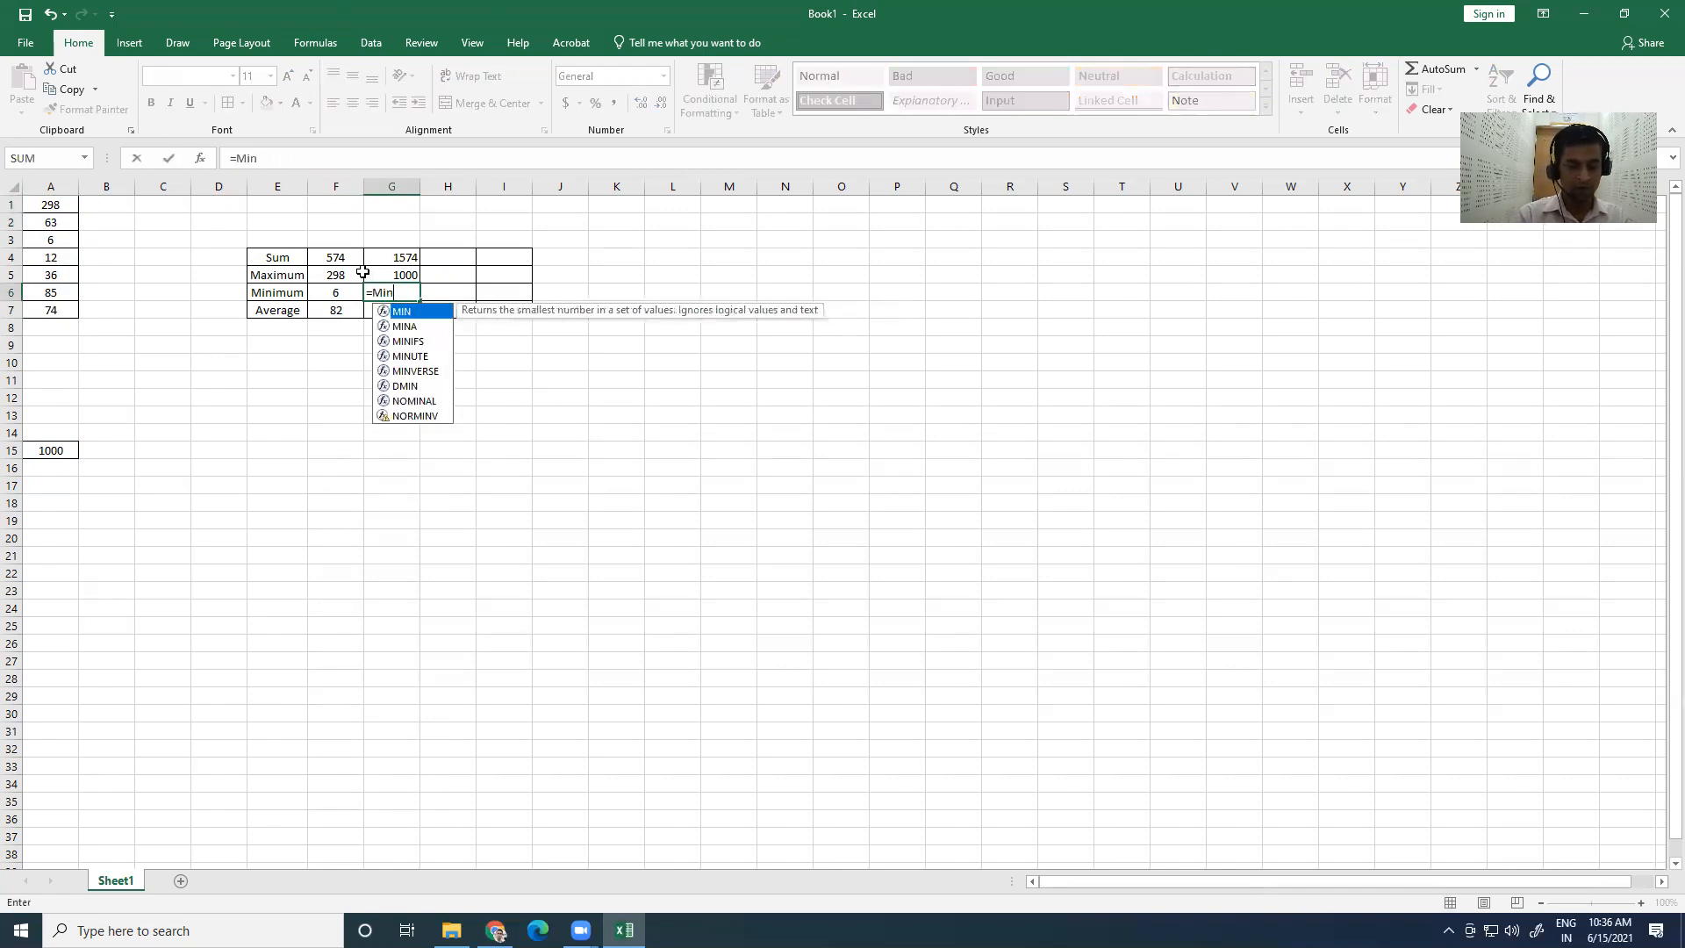
drag(46, 208, 44, 307)
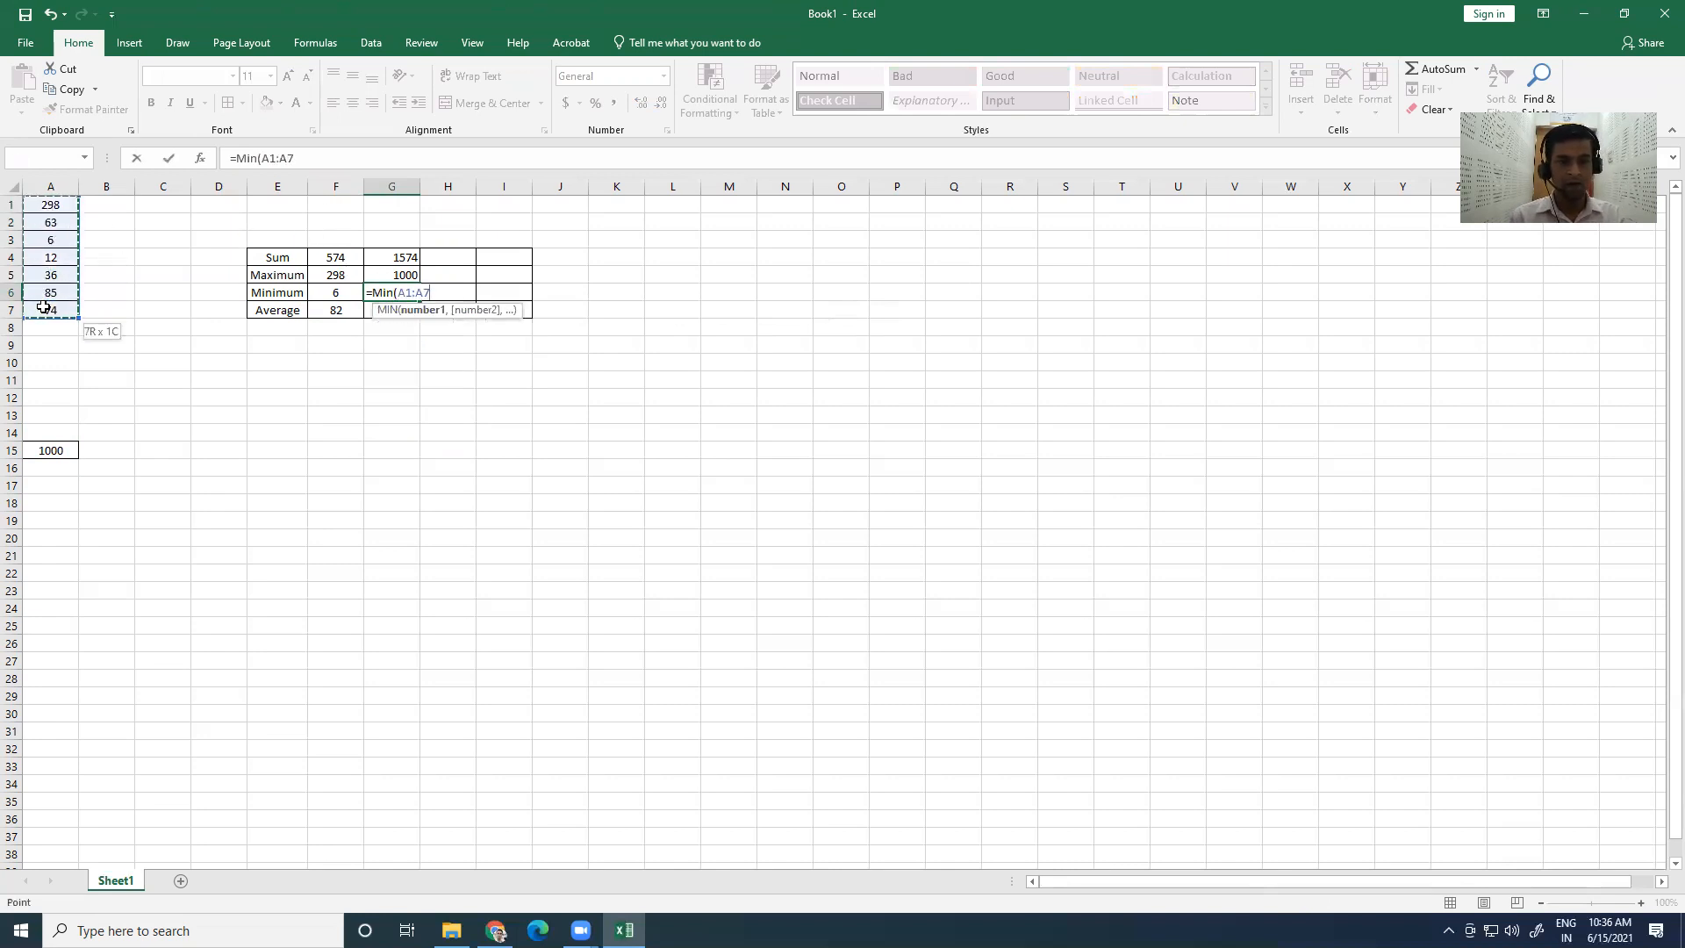
click(318, 161)
text(,)
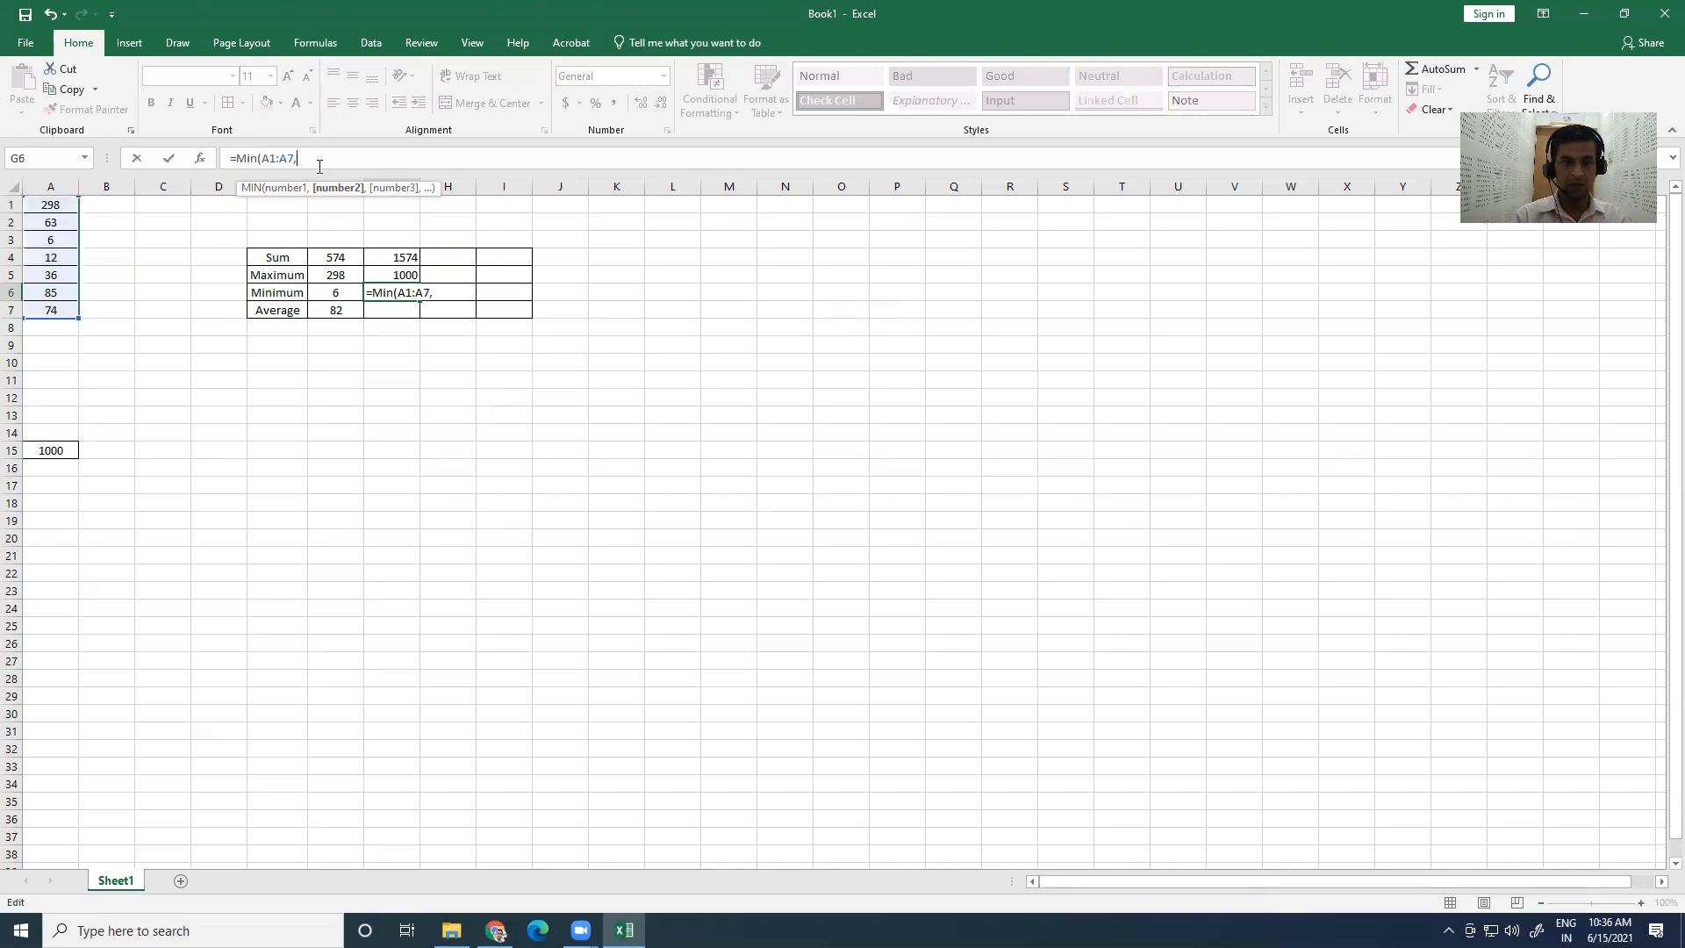
click(57, 446)
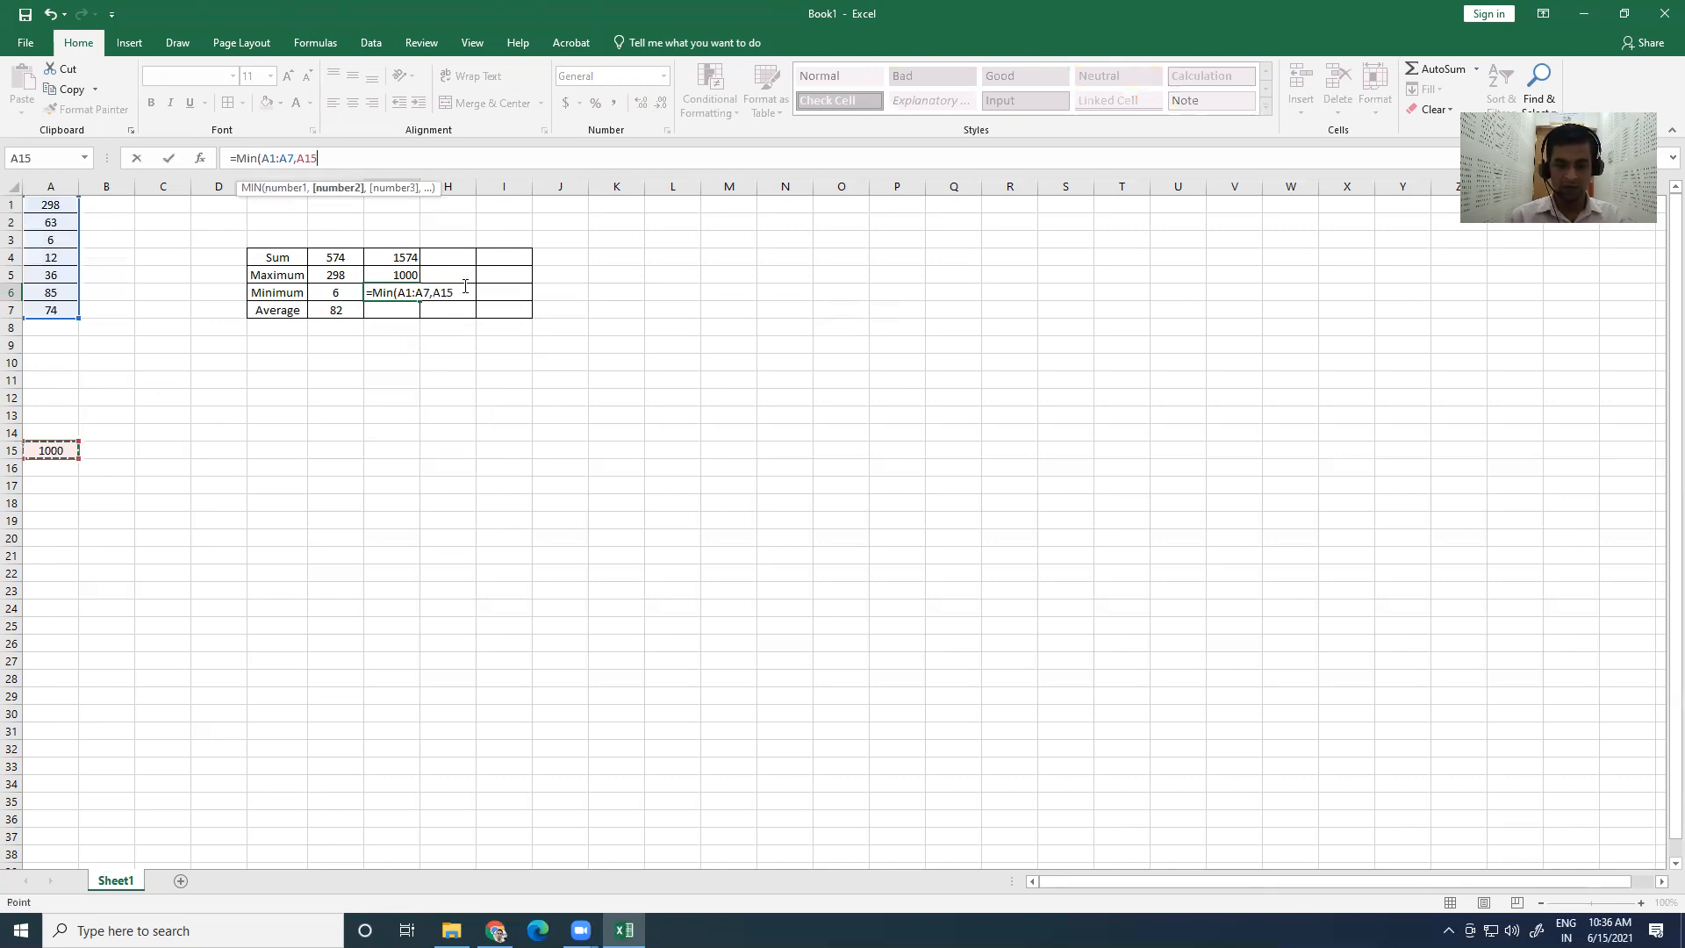
text())
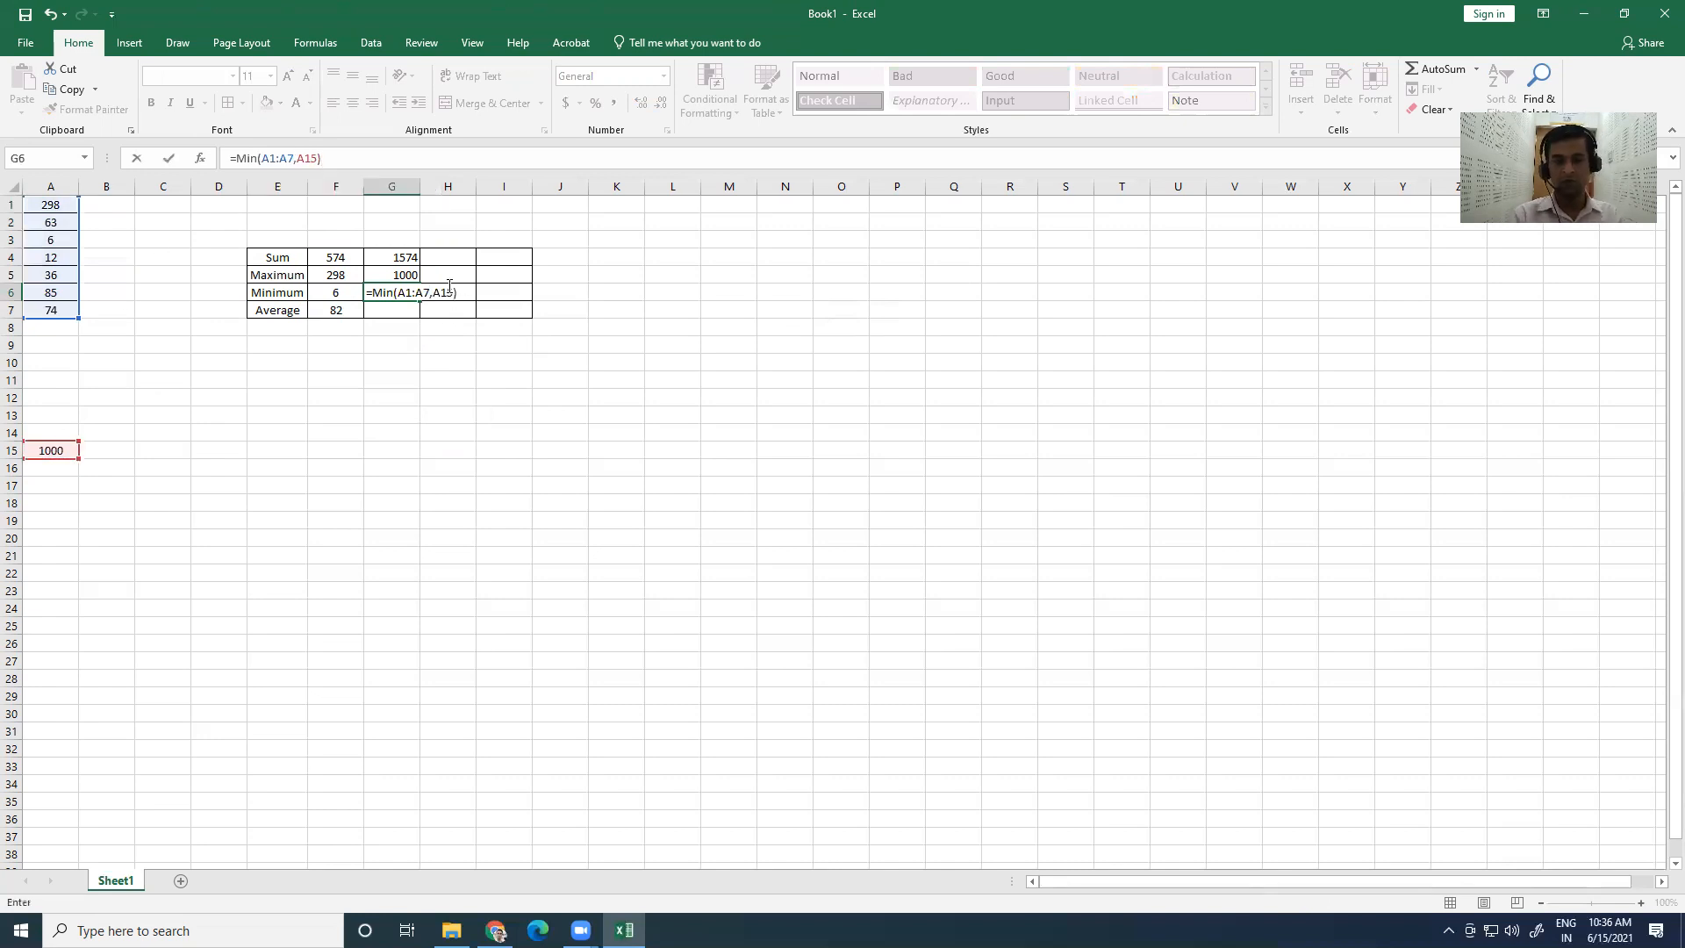
key(Return)
Step: Enter the formula =Average(A1:A7,A15) in cell G7 to average the list together with the separate cell
click(279, 161)
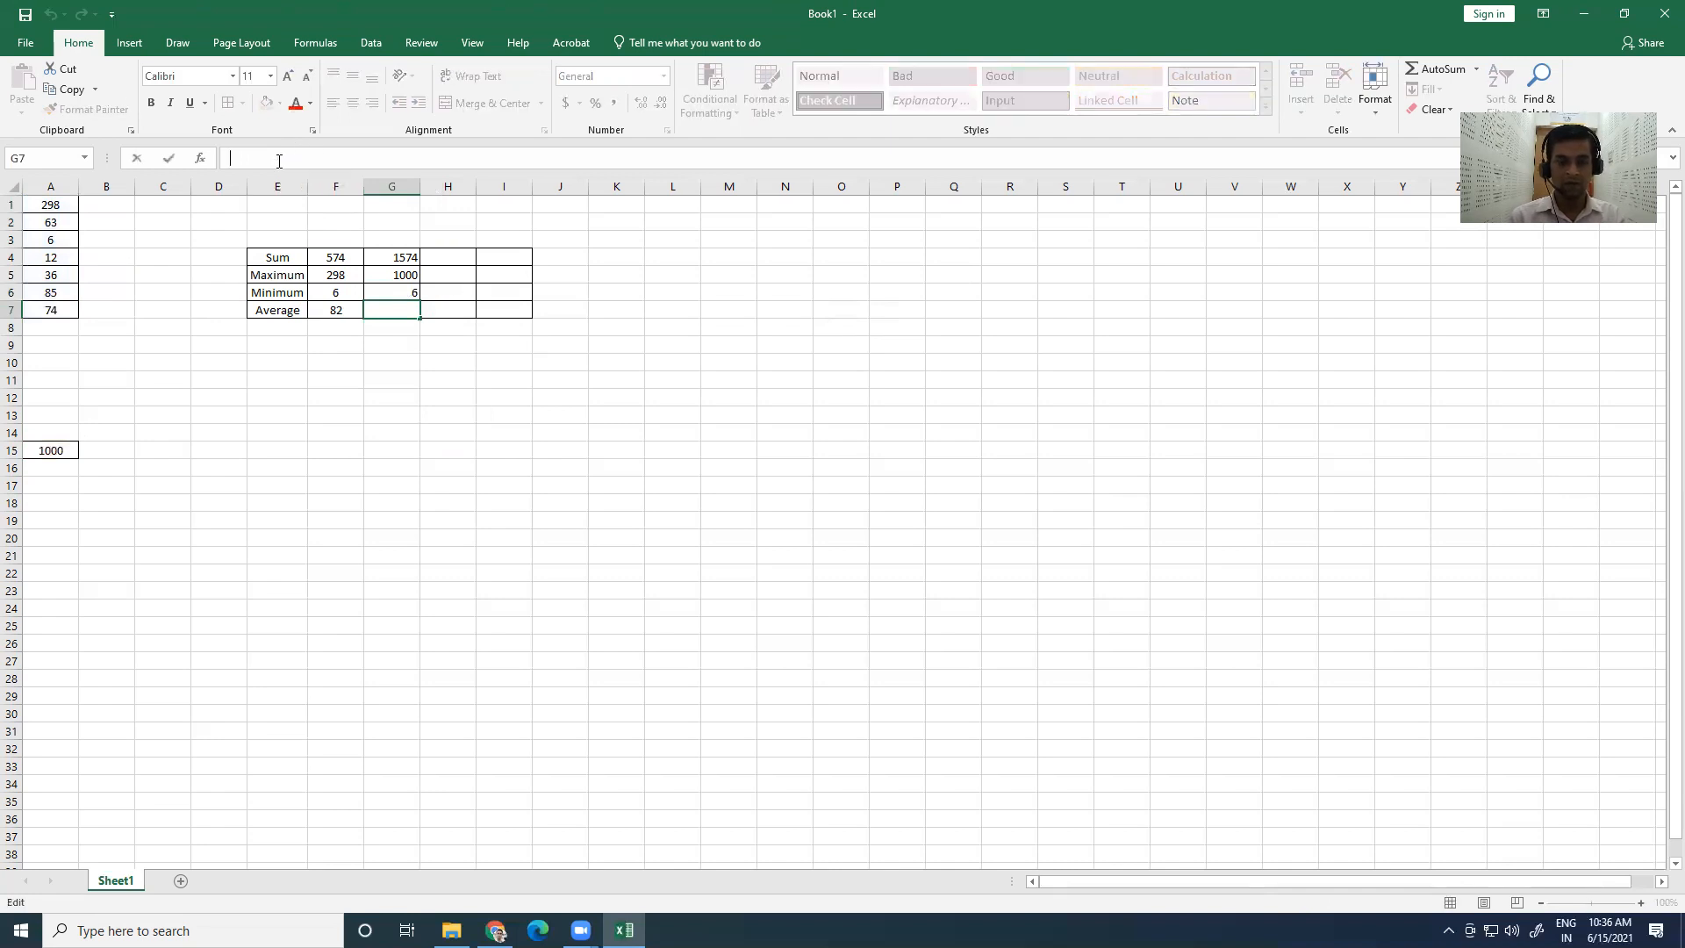
text(=)
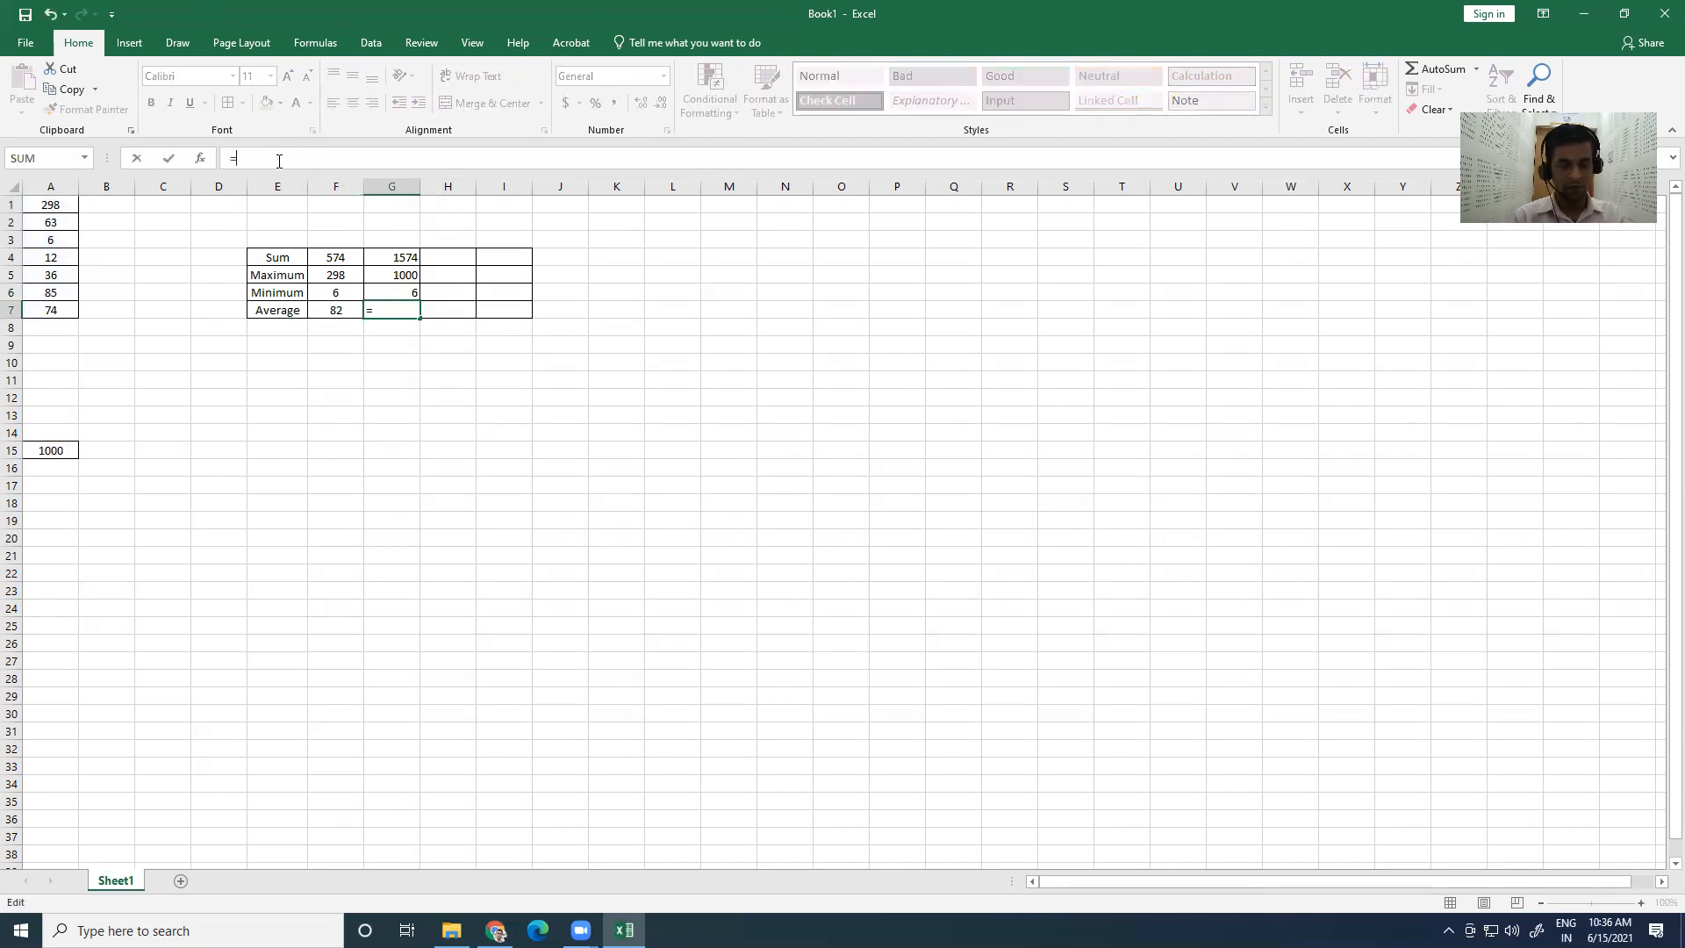
text(Average)
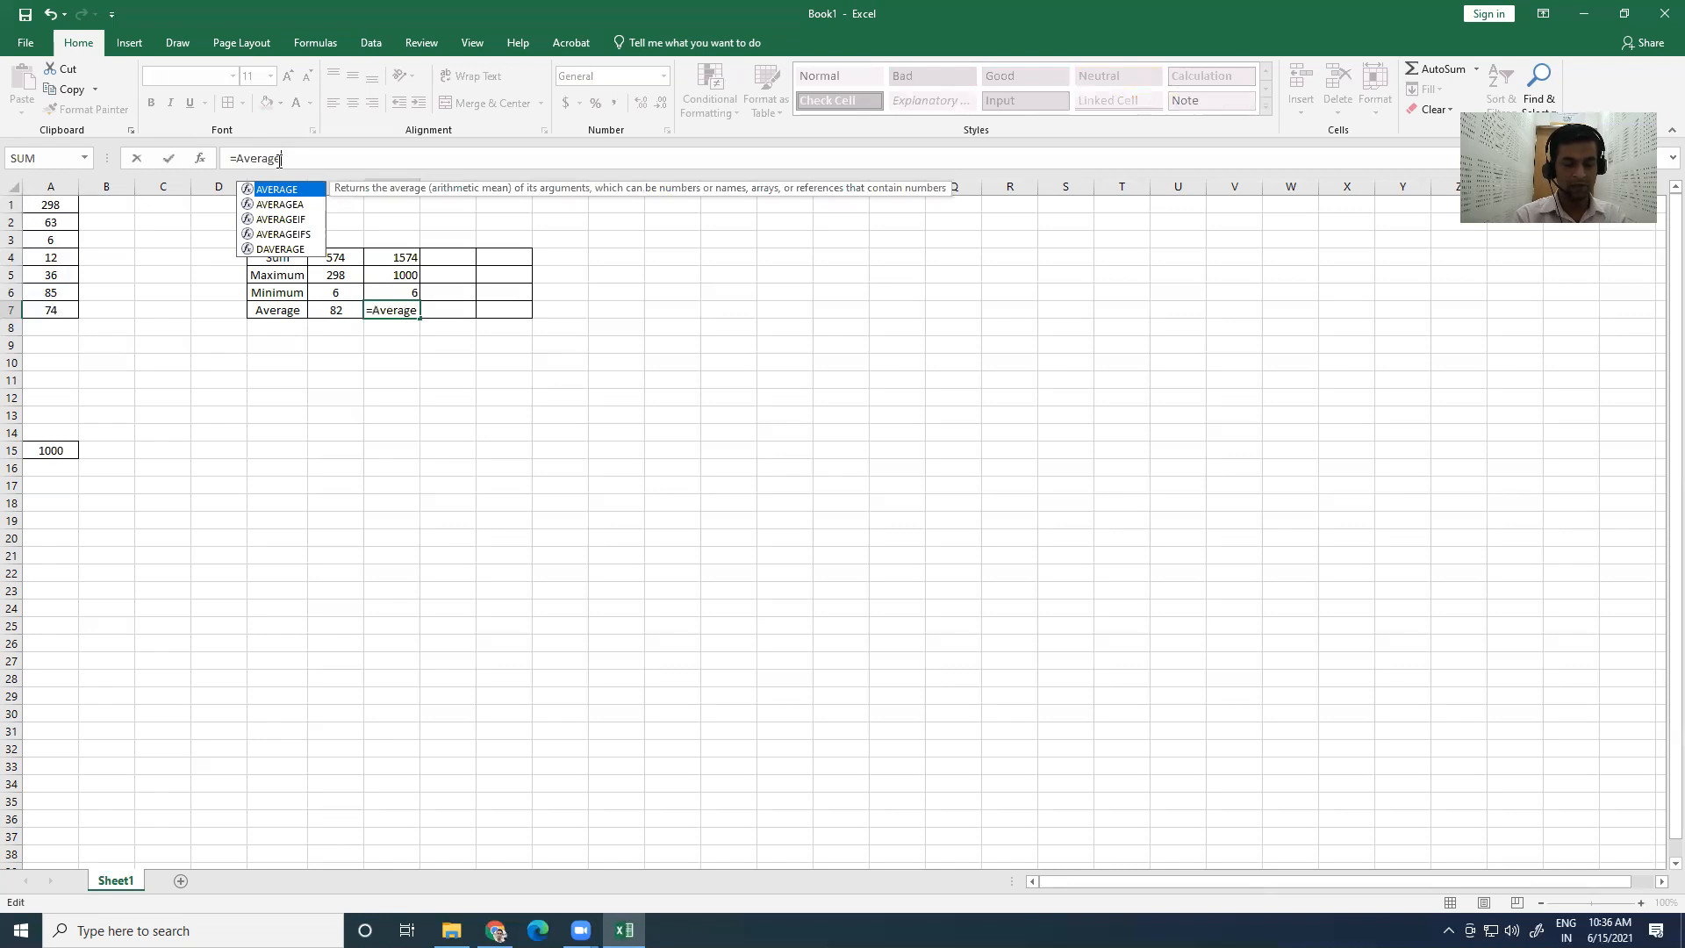
text(()
drag(55, 208, 61, 308)
text(,)
click(51, 448)
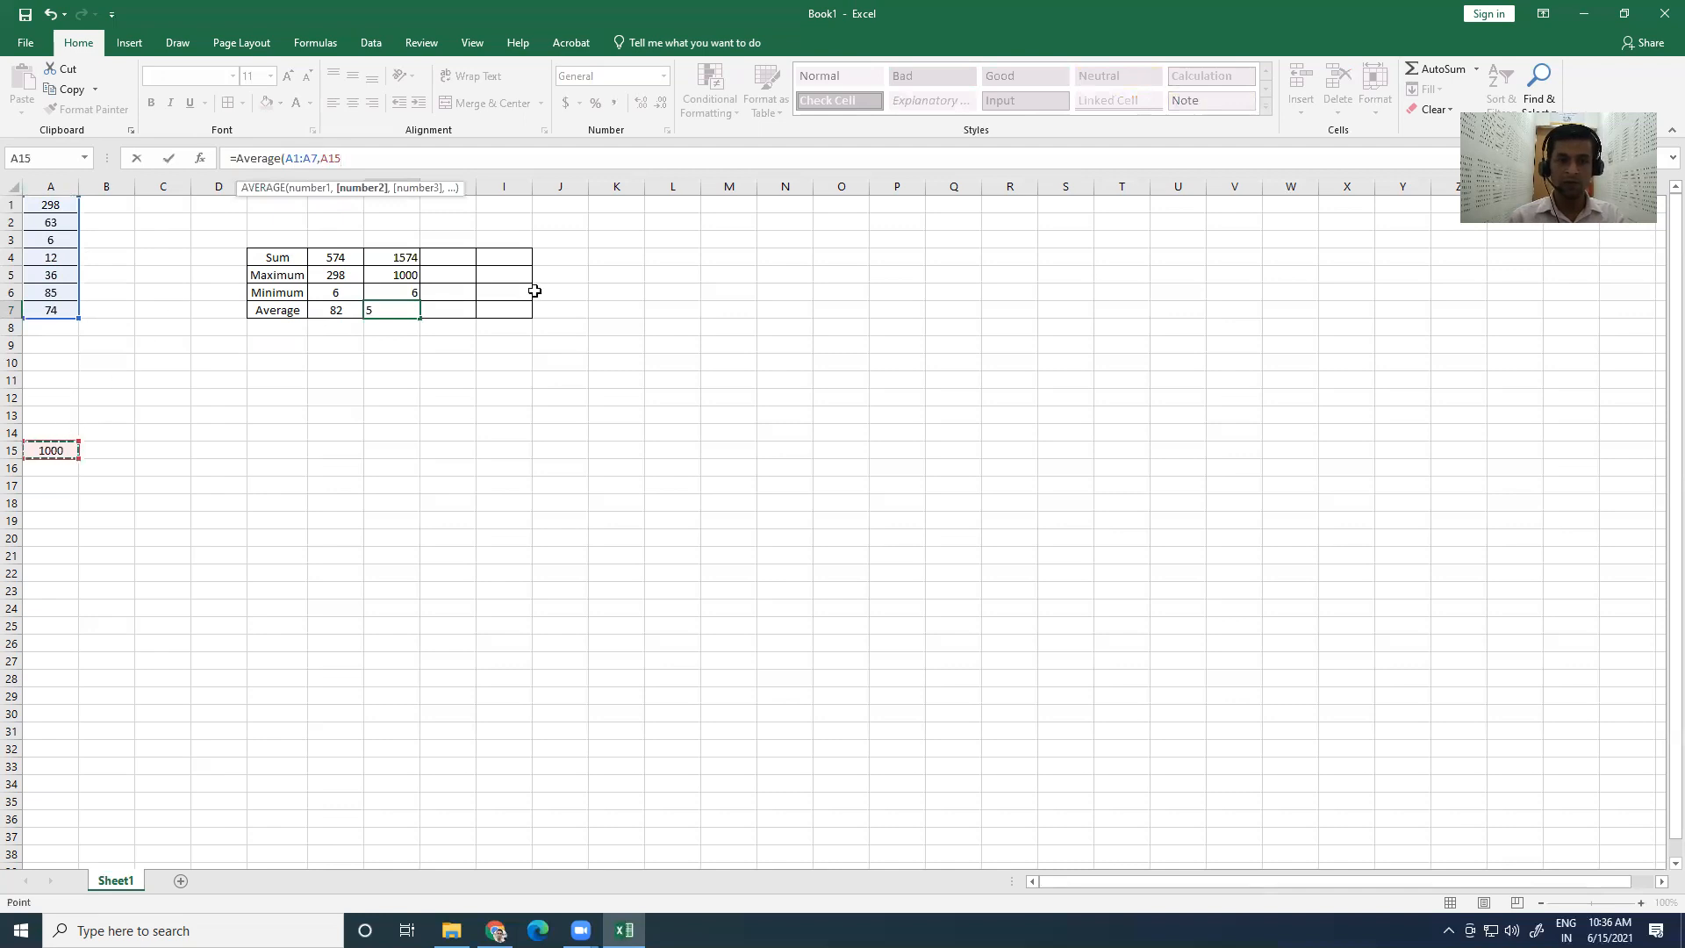
text())
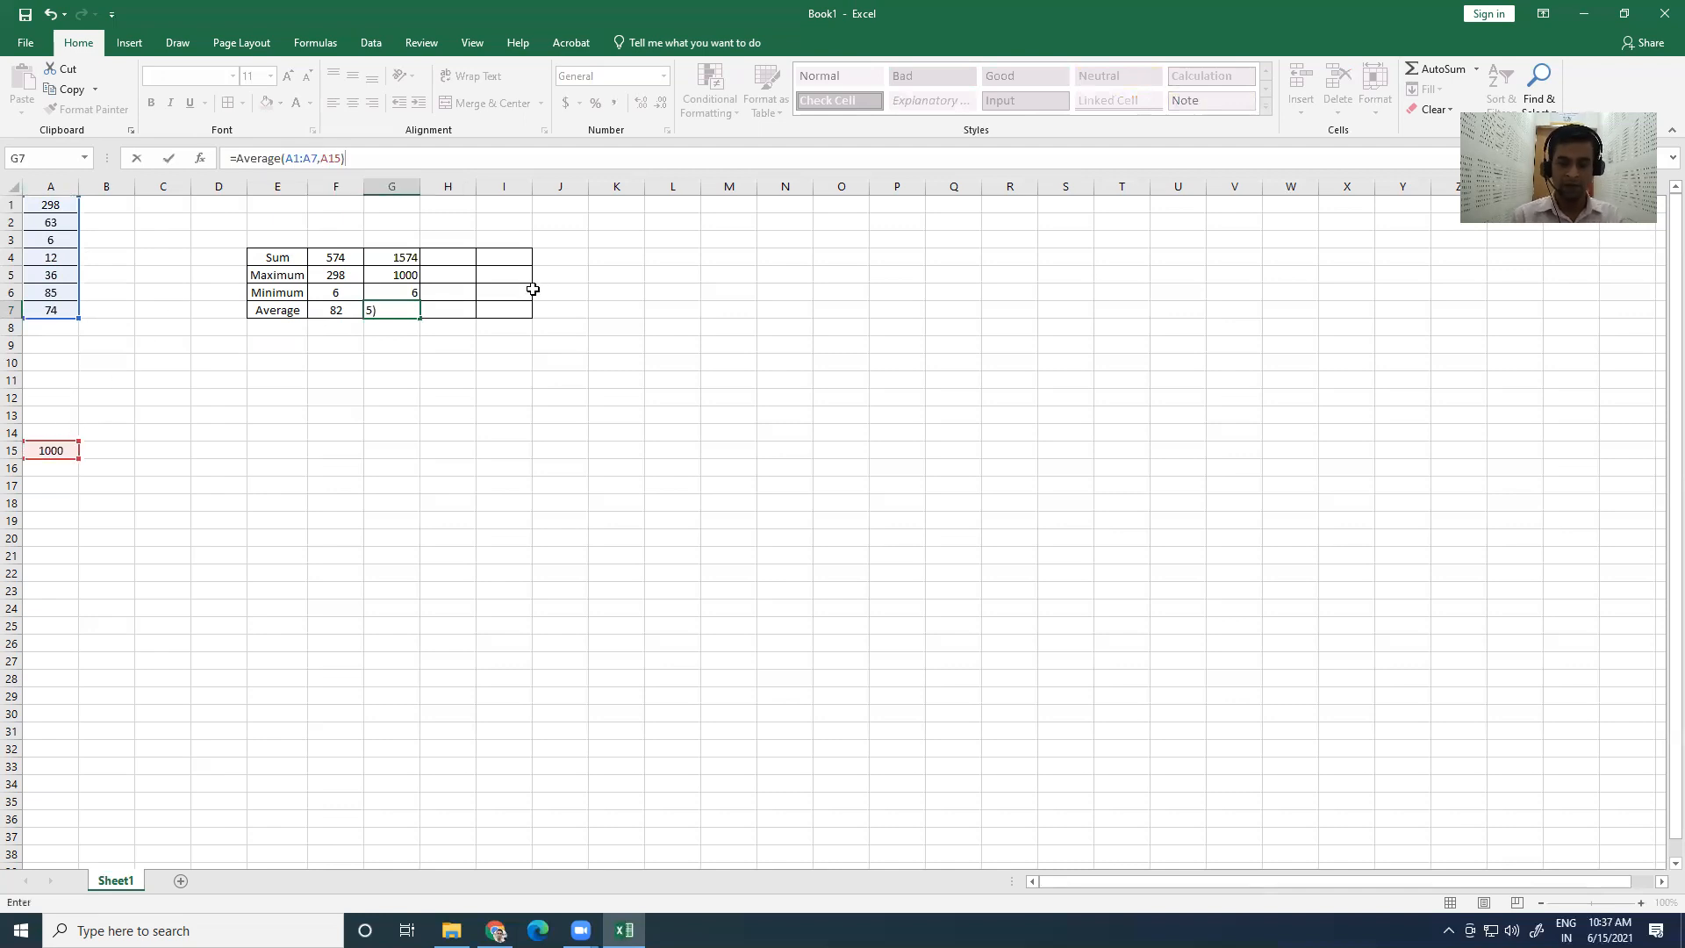
key(Return)
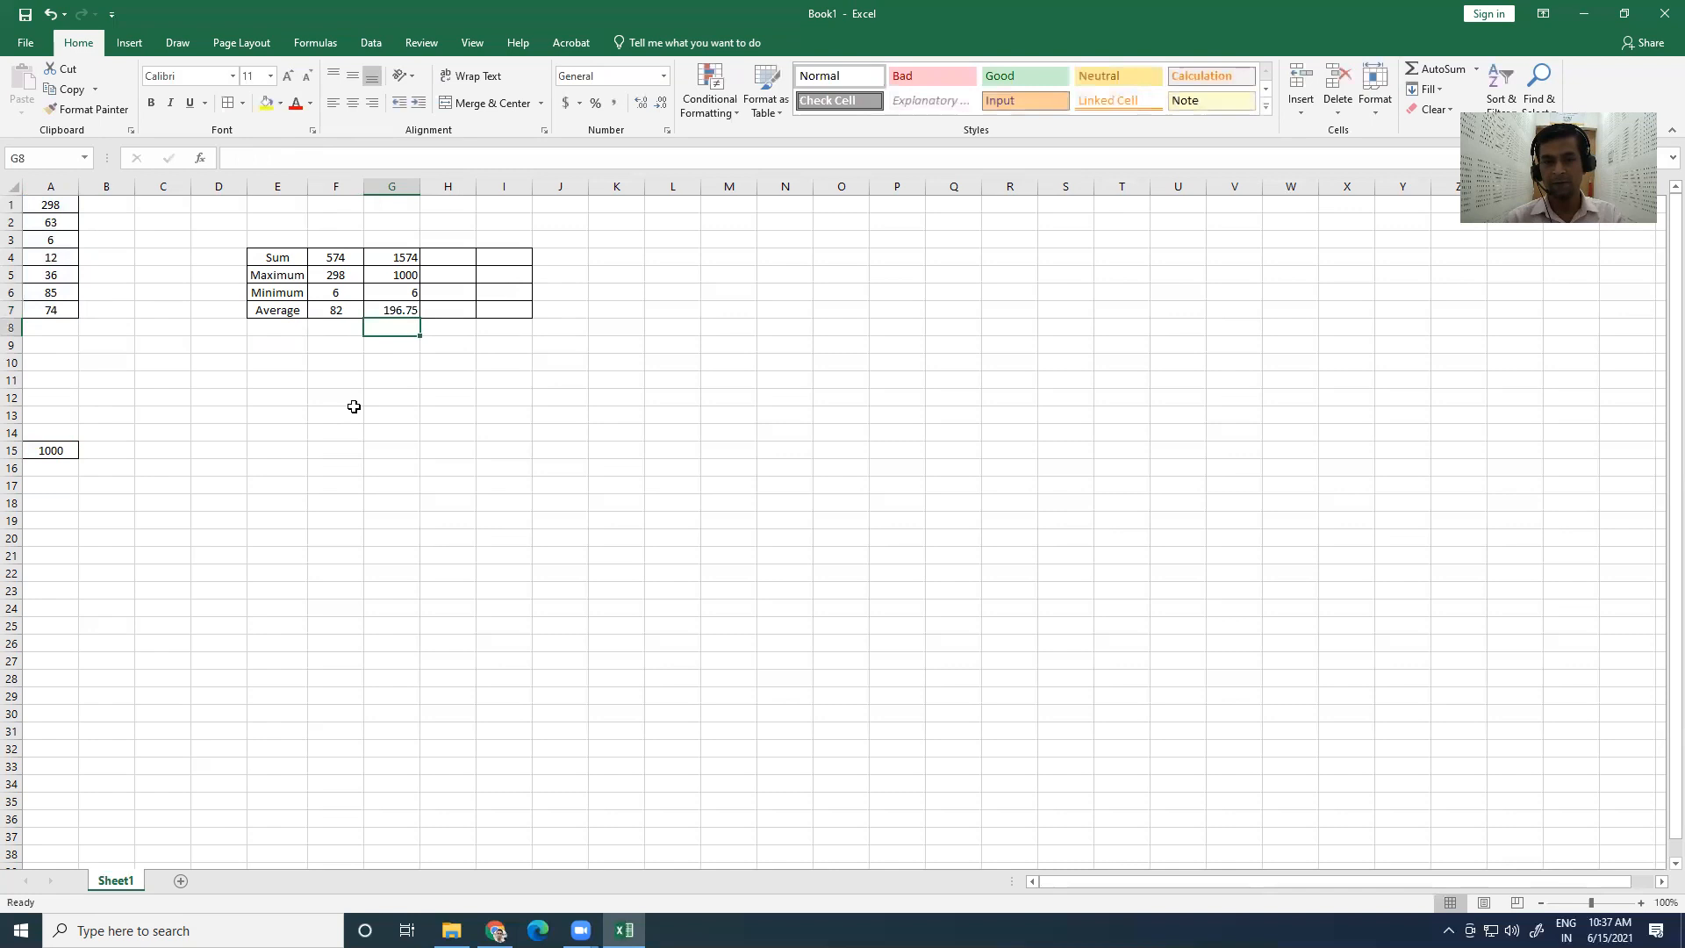
click(242, 420)
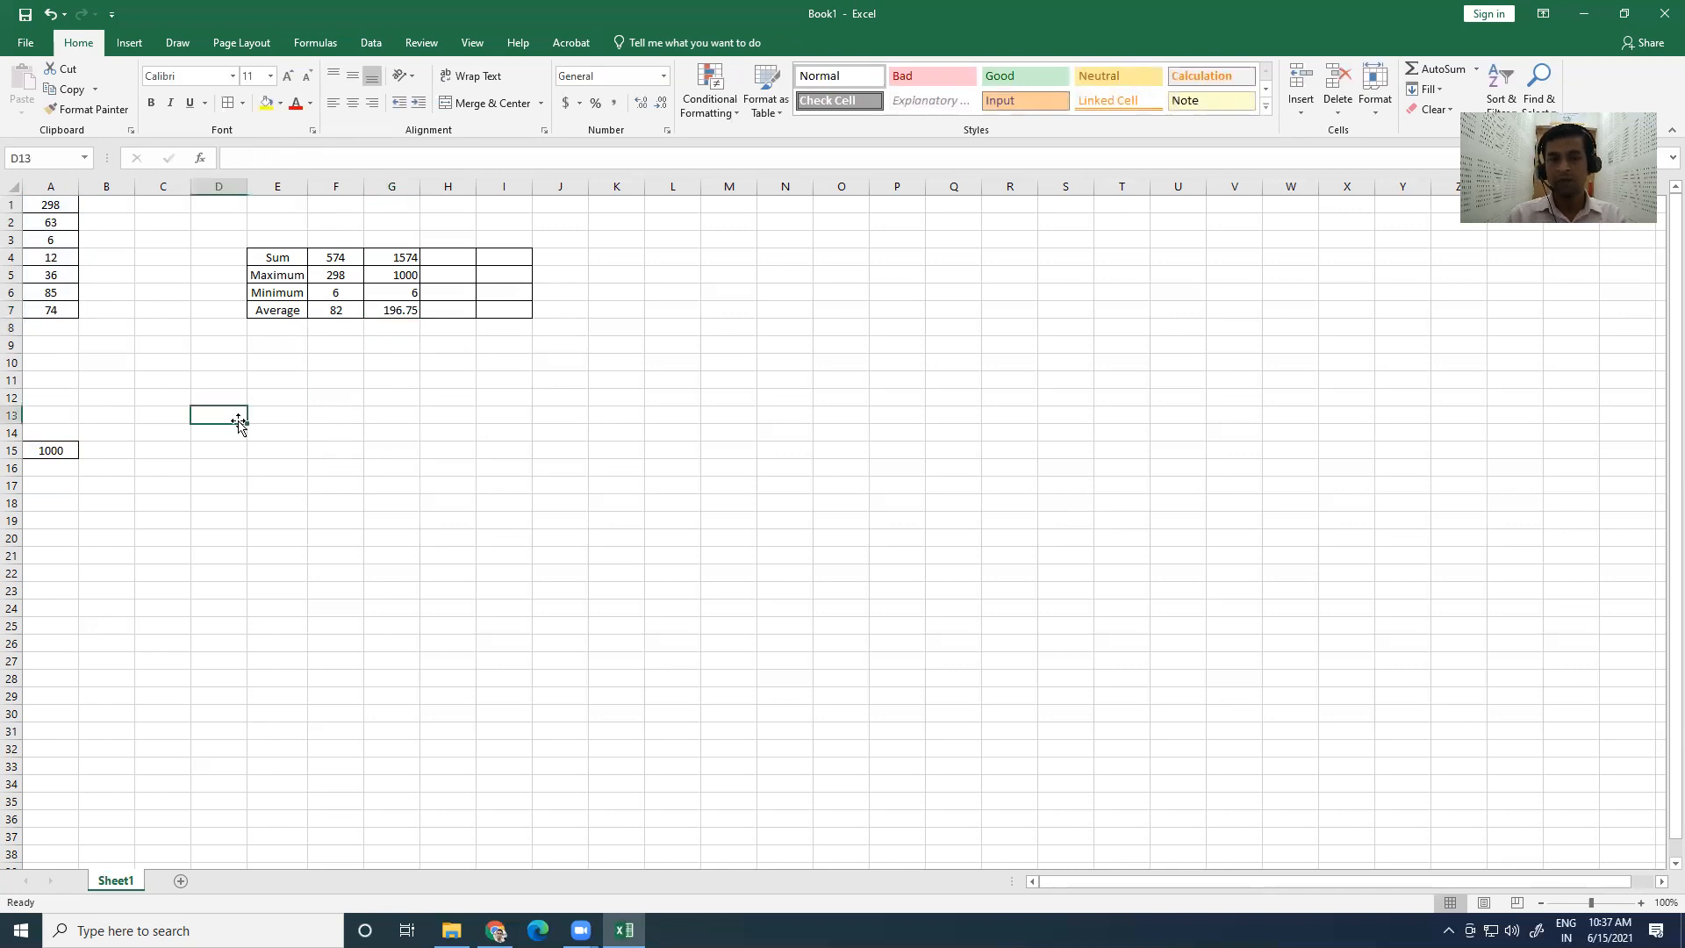
Step: Delete column I to remove the extra empty column at the end of the summary table
click(512, 190)
right_click(512, 189)
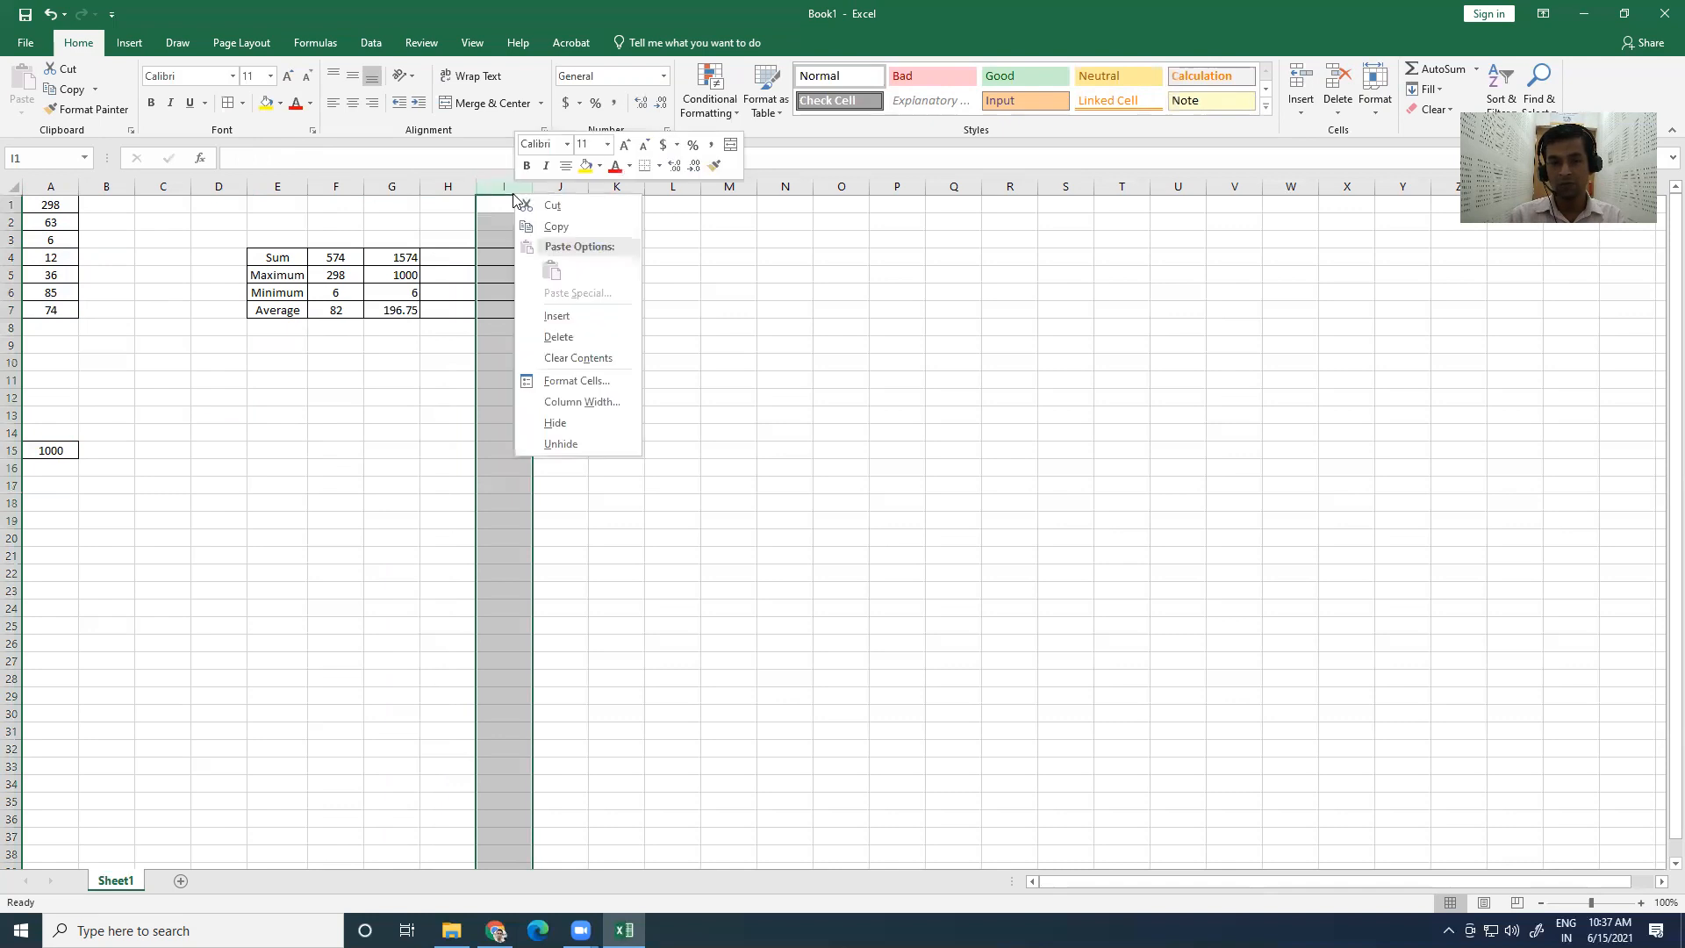
click(560, 338)
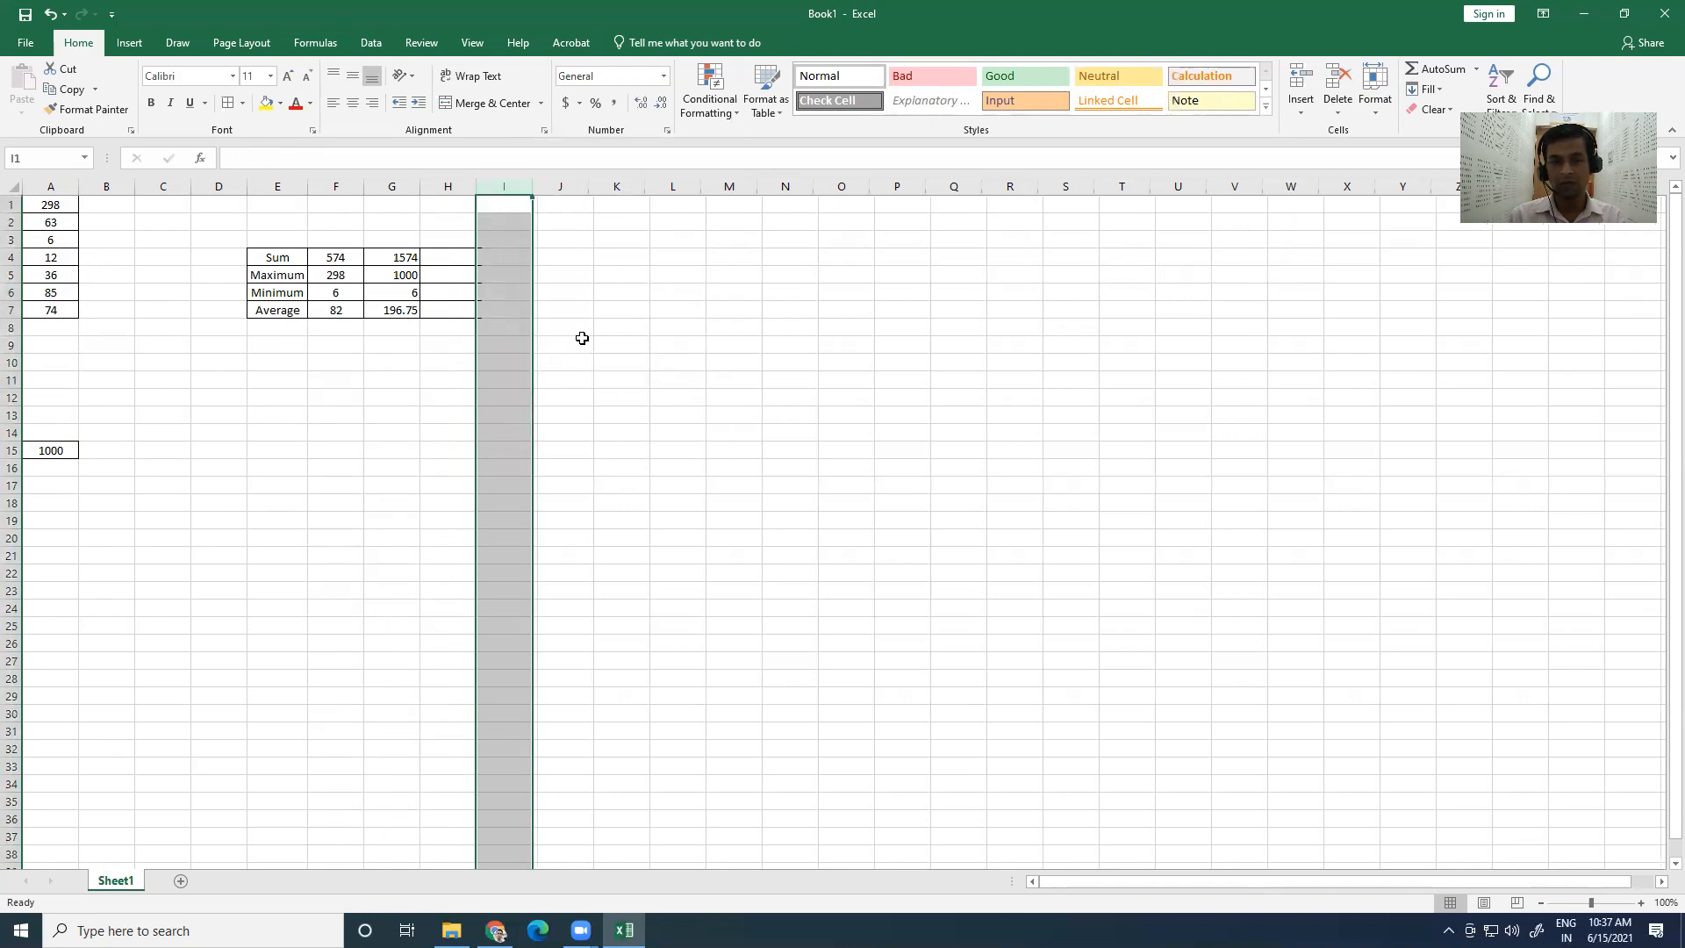
click(556, 444)
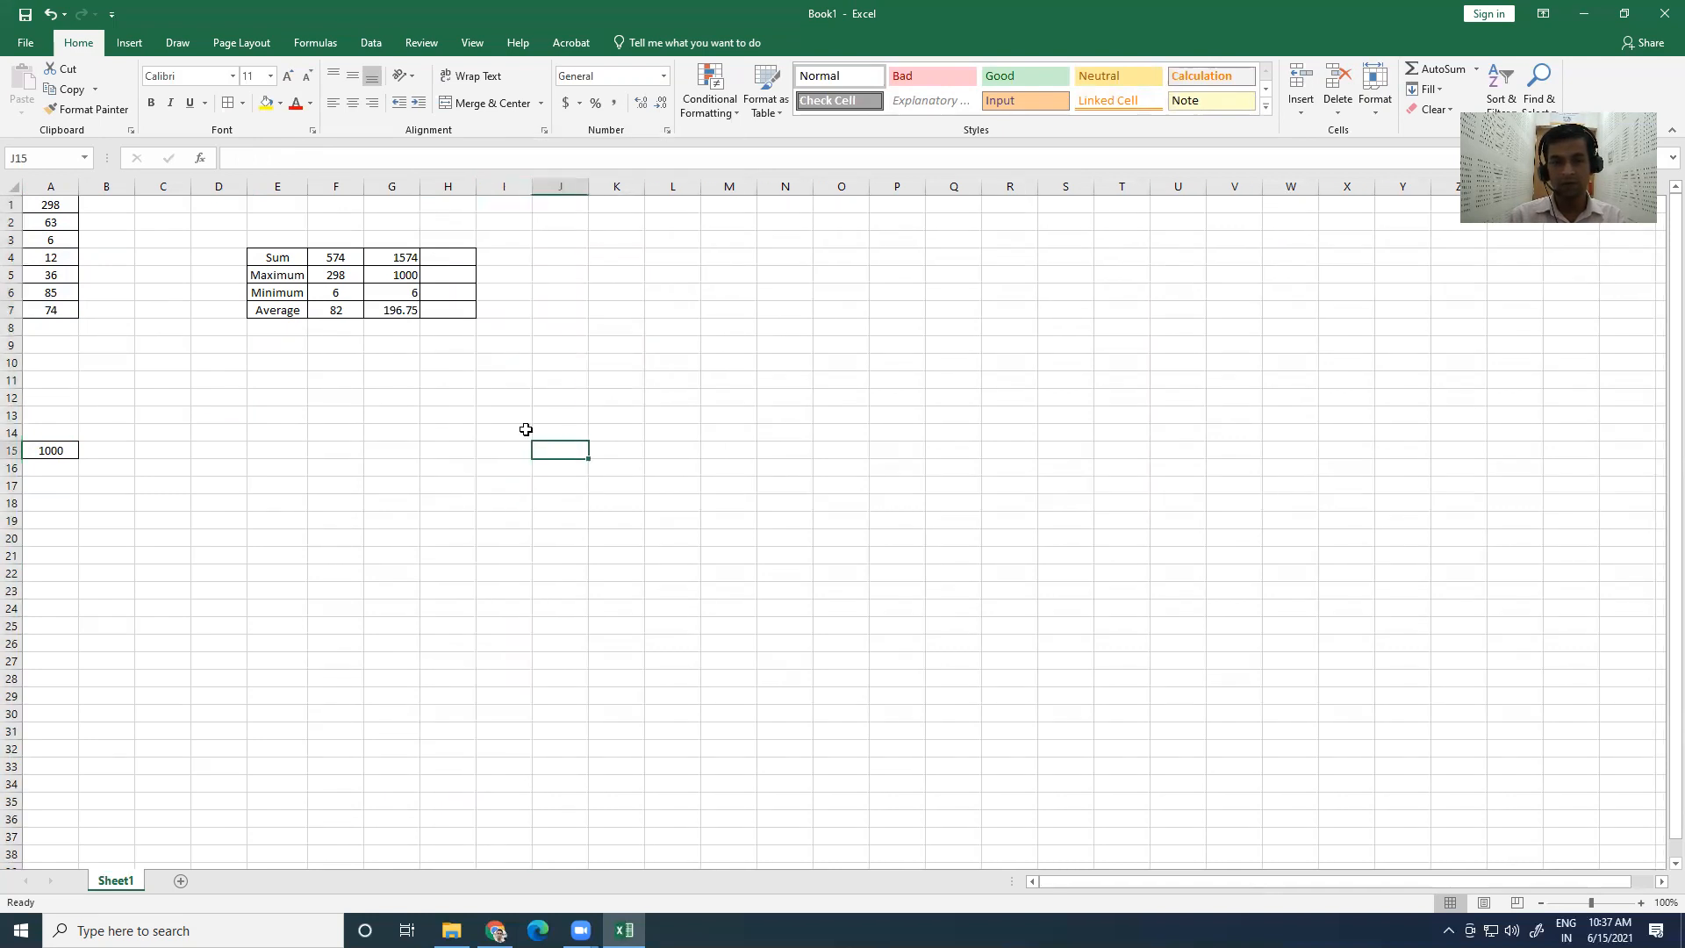
Step: Review the number list in A1:A7 and the separate cell A15 as sources for the empty column H
click(451, 254)
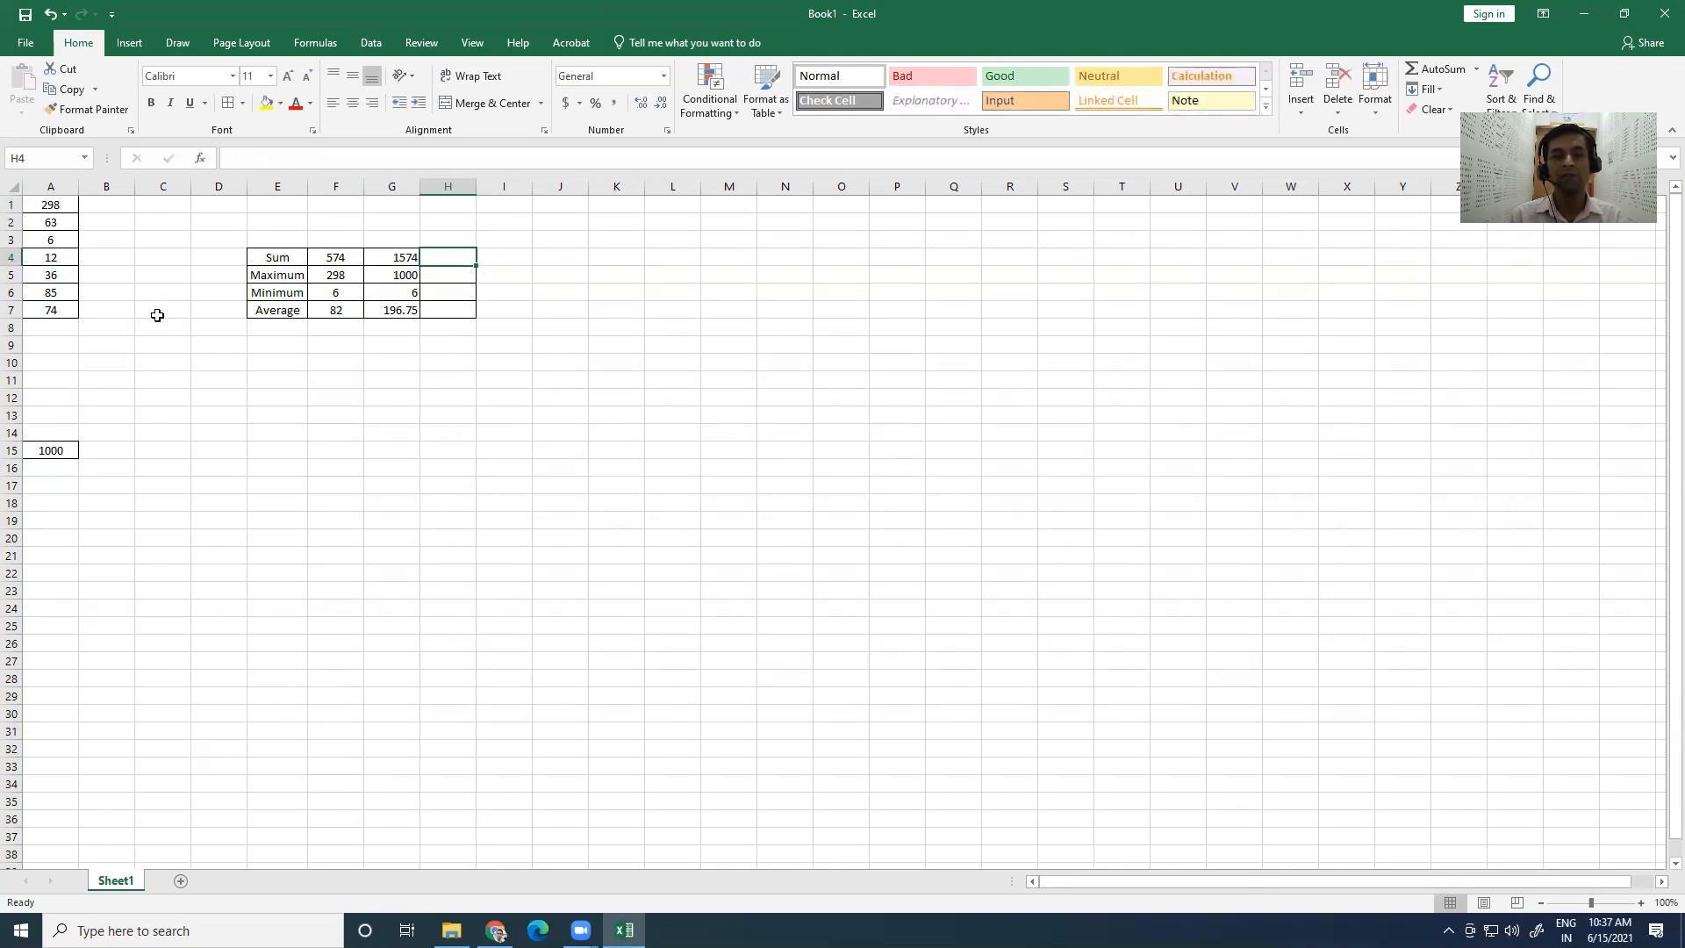
drag(62, 204, 51, 311)
click(47, 453)
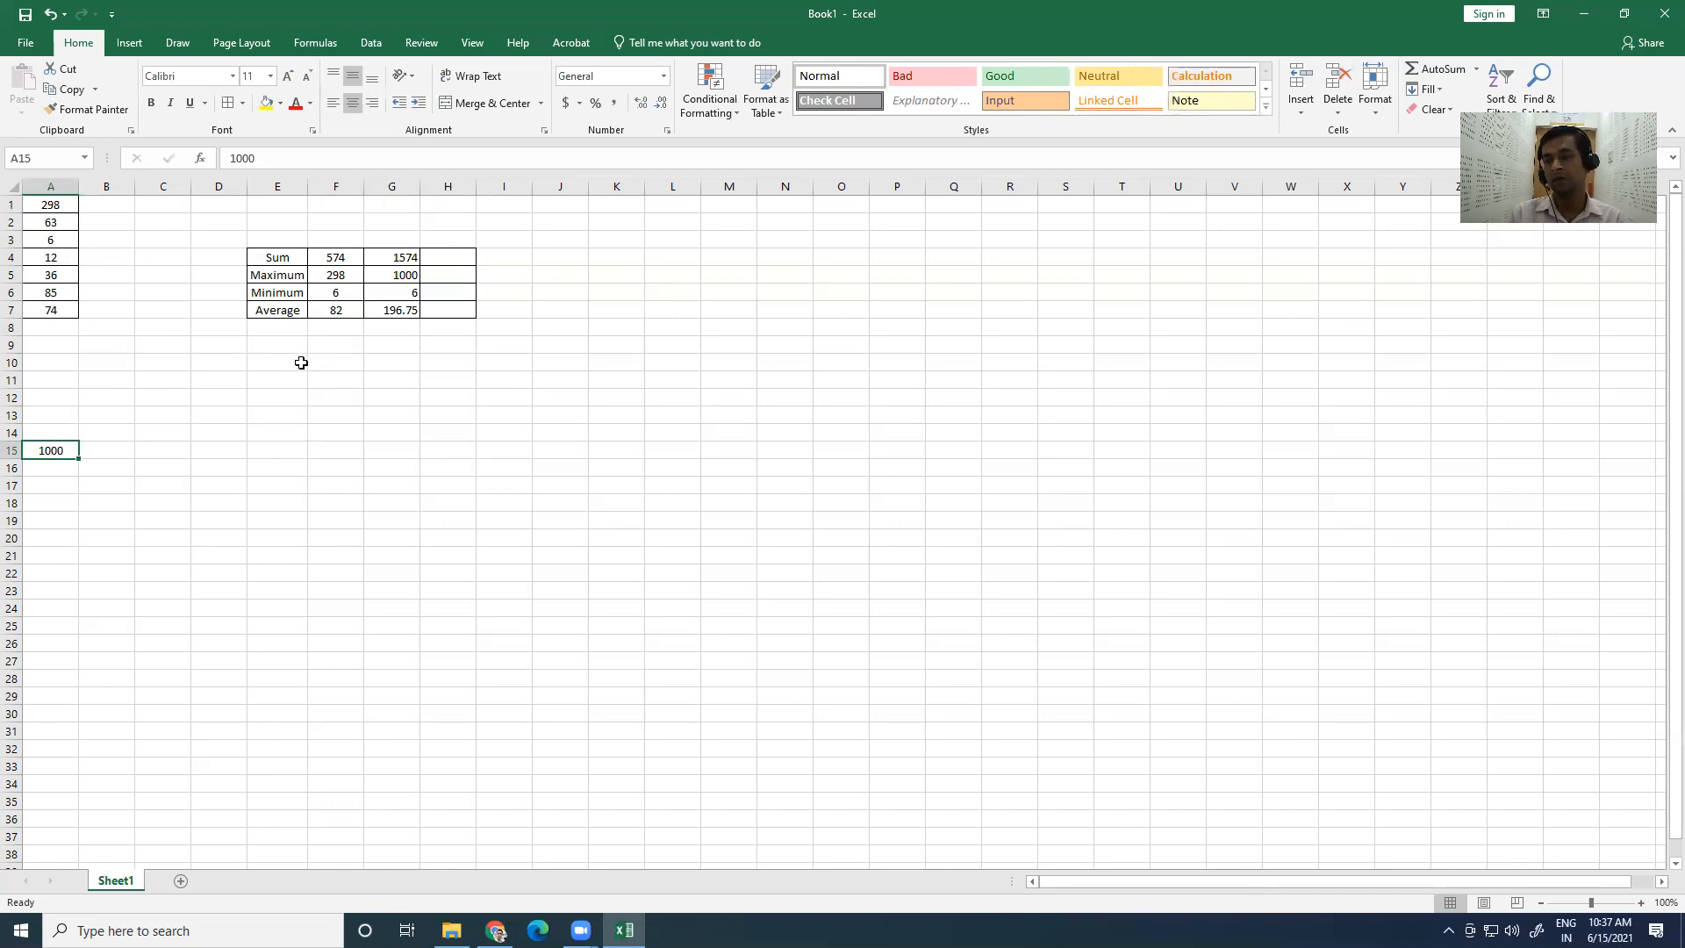
click(439, 255)
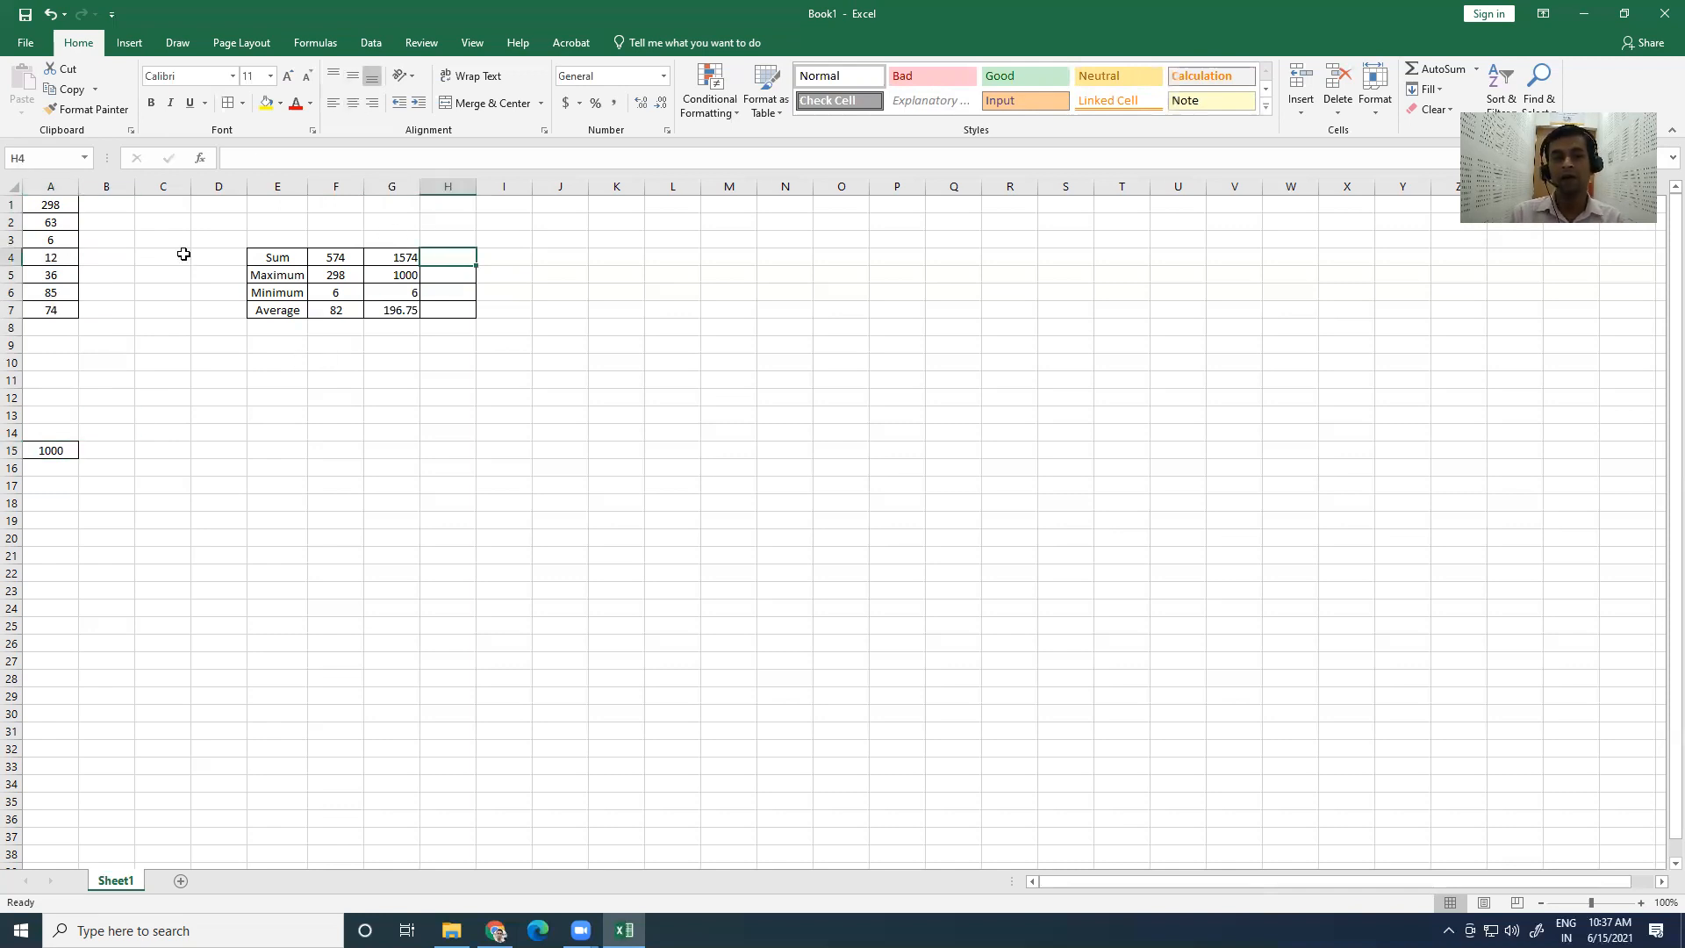
drag(50, 205, 66, 450)
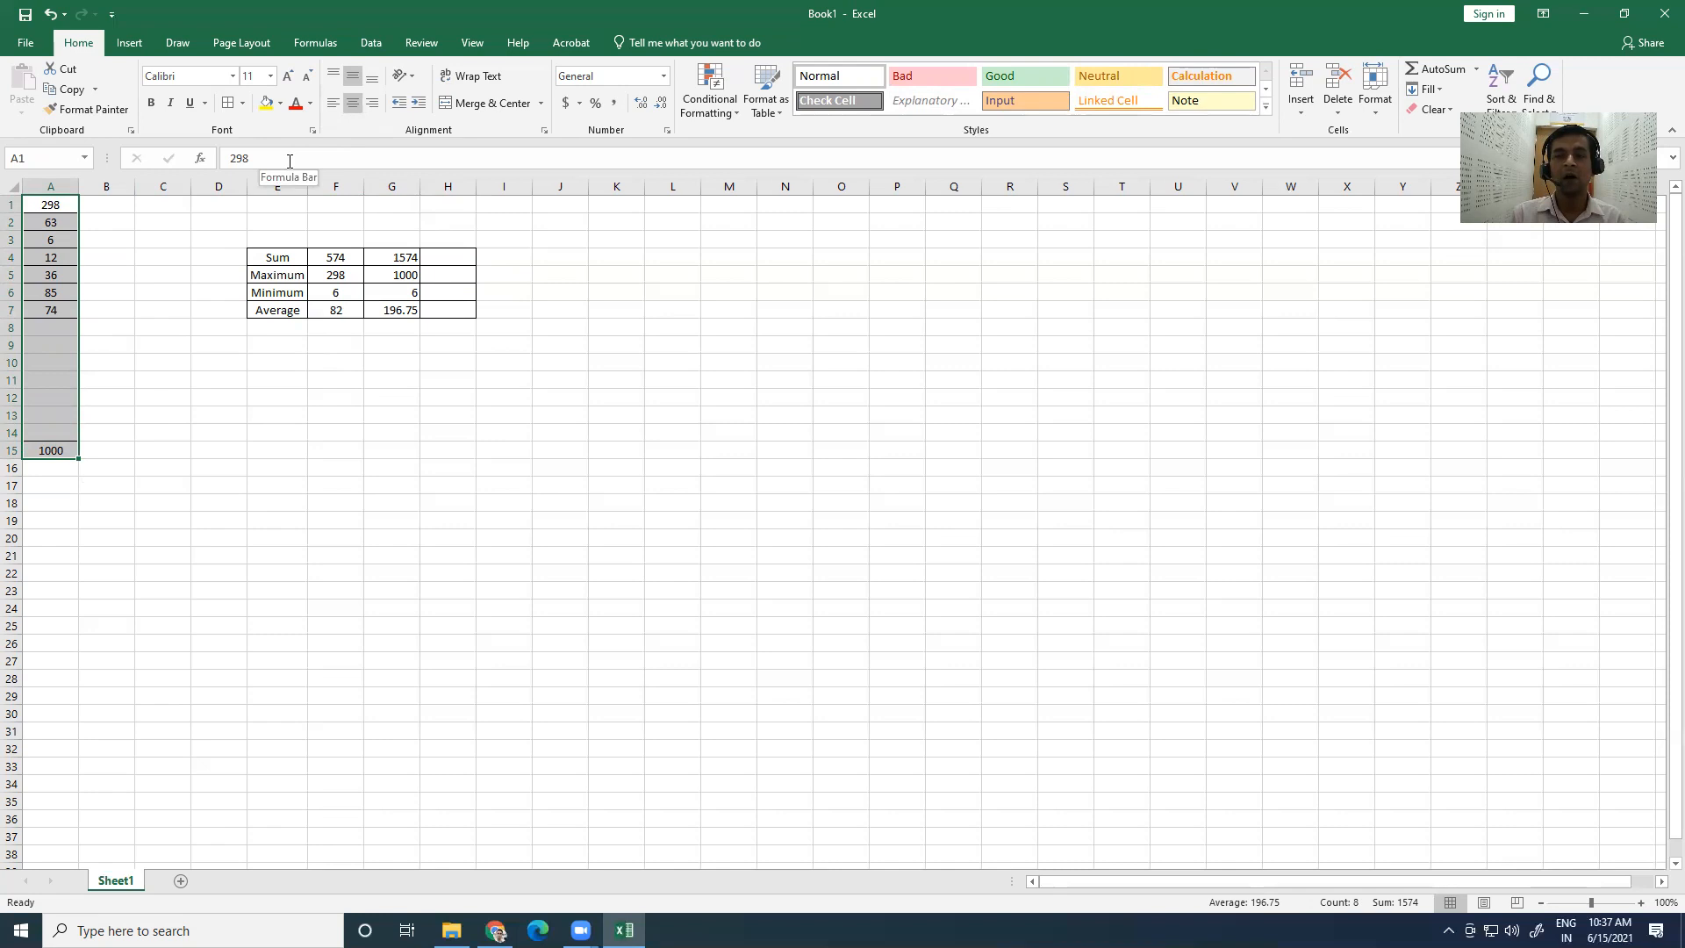
Step: Enter the formula =Sum(A1:A7,A15,100) in cell H4 to add the constant 100 to the list and separate cell
click(442, 257)
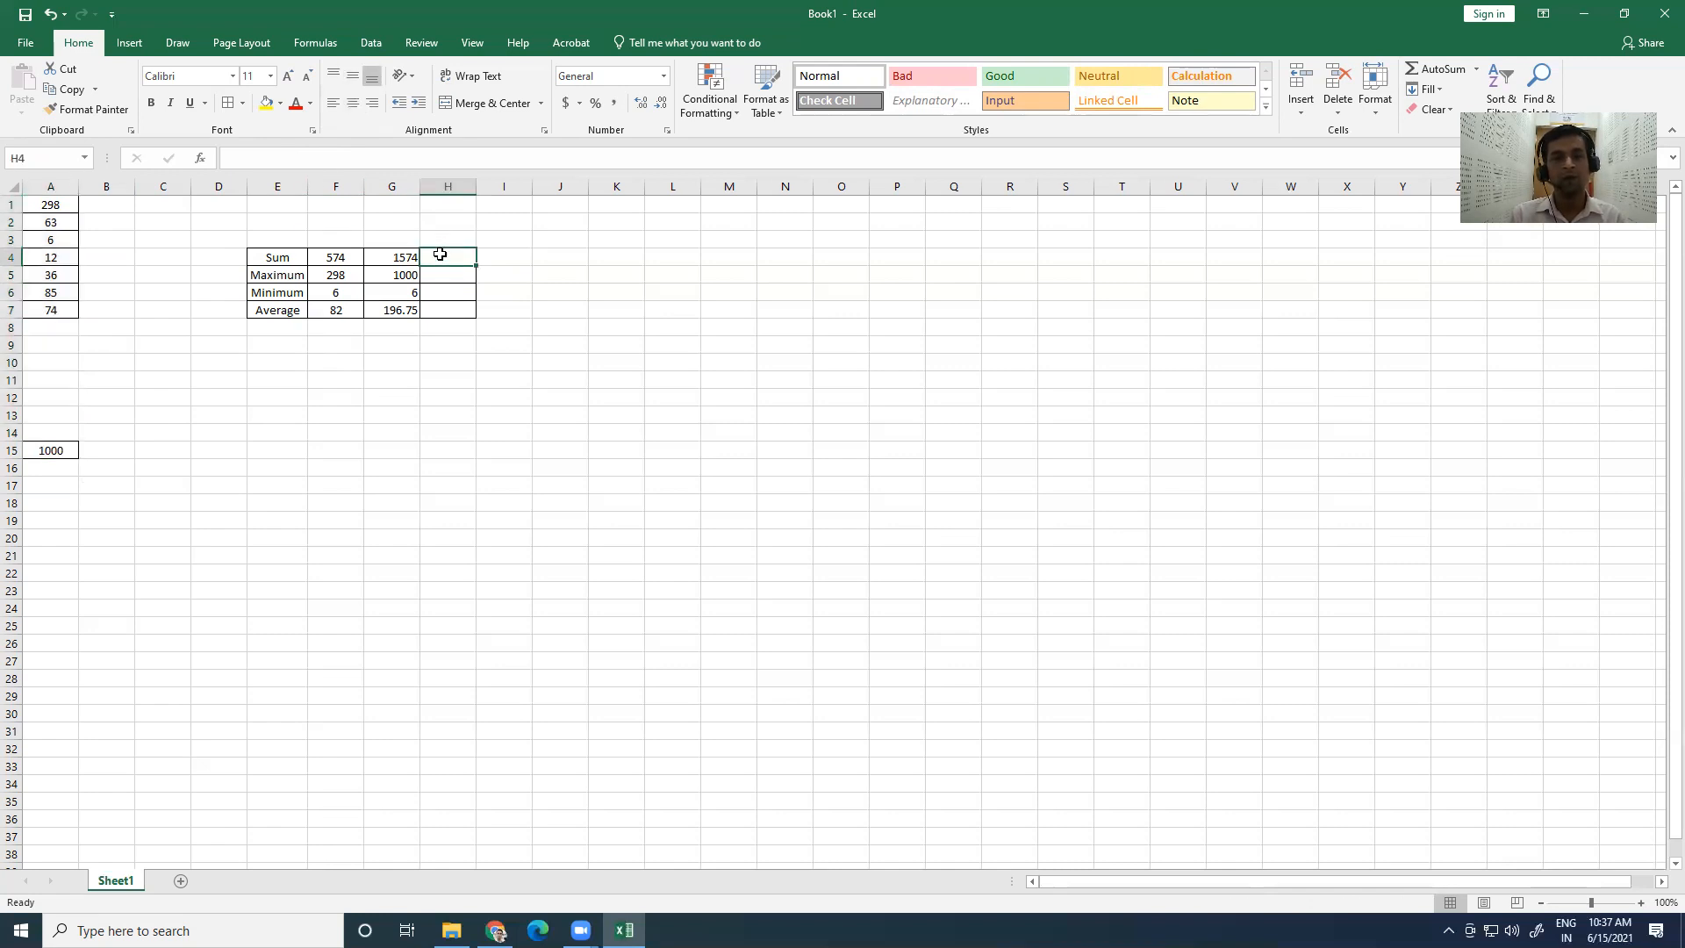
click(261, 160)
text(=Sum()
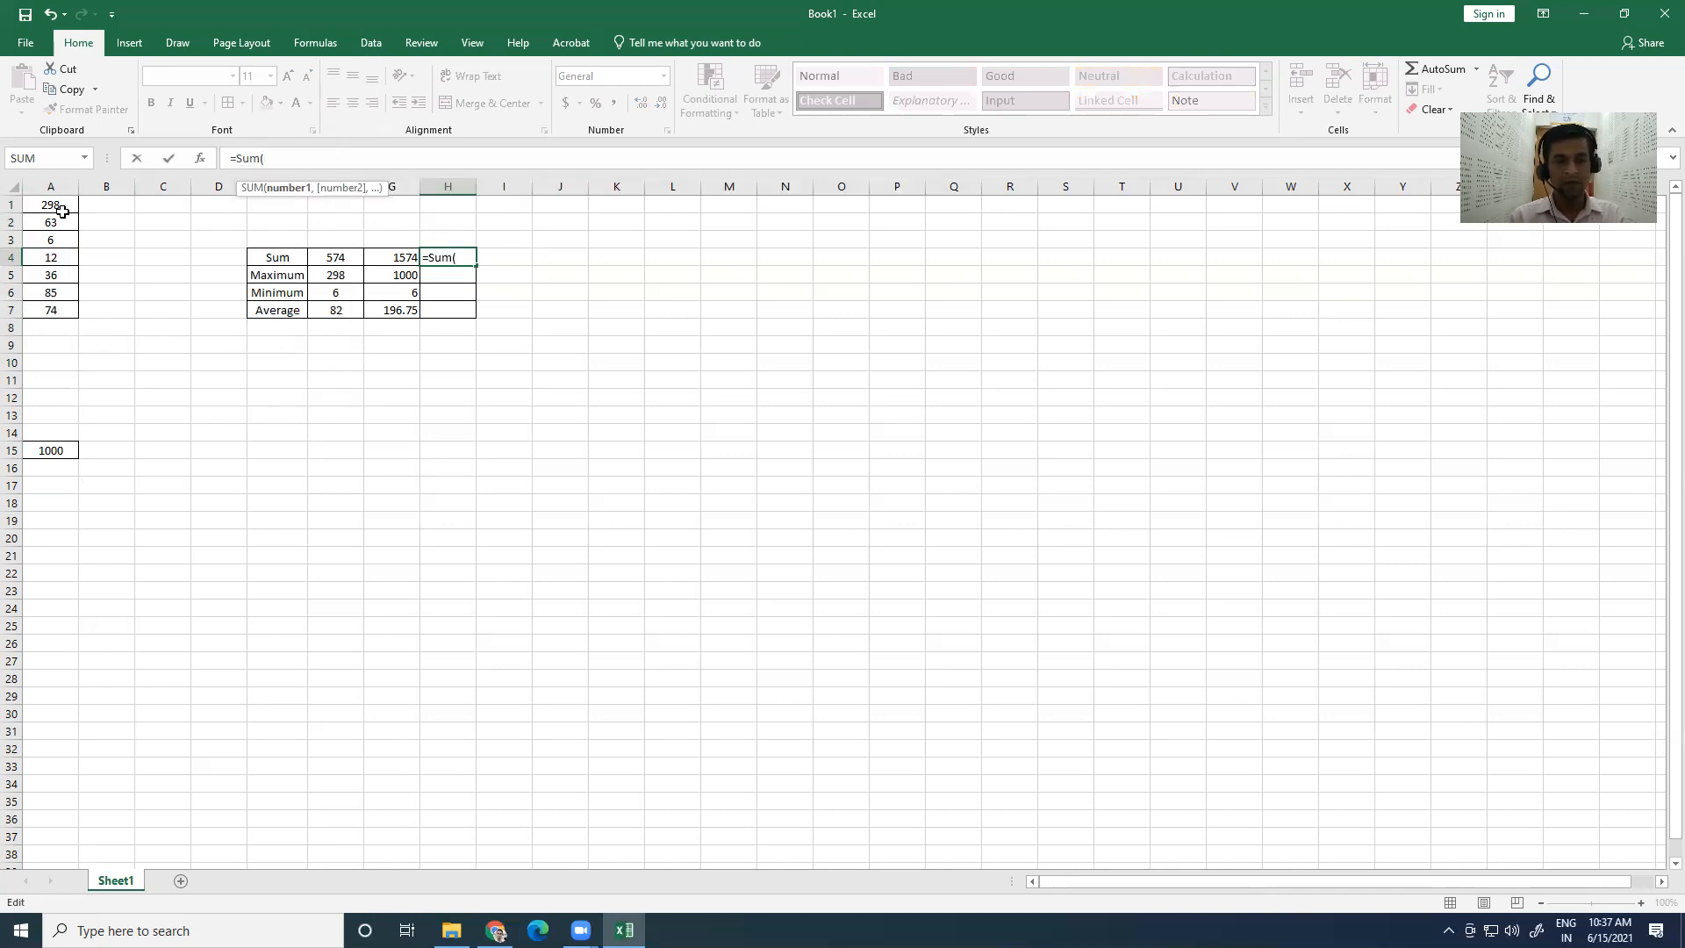
drag(60, 210, 54, 313)
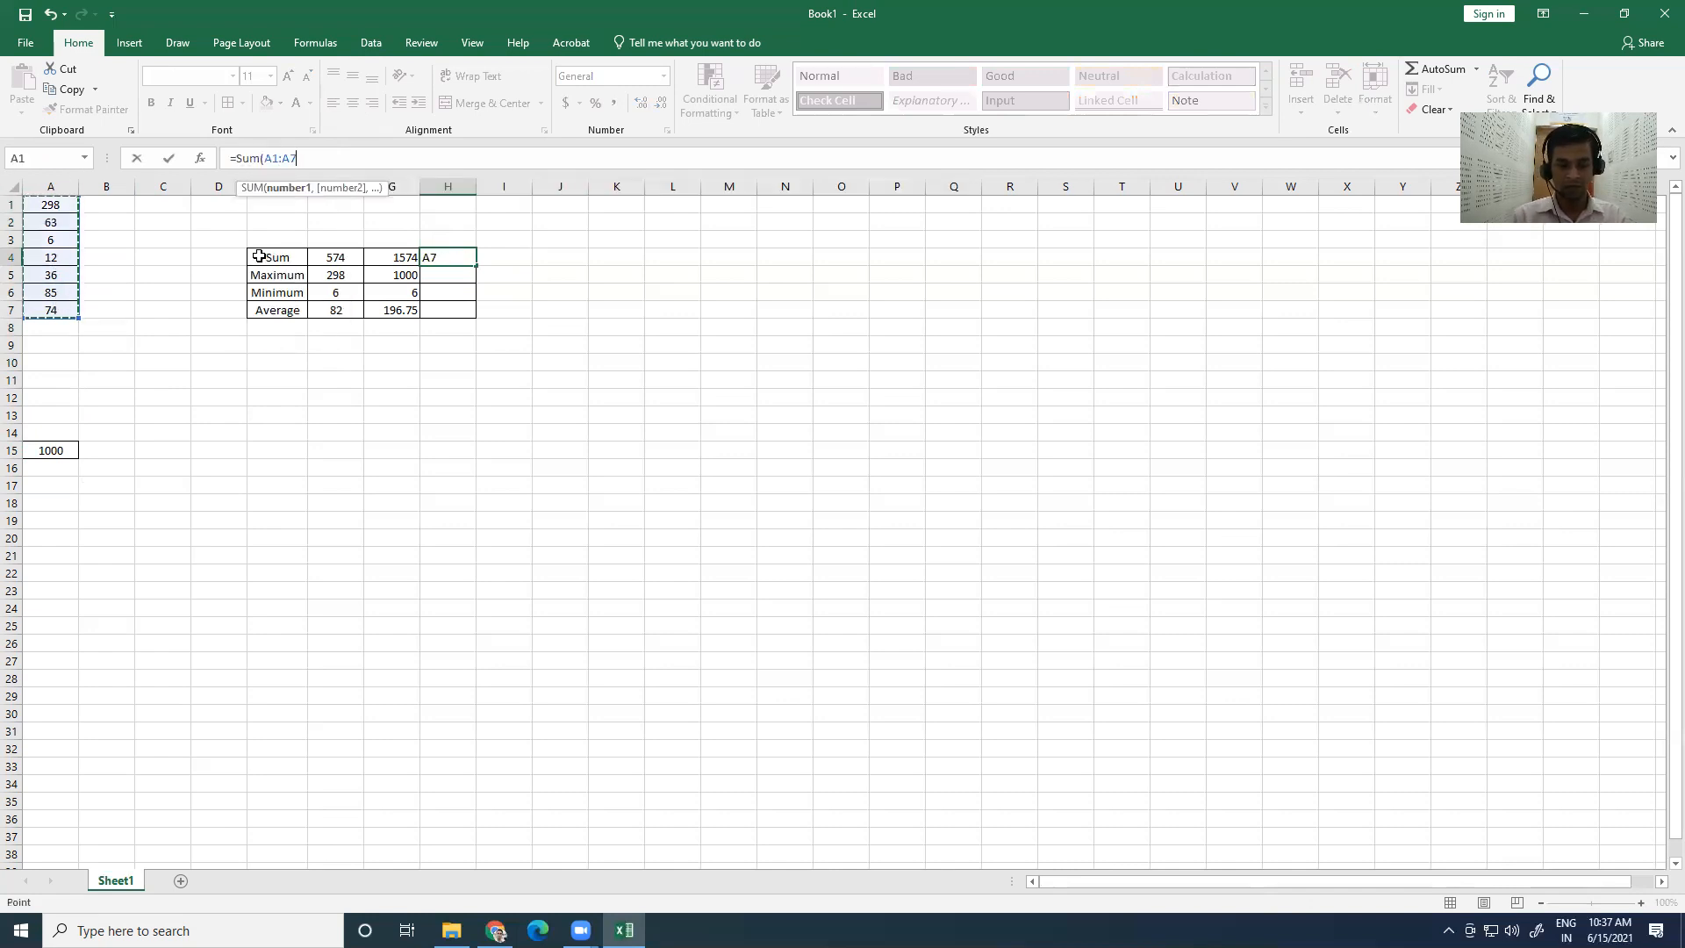
text(,)
click(61, 448)
text(,)
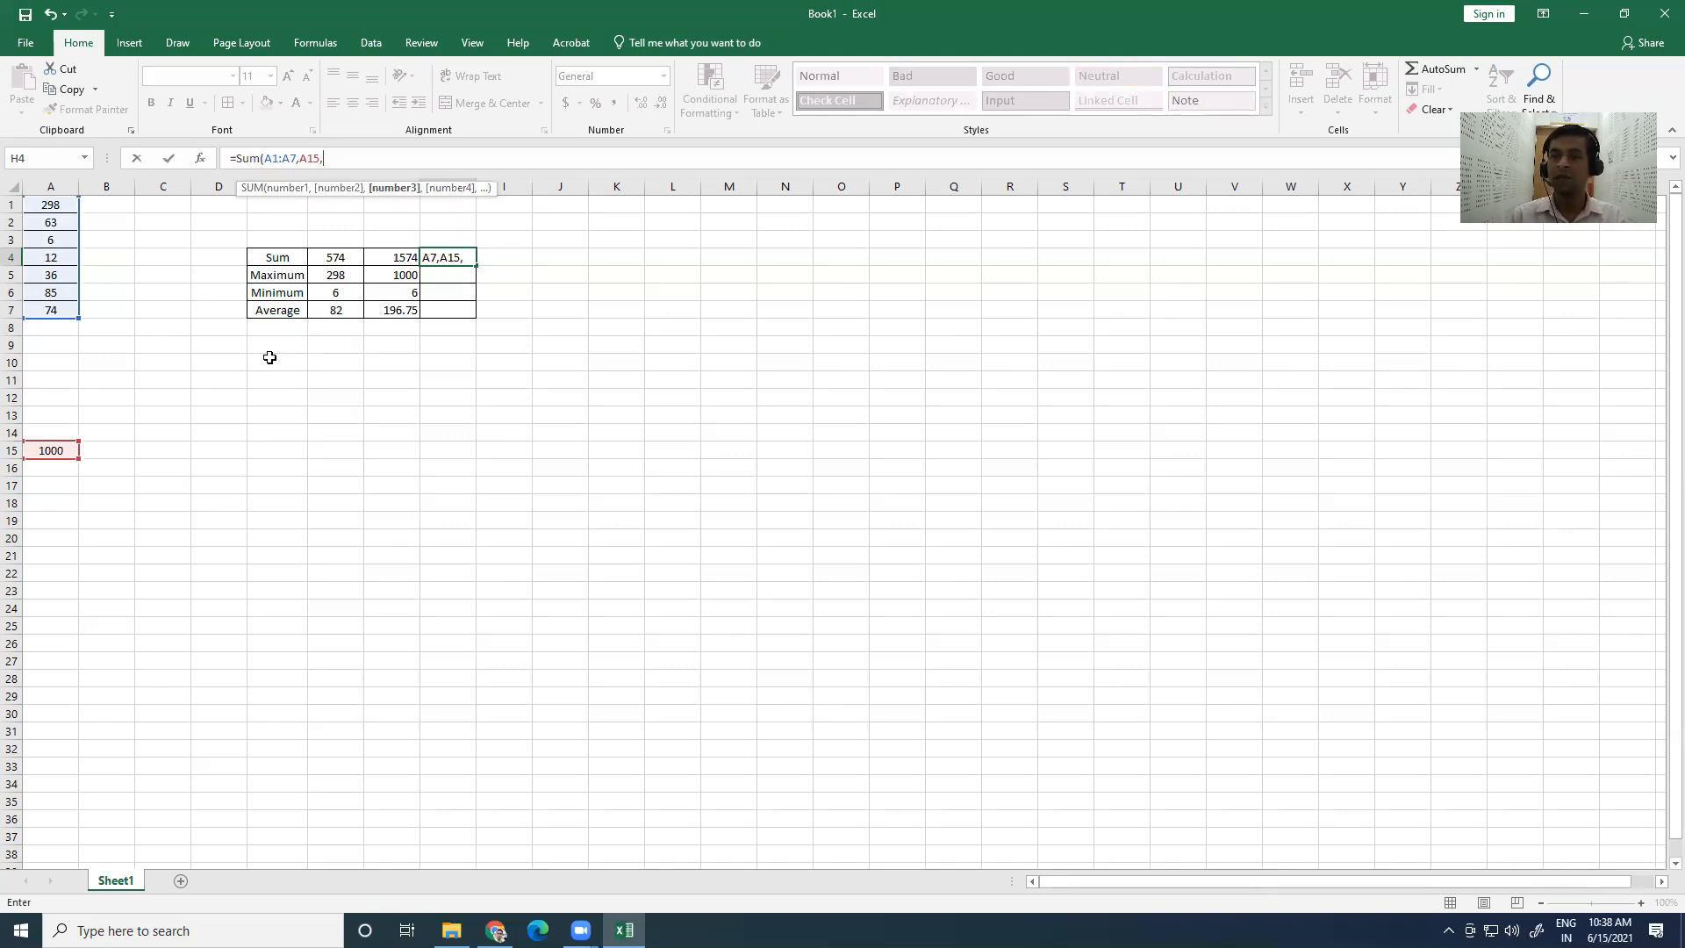
text(100)
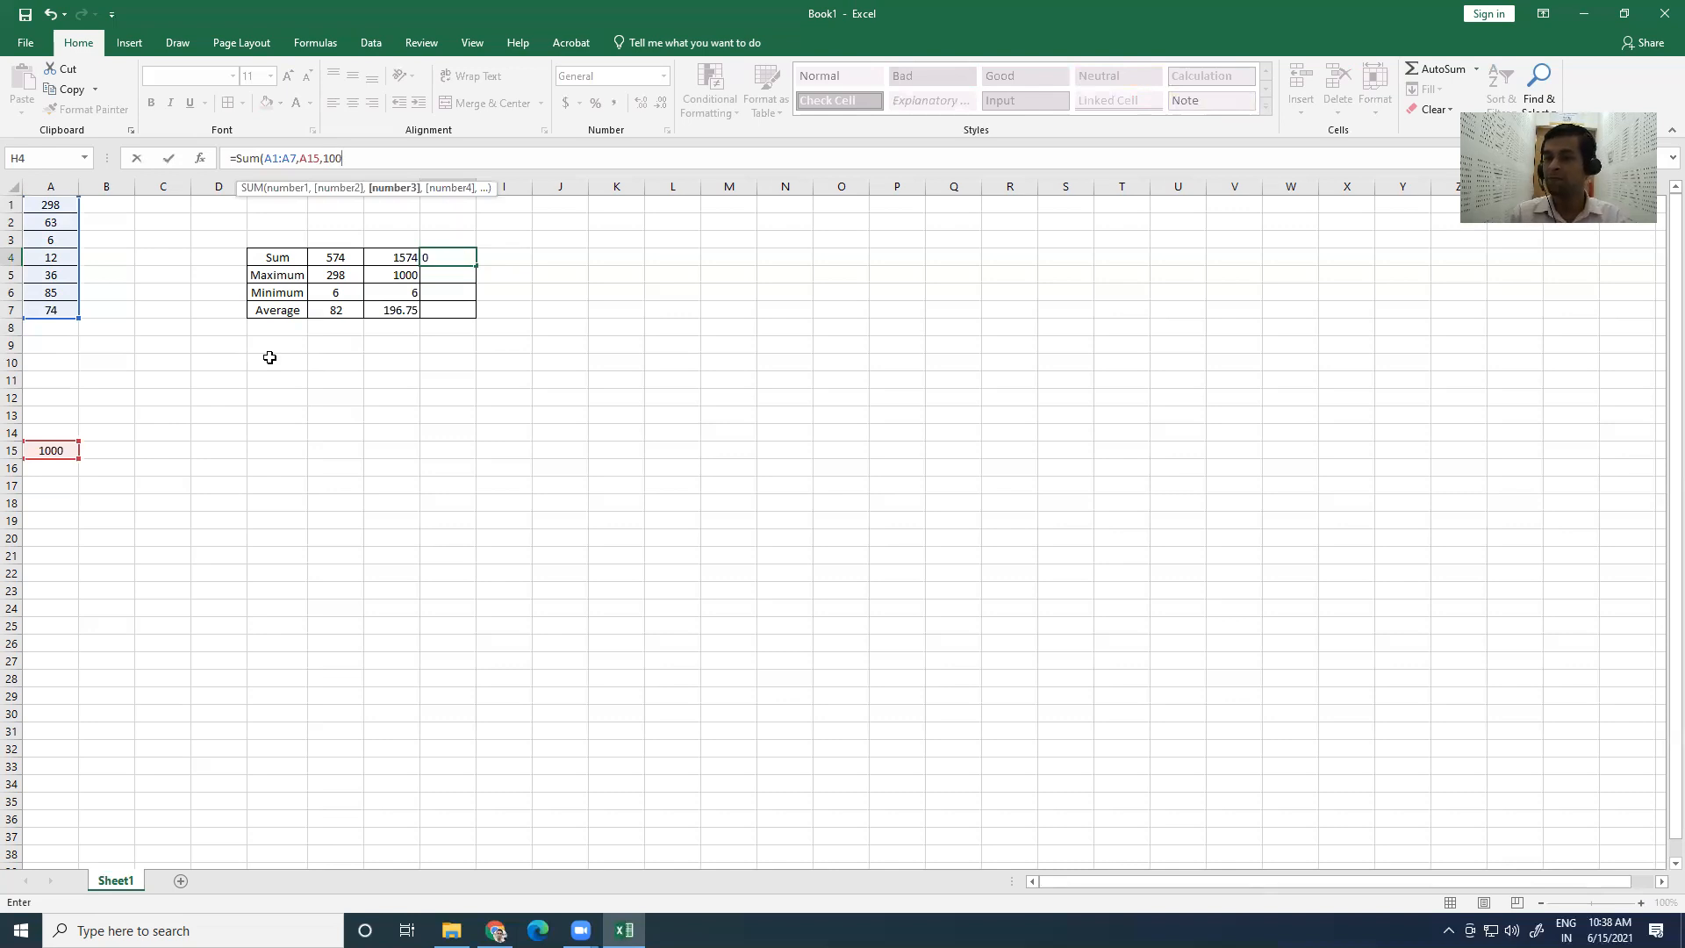
text())
key(Return)
Step: Compare the sum formulas and results in cells G4 and H4
click(395, 256)
click(452, 256)
click(397, 257)
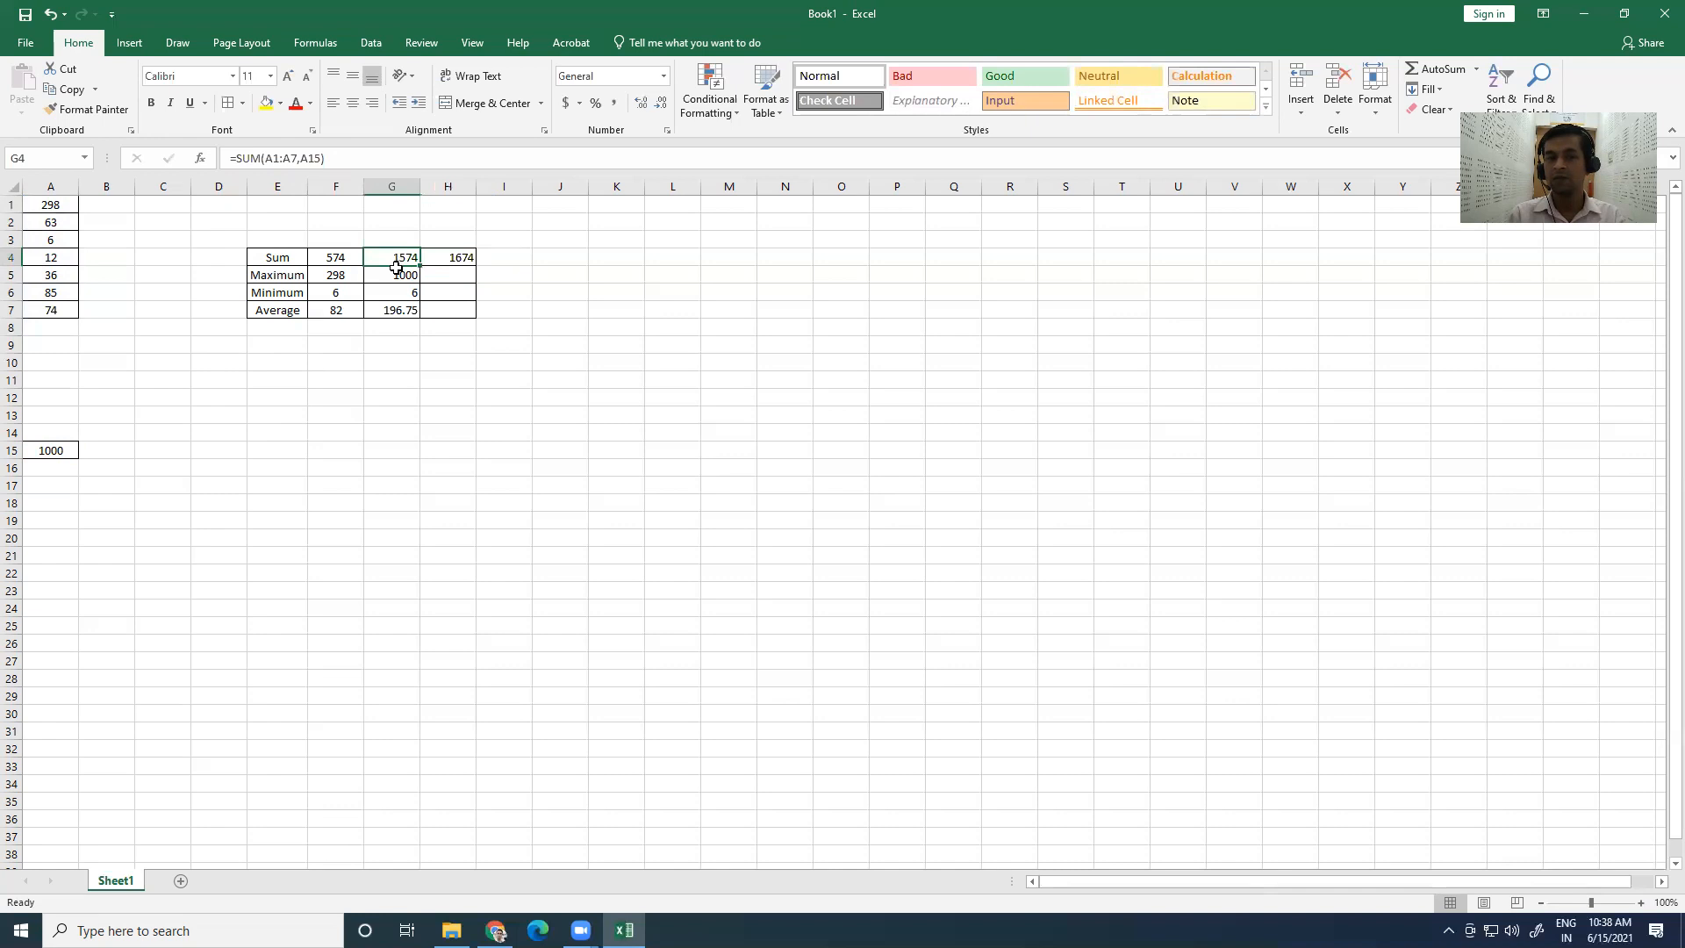
click(463, 260)
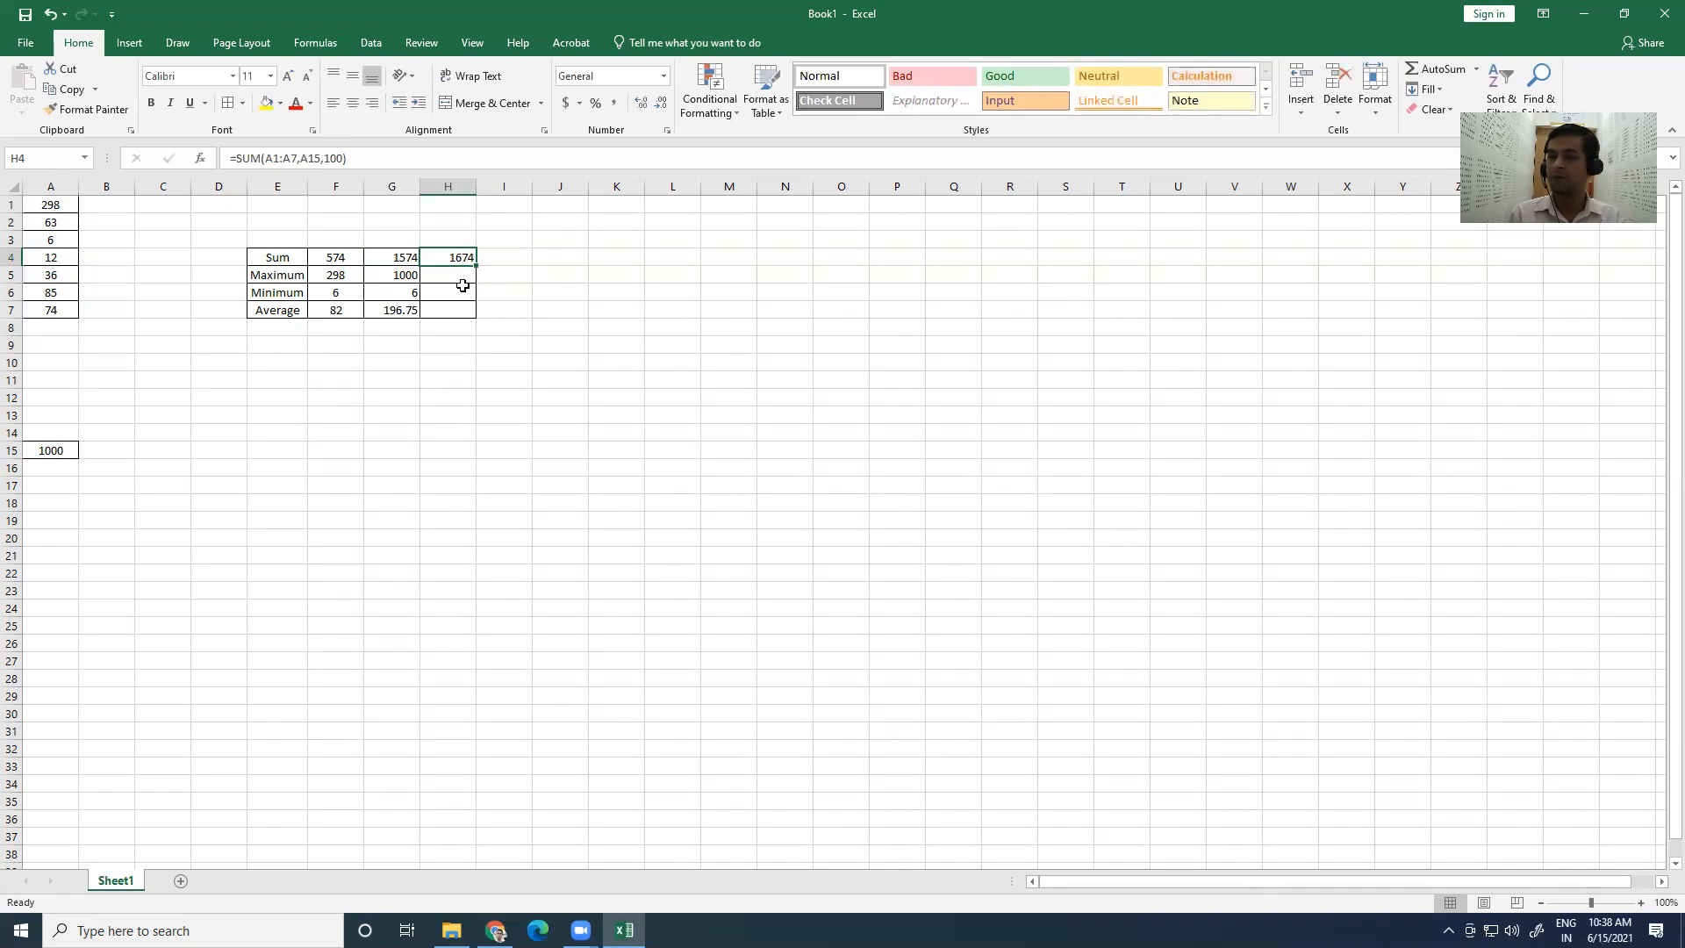
Step: Enter the formula =MAX(A1:A7,A15,5000) in cell H5 to include the constant 5000 in the maximum
click(441, 275)
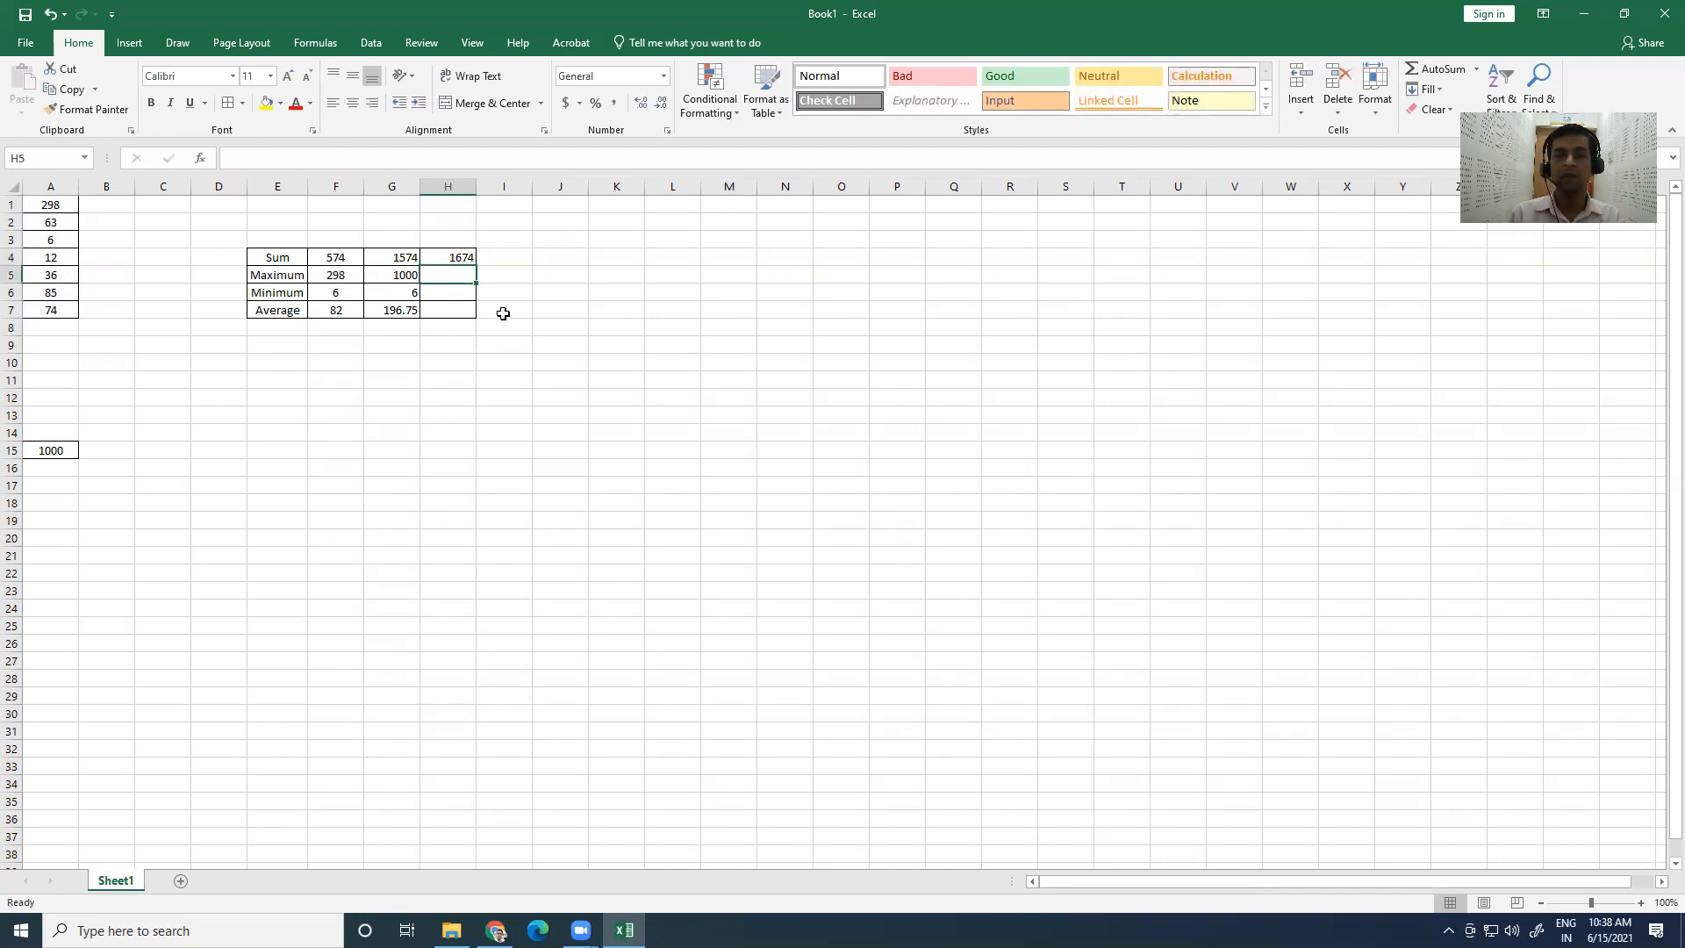
click(268, 159)
text(=MAX)
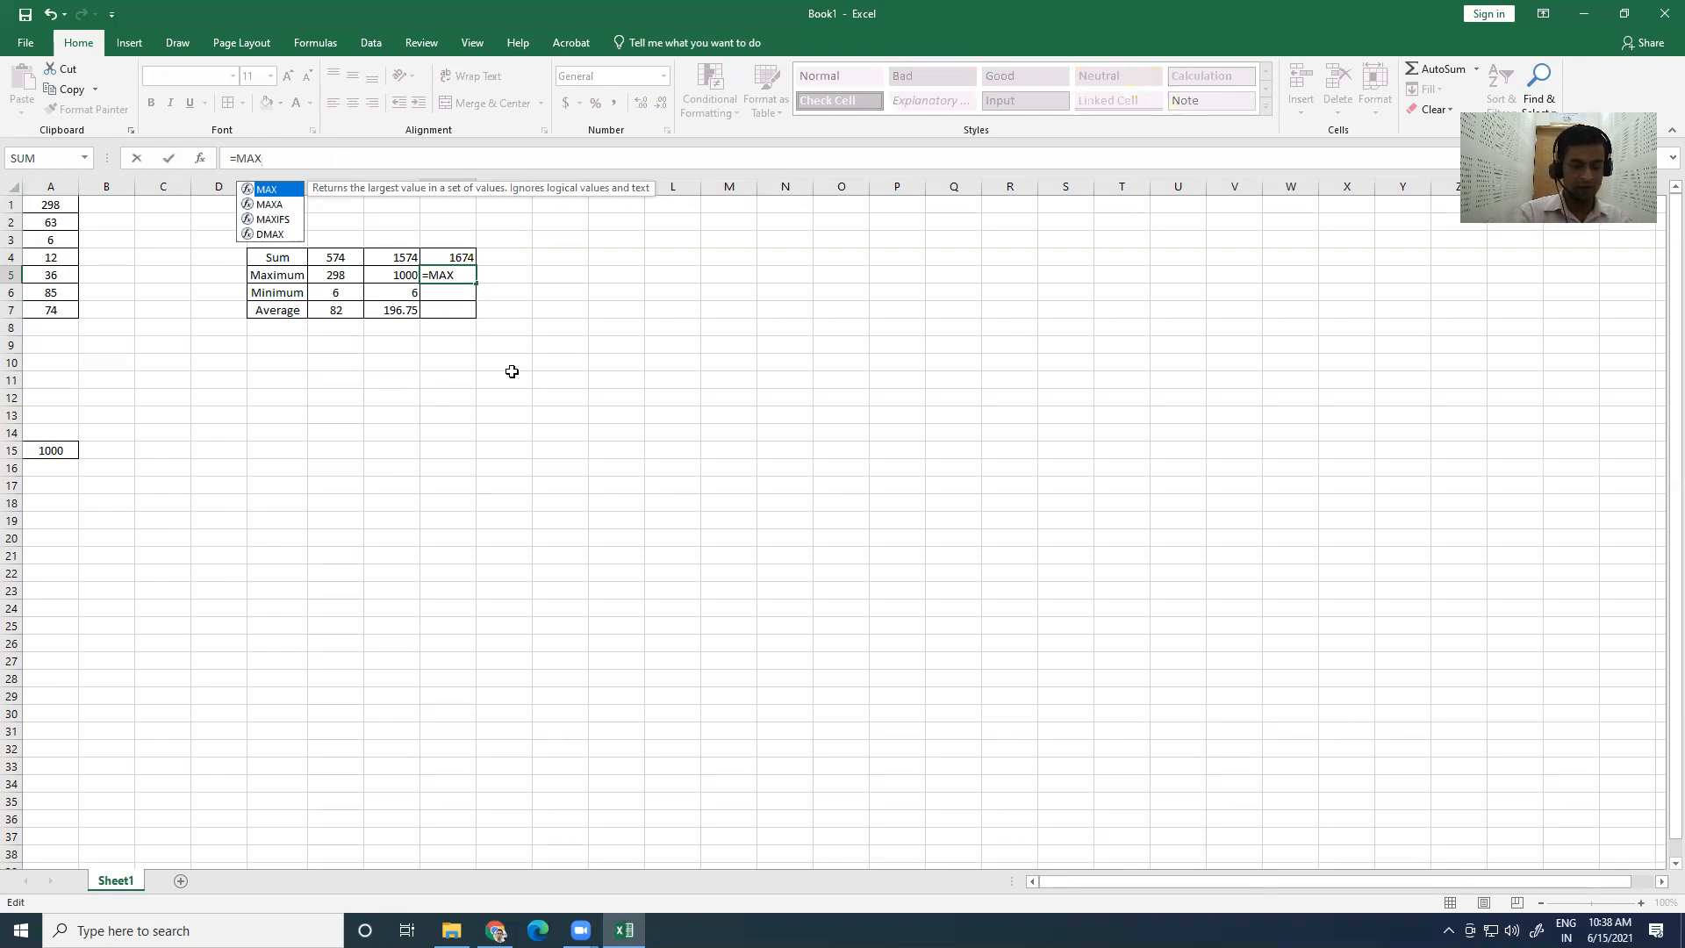
text(()
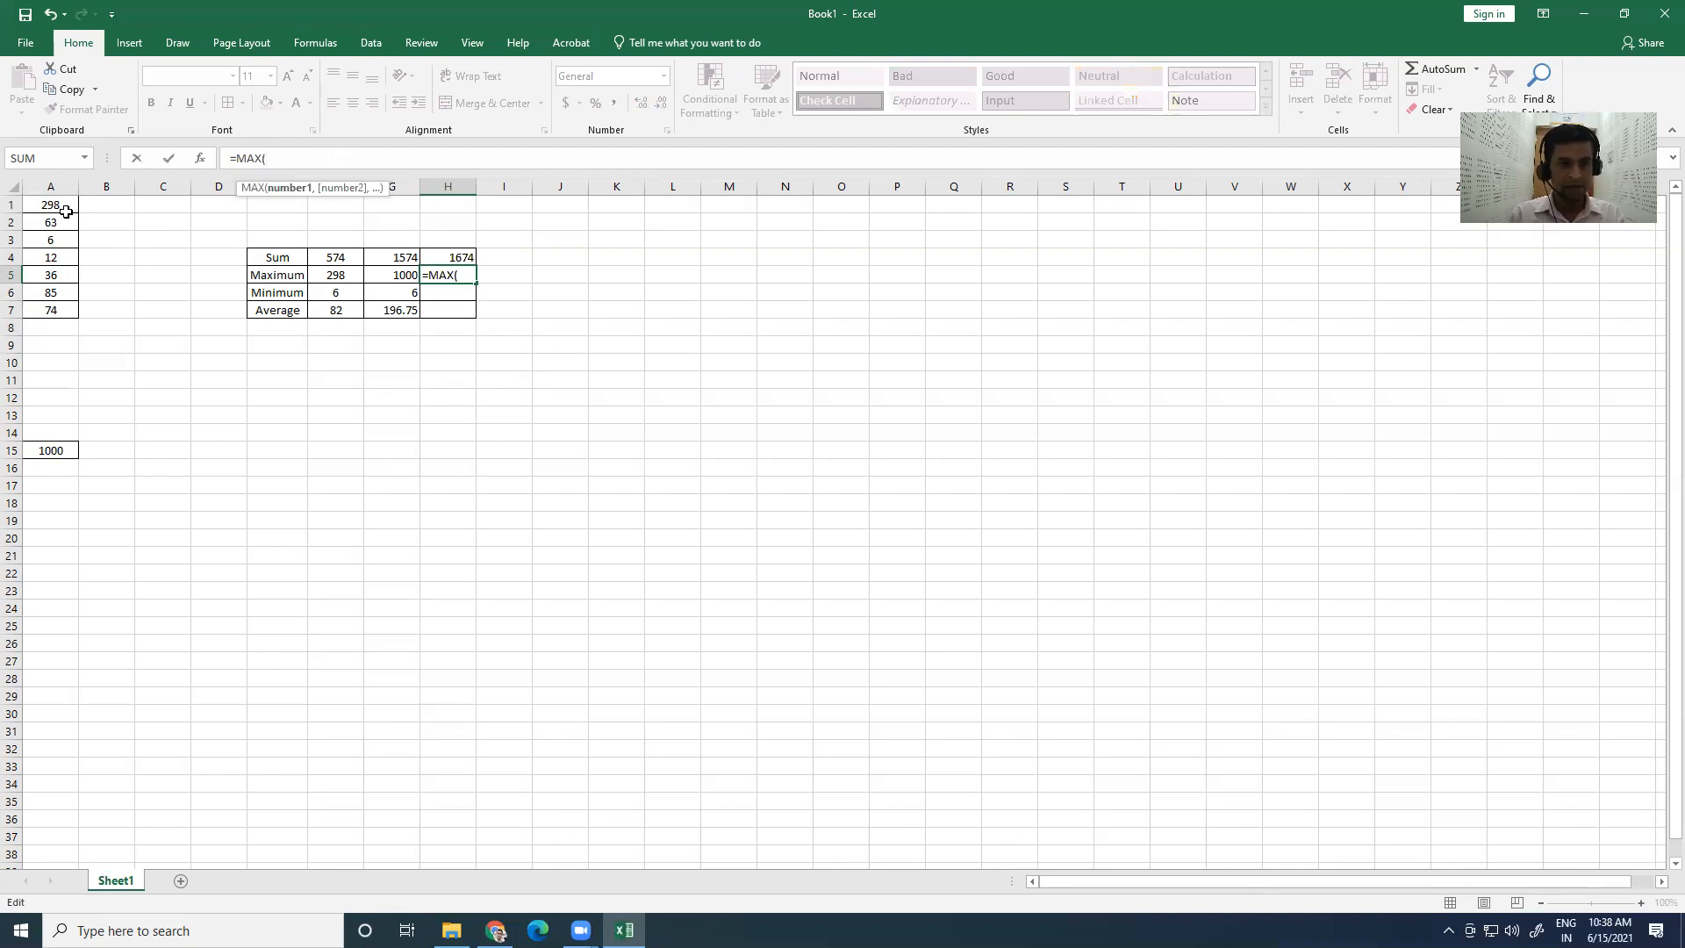
drag(53, 213, 40, 310)
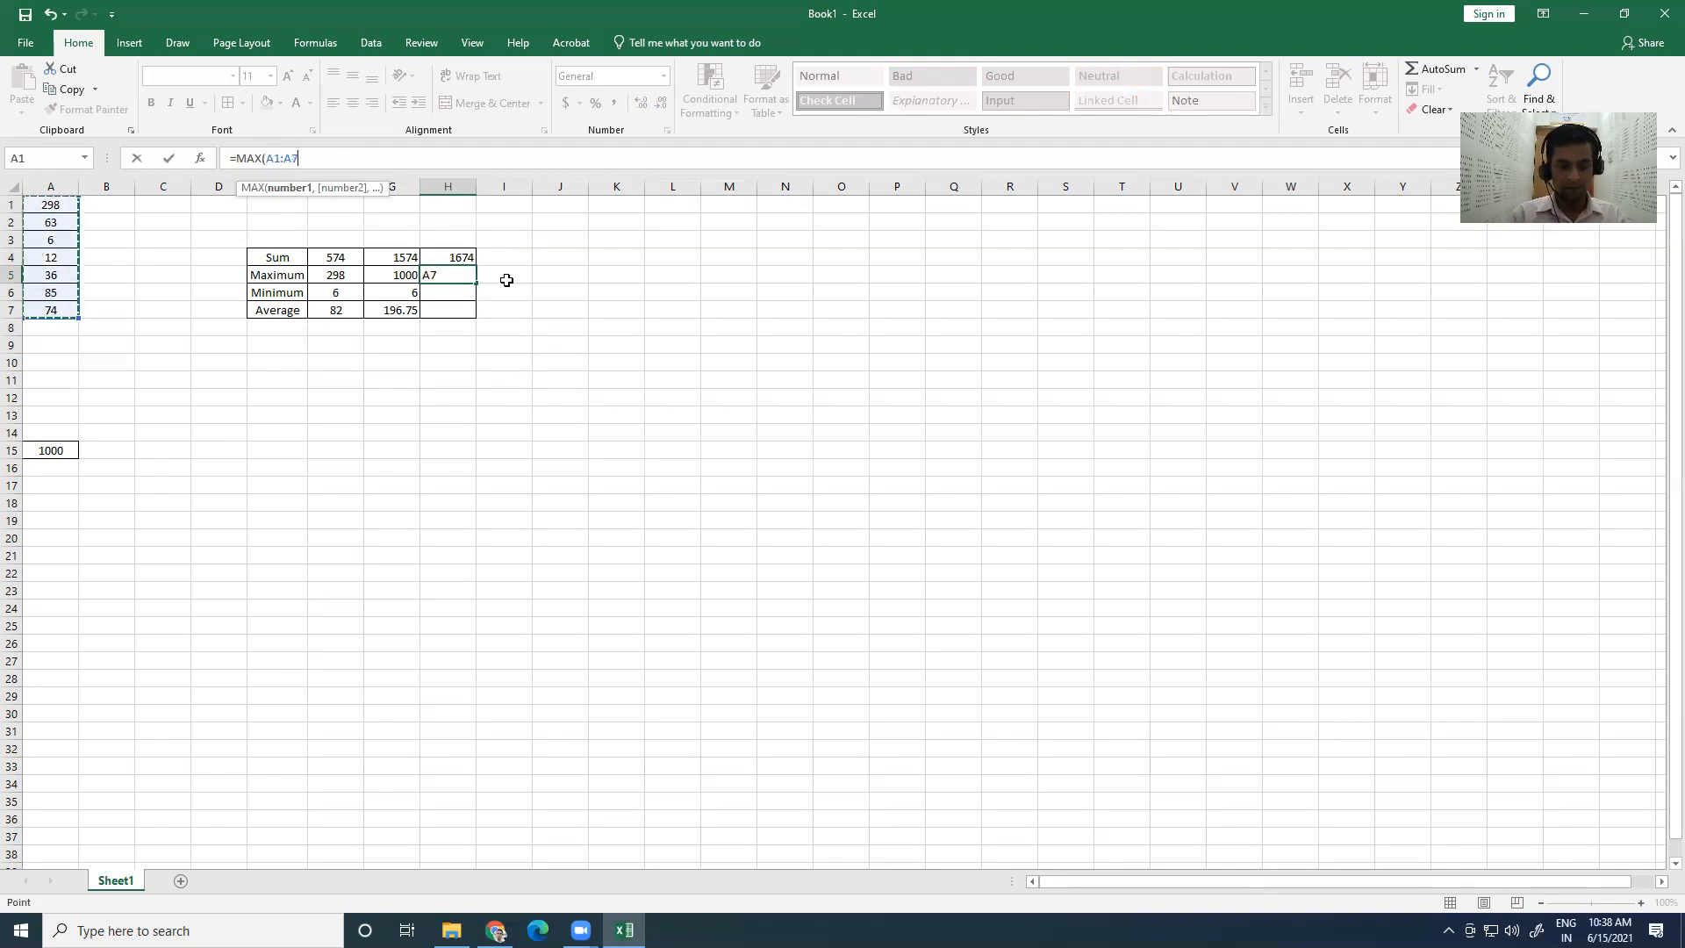
text(,)
click(50, 450)
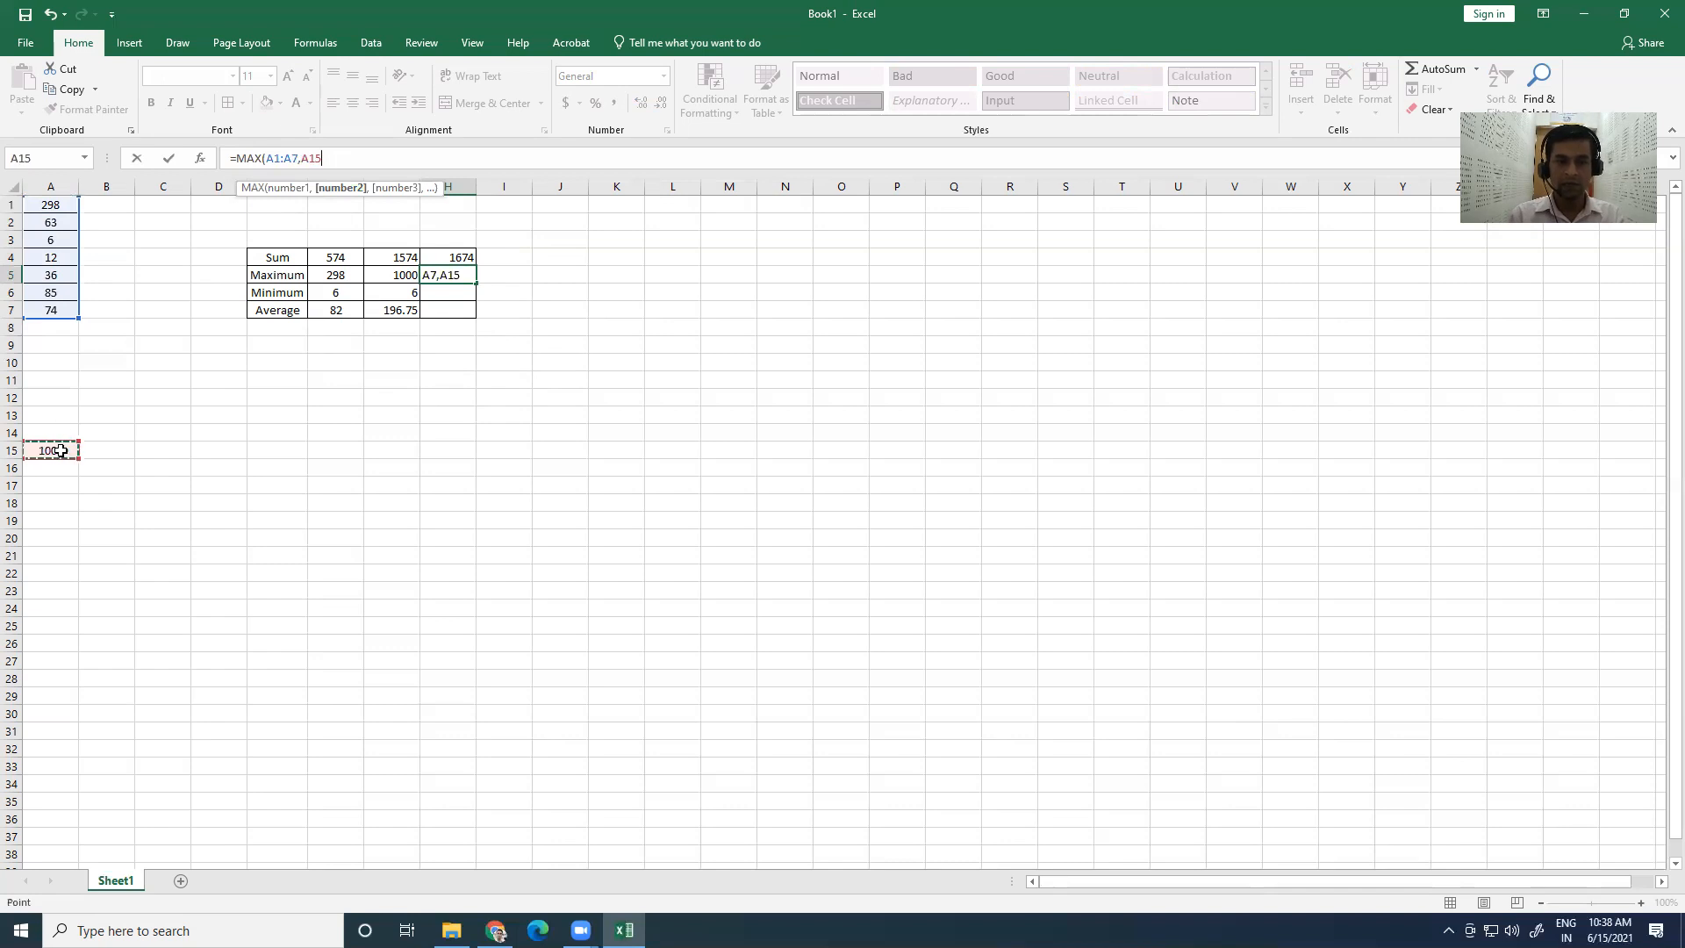
text(,5000)
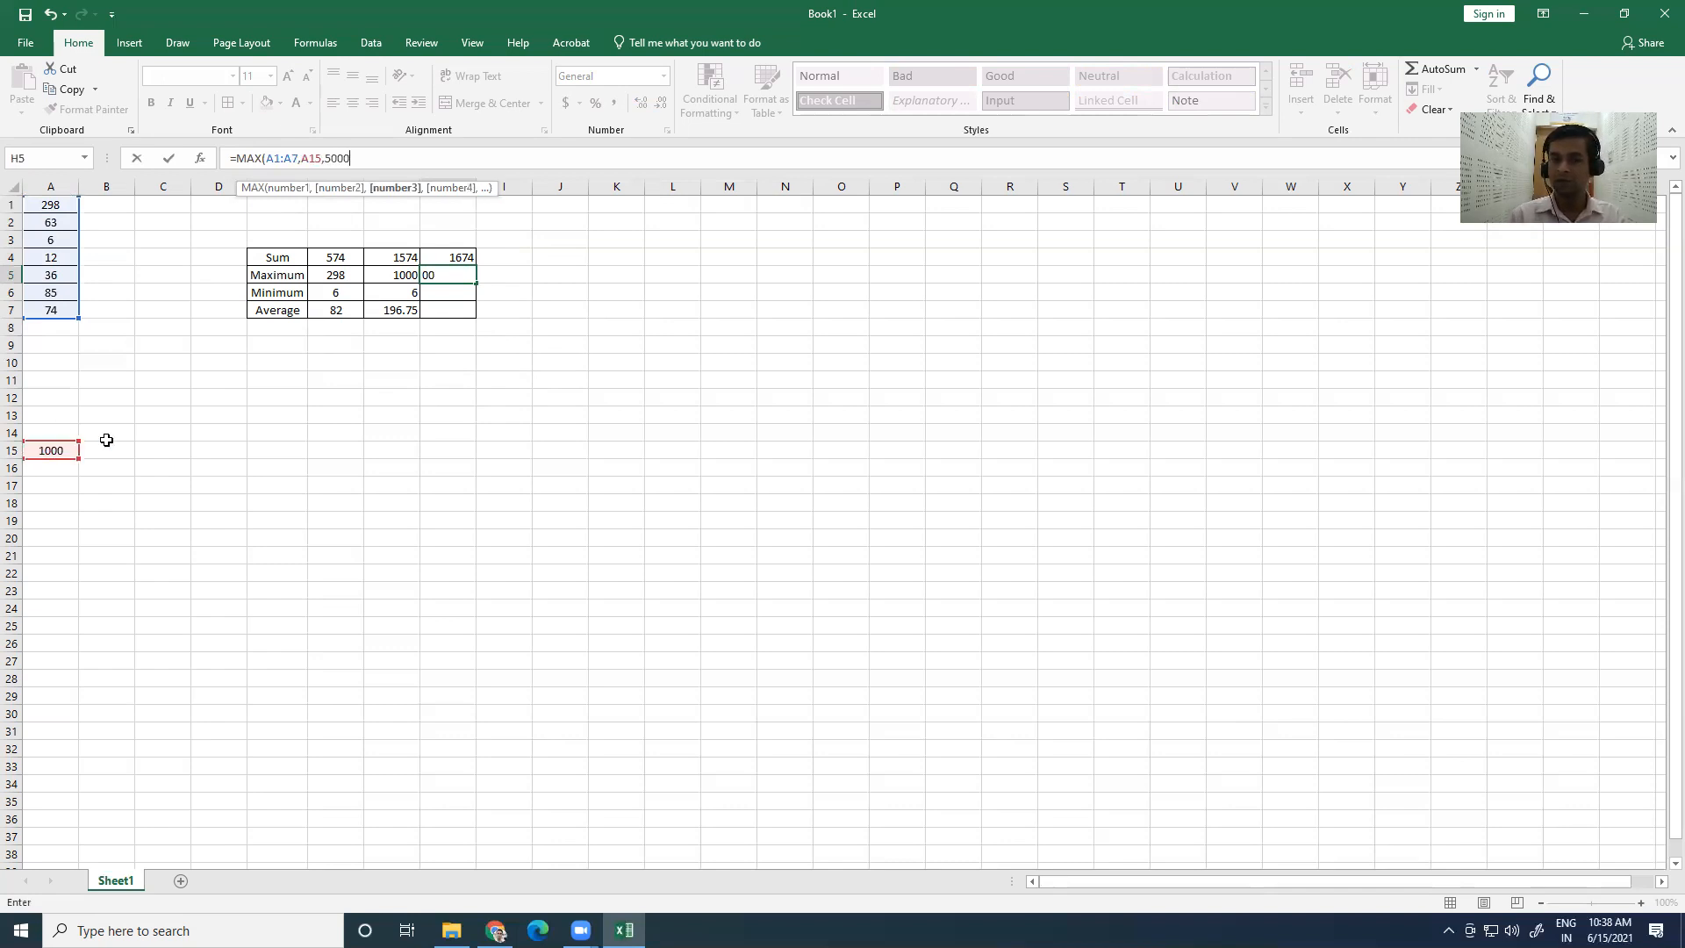
text())
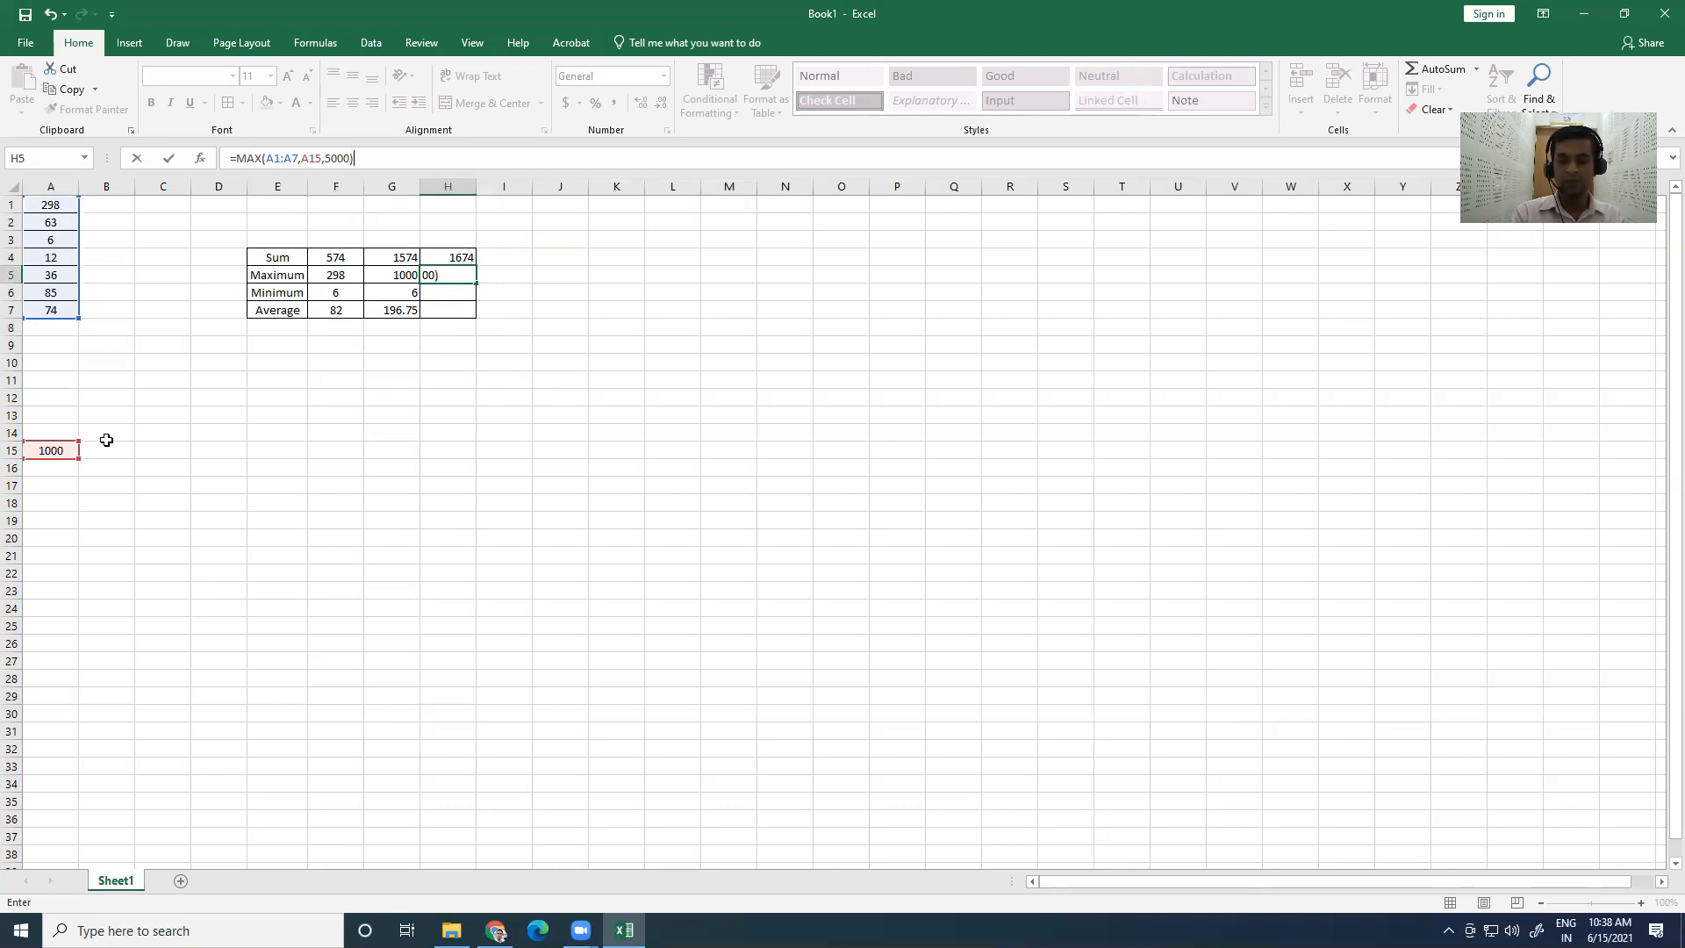
key(Return)
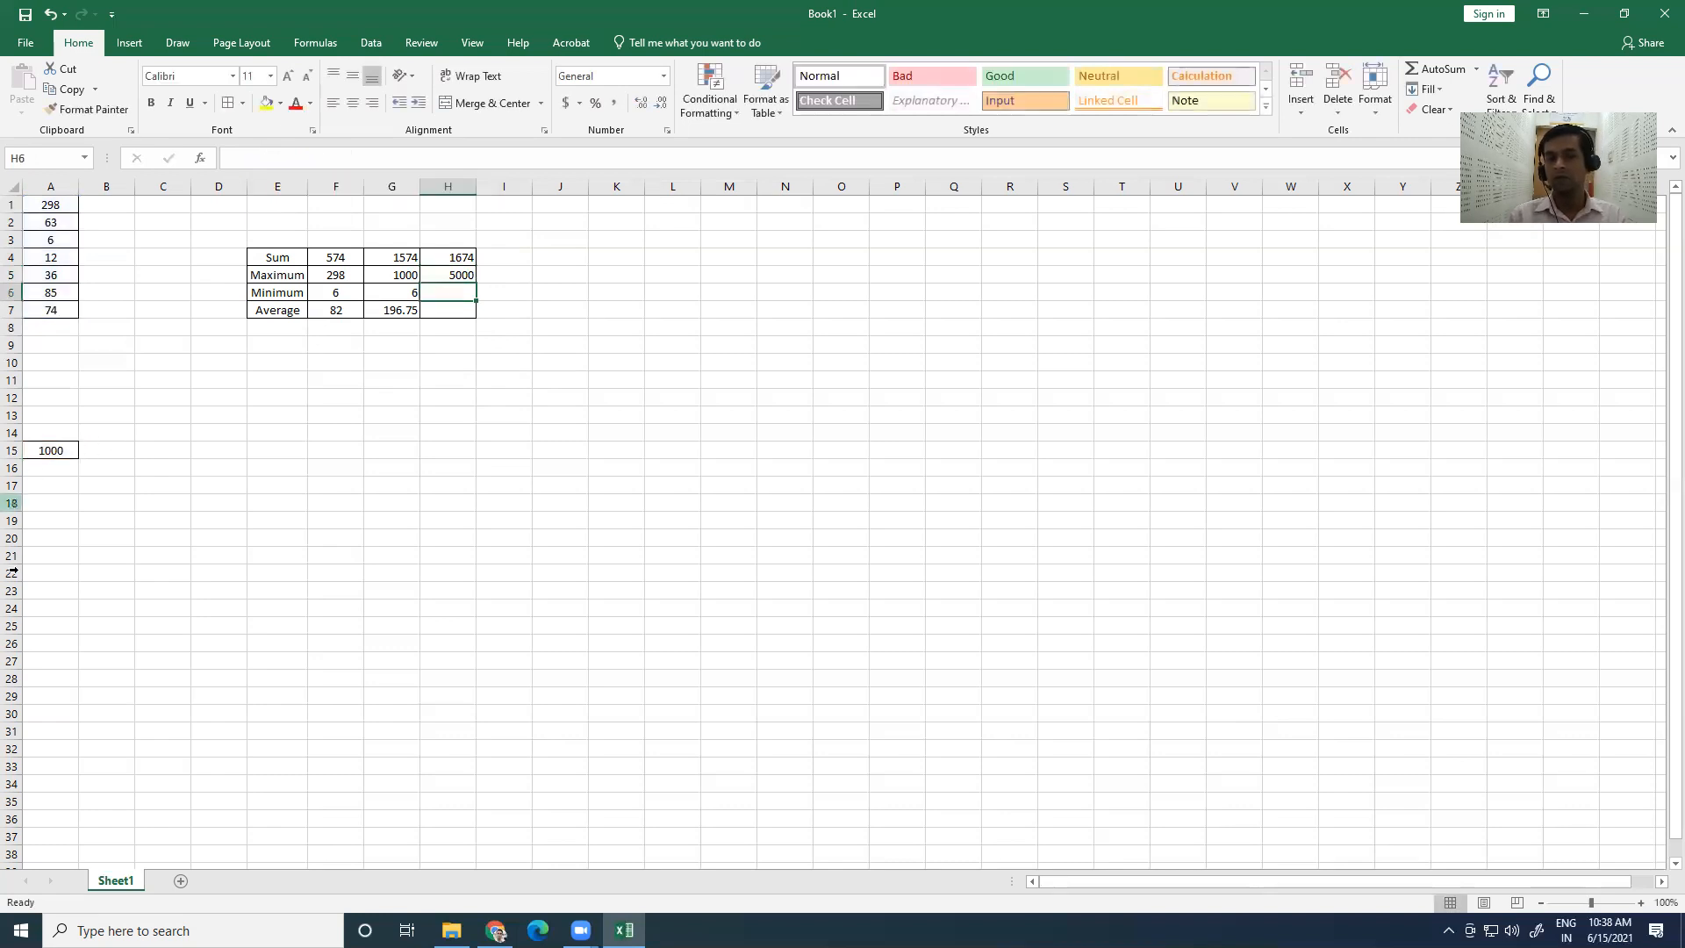
Step: Inspect the range, separate cell and constant arguments of the maximum formula in cell H5
click(455, 274)
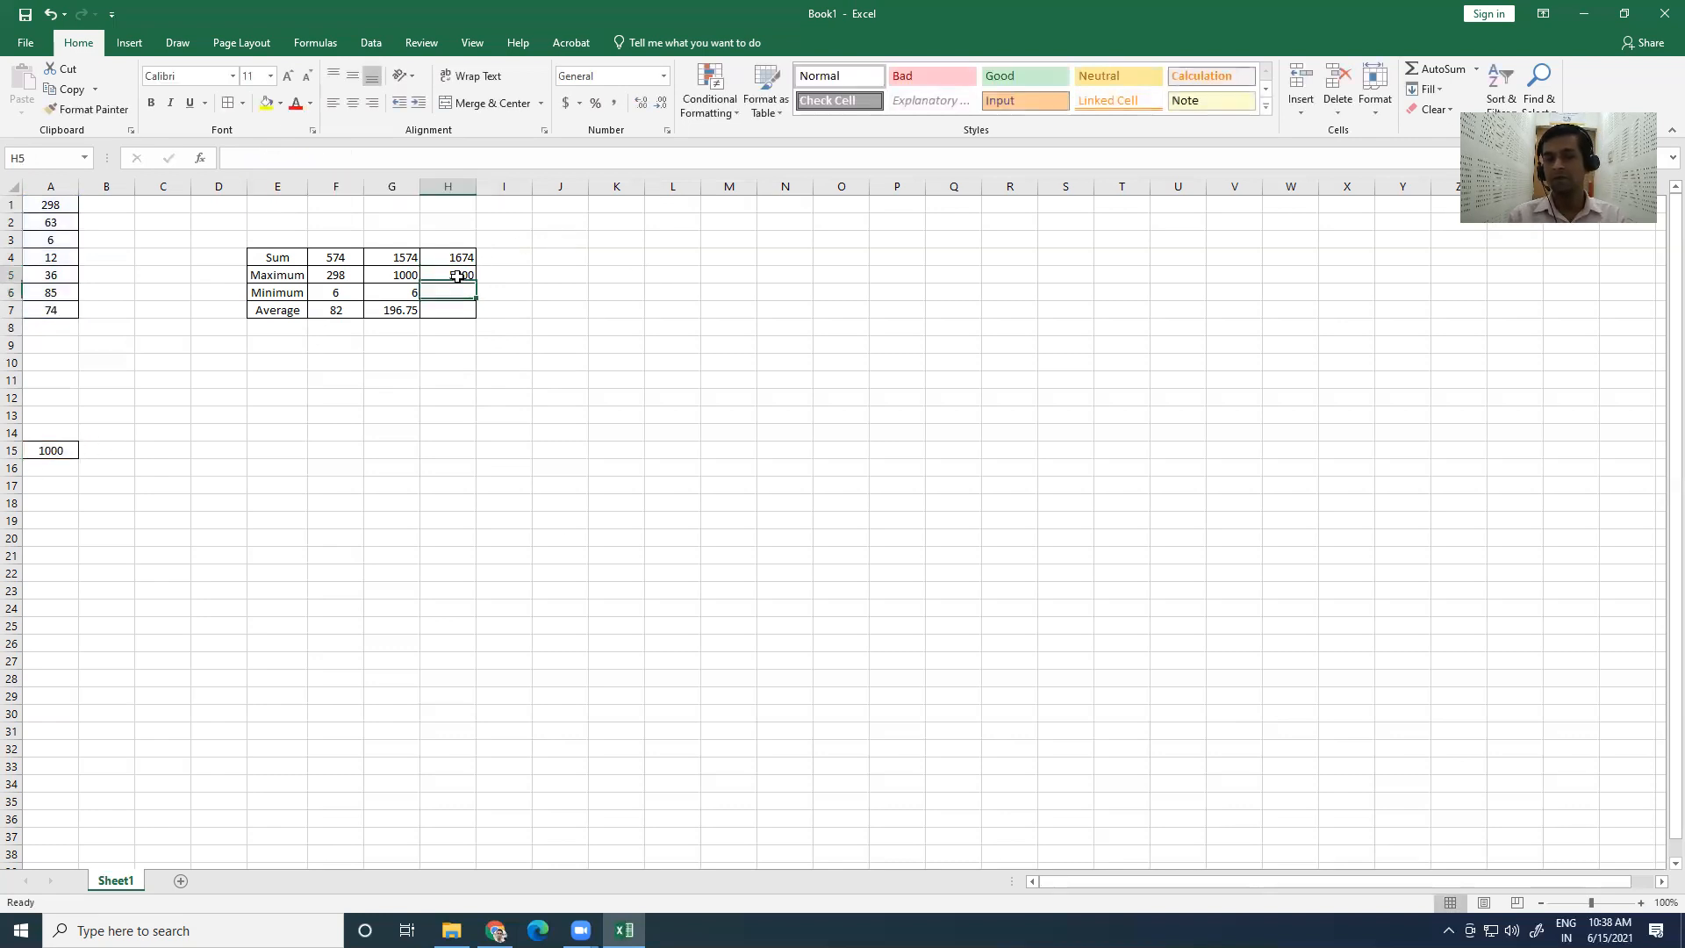
click(283, 158)
click(314, 157)
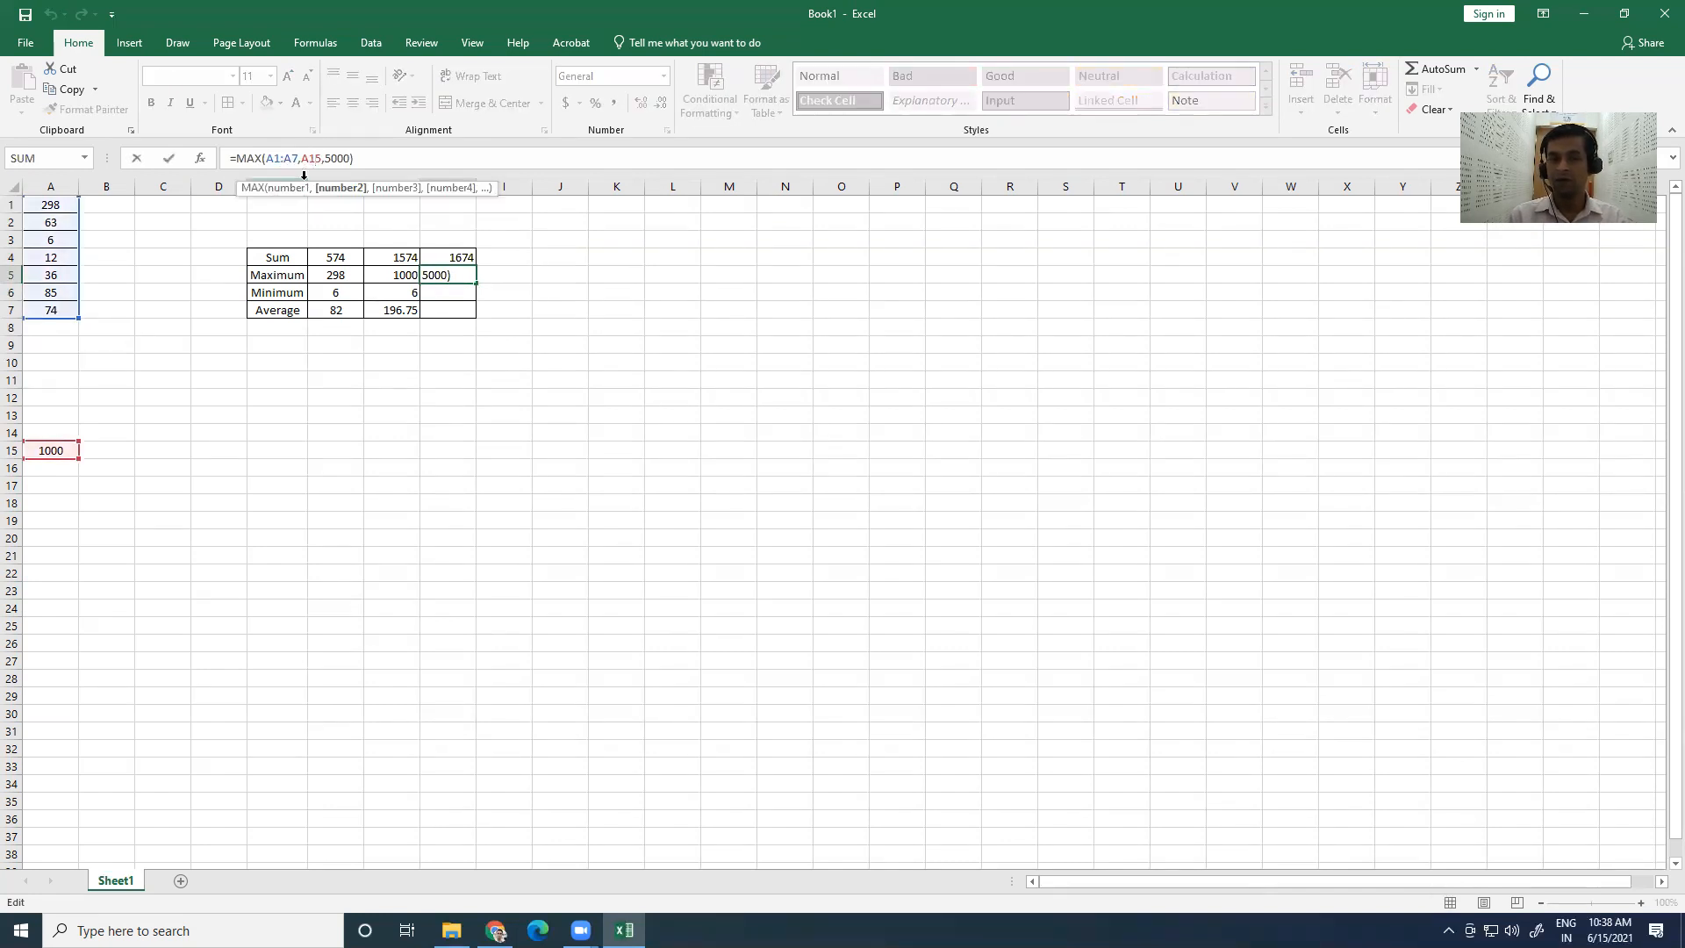
click(346, 157)
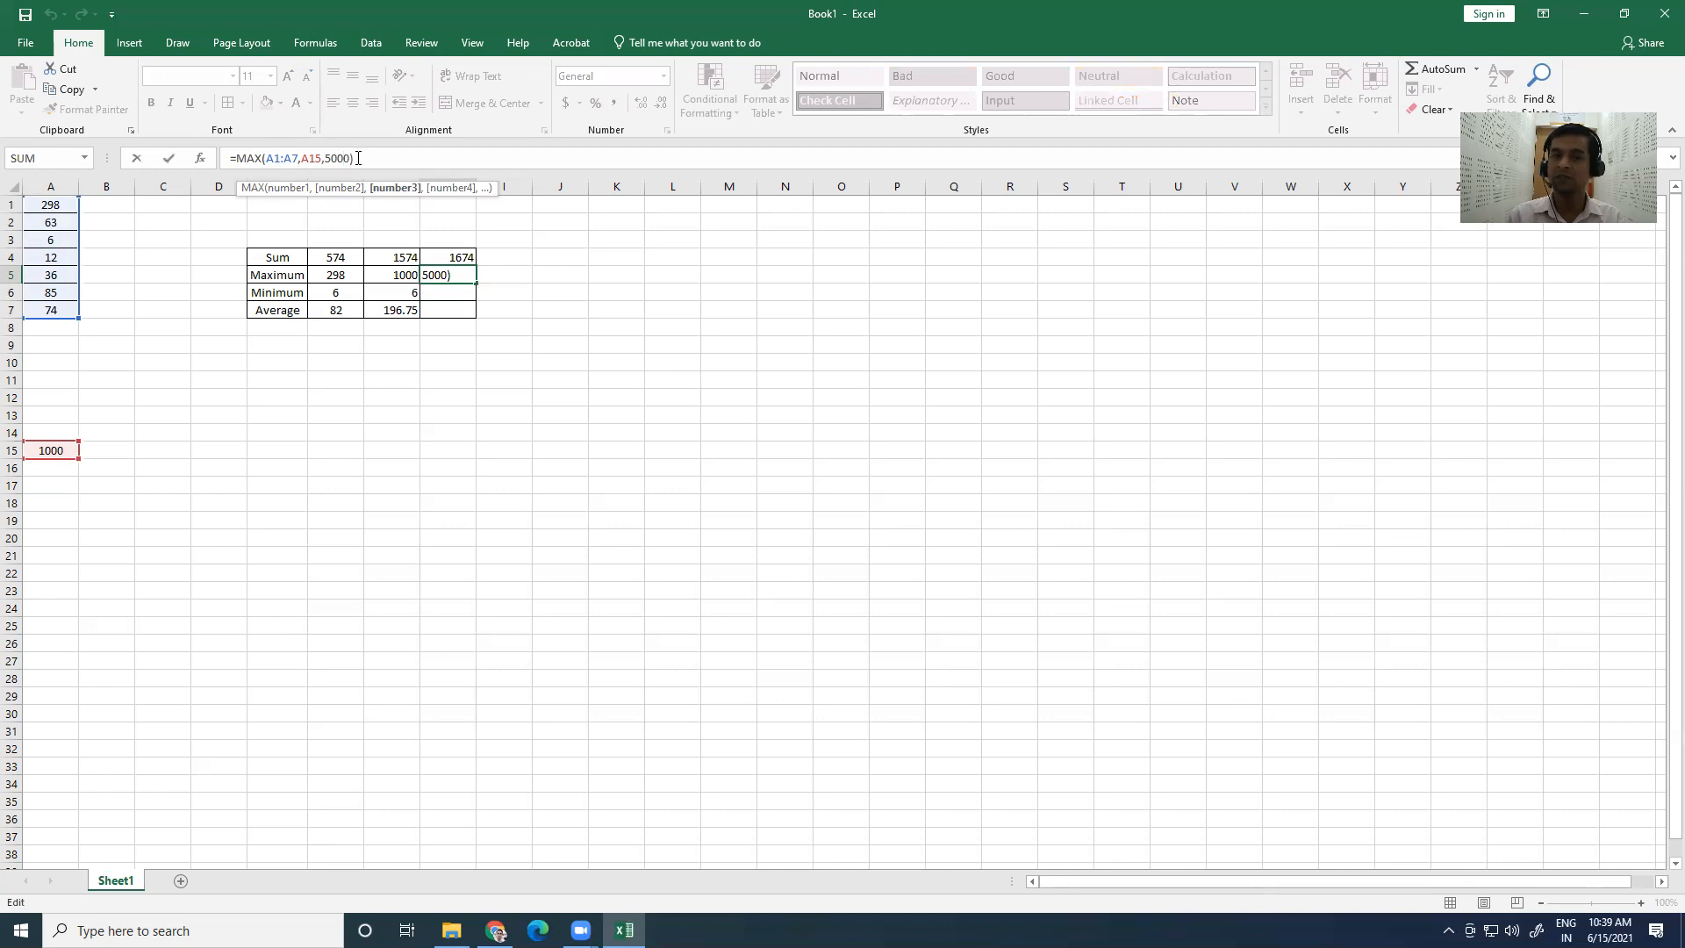
key(Return)
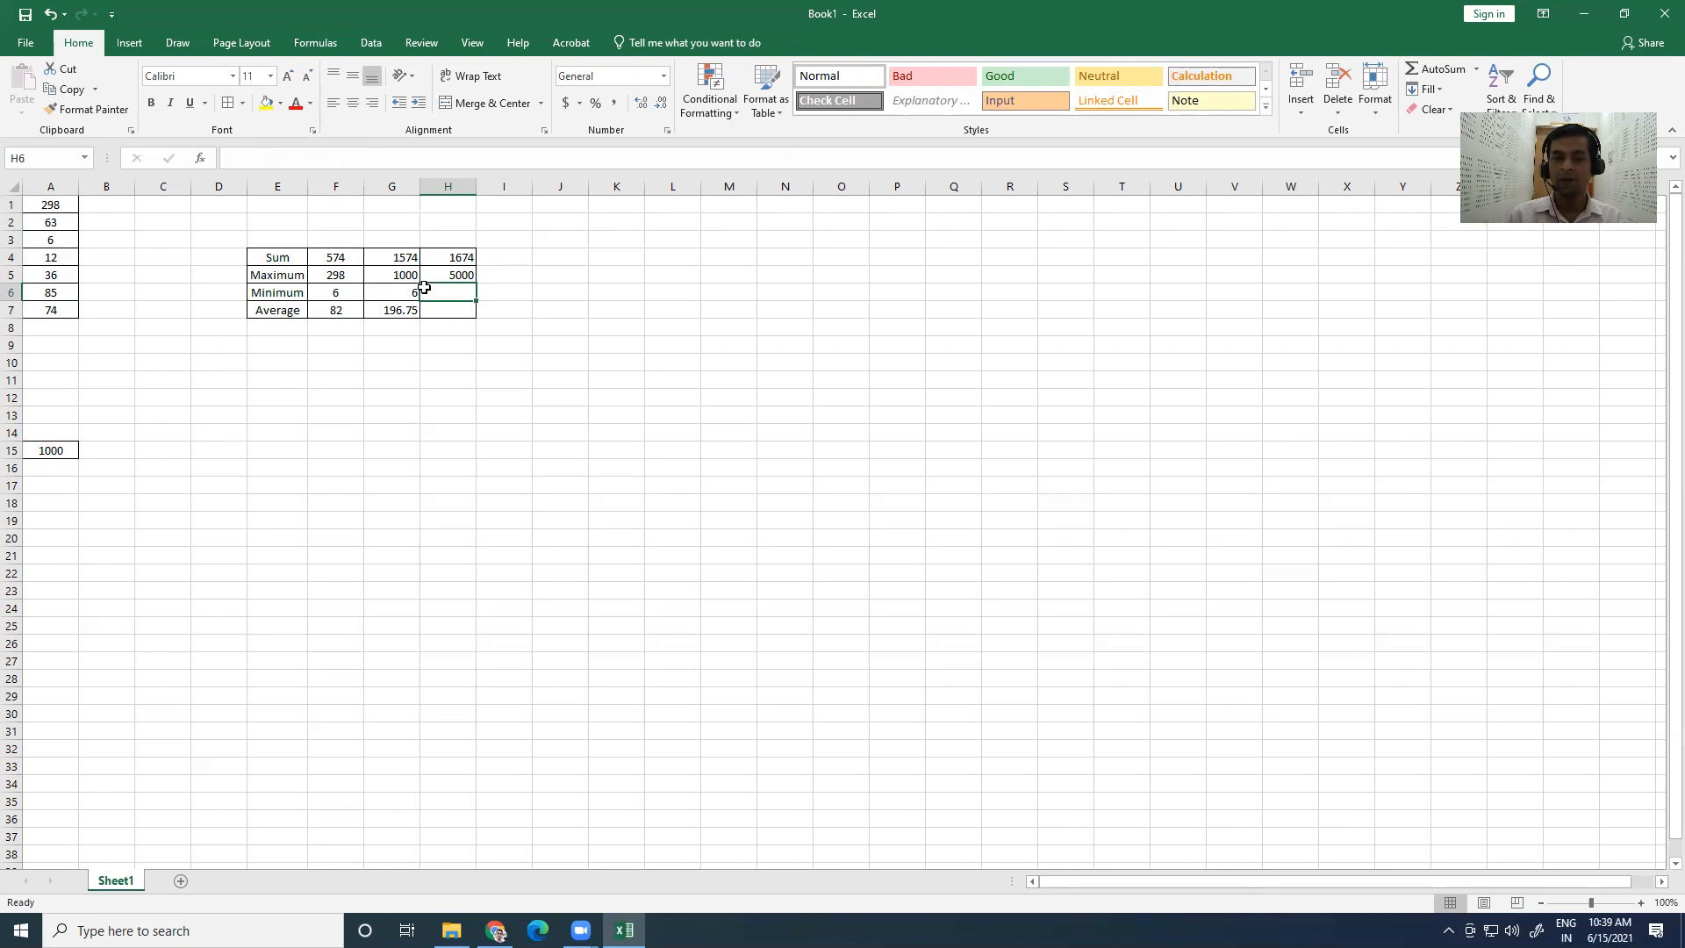
Step: Enter the formula =MIN(A1:A7,A15,2) in cell H6 to include the constant 2 in the minimum
click(320, 161)
text(=)
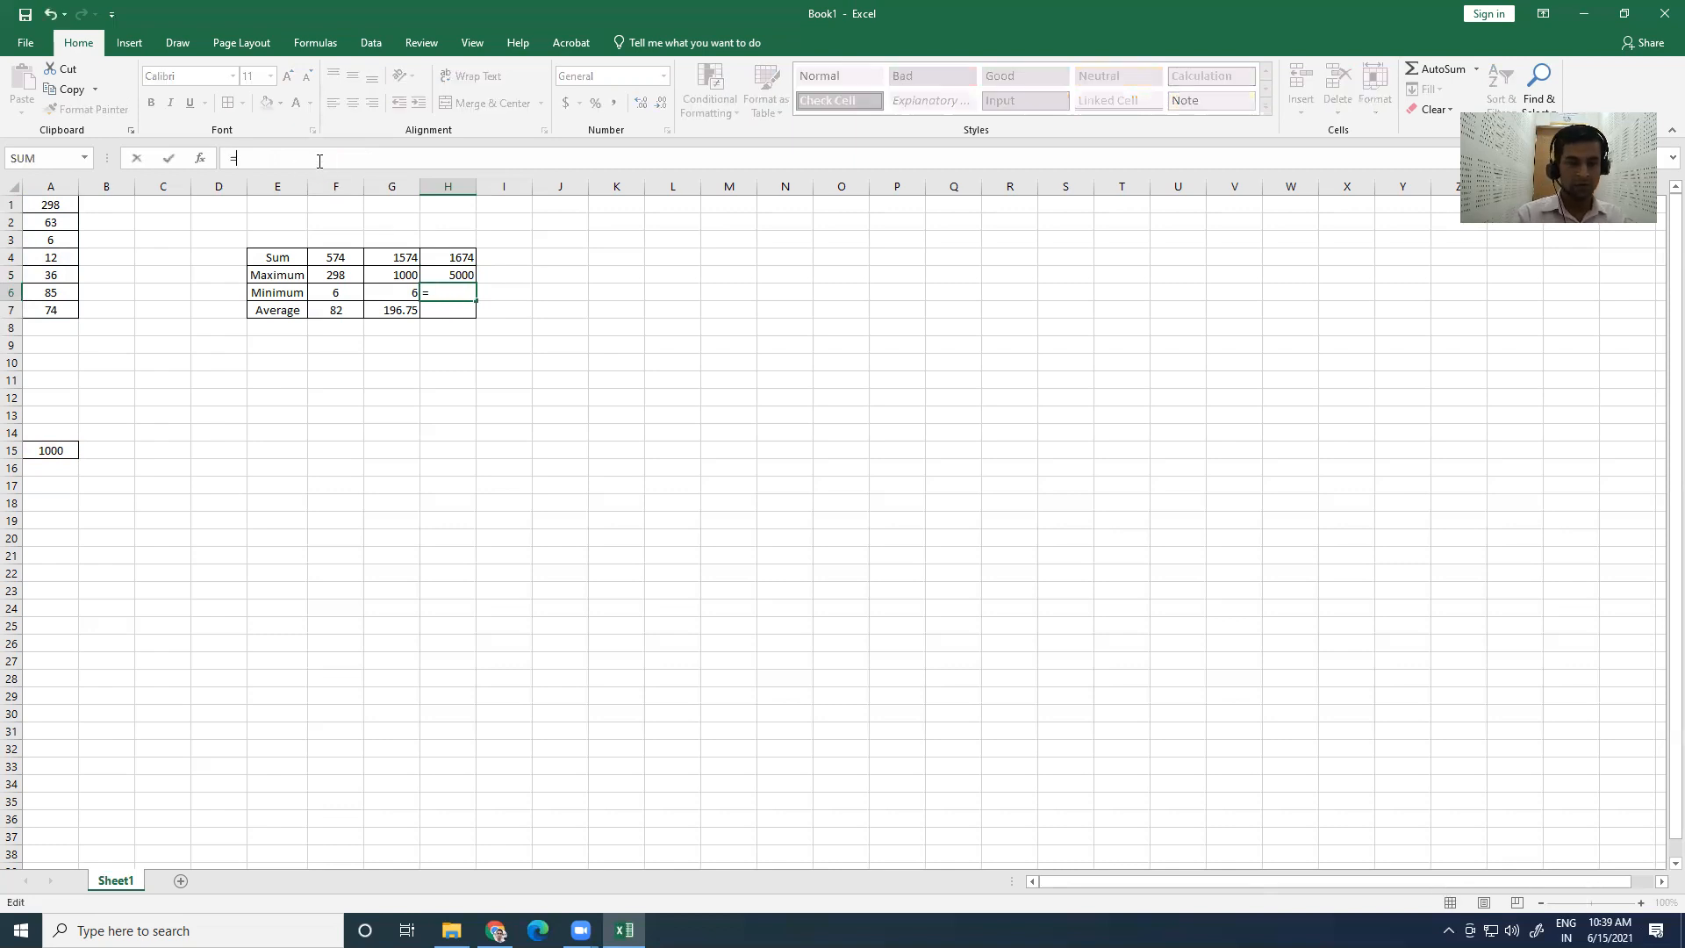
text(MIN()
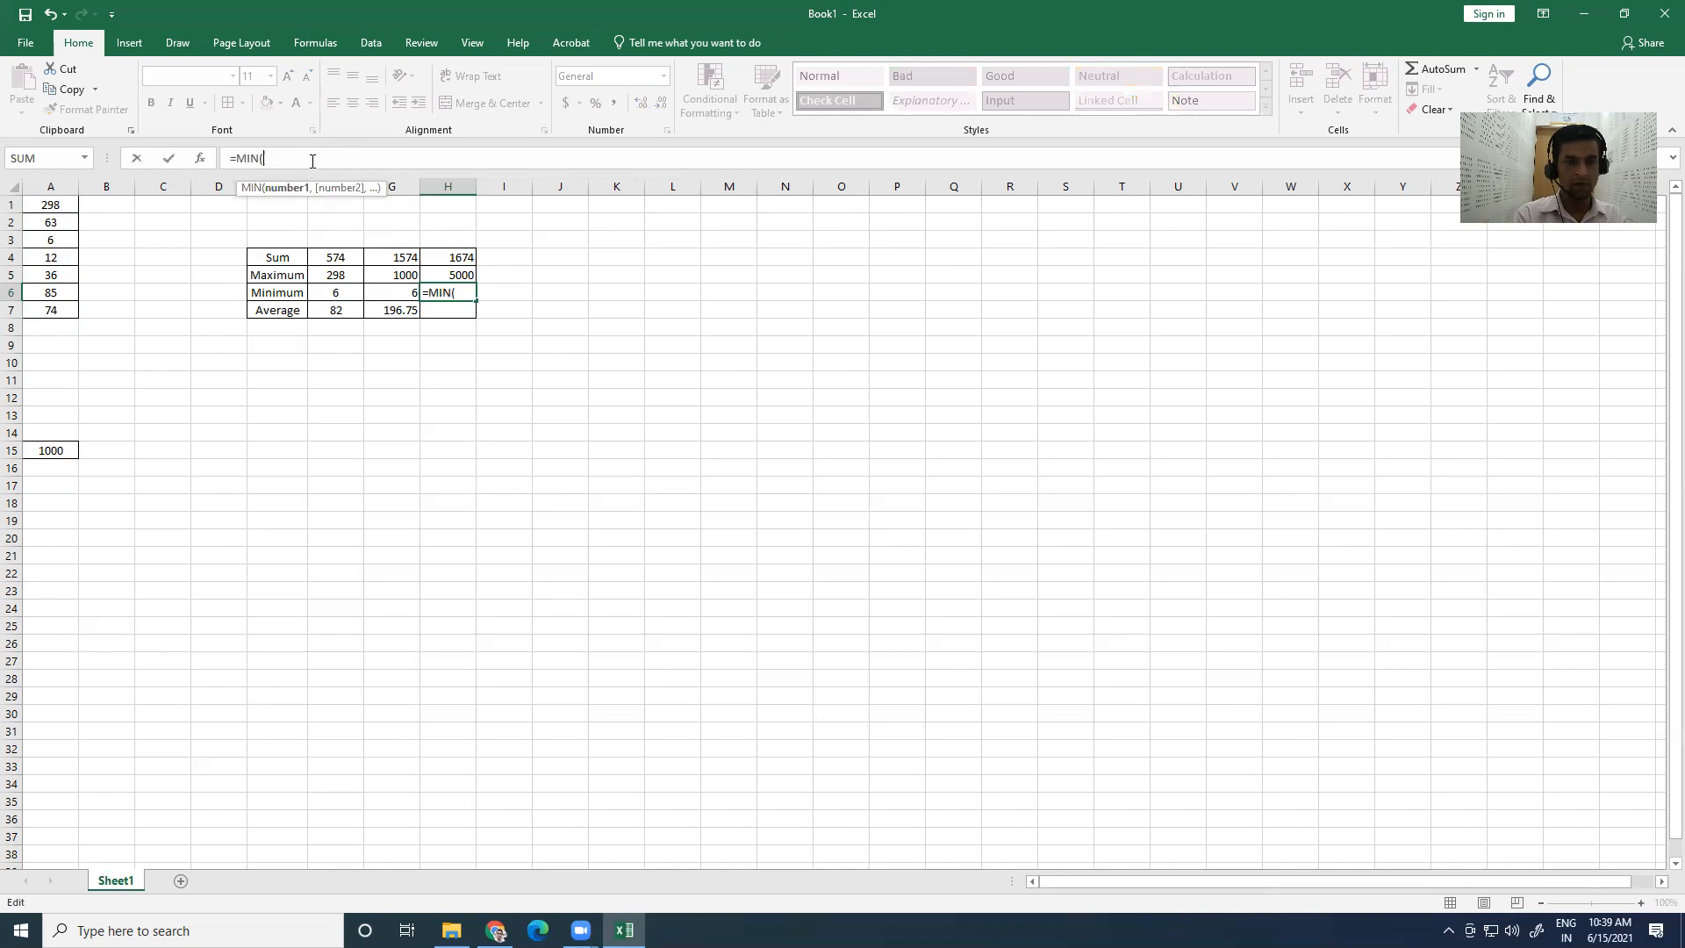
drag(42, 207, 46, 309)
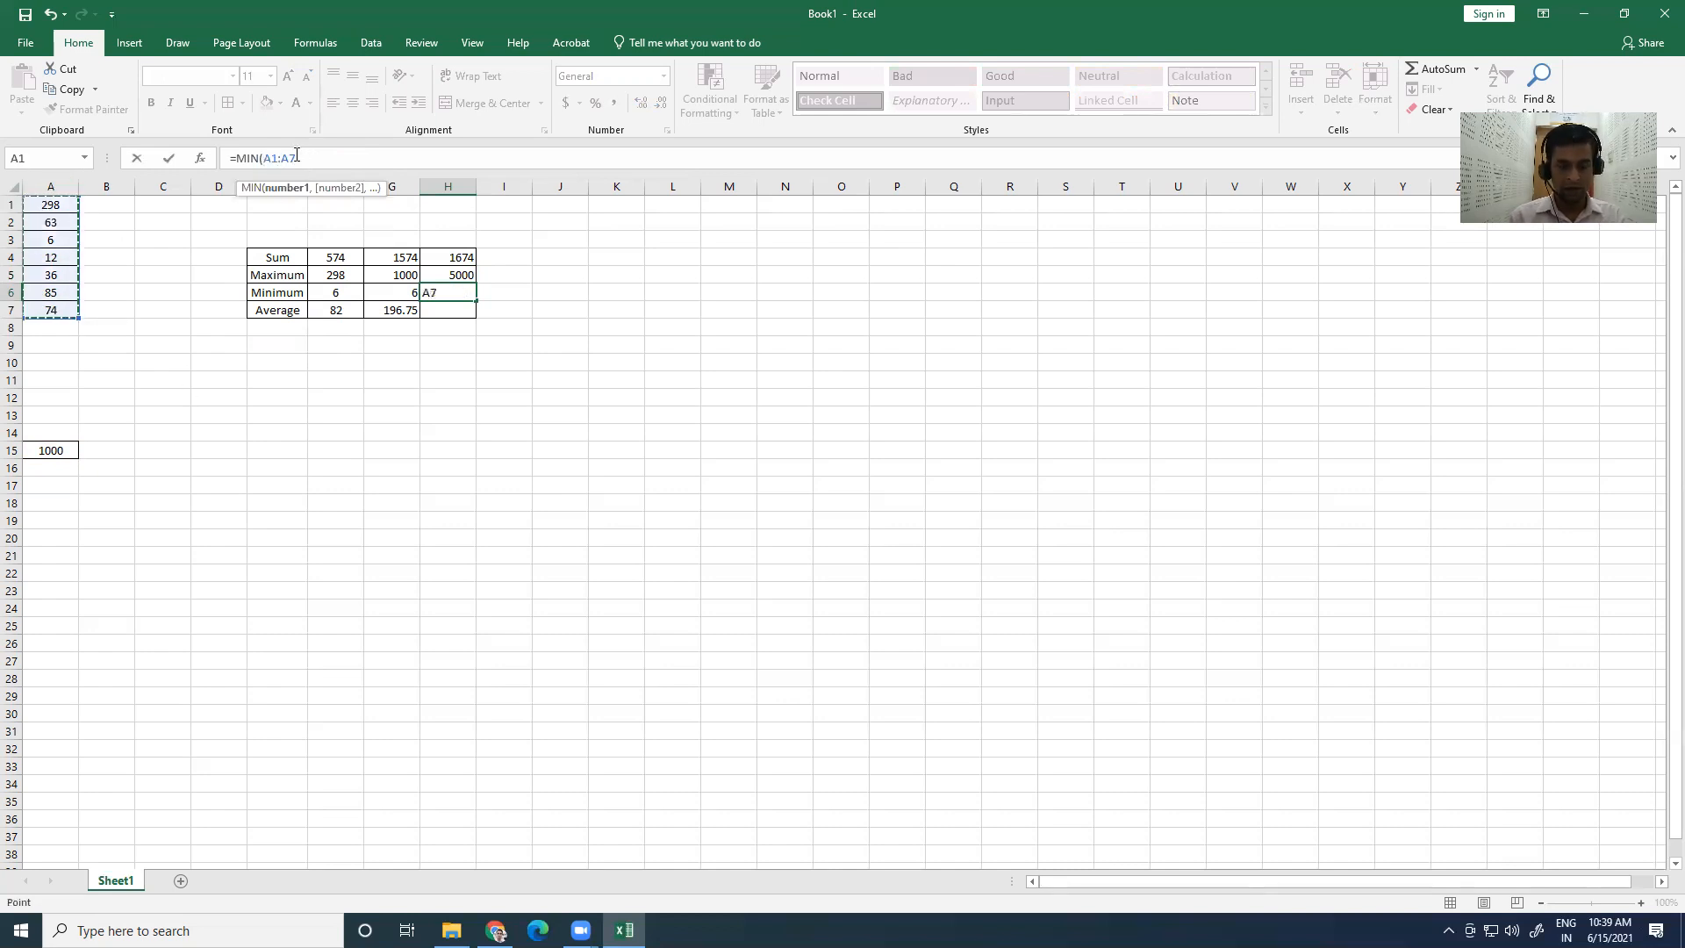
text(,)
click(58, 453)
text(,)
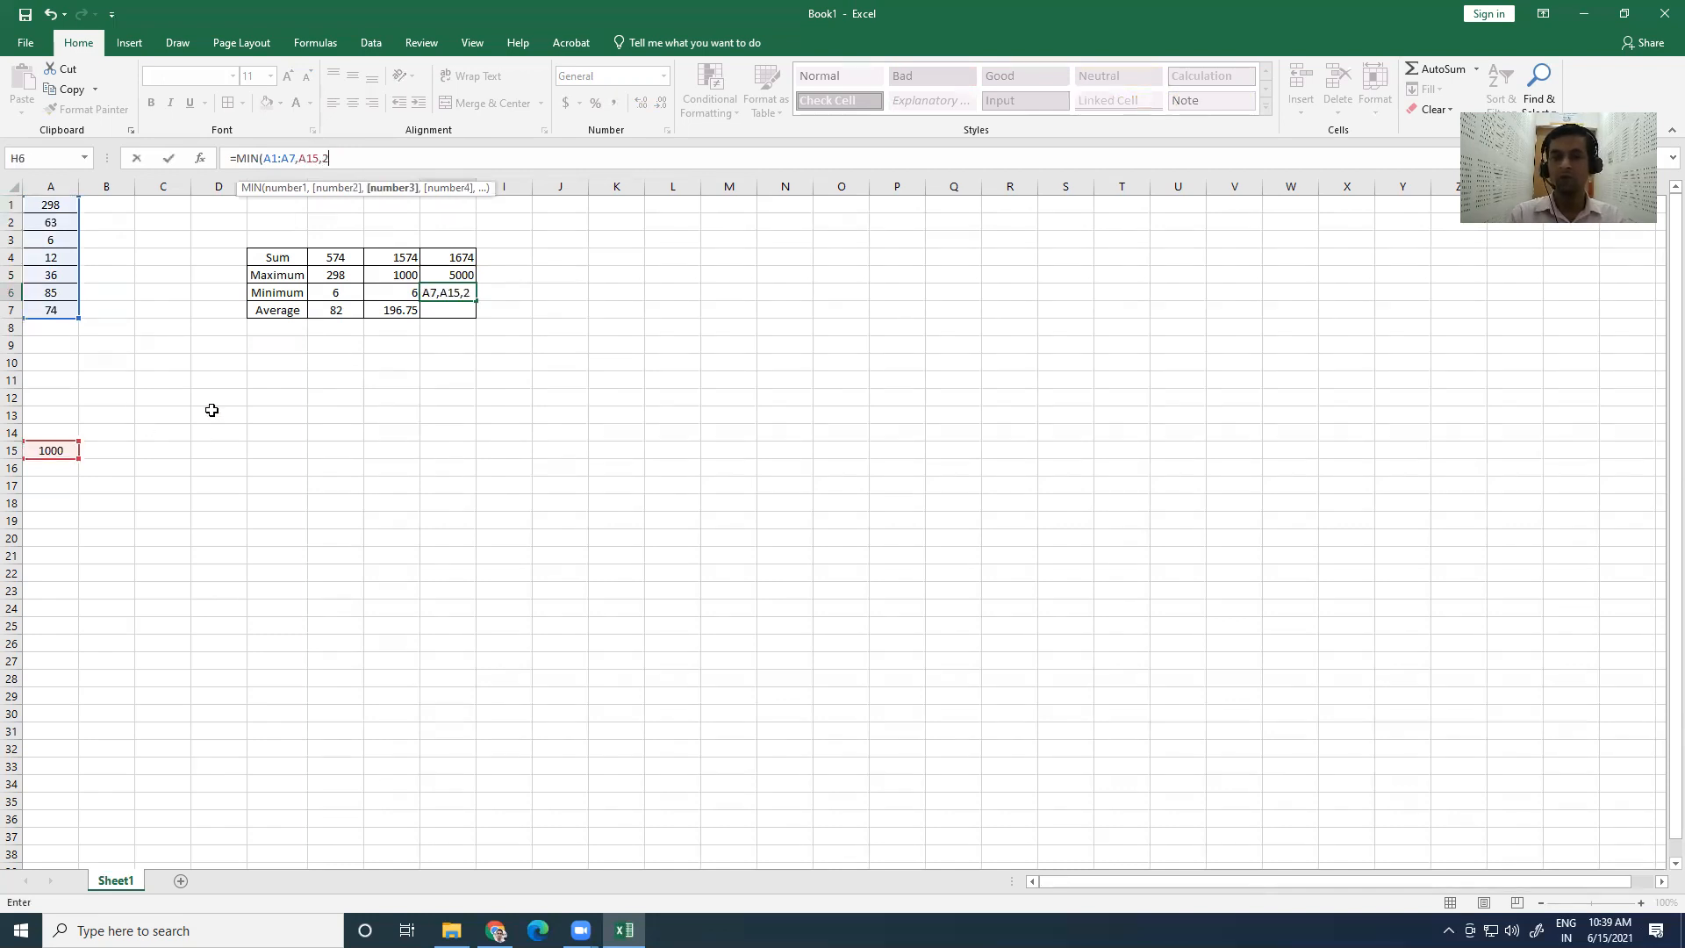
text(2))
key(Return)
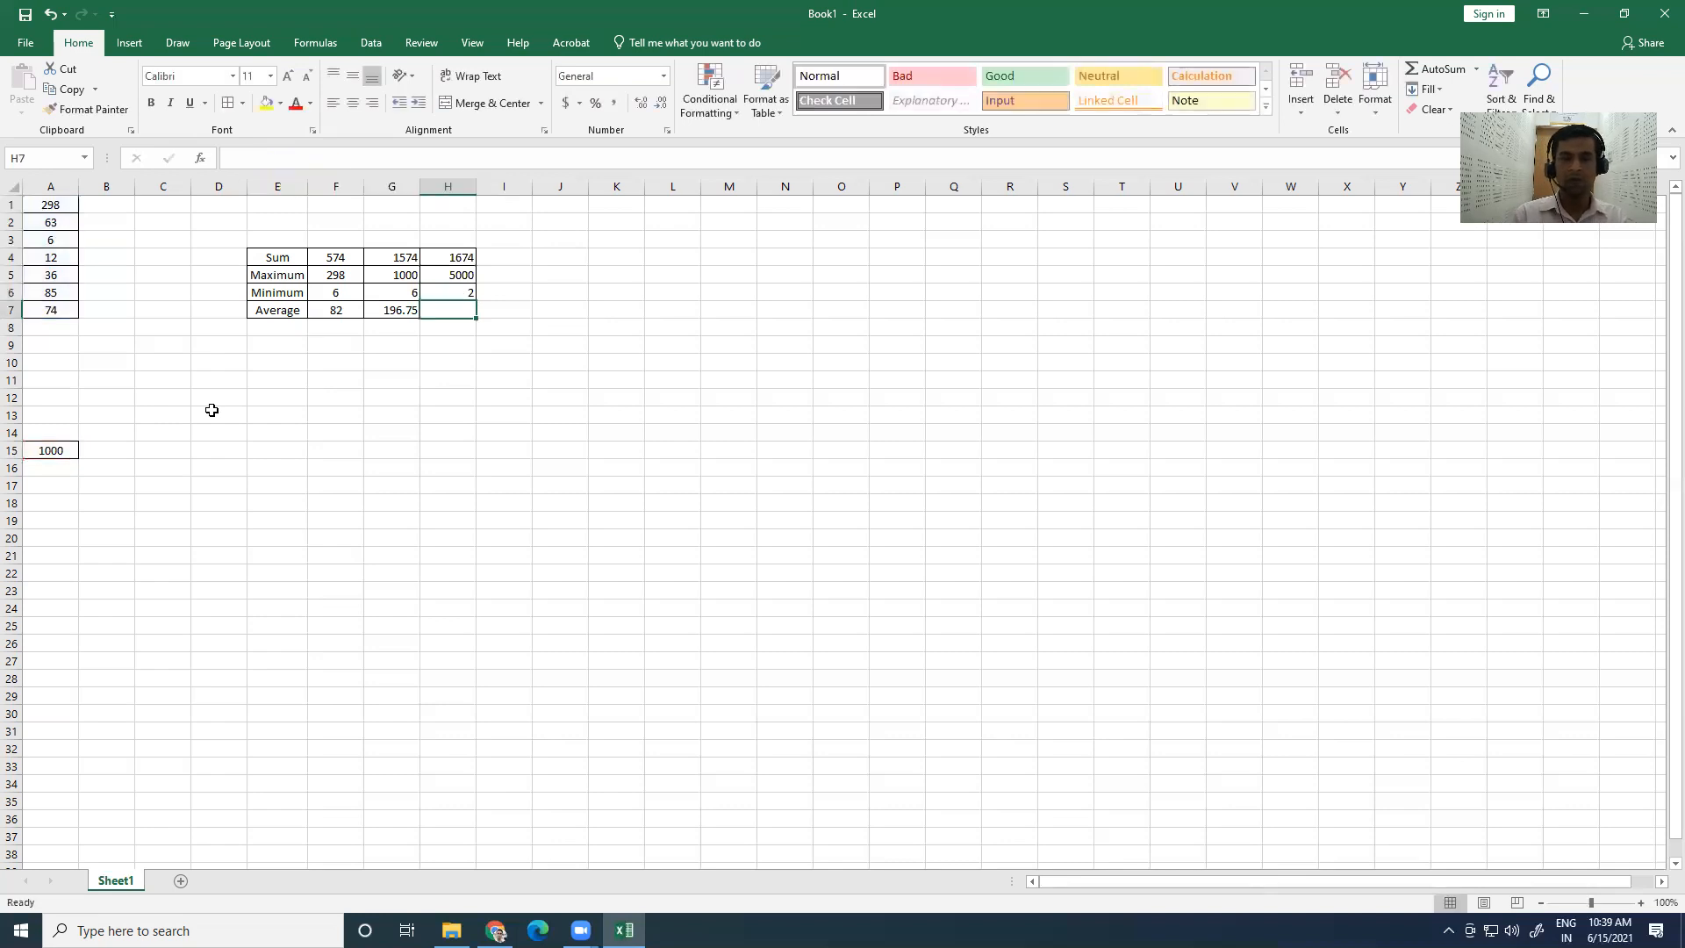
click(445, 292)
Step: Enter the formula =Average(A1:A7,A15,10) in cell H7 to include the constant 10 in the average
click(445, 311)
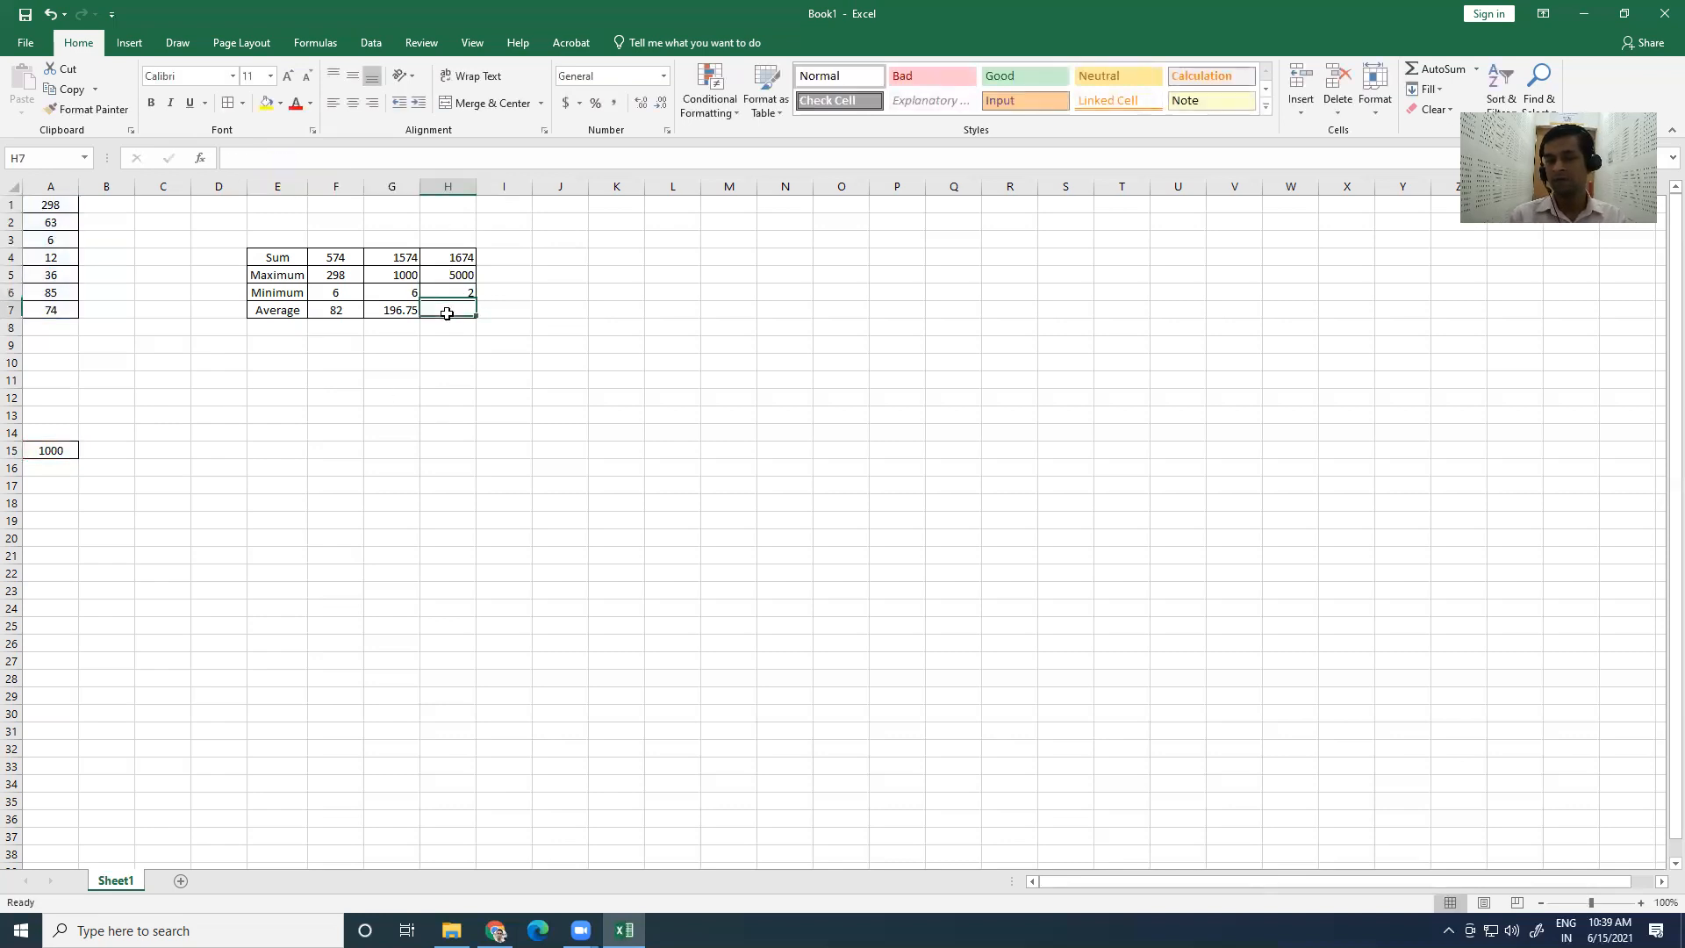
click(252, 159)
text(=)
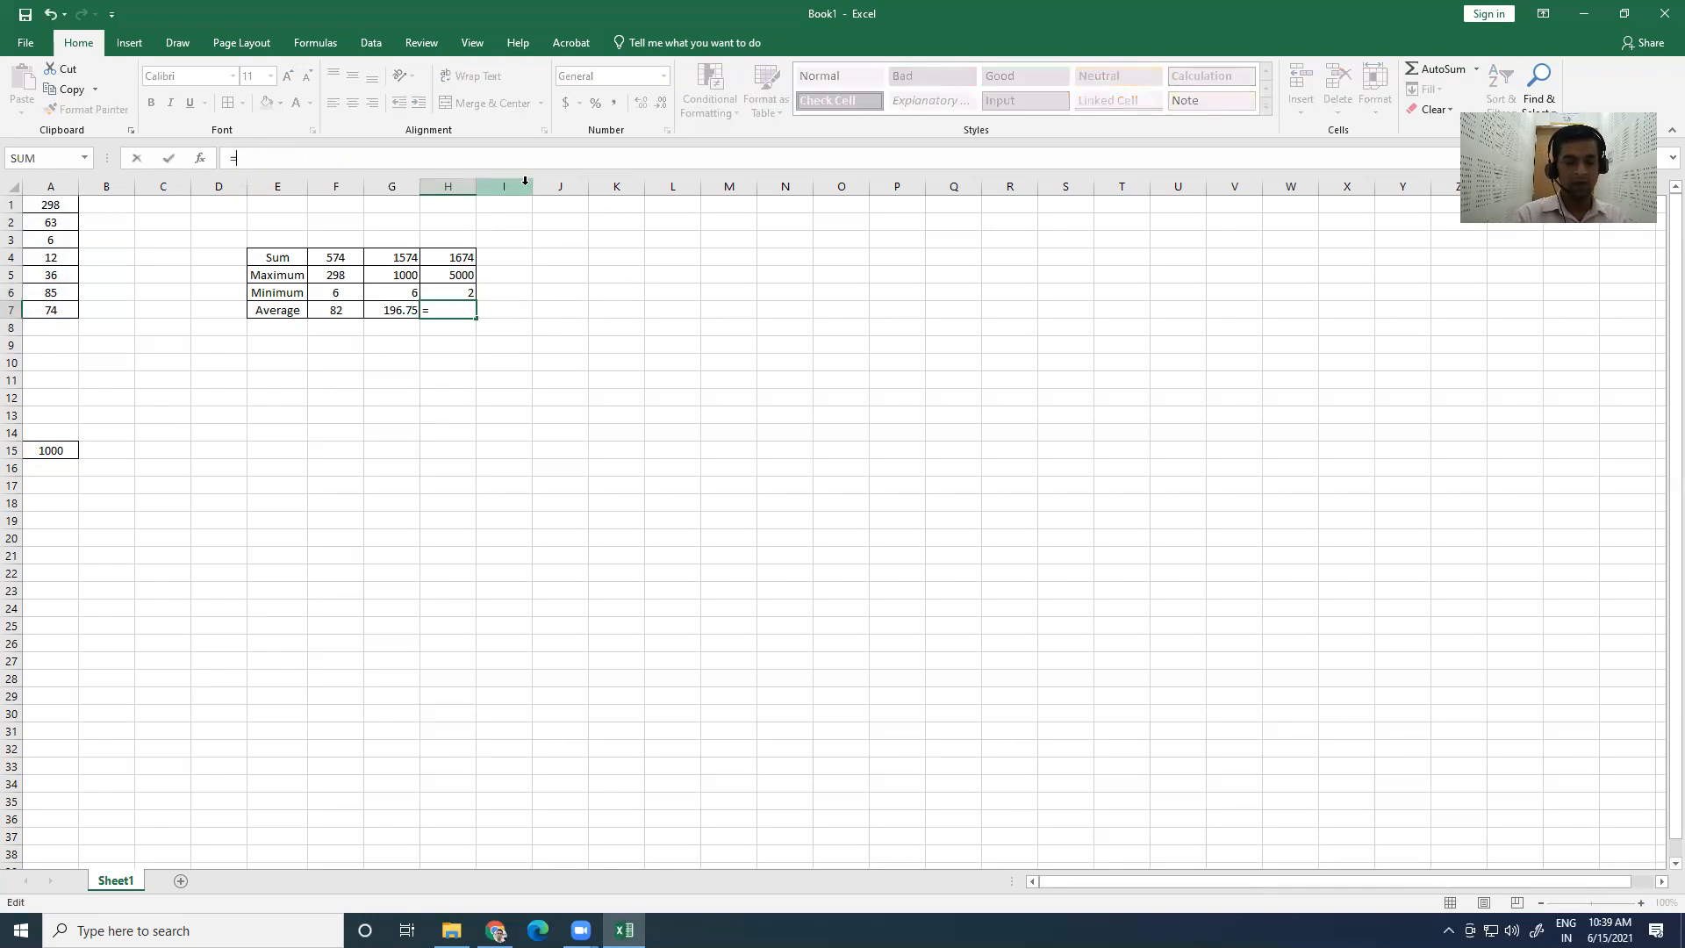
text(Avera)
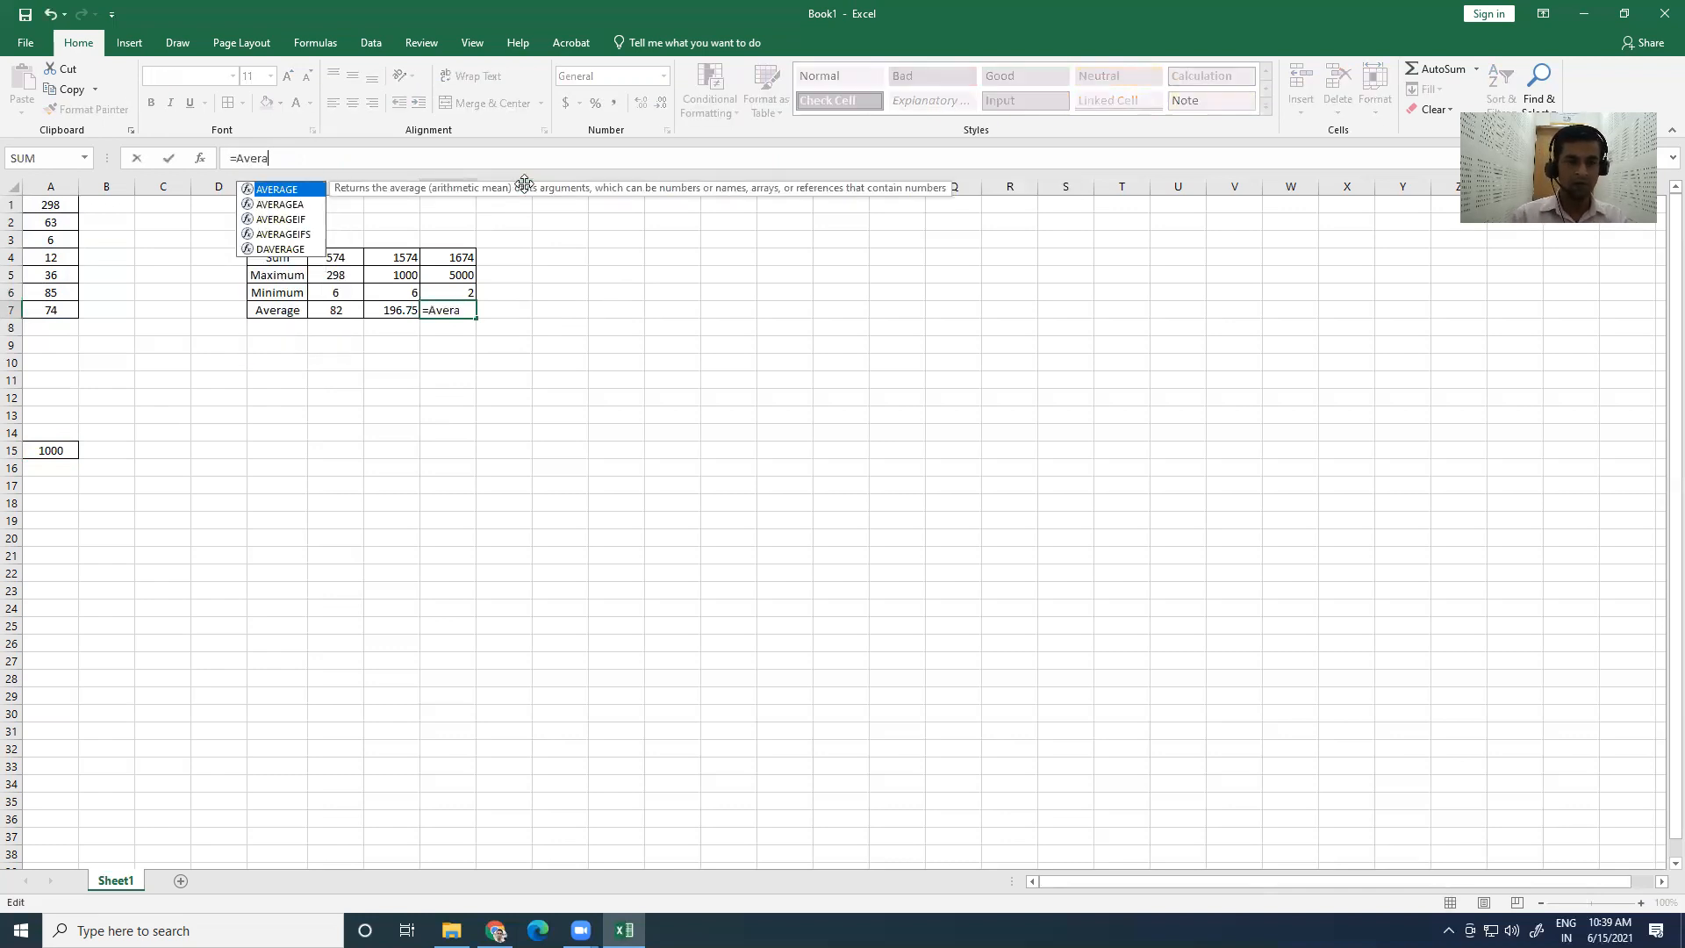
text(ge)
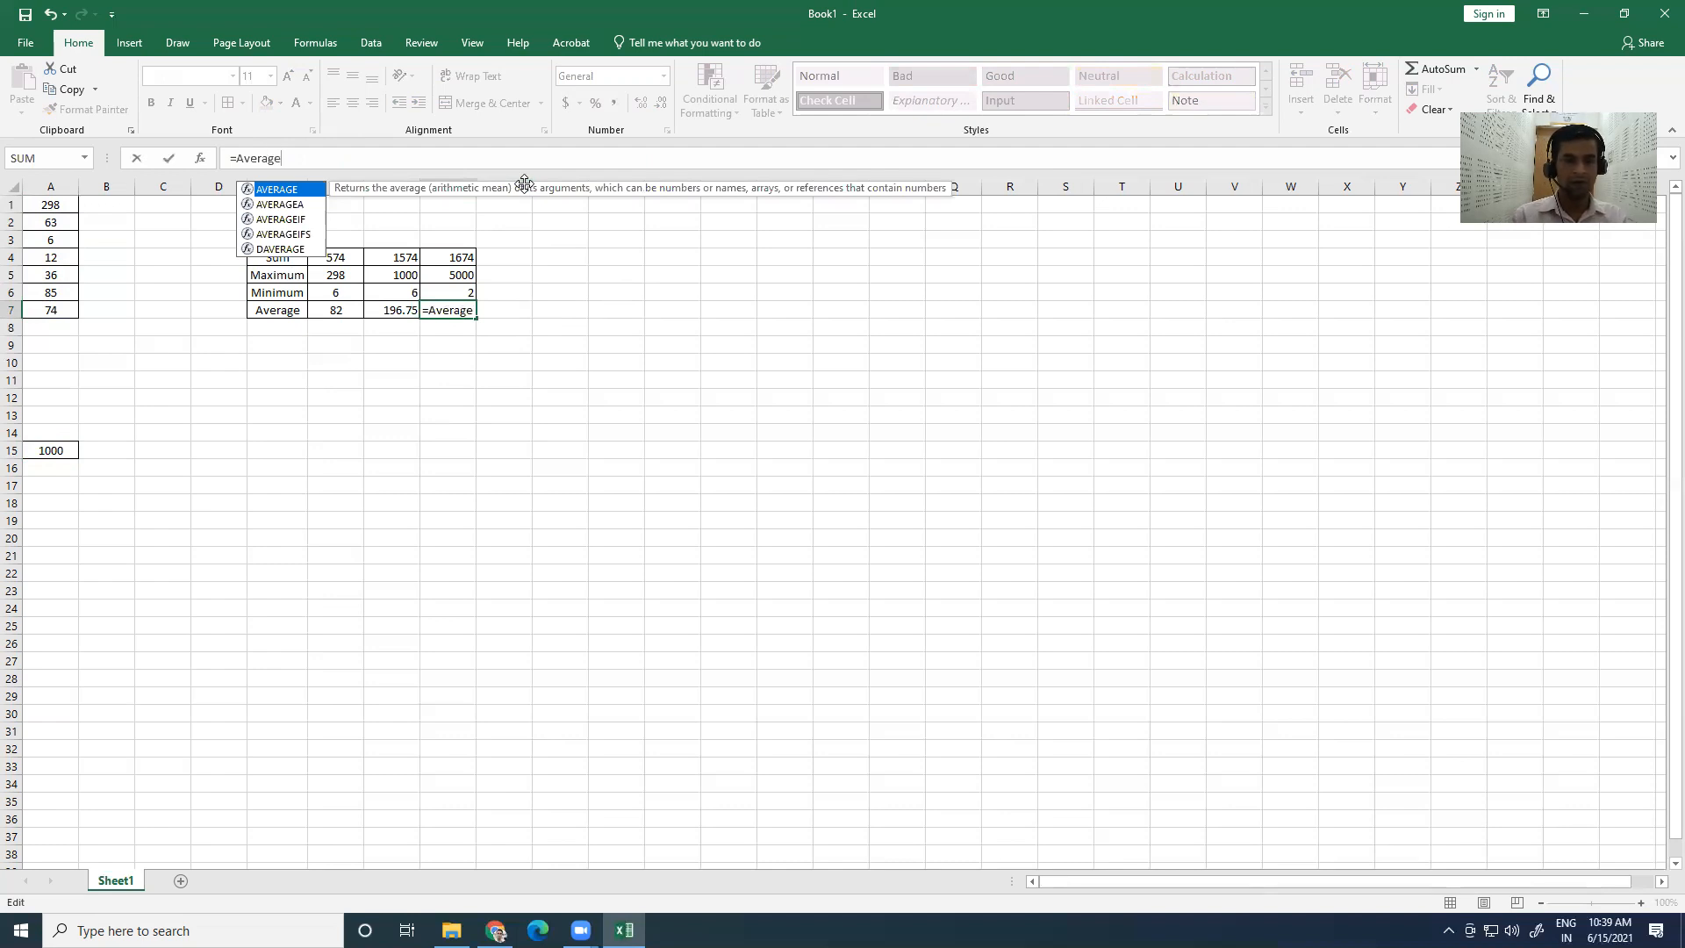
text(()
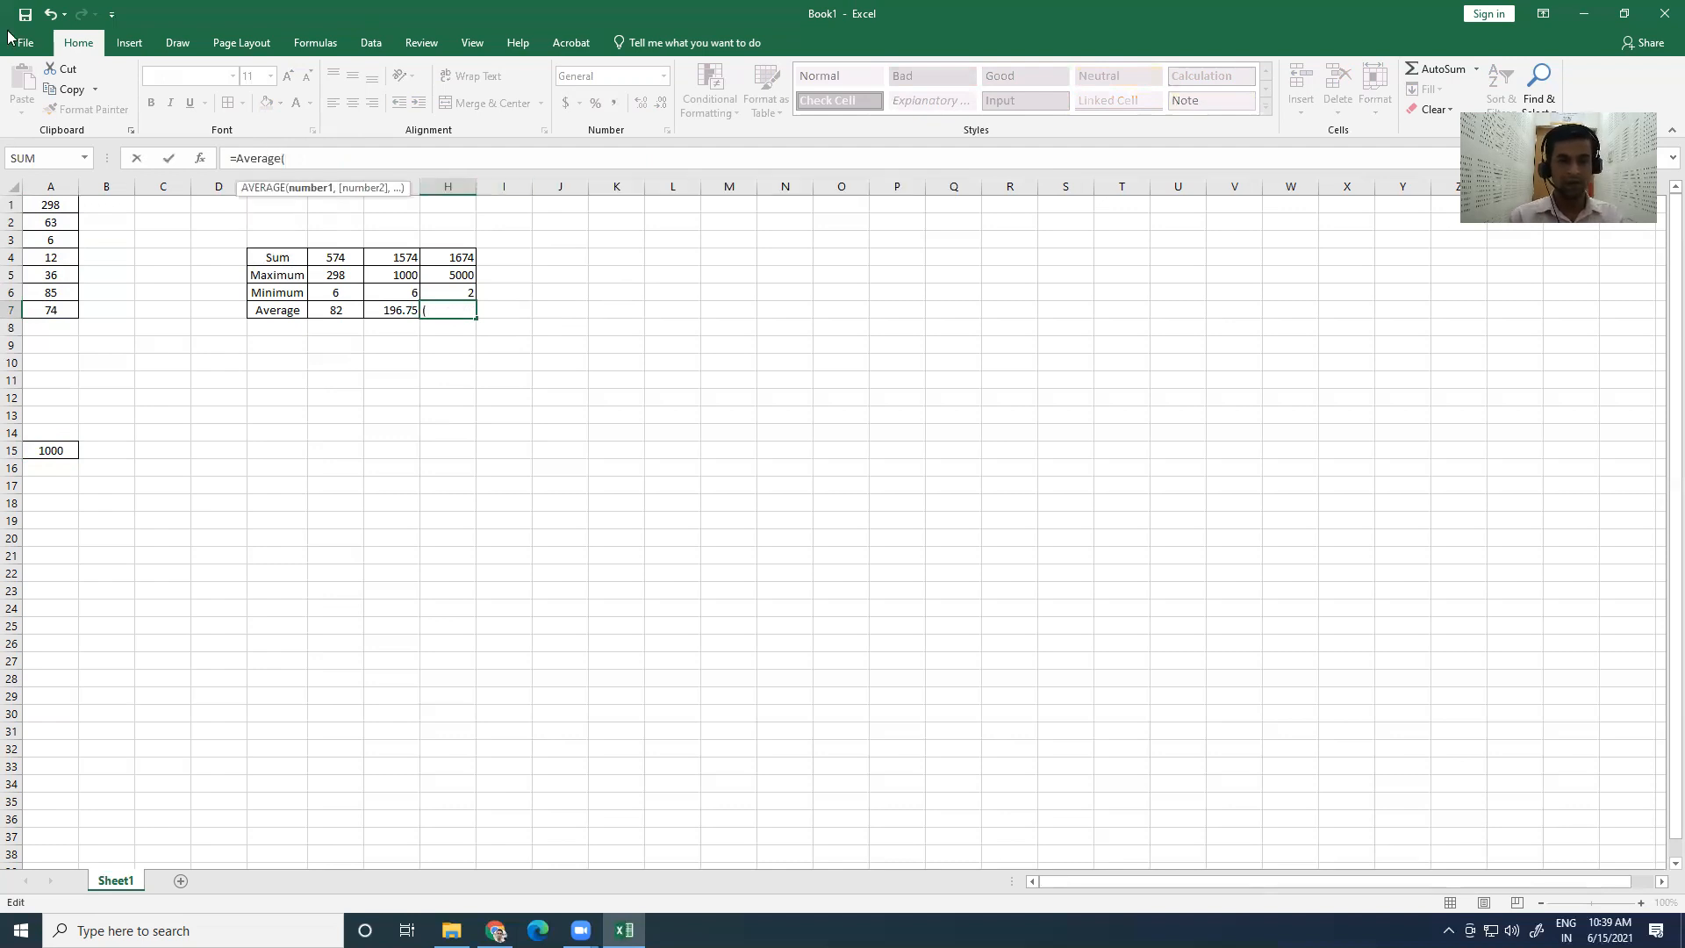
drag(40, 202, 50, 312)
text(,)
click(65, 448)
text(,)
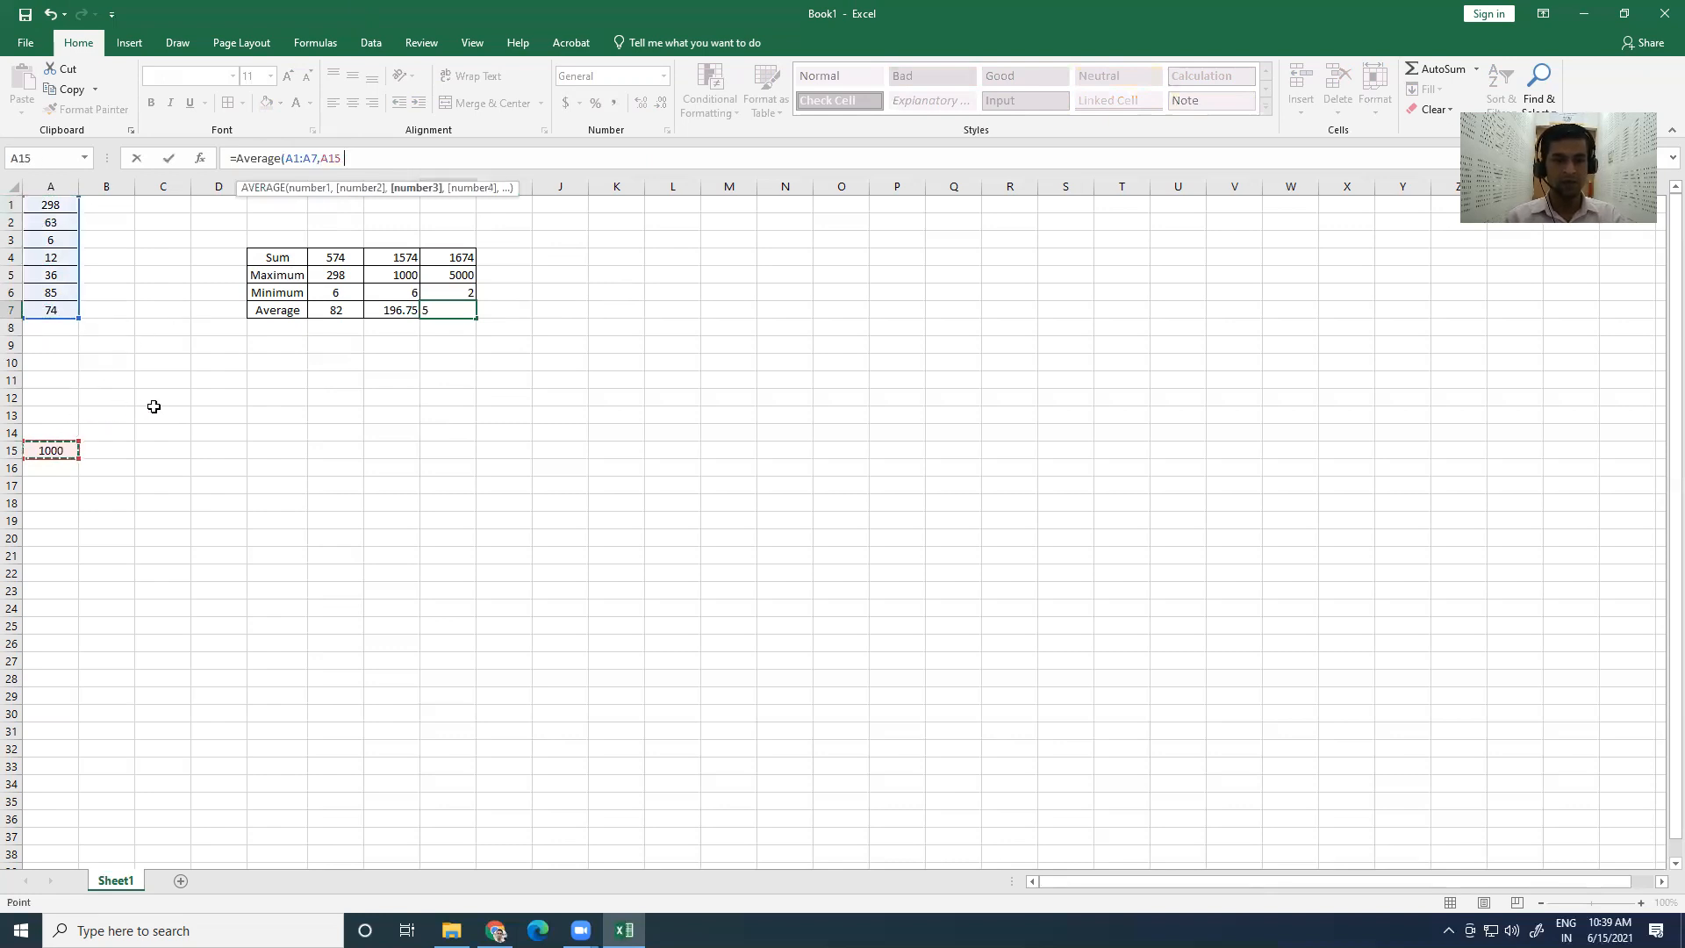
text(10)
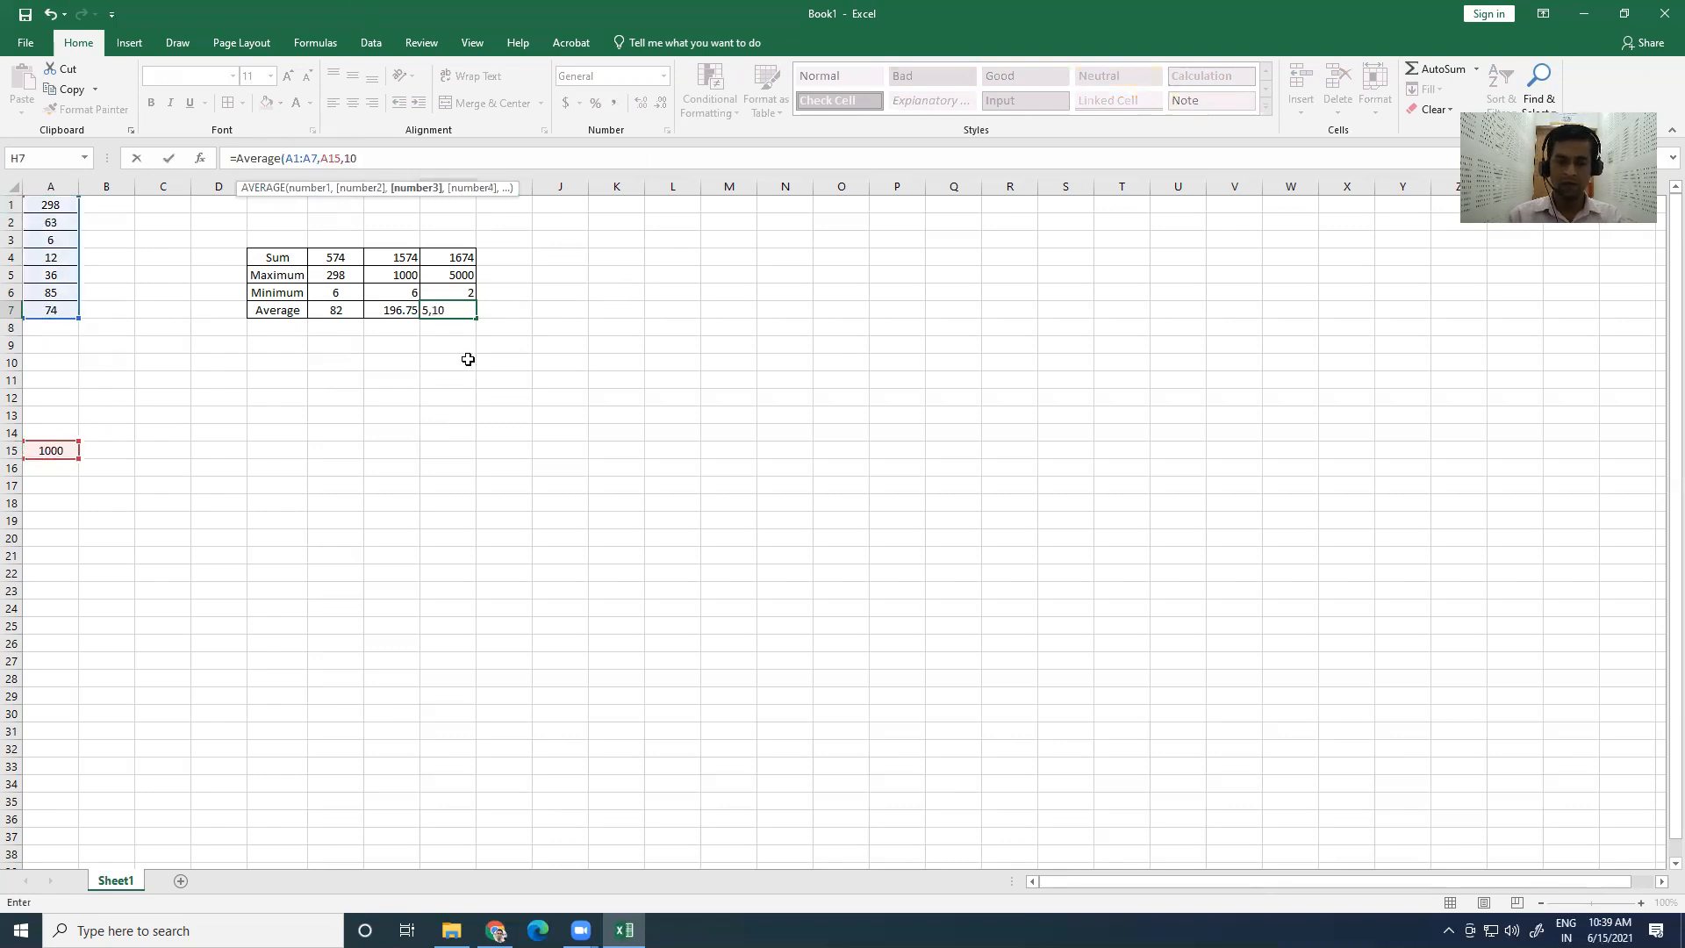
text())
key(Return)
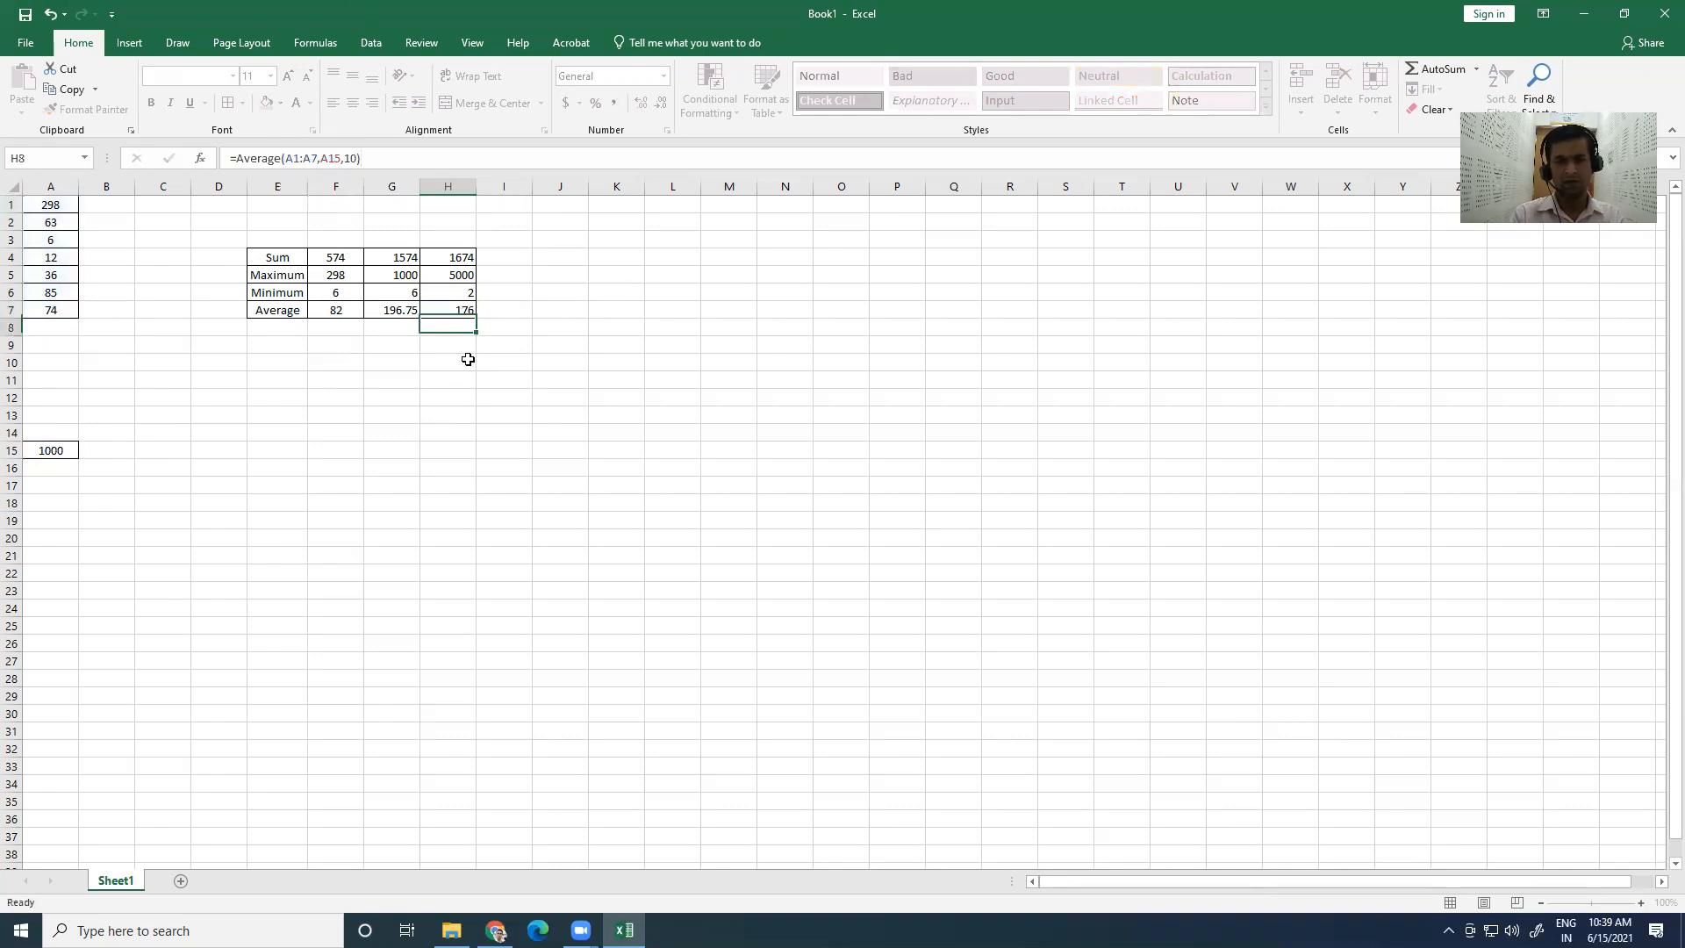